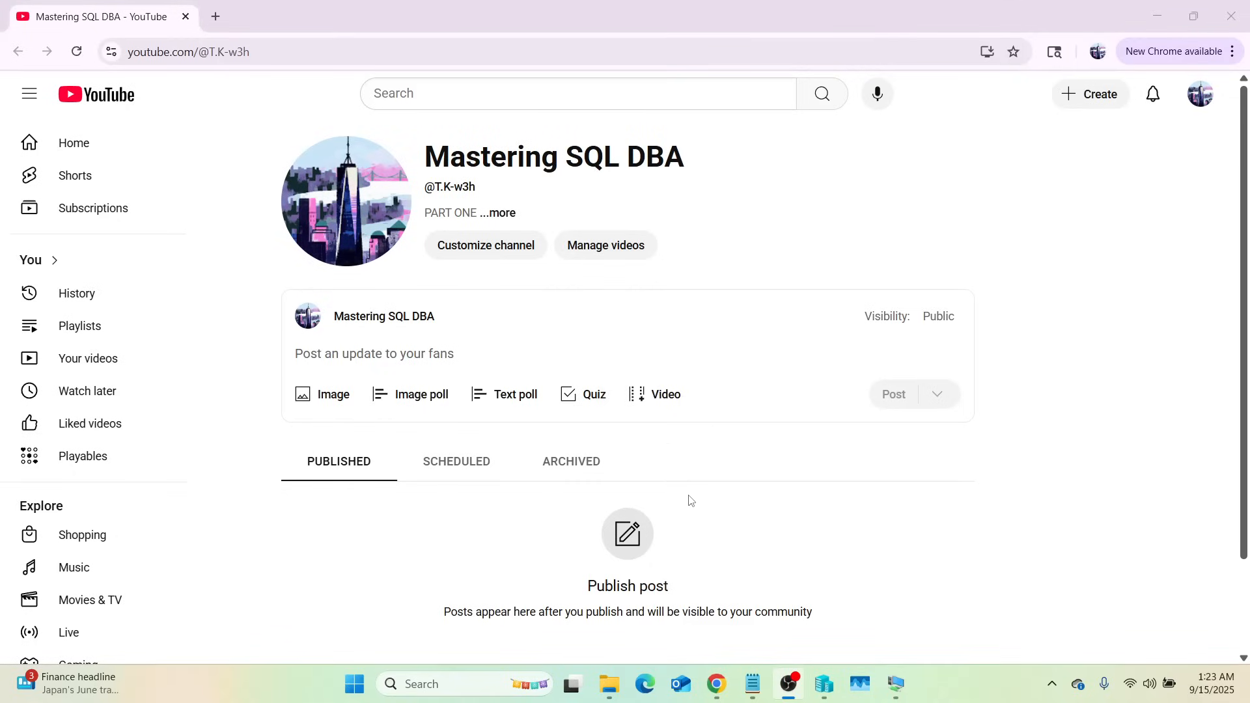
# - Switch to the Notepad course outline and highlight item 21 about creating SQL AlwaysOn AG groups
pyautogui.moveTo(752, 682)
pyautogui.click(759, 609)
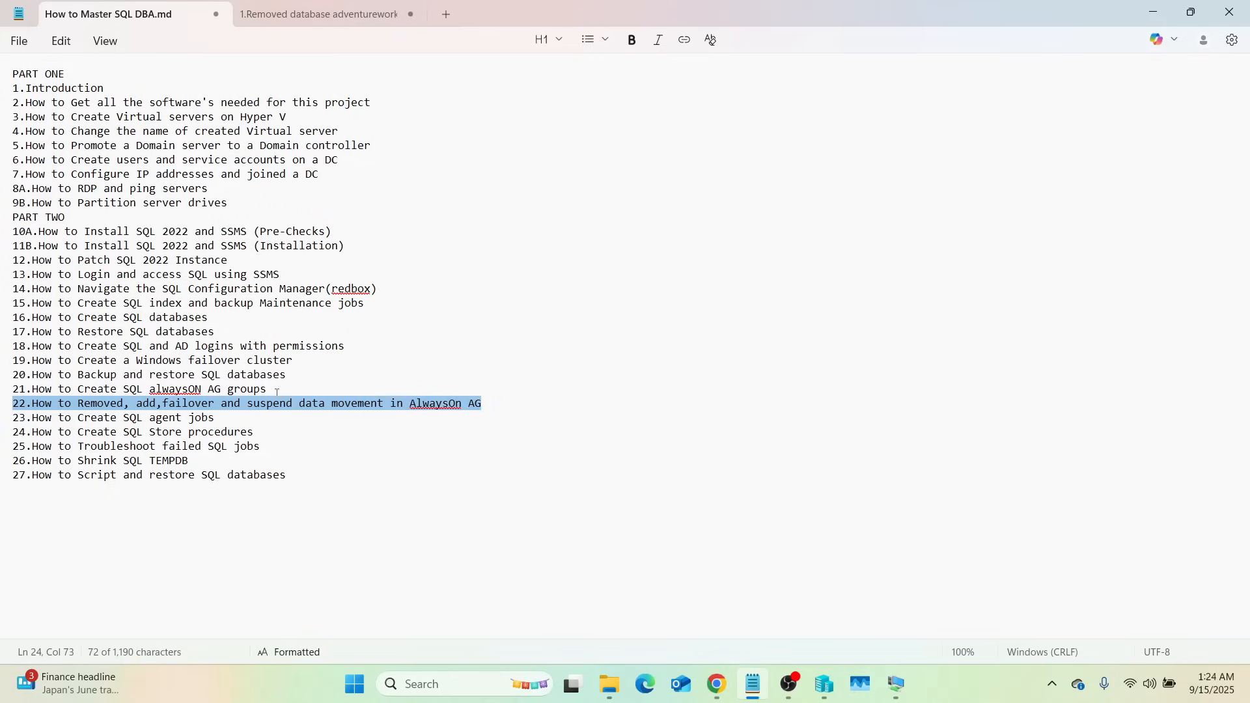
pyautogui.moveTo(275, 392); pyautogui.dragTo(24, 392)
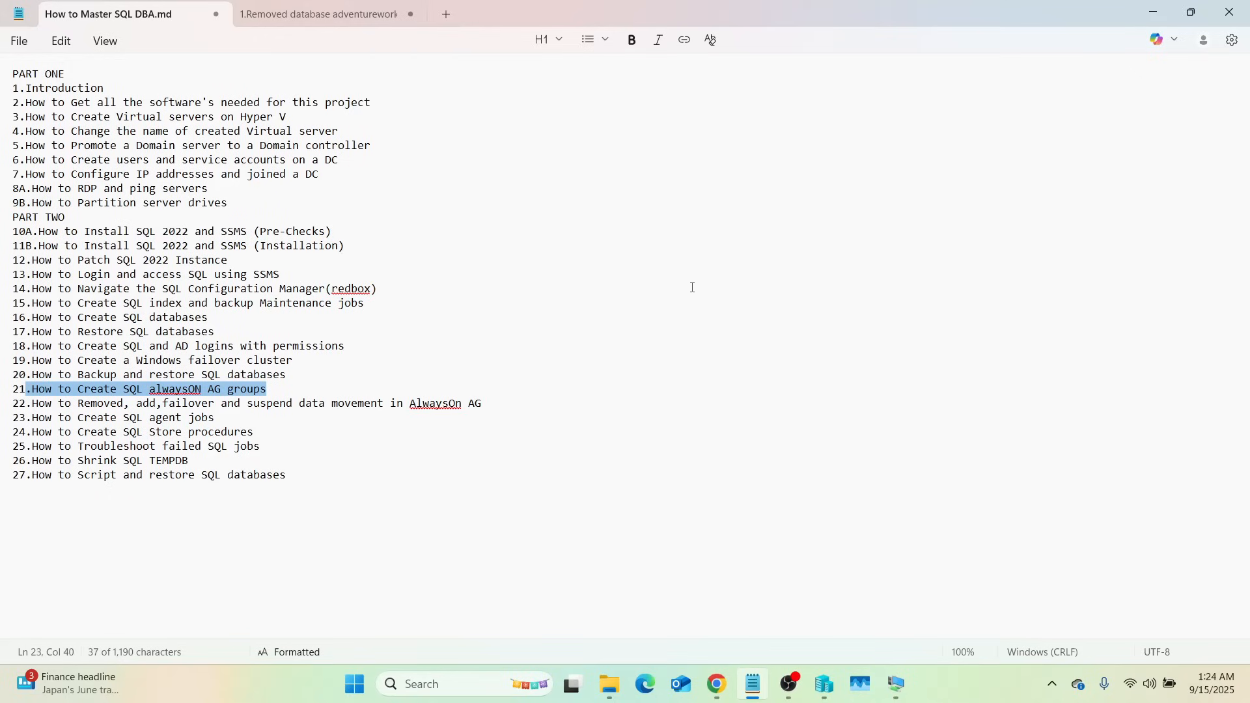
pyautogui.moveTo(822, 697)
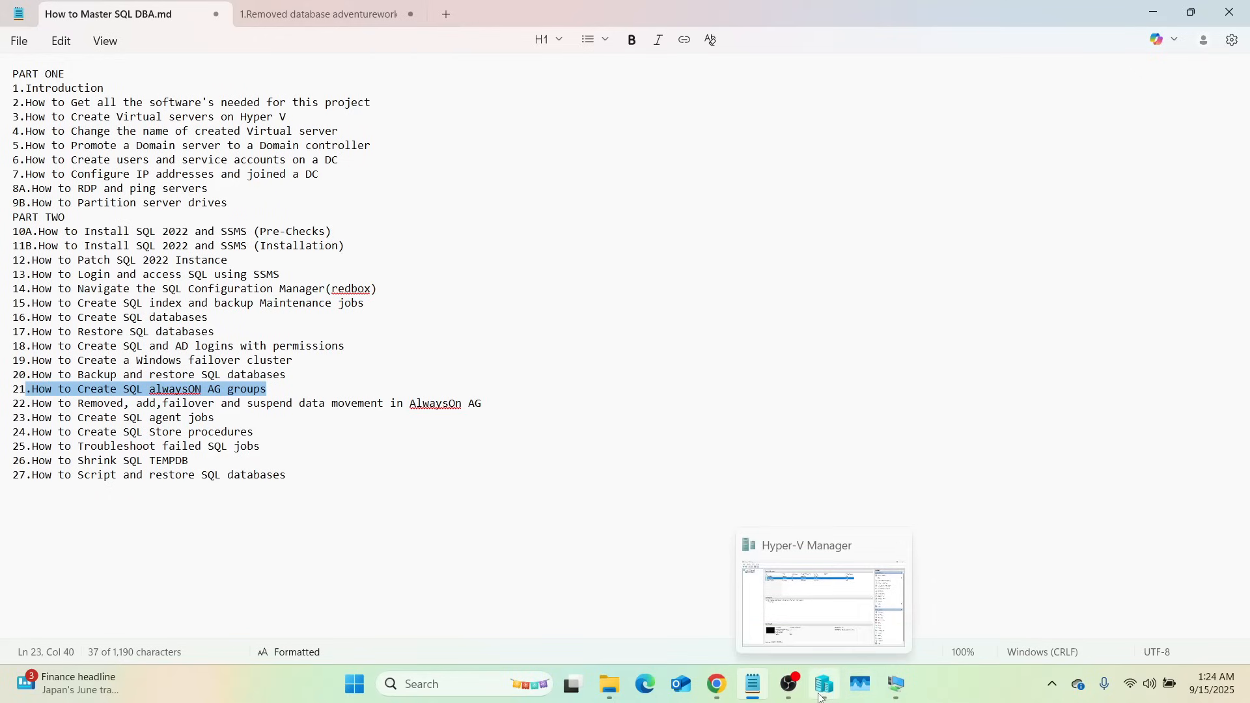
pyautogui.click(808, 605)
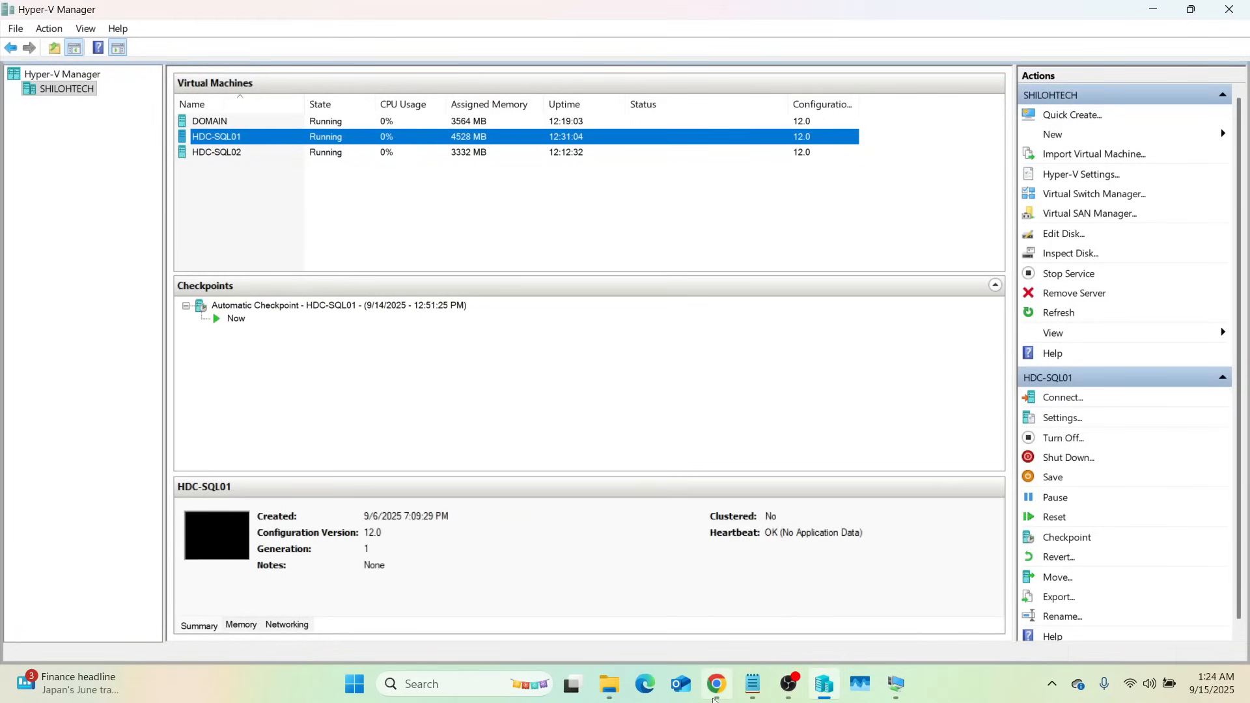
pyautogui.click(716, 683)
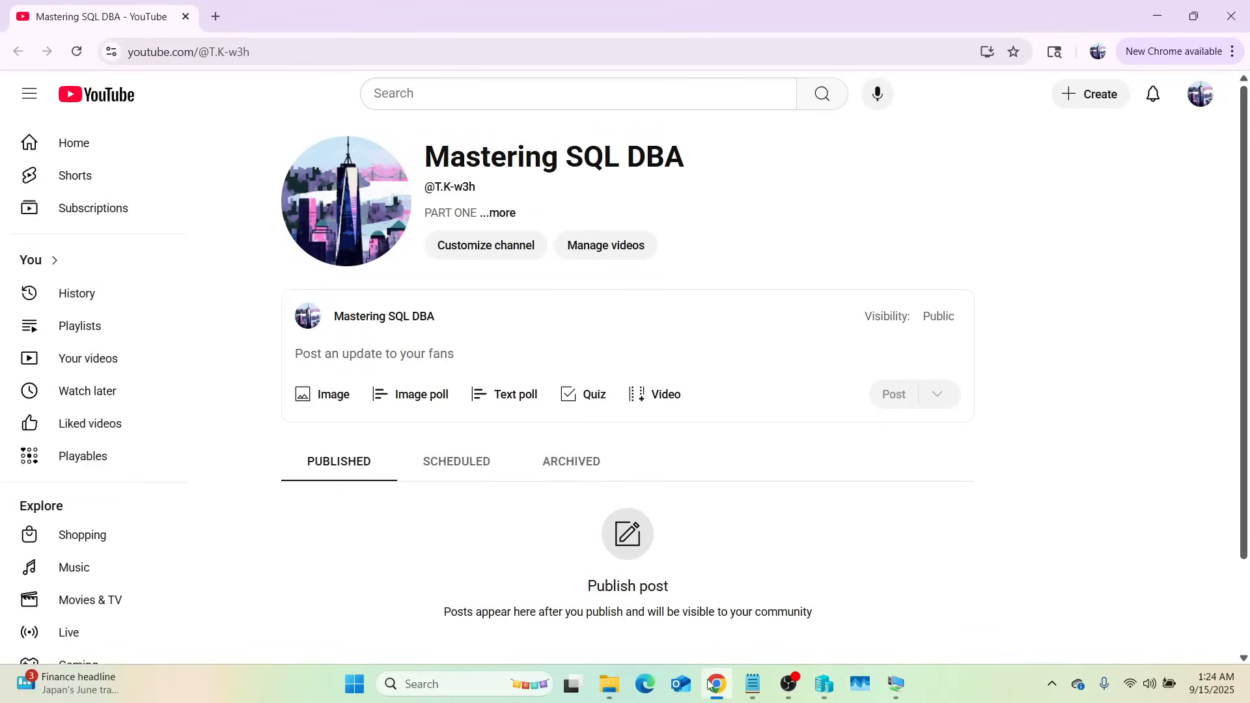
pyautogui.click(770, 594)
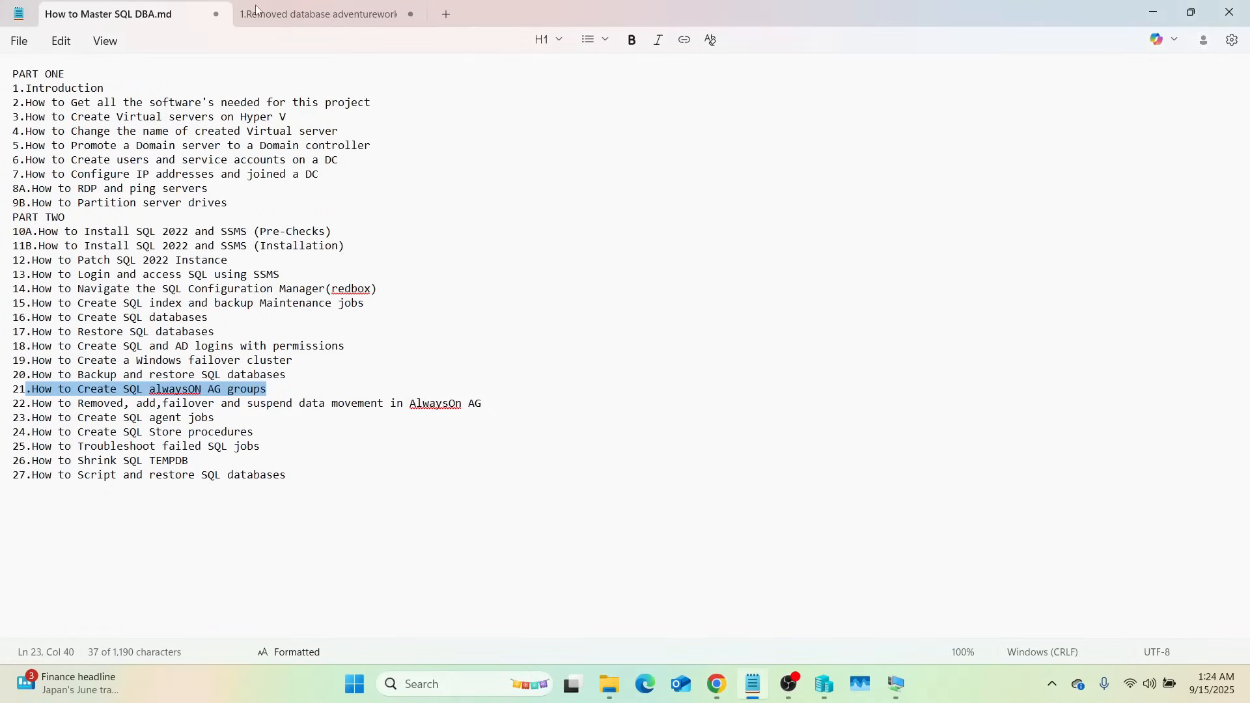
# - In the AG-HDC01 task list, insert the missing space before "adventurework19" in item 2
pyautogui.click(295, 13)
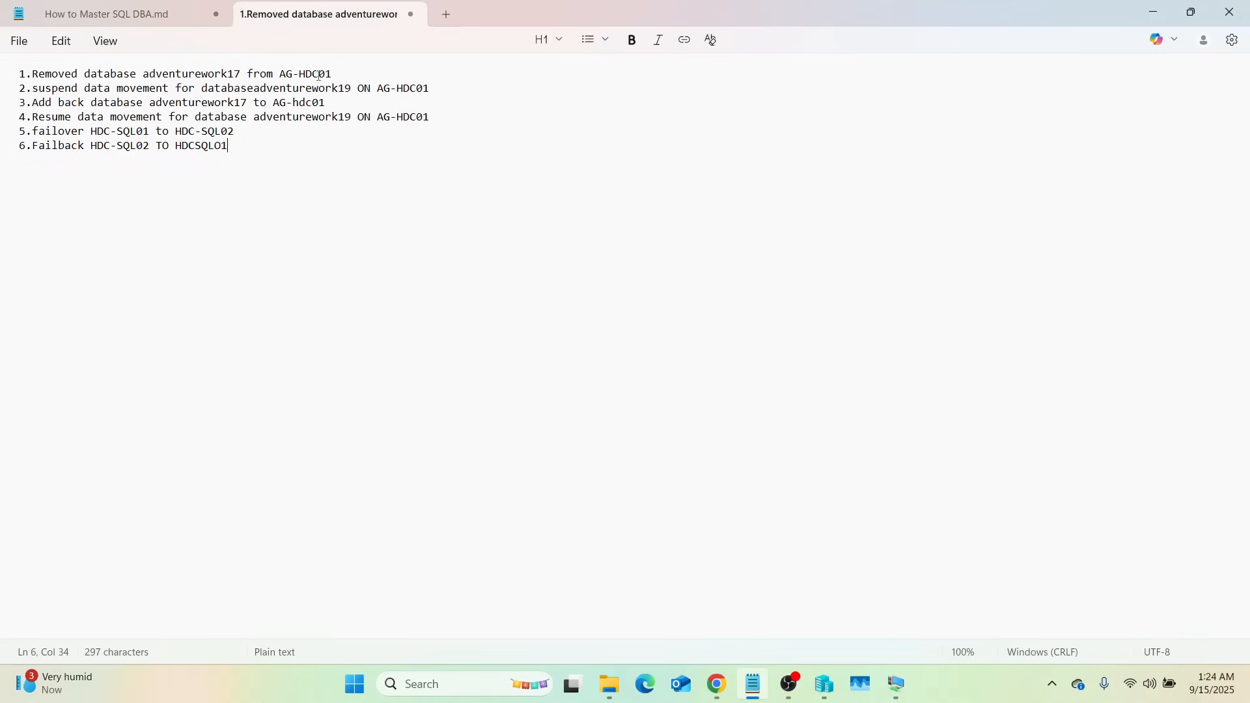
pyautogui.moveTo(333, 76); pyautogui.dragTo(317, 77)
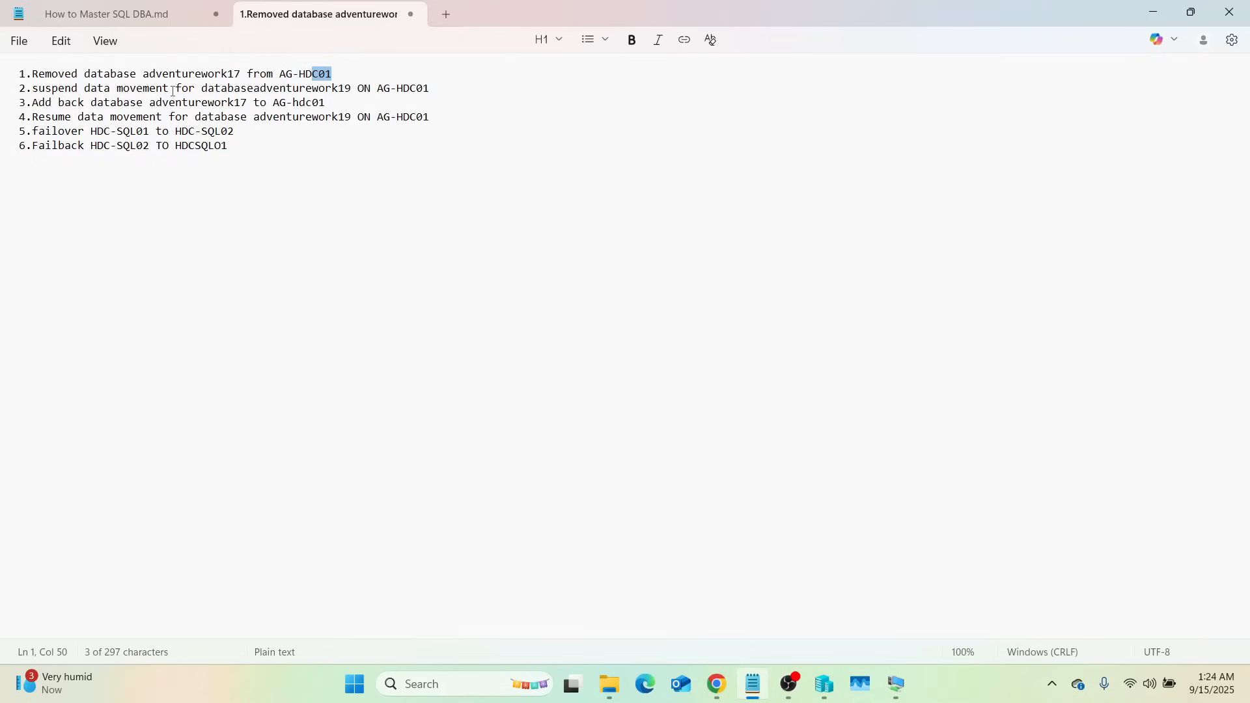
pyautogui.click(254, 89)
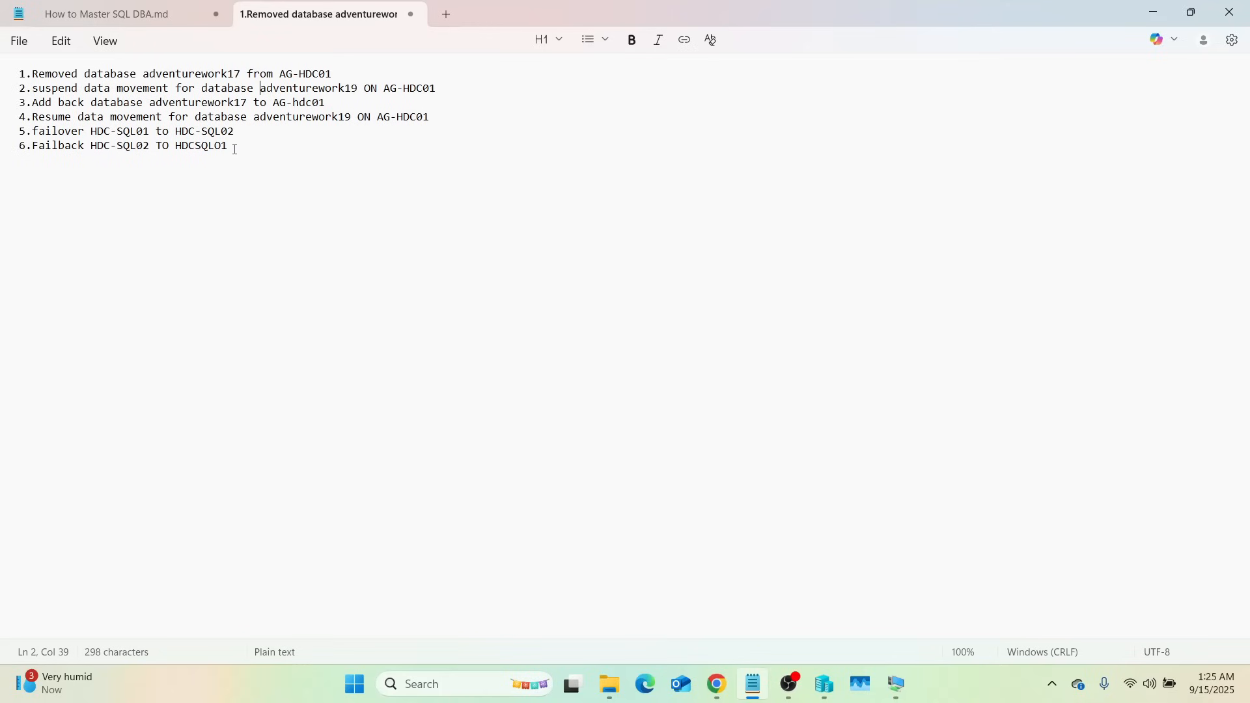
# - Copy the entire six-item task list, from removing adventurework17 to the failback item
pyautogui.moveTo(234, 147); pyautogui.dragTo(14, 74)
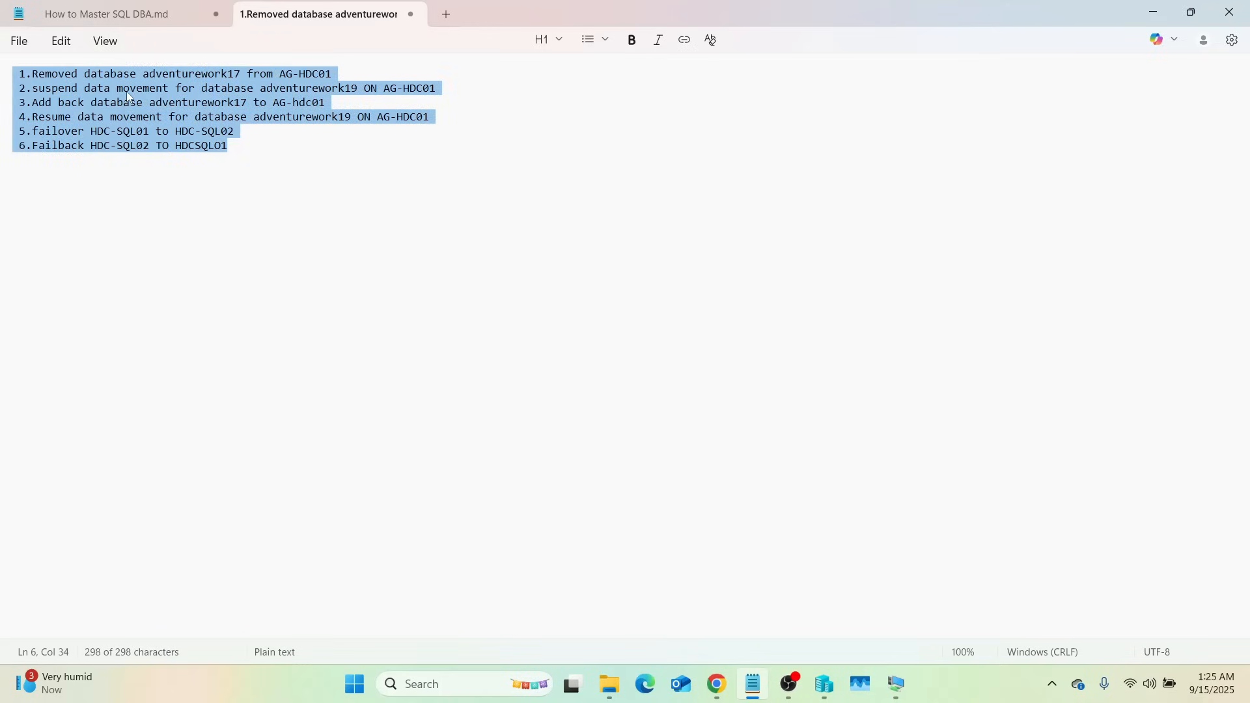
pyautogui.rightClick(127, 98)
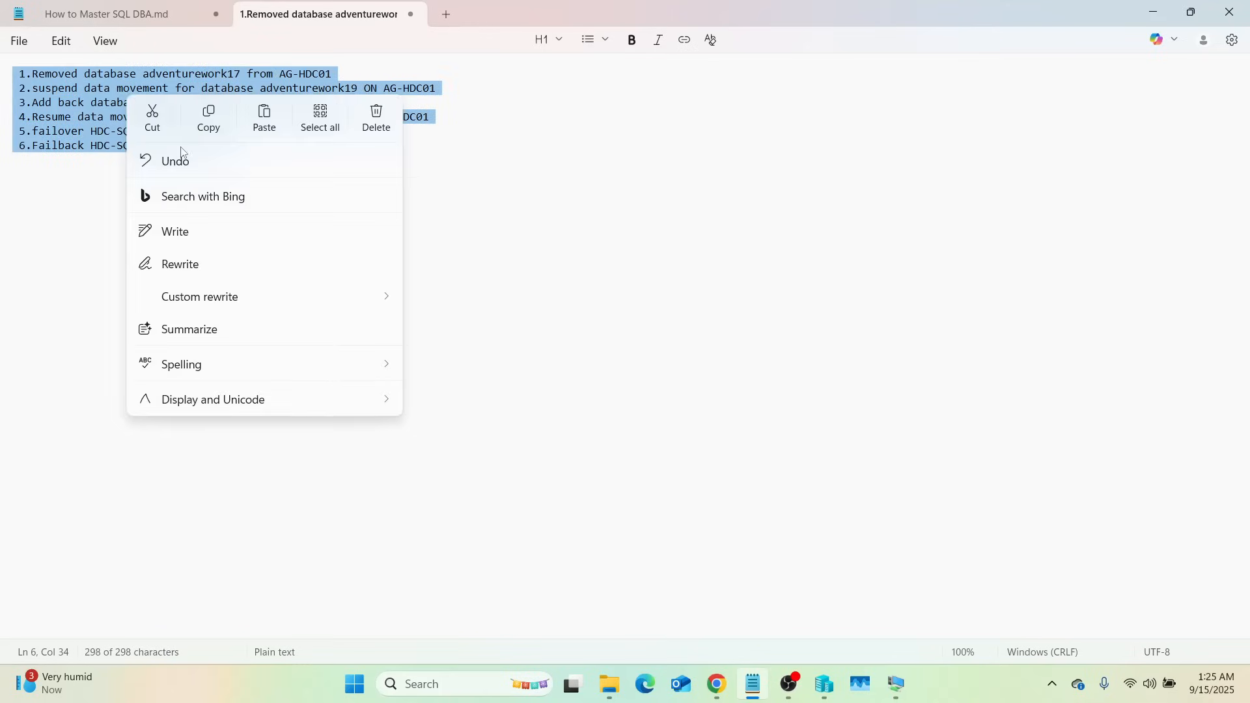
pyautogui.click(207, 124)
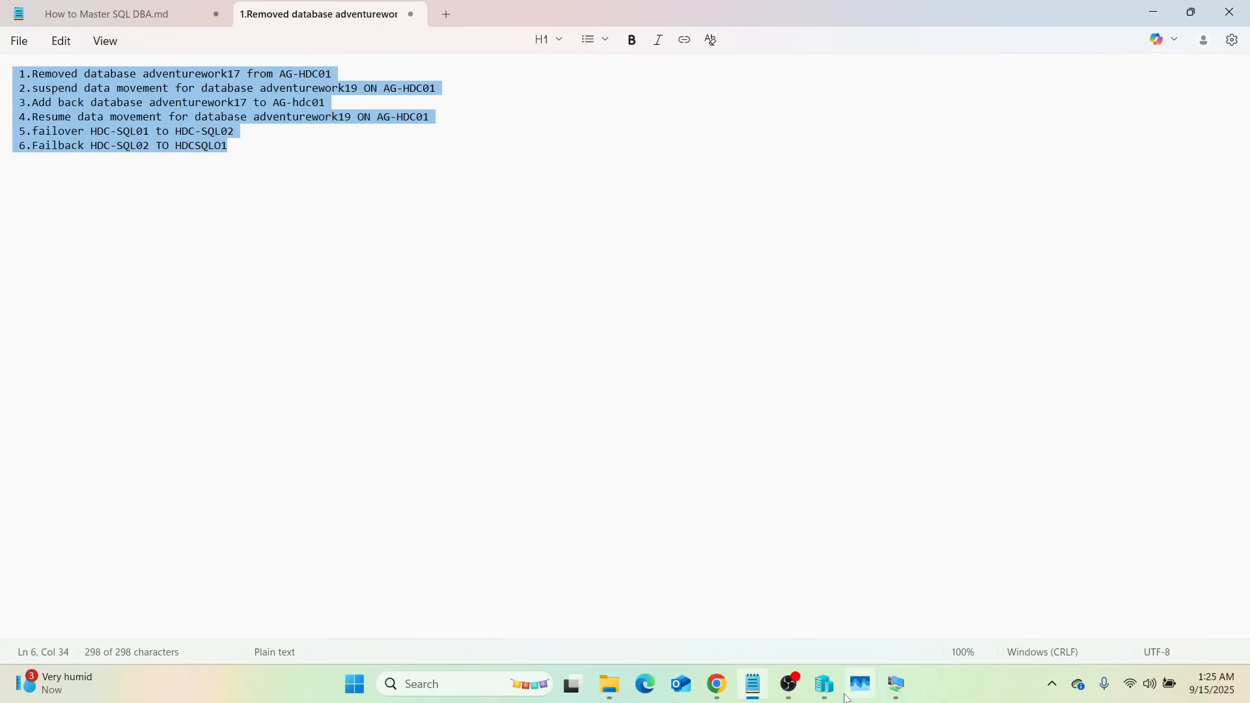
# - Switch to the HDC-SQL01 virtual machine's connection window
pyautogui.moveTo(825, 683)
pyautogui.click(830, 617)
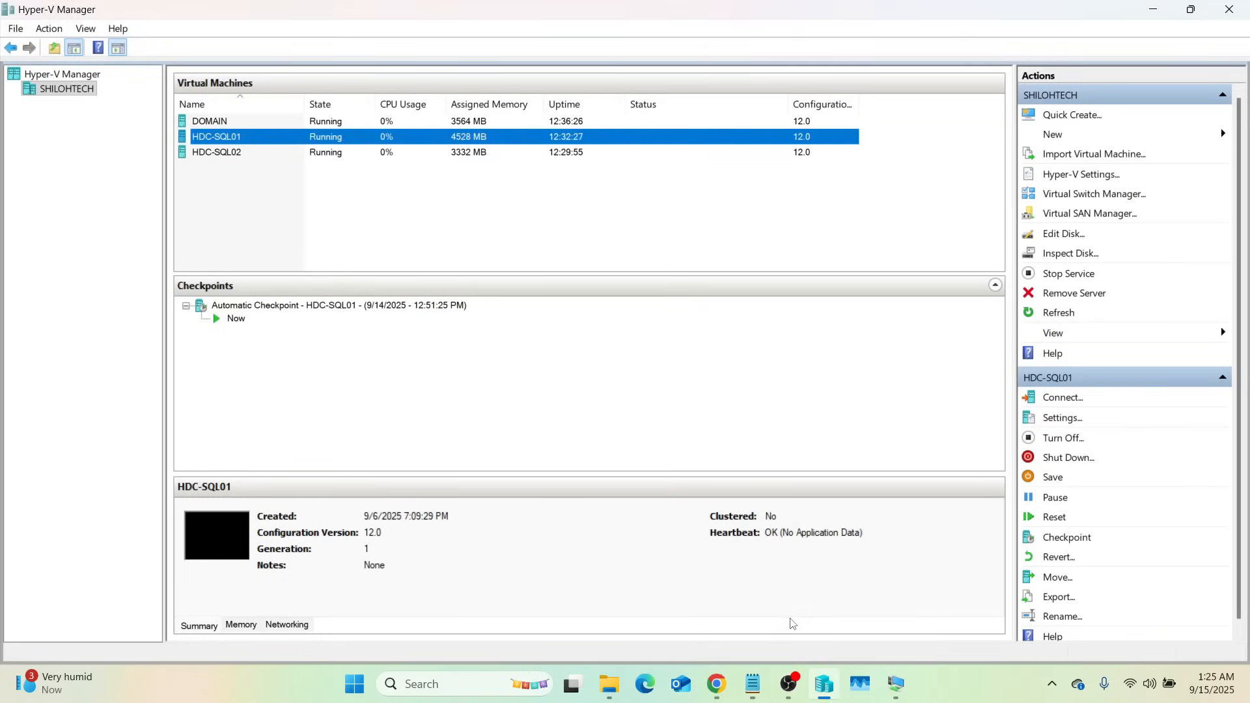
pyautogui.rightClick(236, 128)
pyautogui.rightClick(205, 137)
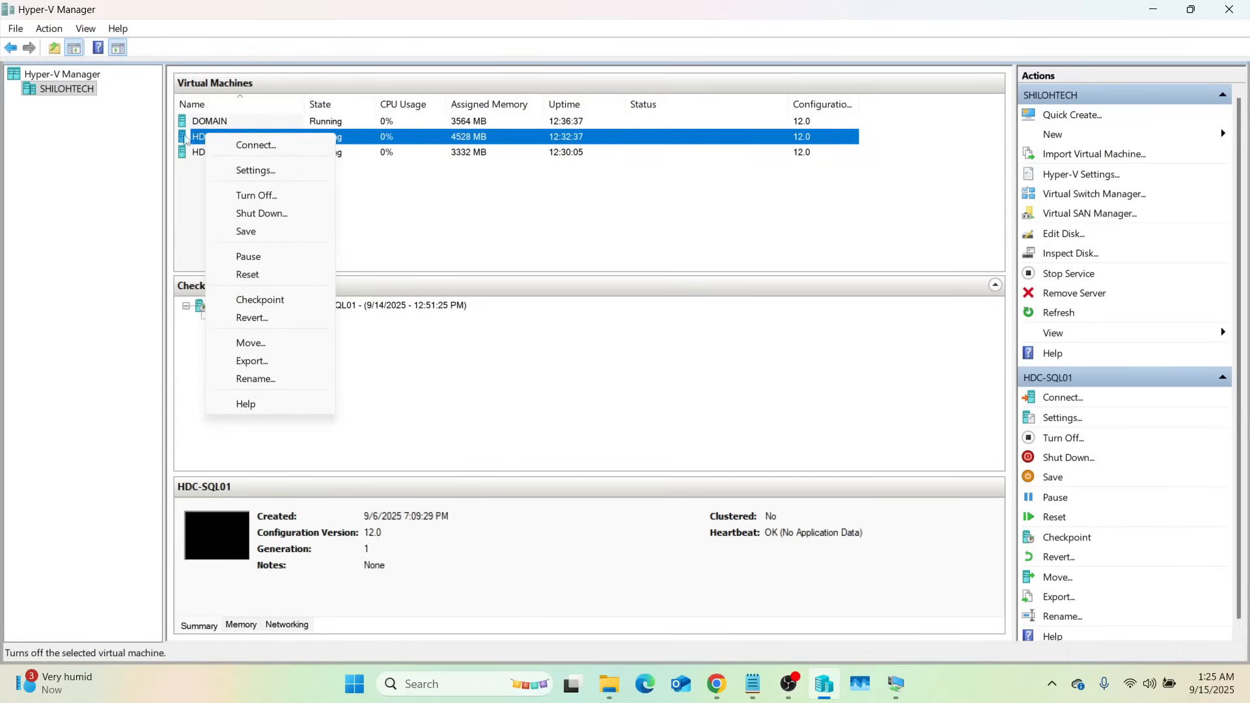
pyautogui.moveTo(895, 684)
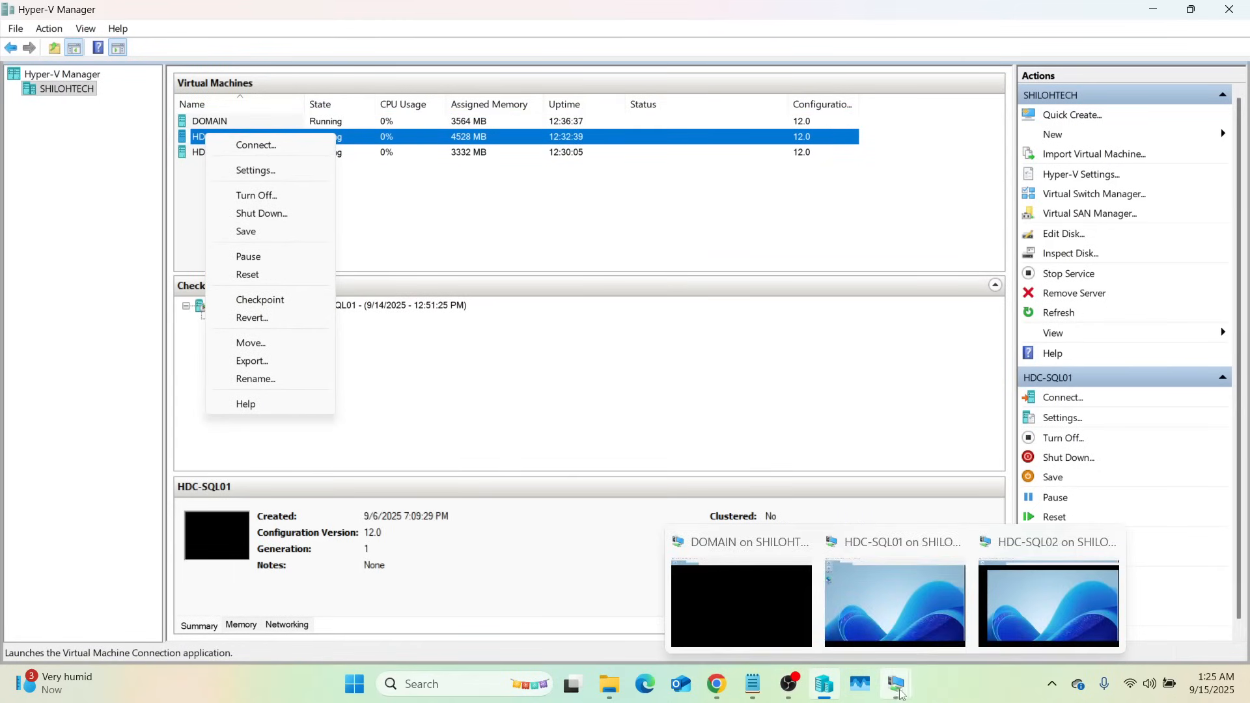
pyautogui.click(908, 635)
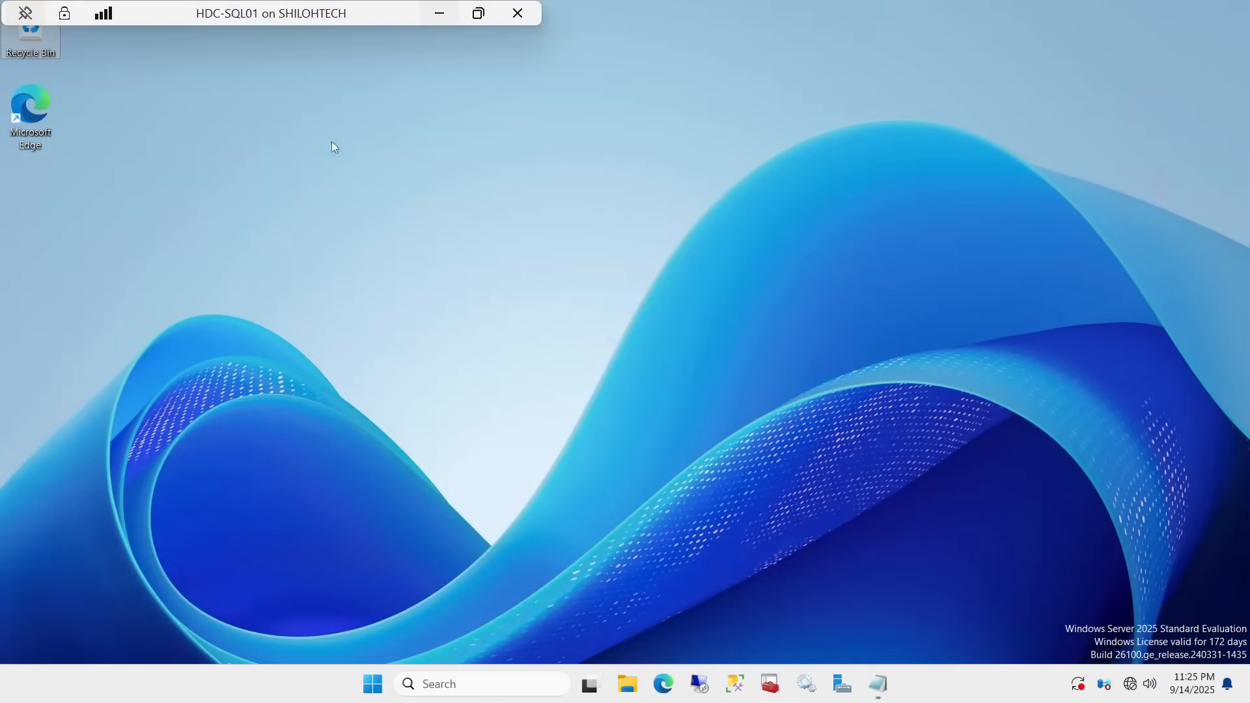
# - Paste the copied task list into a new Notepad document on HDC-SQL01 and minimize its window
pyautogui.click(455, 684)
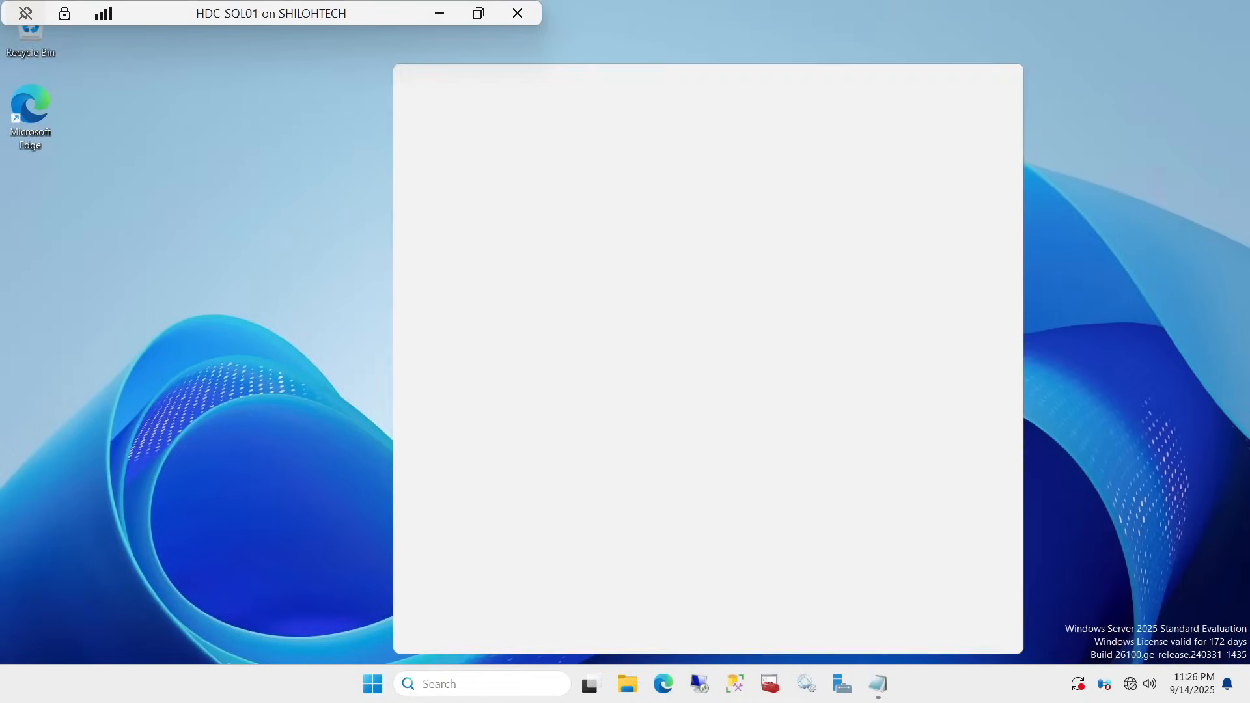
pyautogui.write('NOTE')
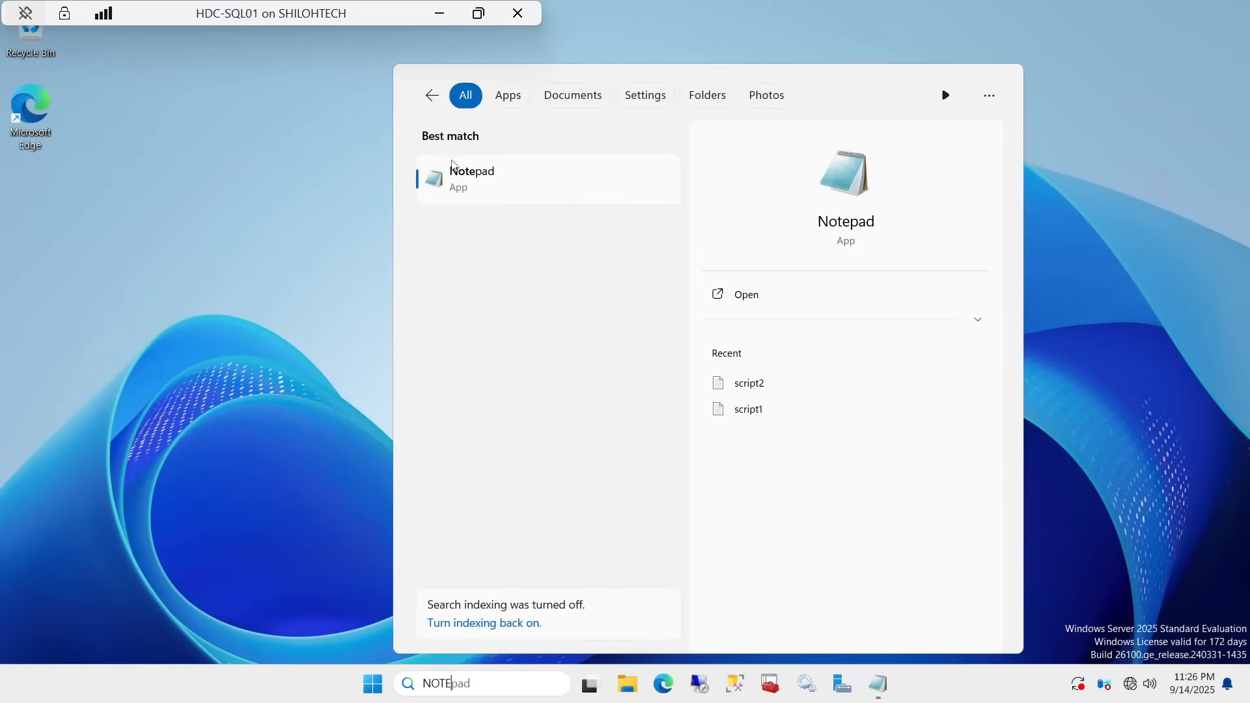
pyautogui.click(458, 179)
pyautogui.rightClick(315, 277)
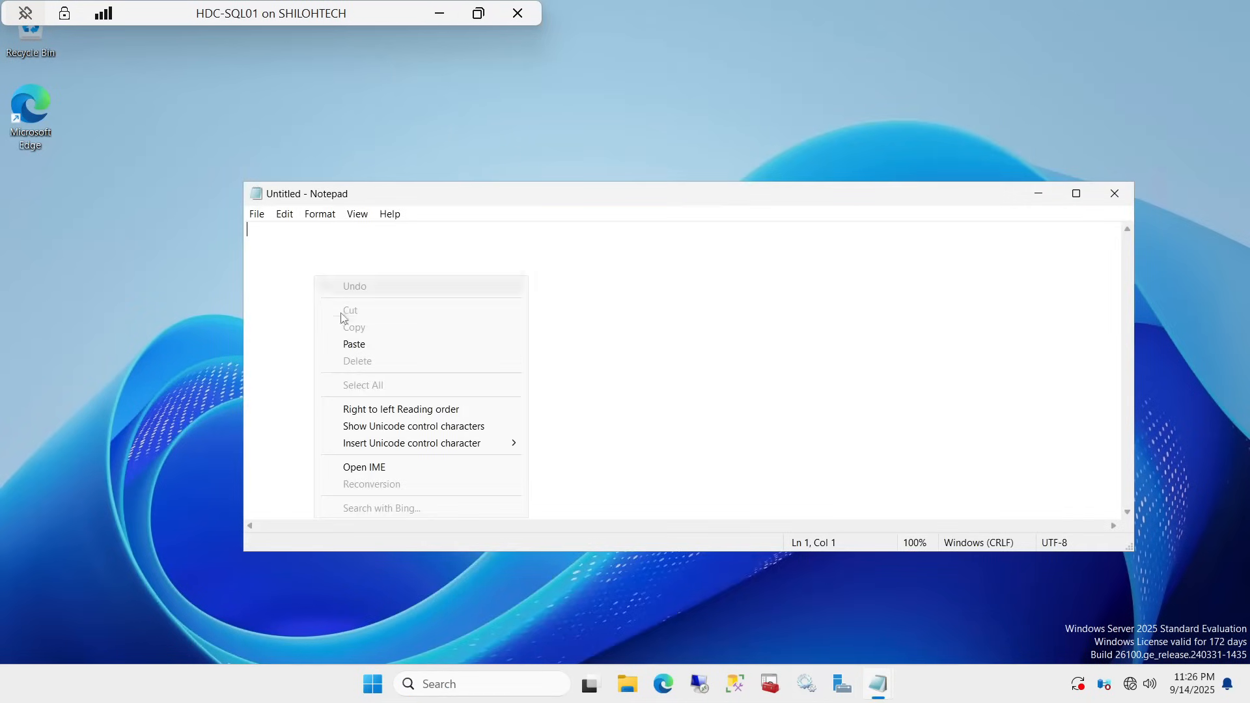
pyautogui.click(357, 345)
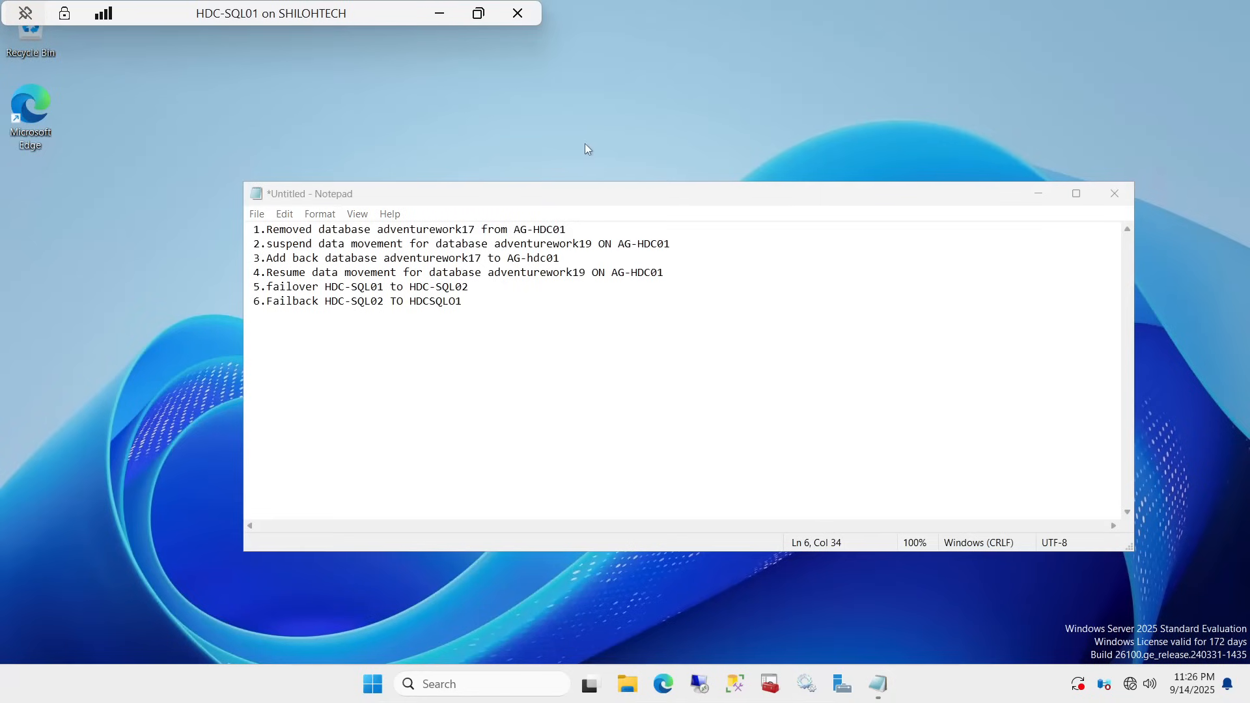
pyautogui.click(1038, 194)
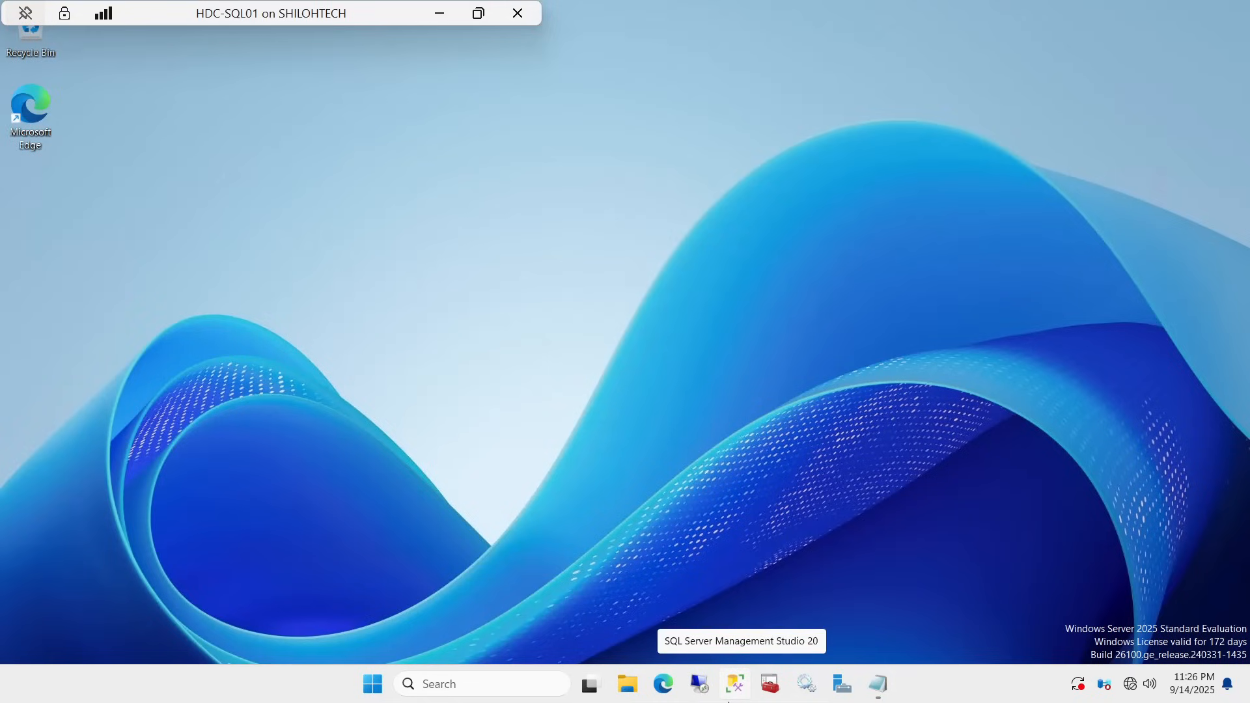
# - Launch SQL Server Management Studio 20 and connect to HDC-SQL01 with Windows Authentication, mandatory encryption and a trusted server certificate
pyautogui.click(737, 684)
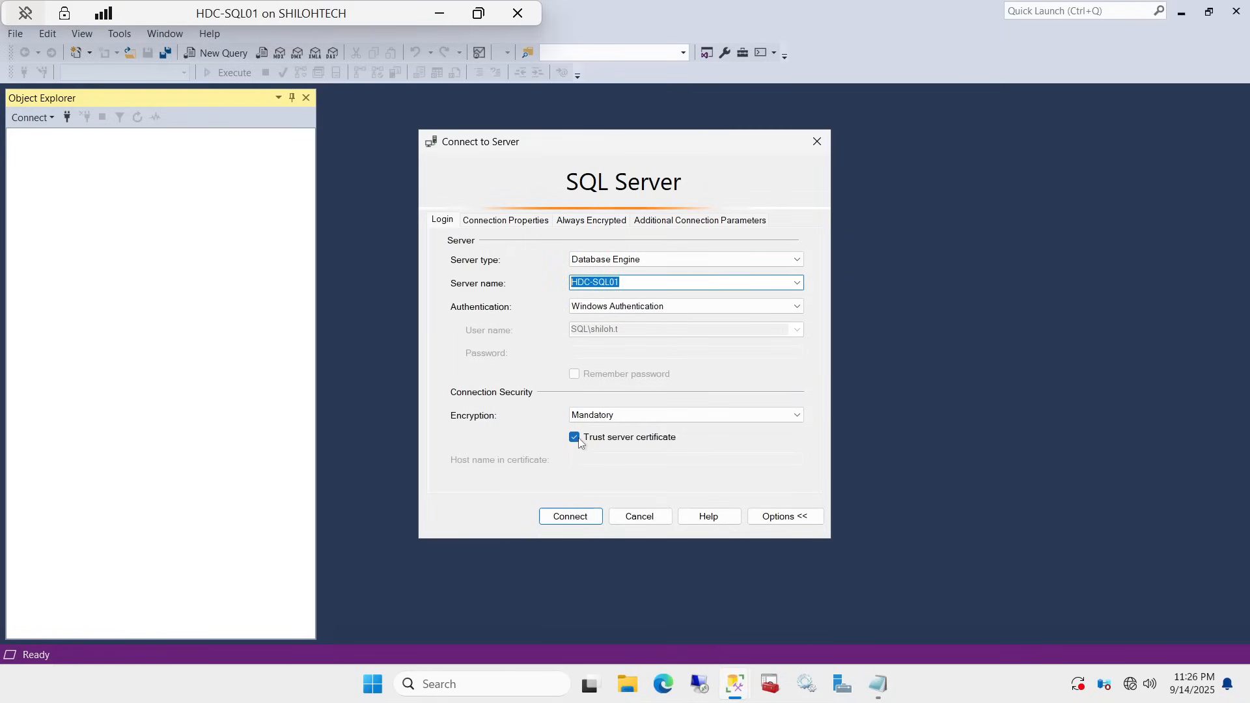
pyautogui.click(575, 517)
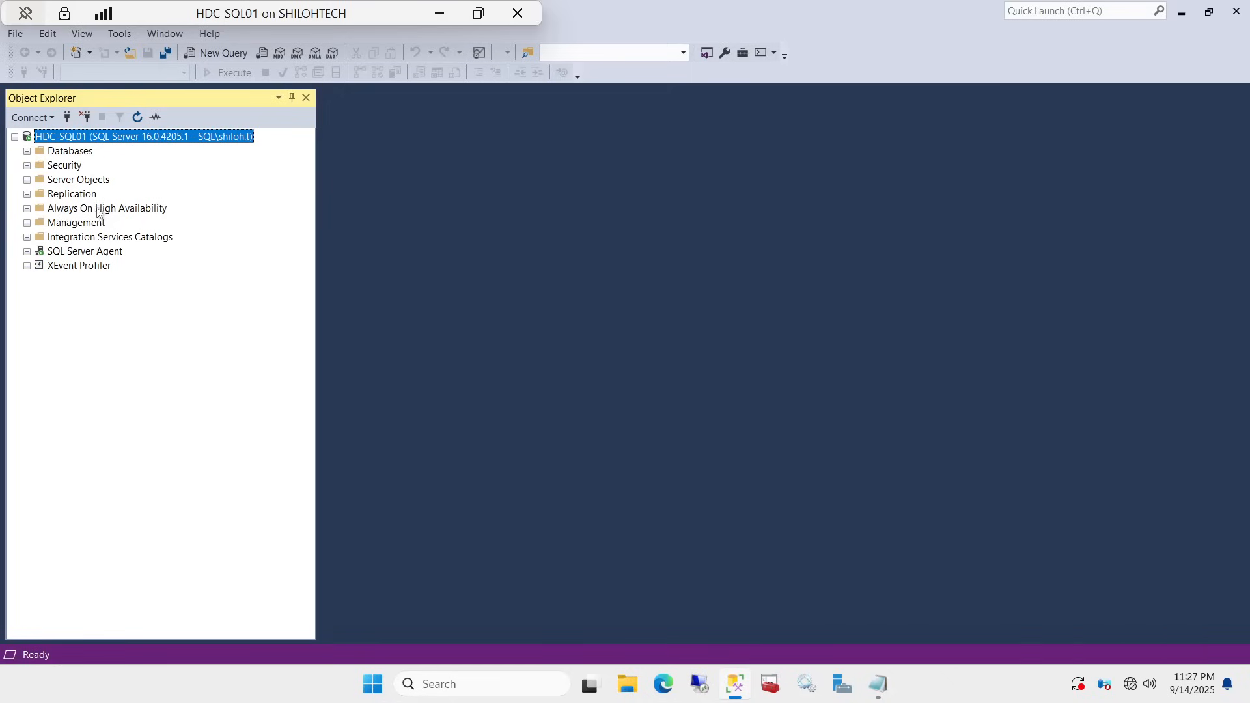
# - Show the dashboard of availability group AG-HDC01 and widen its Synchronization State and Failover Readiness columns
pyautogui.click(26, 209)
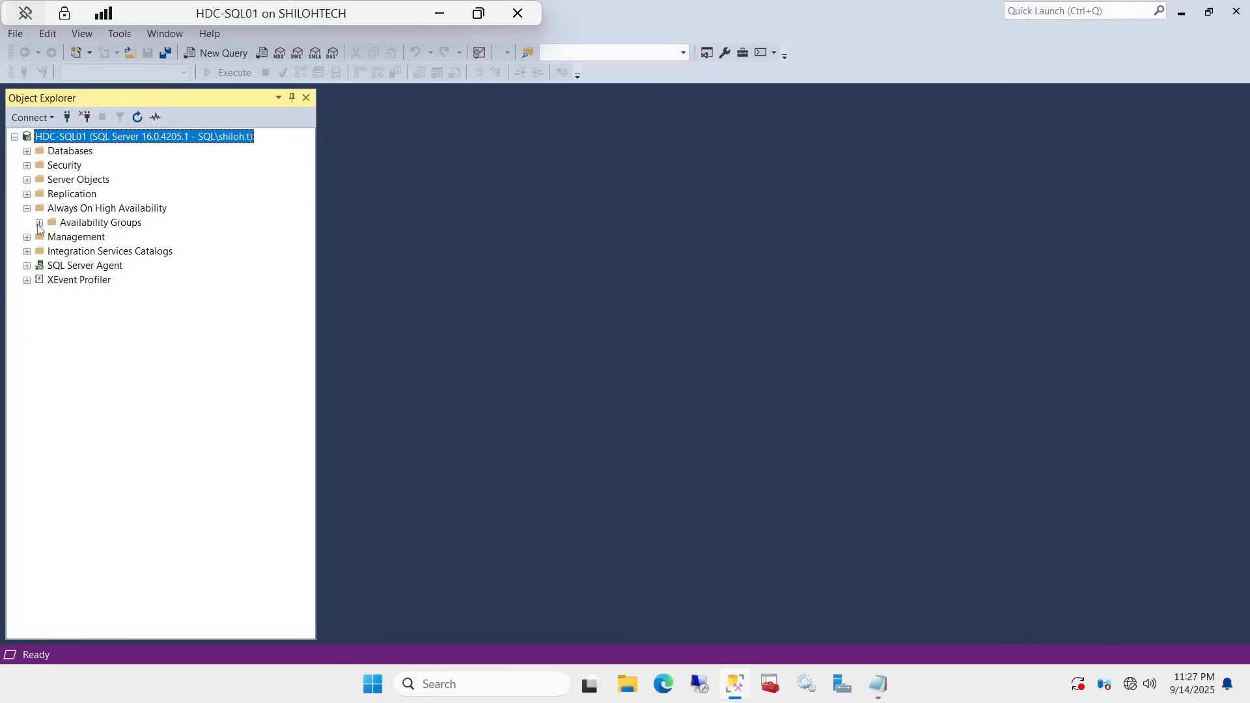
pyautogui.click(39, 223)
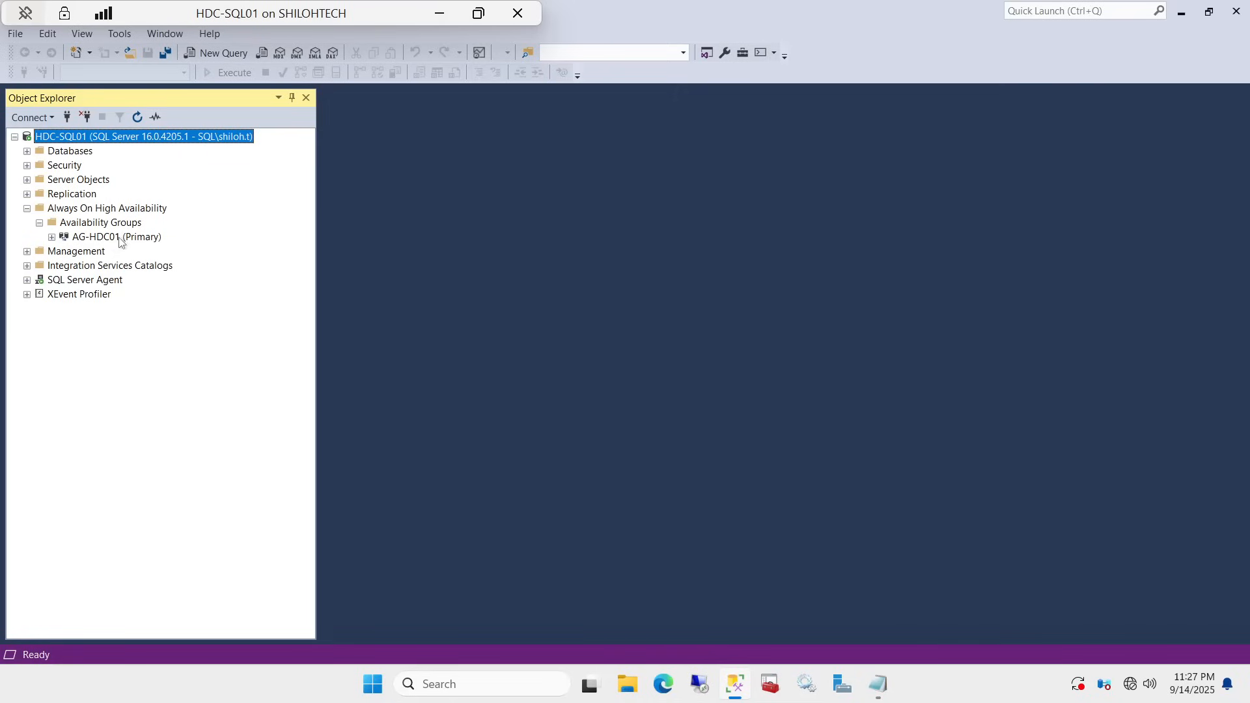
pyautogui.rightClick(124, 239)
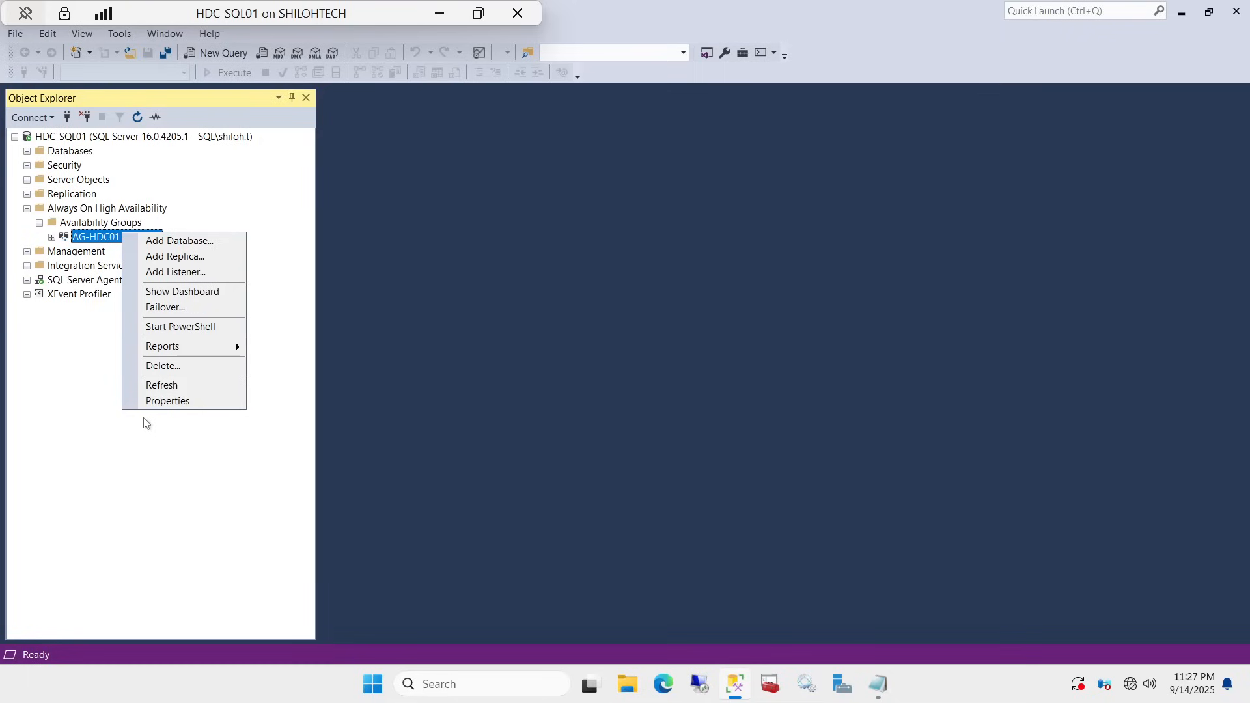
pyautogui.click(203, 292)
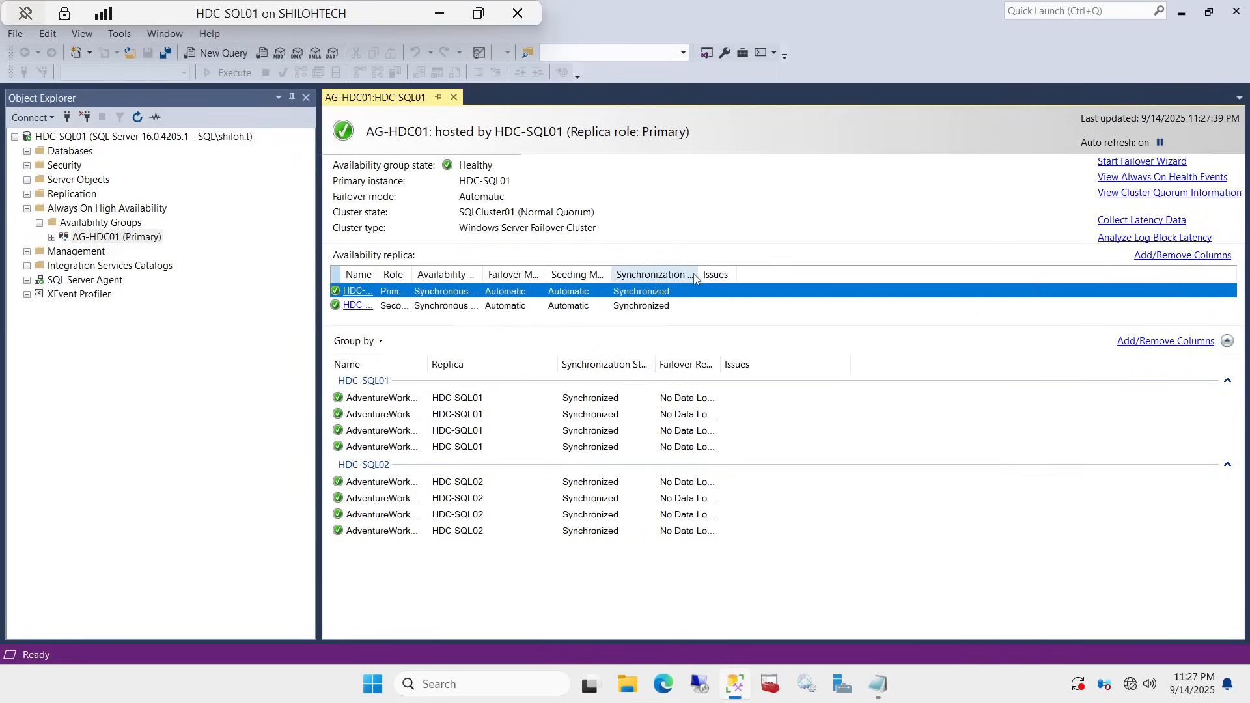
pyautogui.moveTo(694, 273); pyautogui.dragTo(800, 274)
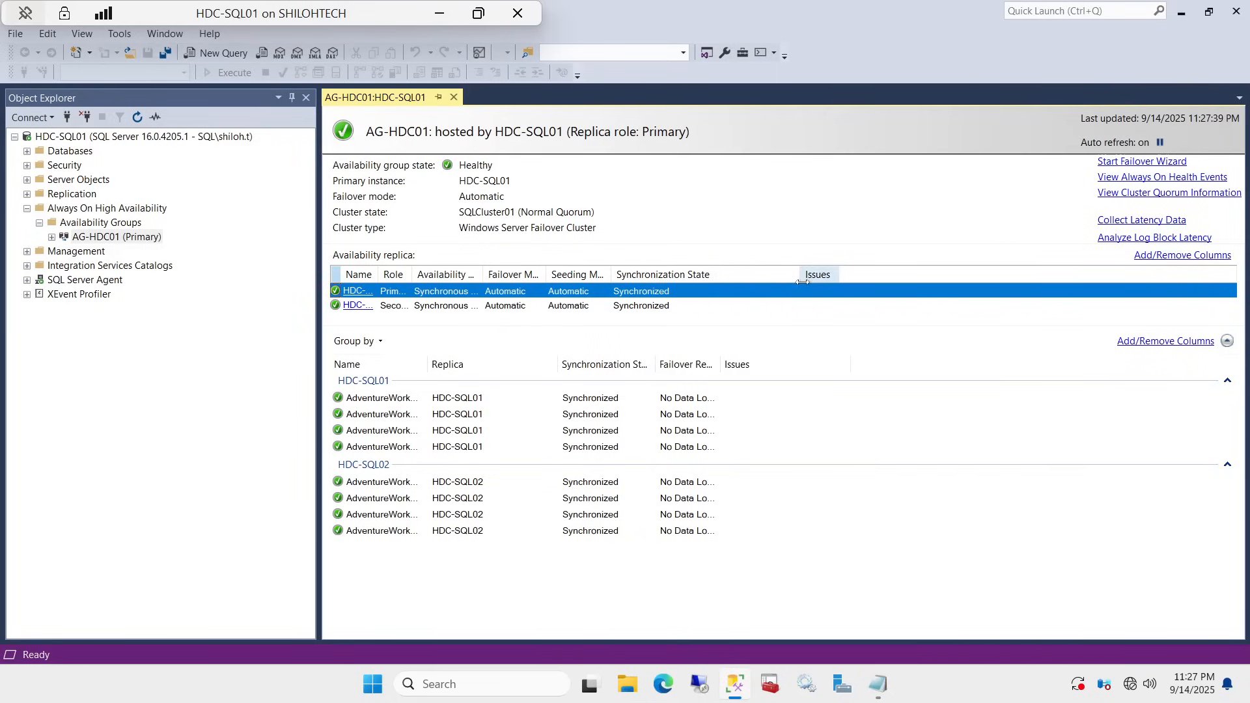
pyautogui.doubleClick(720, 364)
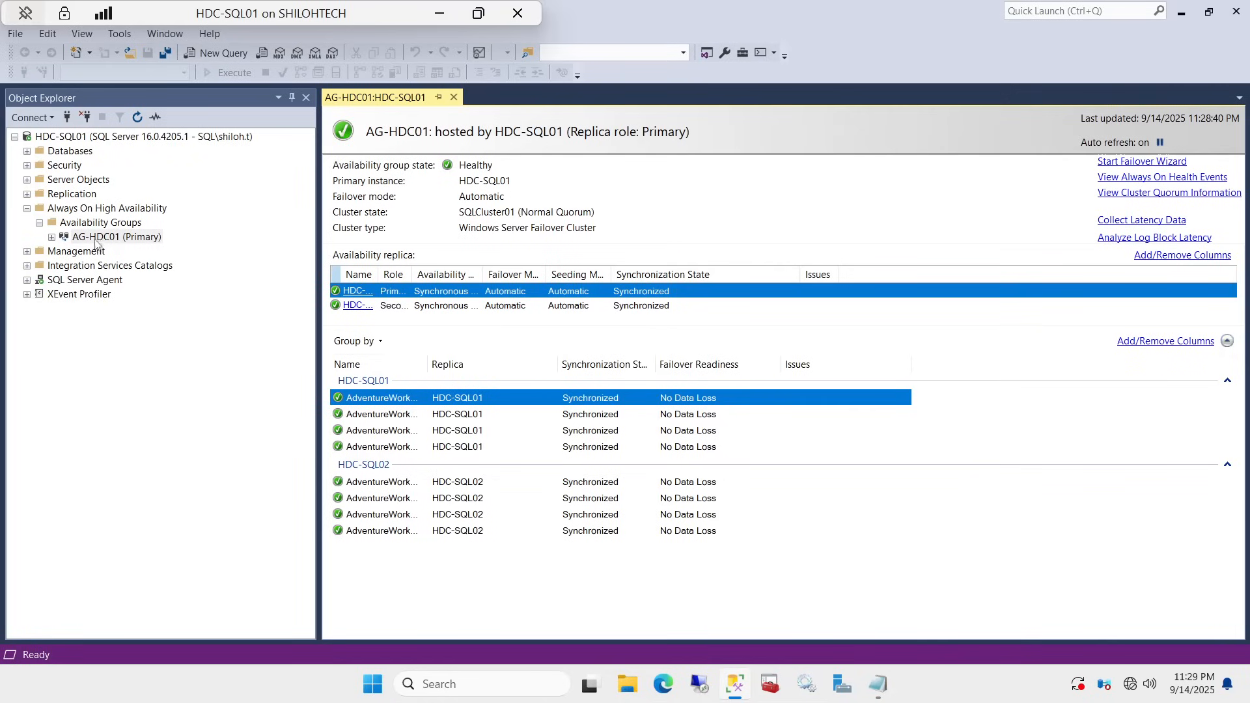
# - Open the properties of availability group AG-HDC01 and set the failover mode of both replicas to Manual
pyautogui.rightClick(118, 240)
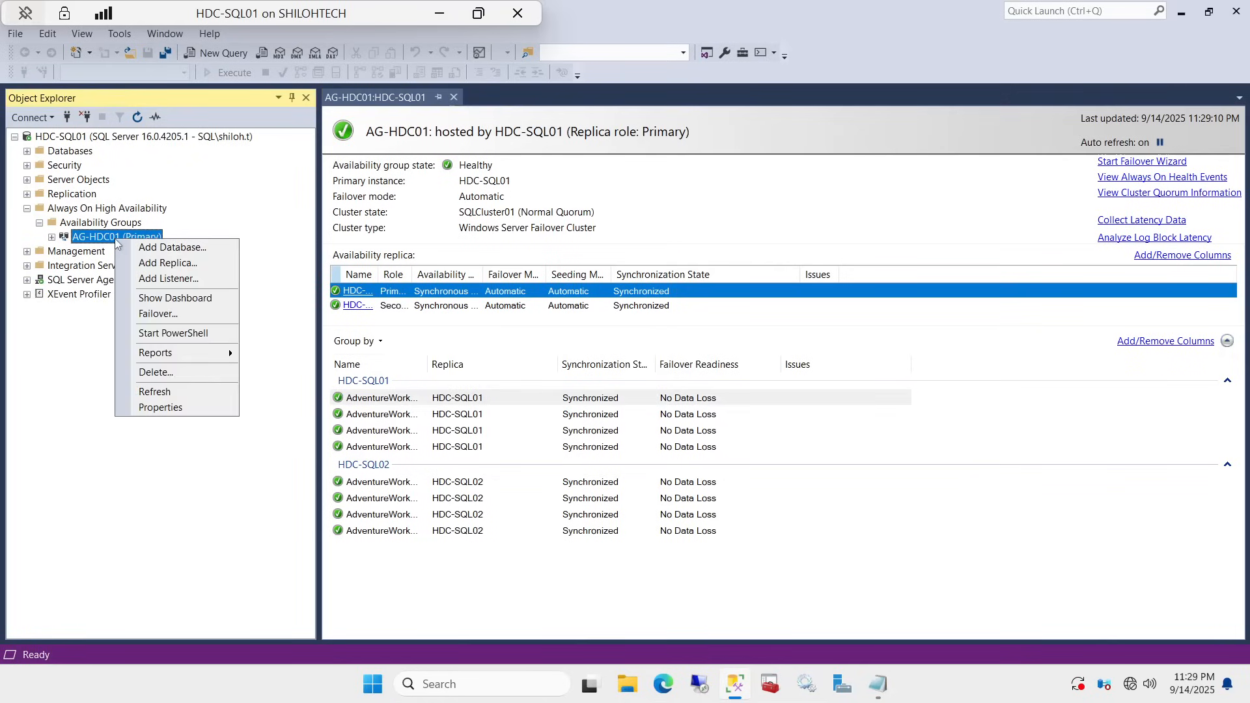
pyautogui.click(159, 409)
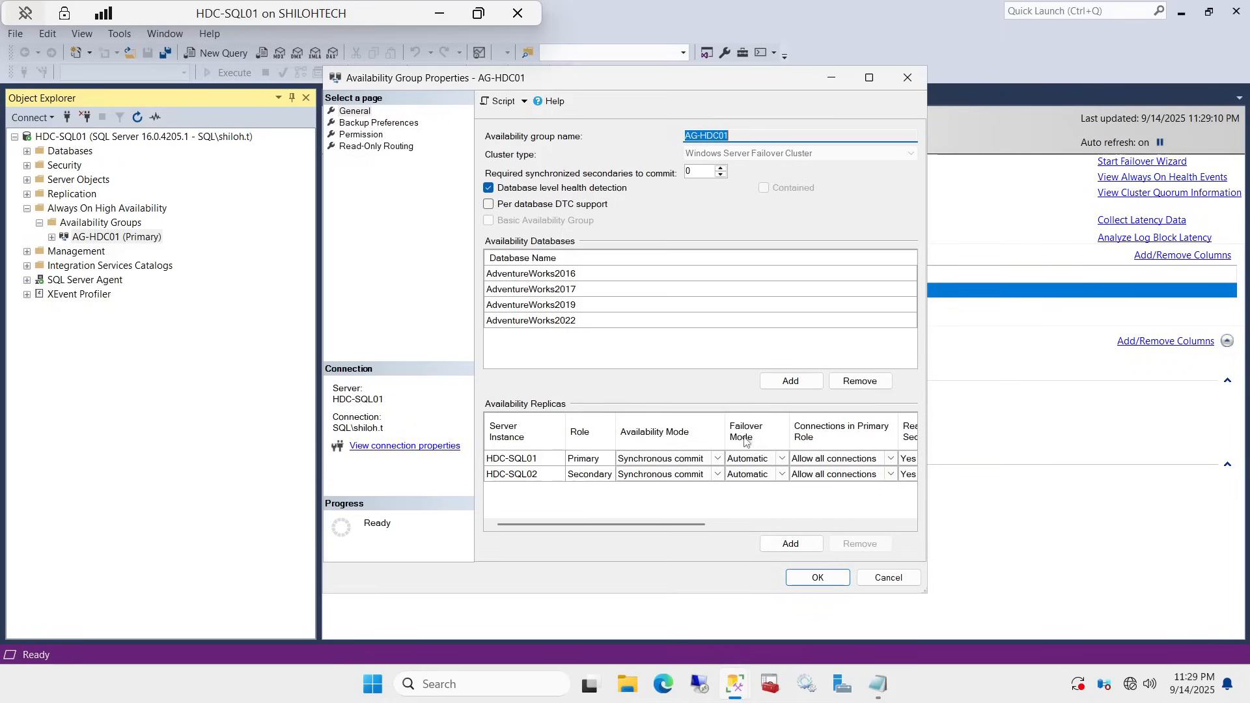
pyautogui.click(748, 459)
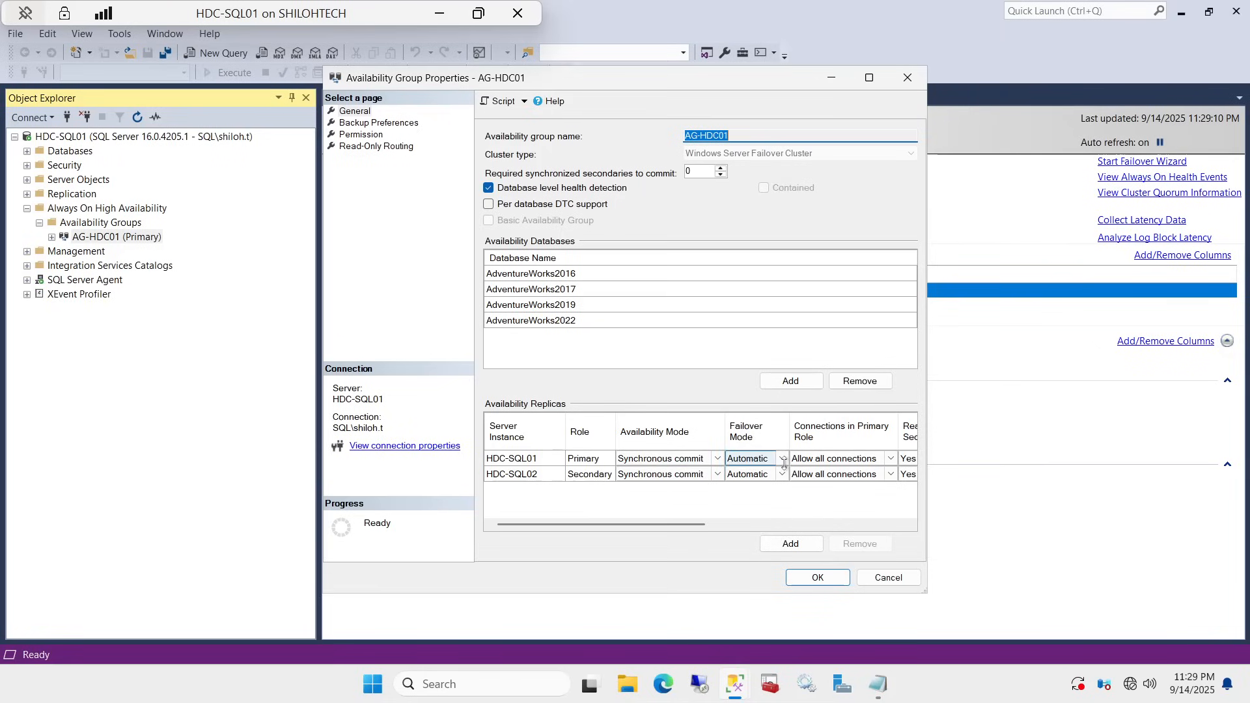
pyautogui.click(780, 460)
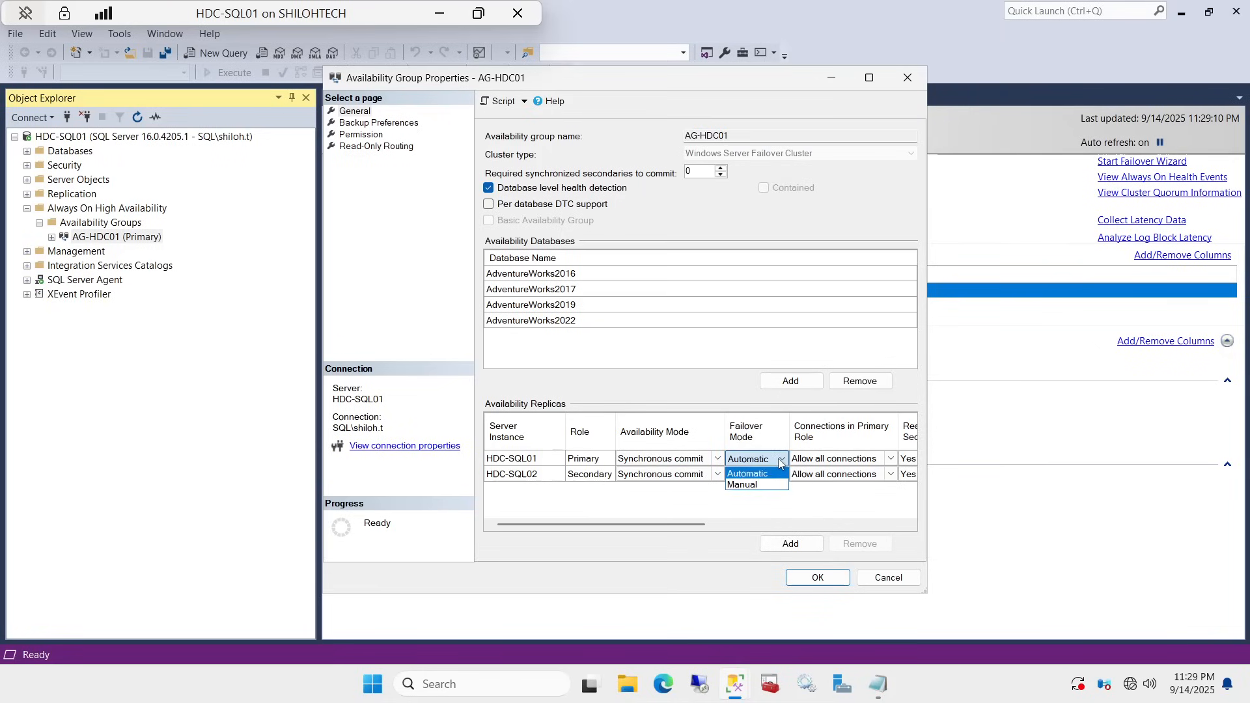
pyautogui.click(755, 485)
pyautogui.click(749, 474)
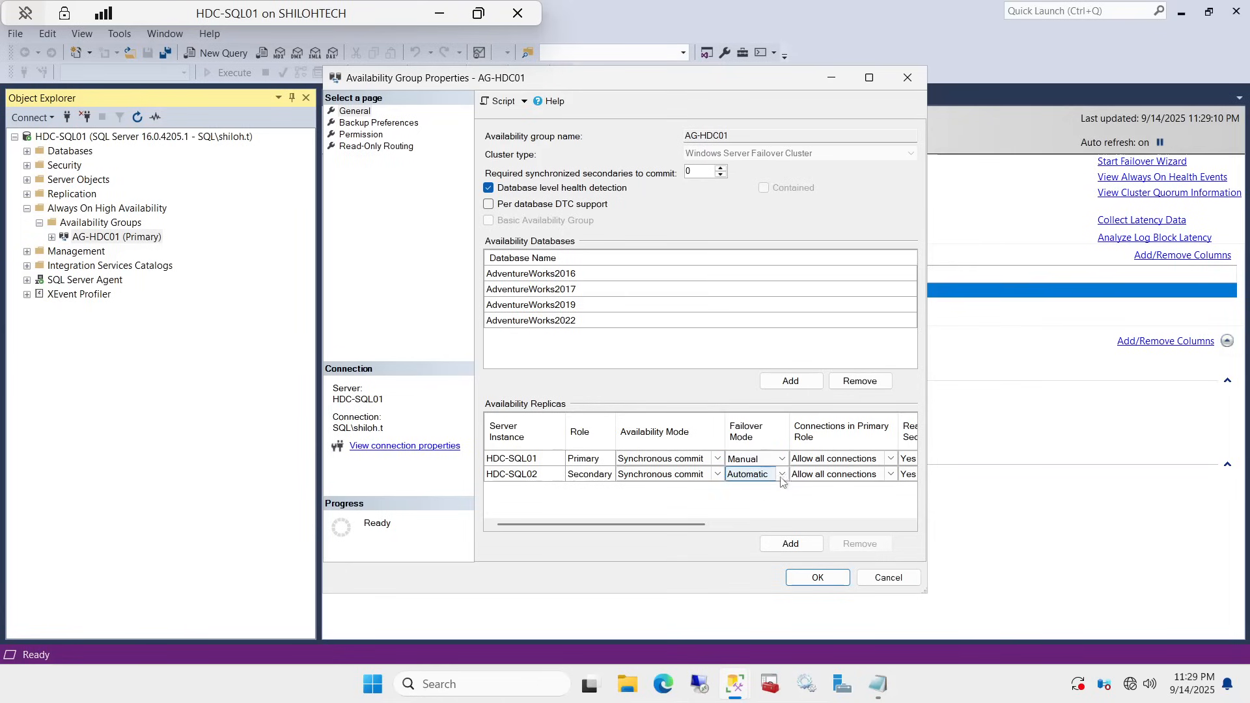
pyautogui.click(781, 475)
pyautogui.click(745, 500)
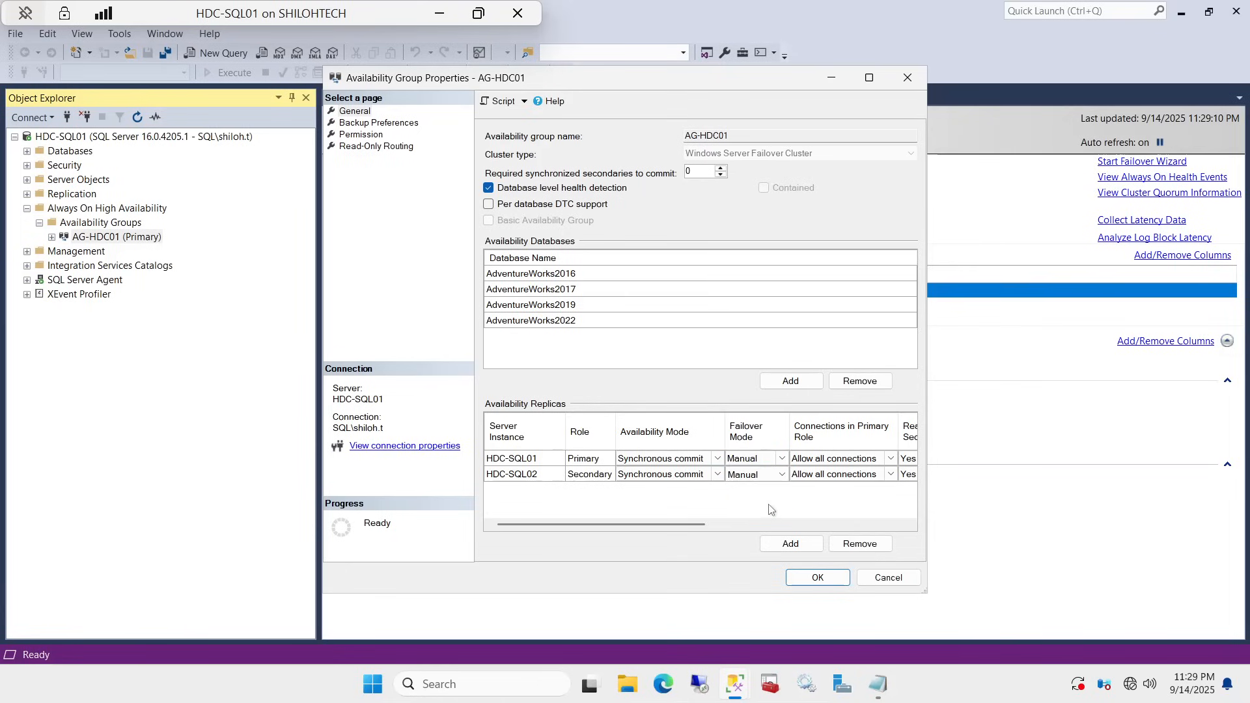
pyautogui.click(747, 476)
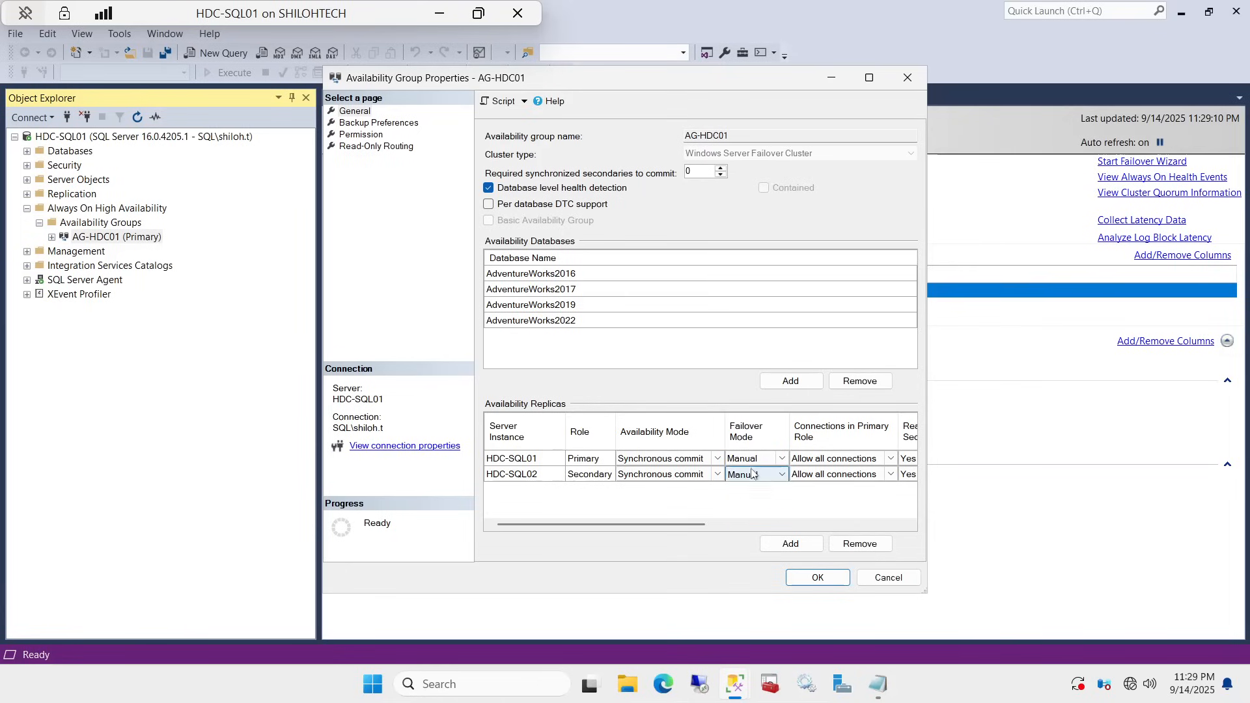
# - Choose Synchronous commit as HDC-SQL01's availability mode and set the failover mode of both replicas back to Automatic
pyautogui.click(717, 461)
pyautogui.click(716, 461)
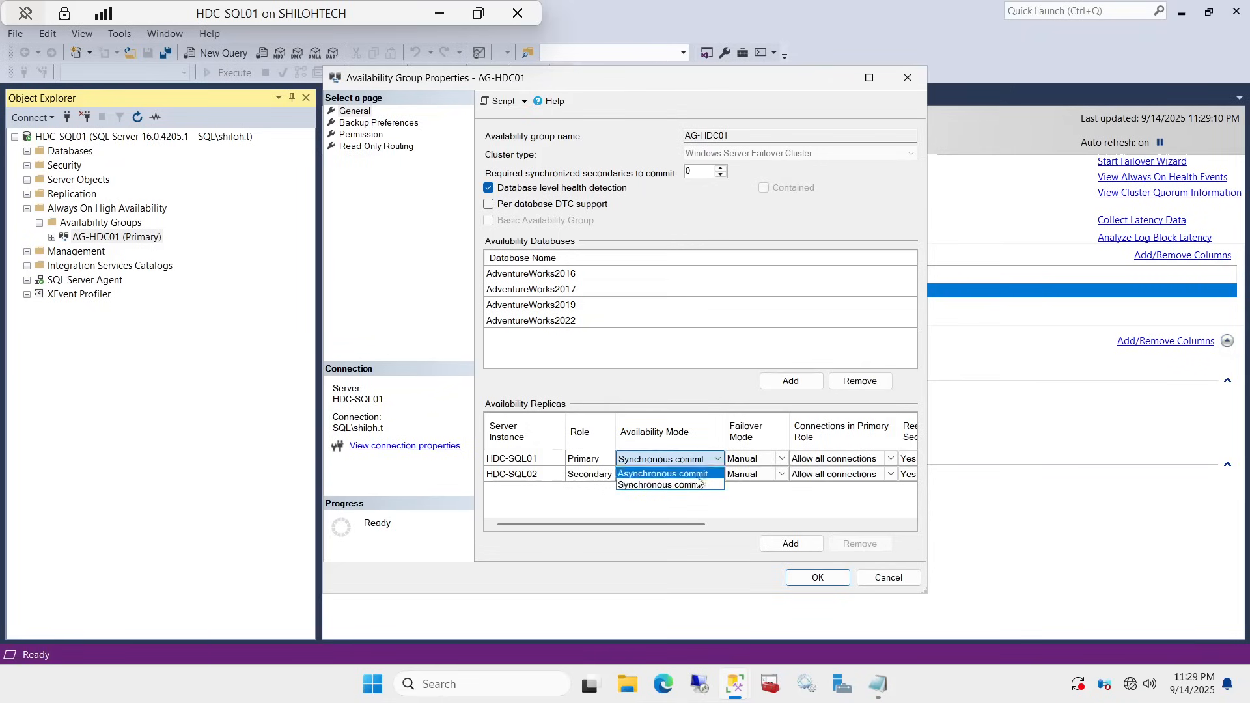
pyautogui.click(645, 485)
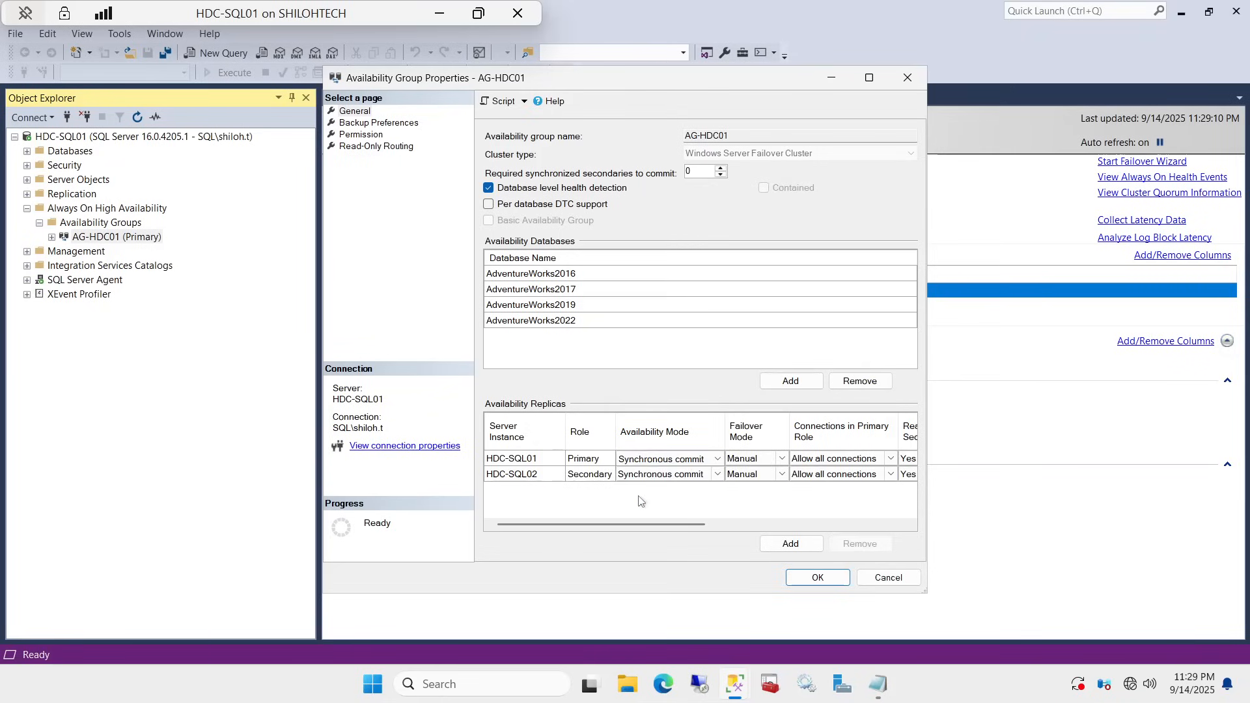
pyautogui.click(767, 463)
pyautogui.click(781, 461)
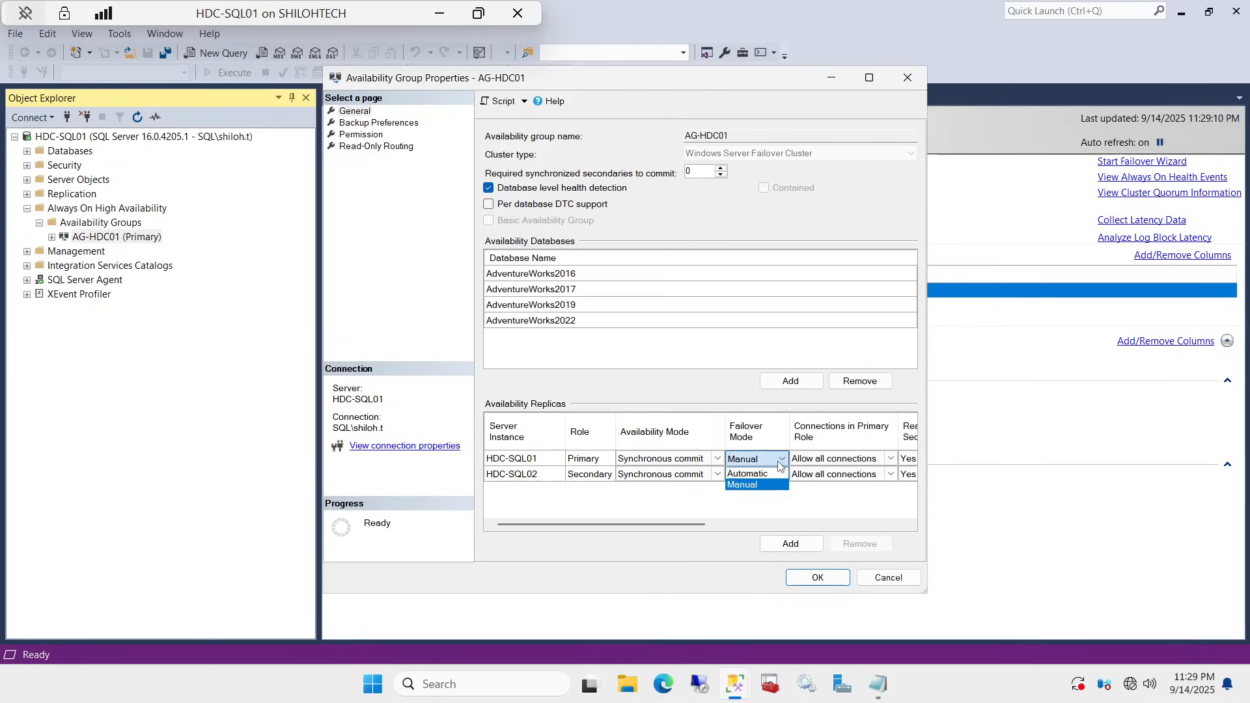
pyautogui.click(756, 475)
pyautogui.click(759, 475)
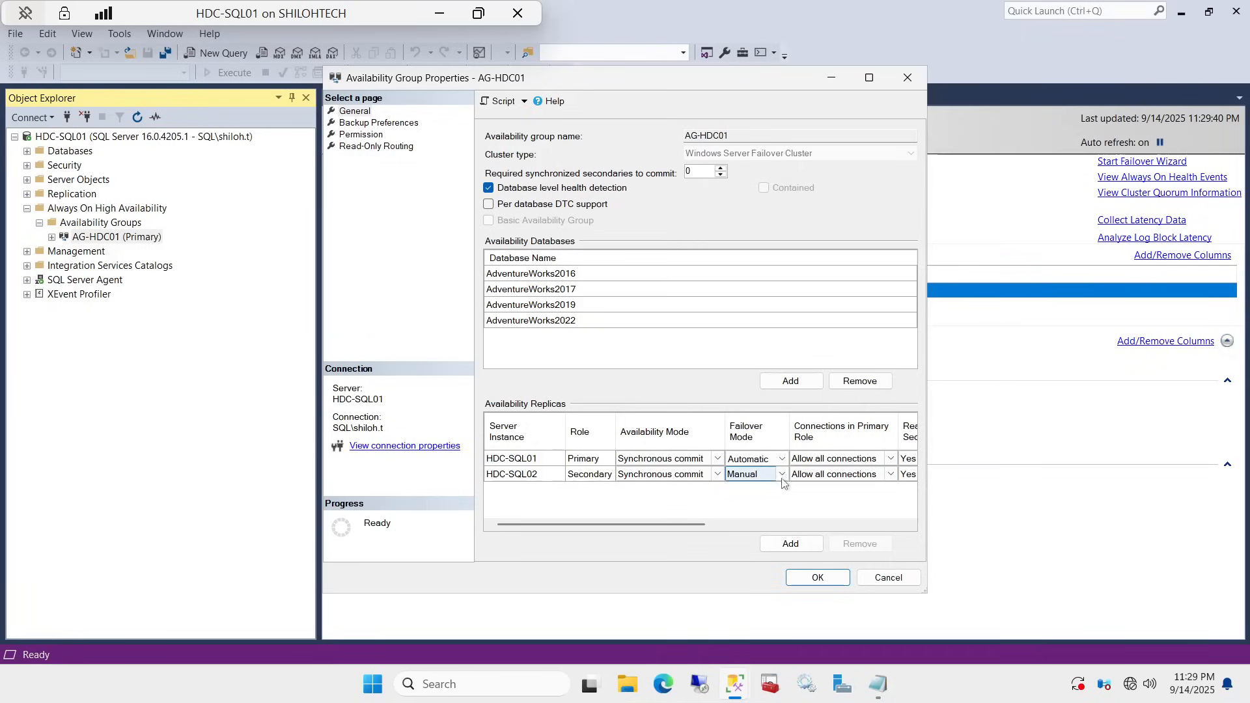
pyautogui.click(779, 475)
pyautogui.click(746, 500)
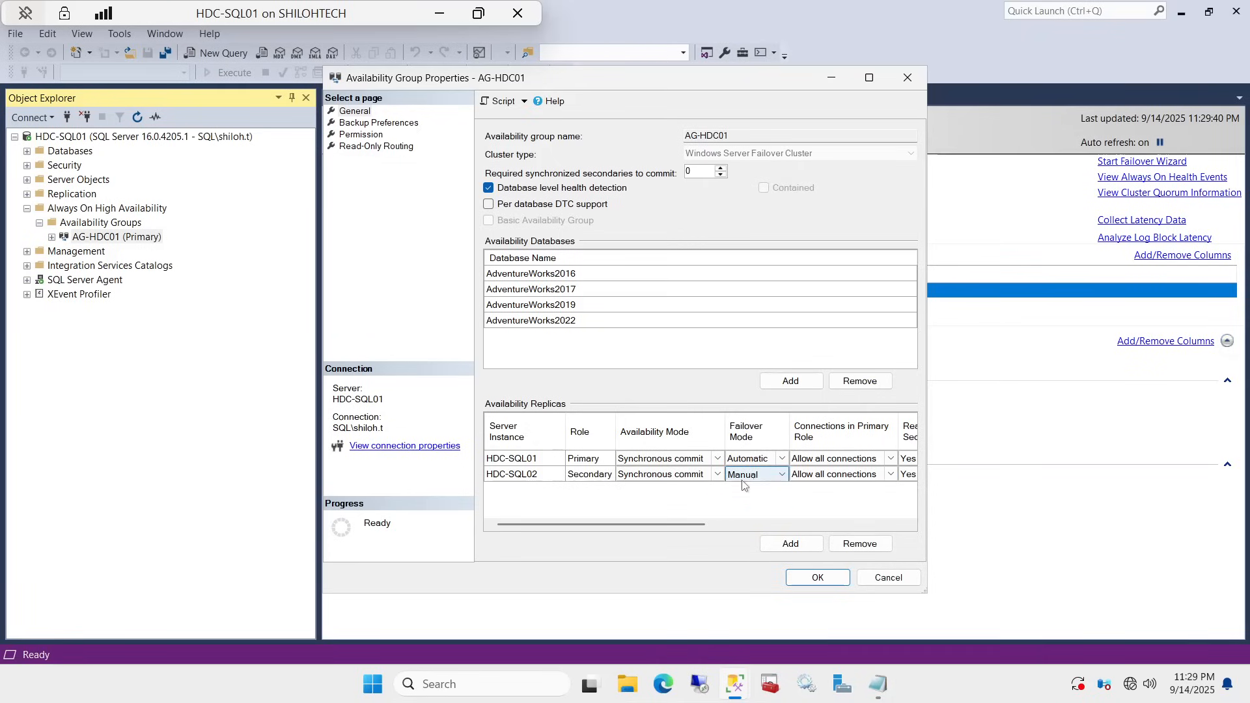
pyautogui.click(782, 475)
pyautogui.click(757, 489)
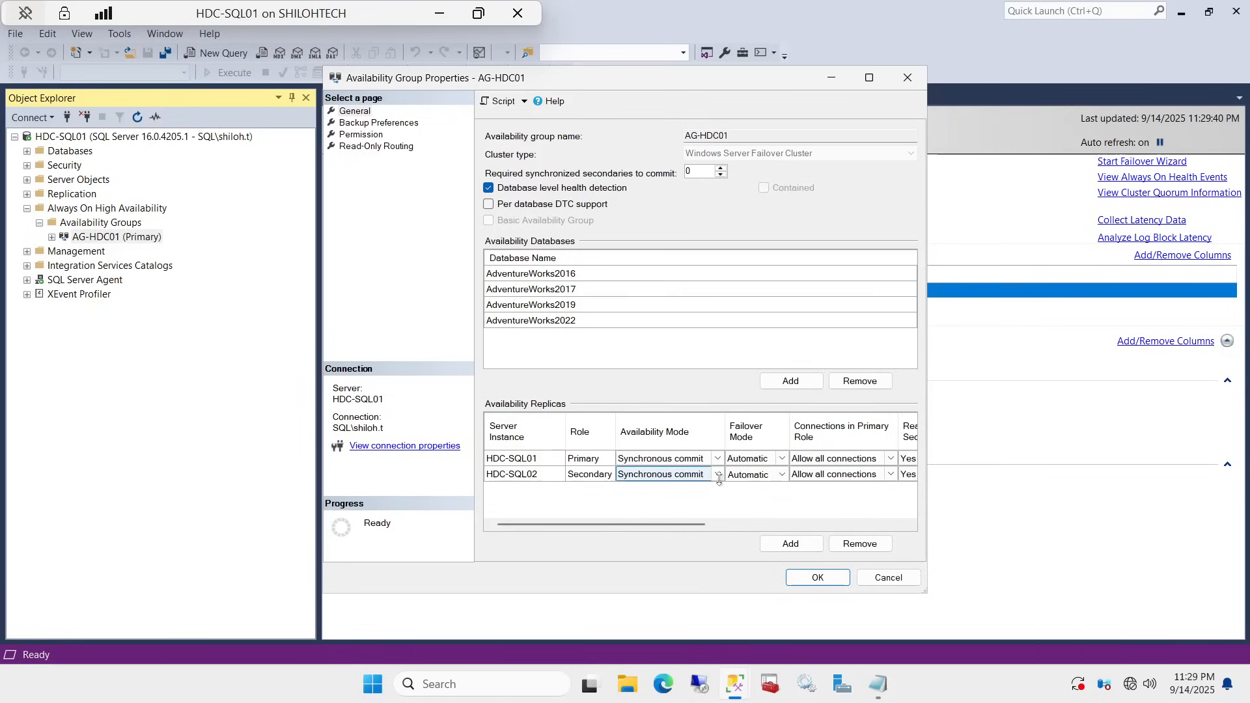
# - Widen the availability group properties window to examine the remaining replica settings, and close it without saving
pyautogui.click(743, 459)
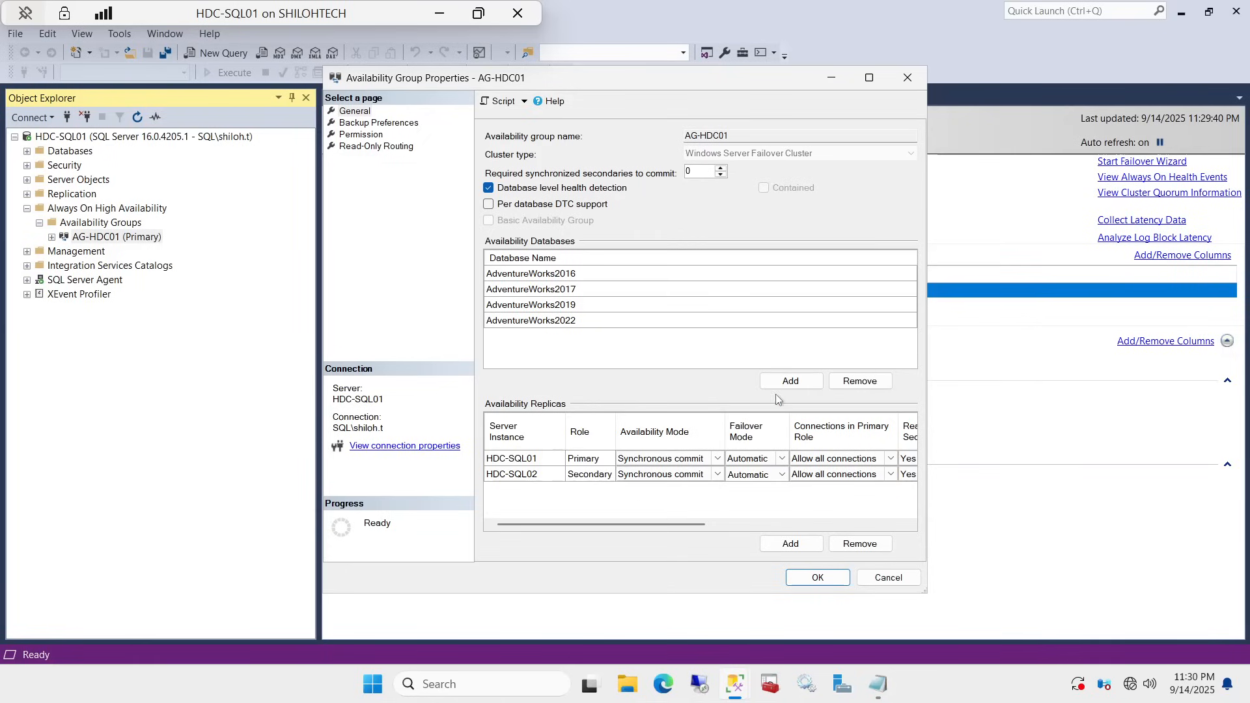
pyautogui.click(723, 463)
pyautogui.moveTo(926, 426); pyautogui.dragTo(1245, 427)
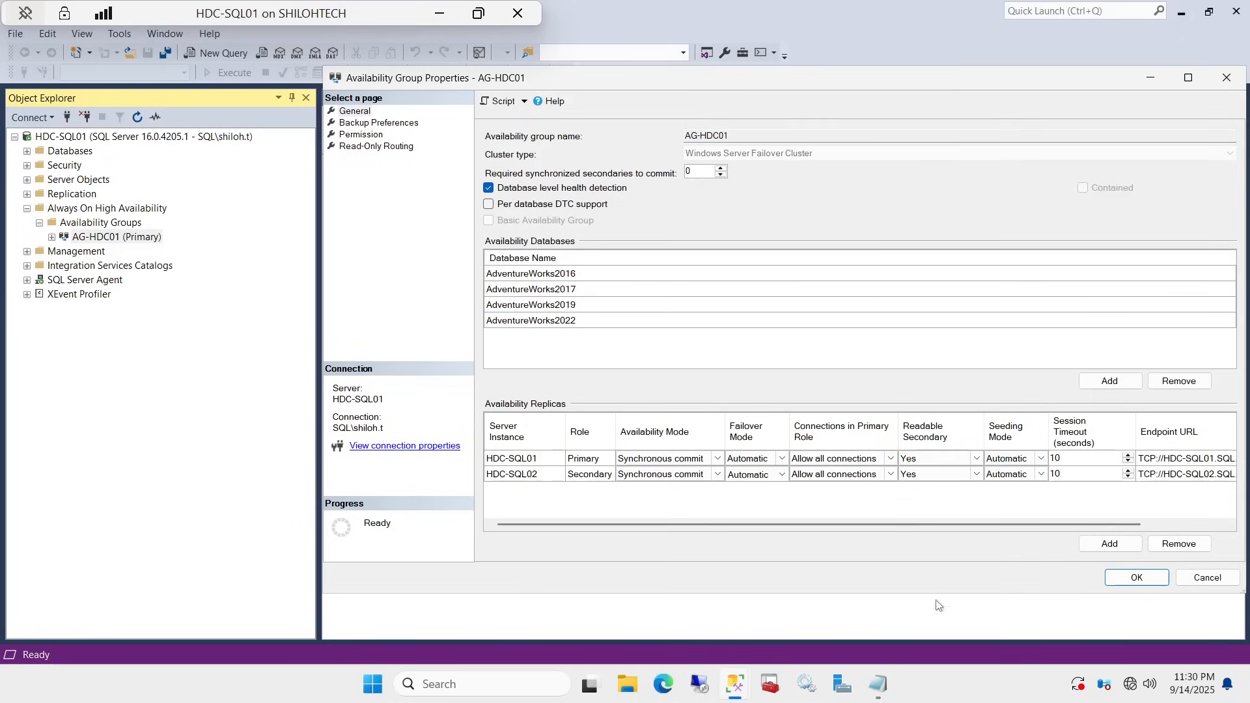
pyautogui.click(1219, 582)
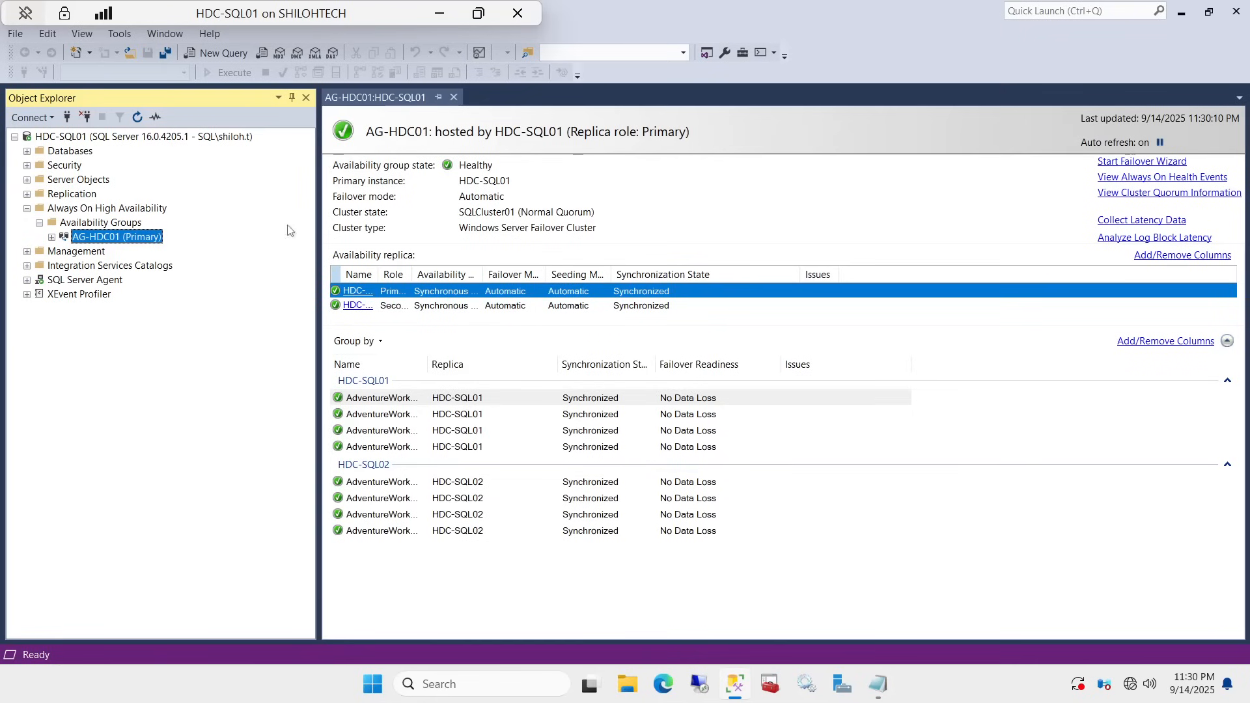
# - Expand AG-HDC01, check the actions offered for its replicas and databases folders, and list its availability databases
pyautogui.click(51, 238)
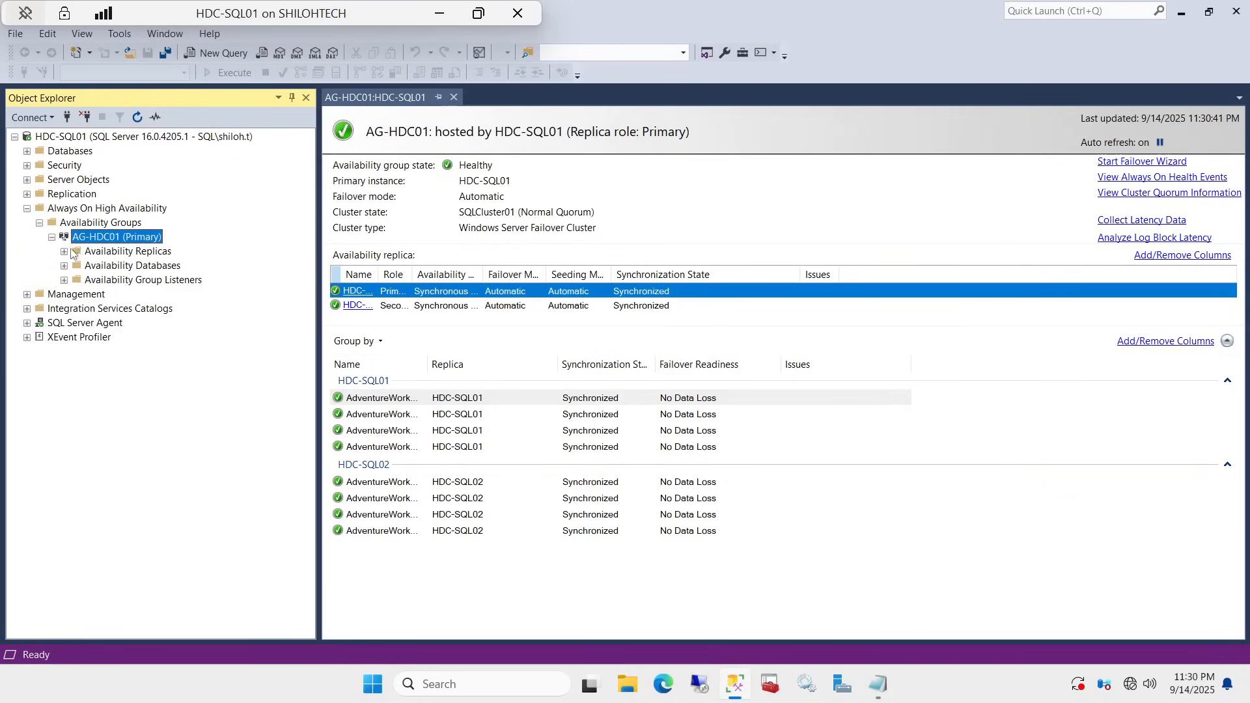
pyautogui.rightClick(161, 254)
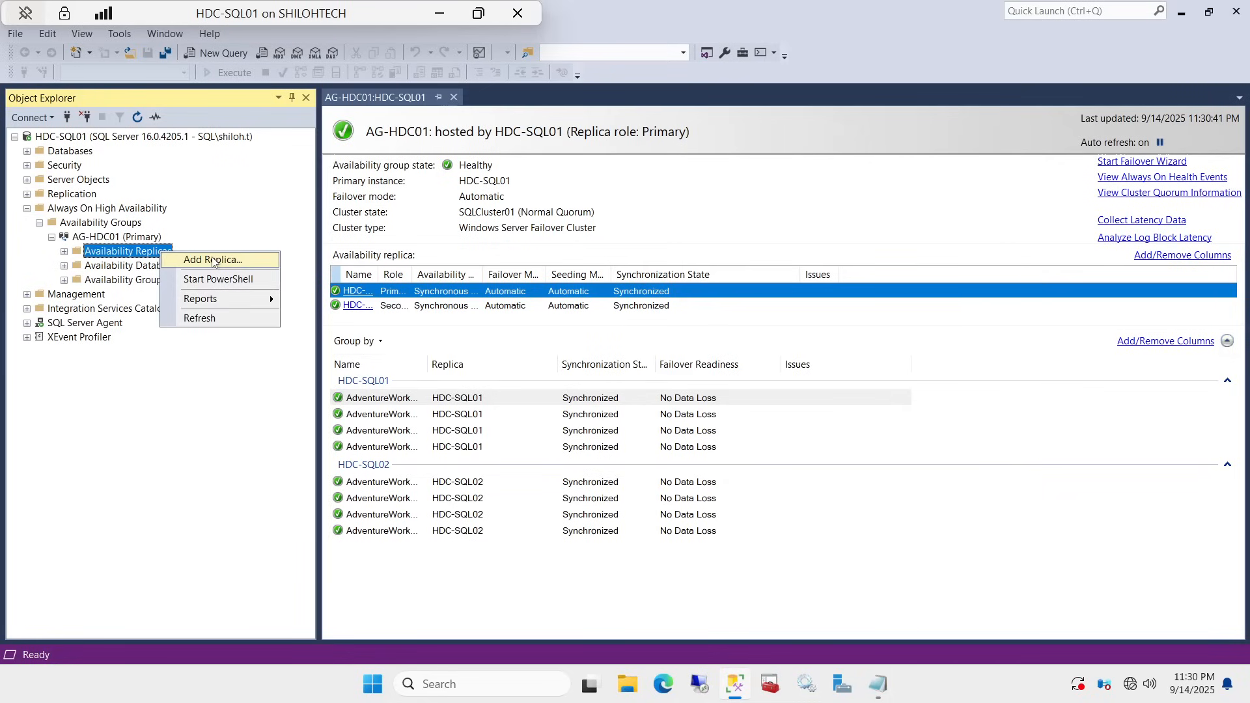
pyautogui.click(263, 236)
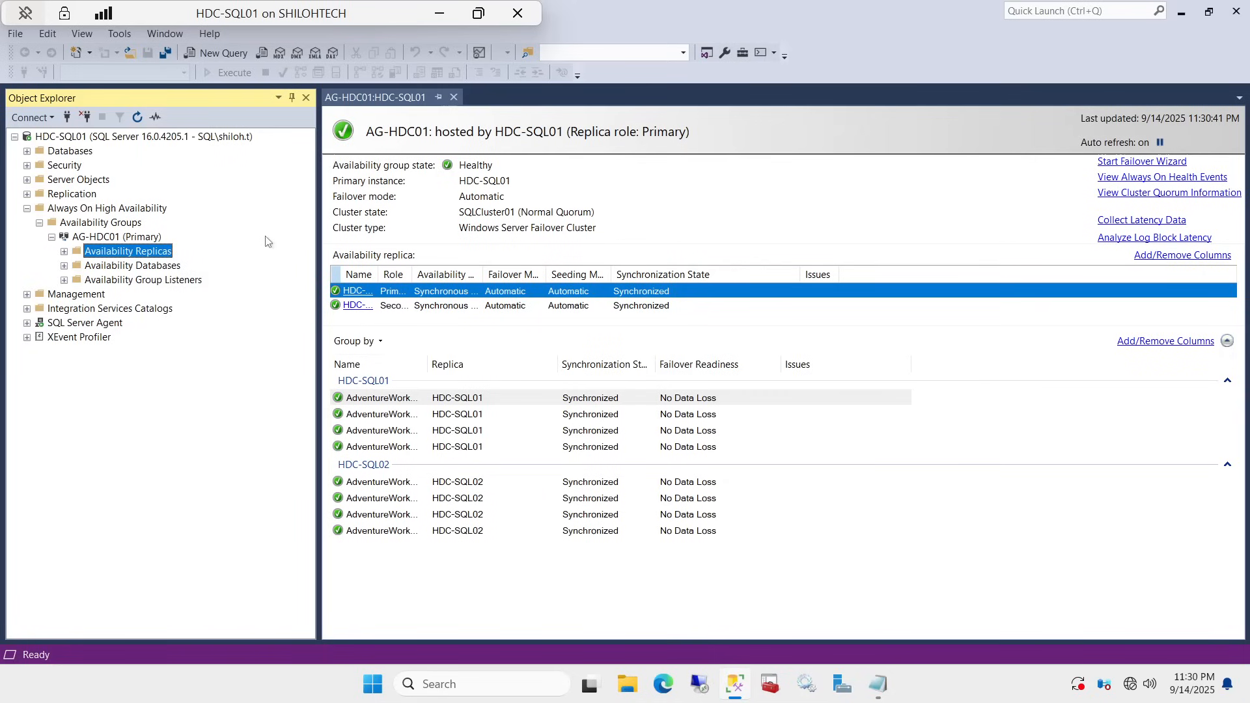
pyautogui.rightClick(173, 269)
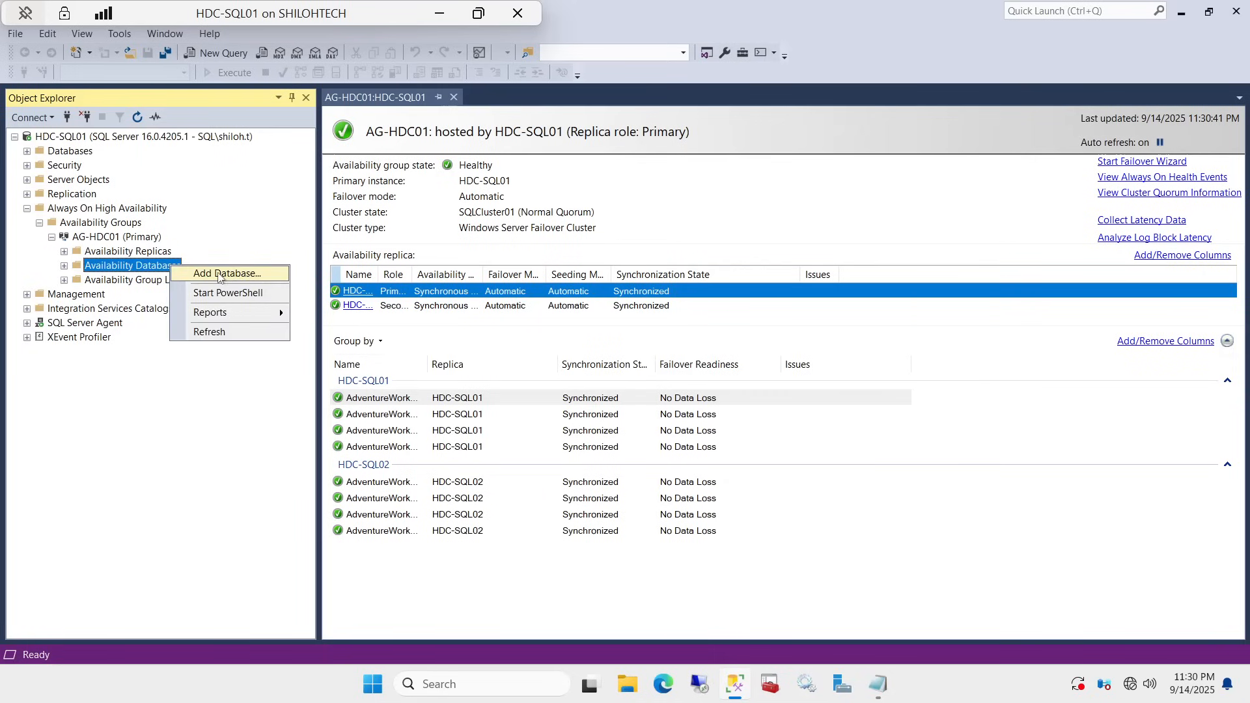
pyautogui.click(248, 242)
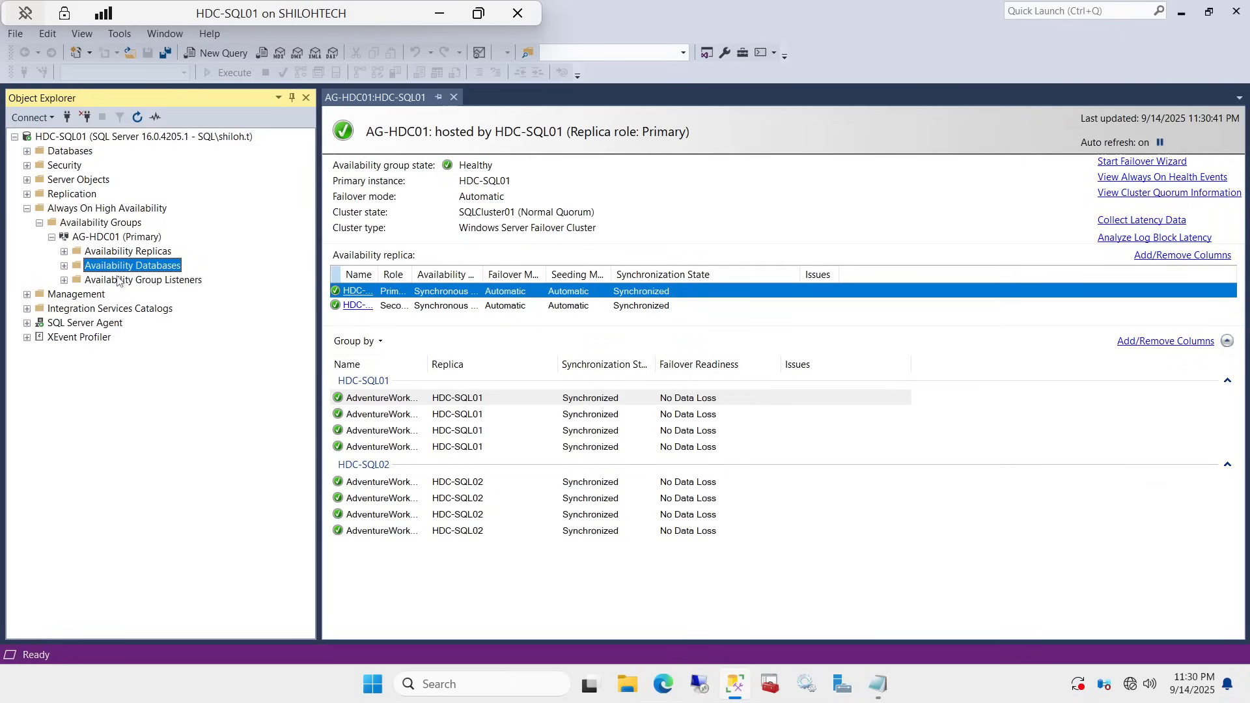
pyautogui.click(64, 265)
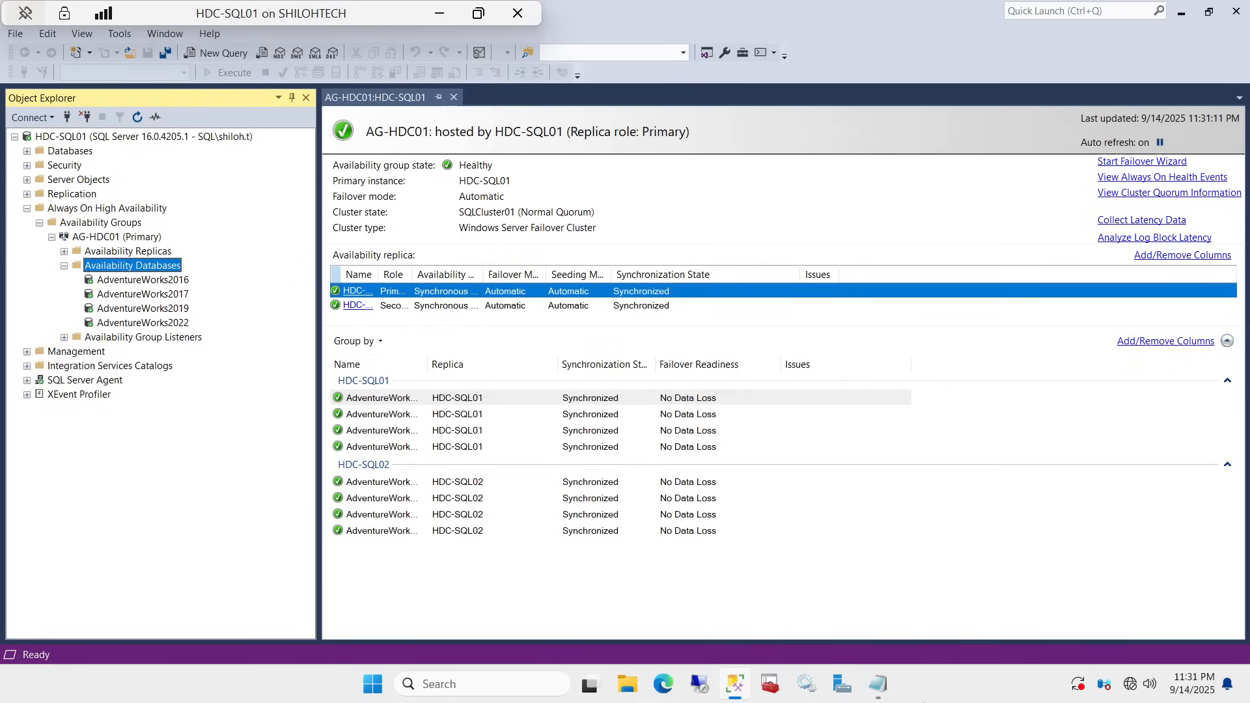
# - Review the task list in the untitled Notepad document and minimize its window
pyautogui.moveTo(879, 683)
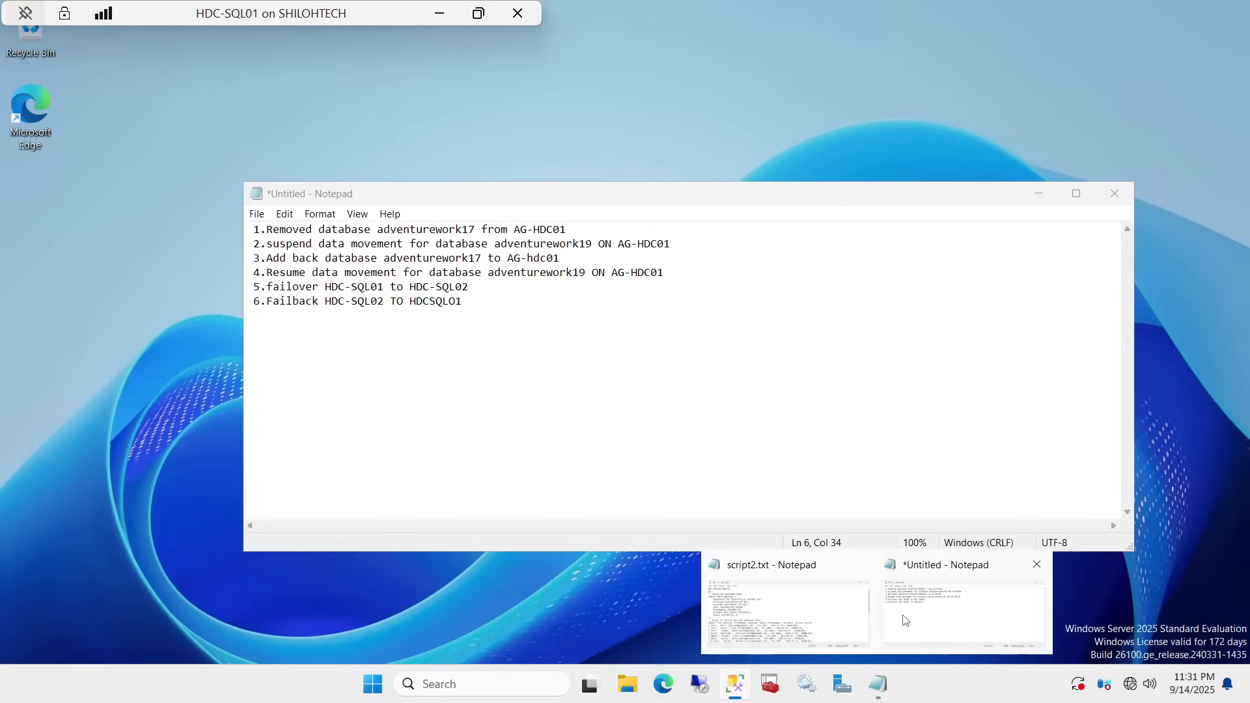
pyautogui.click(903, 614)
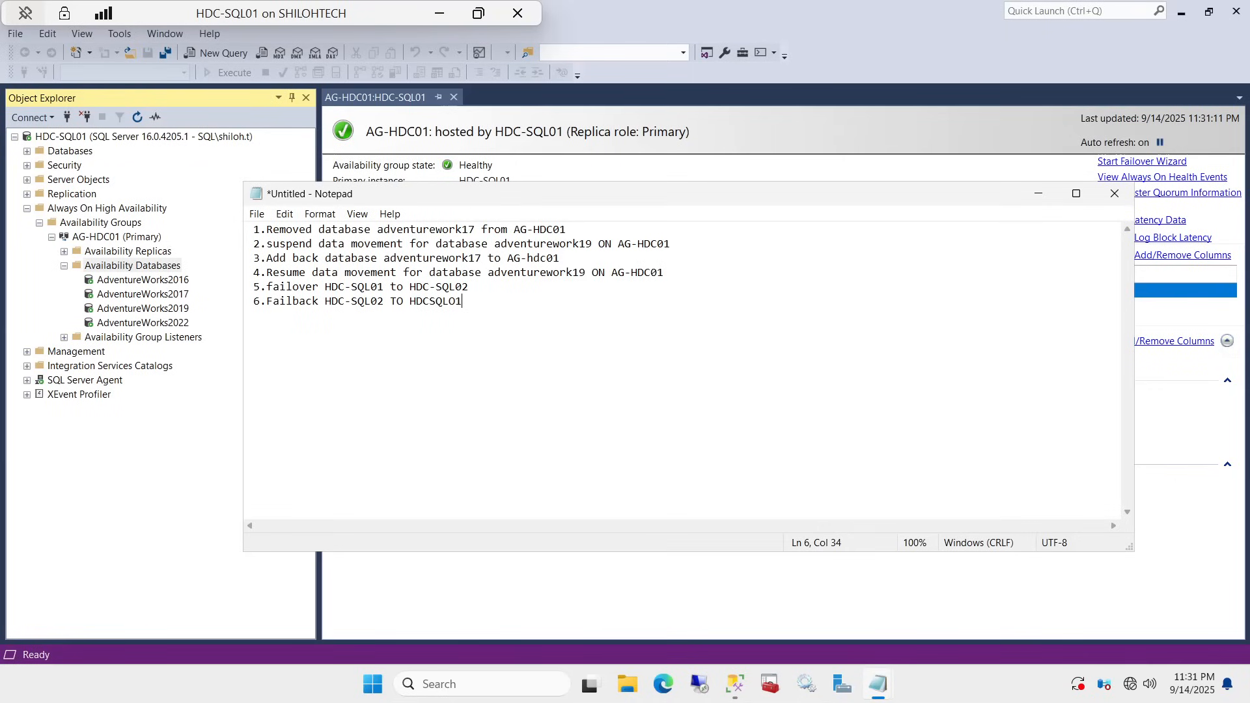
pyautogui.click(1038, 193)
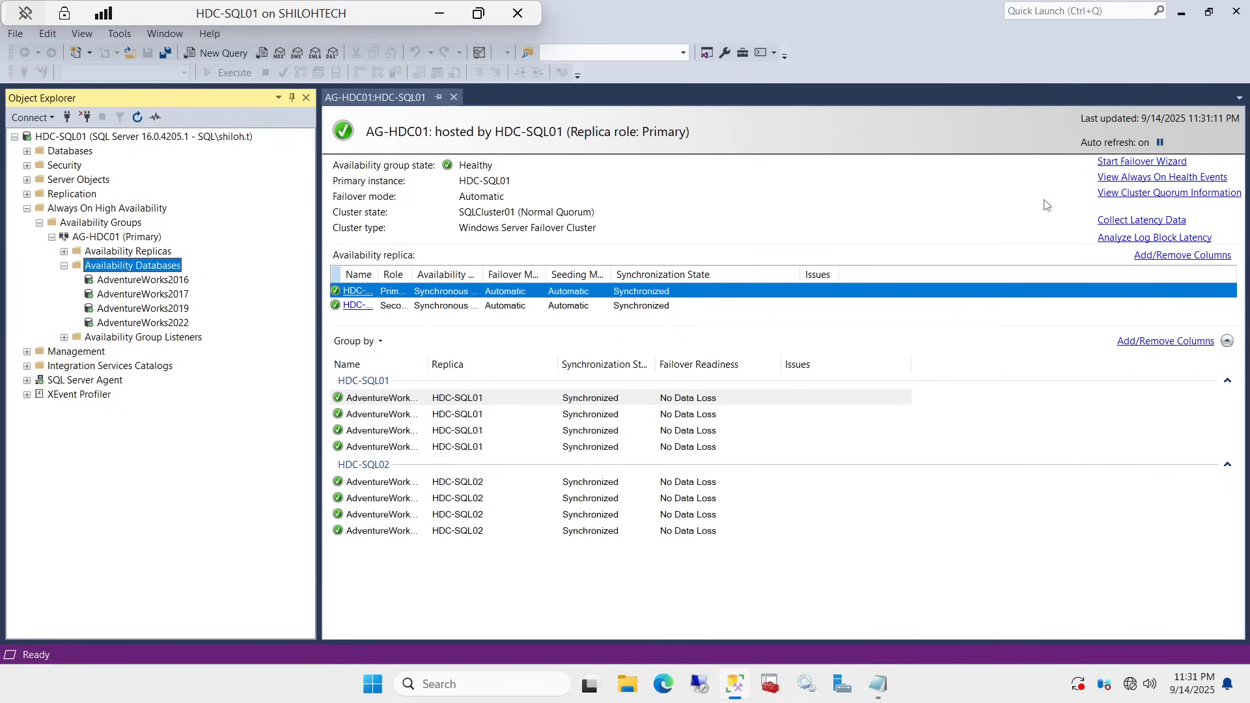
# - Remove the AdventureWorks2017 database from availability group AG-HDC01
pyautogui.rightClick(176, 297)
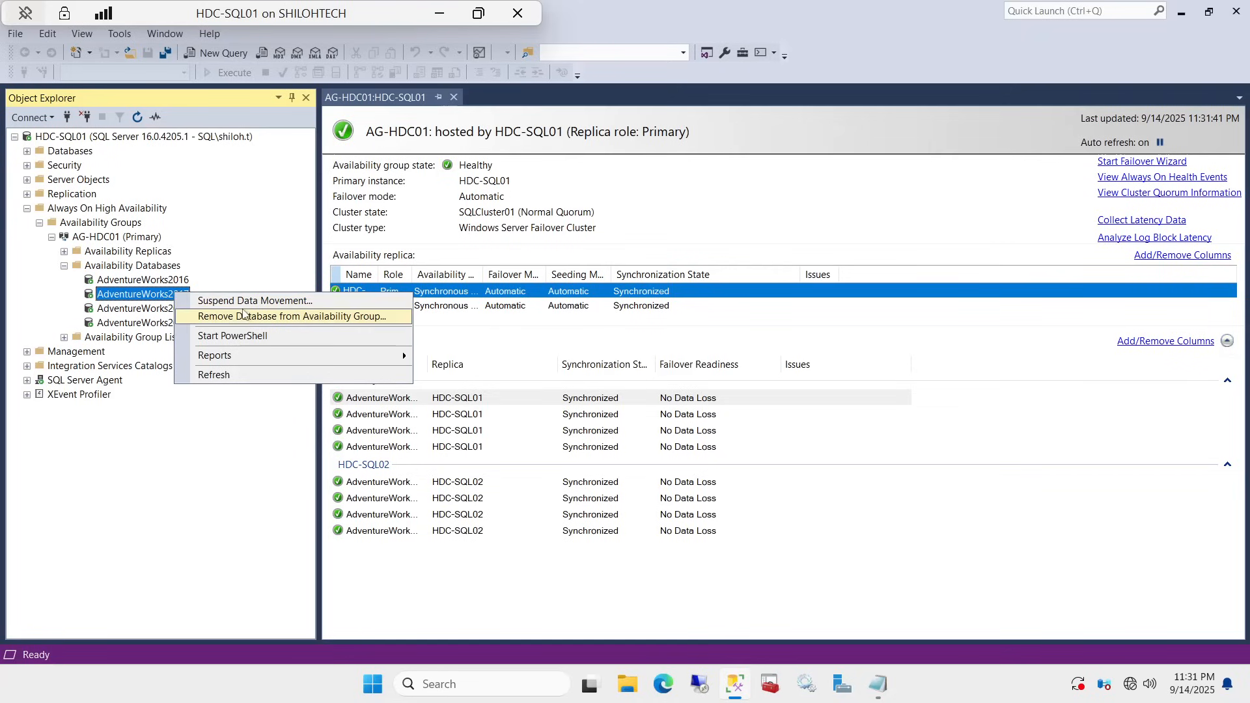
pyautogui.click(241, 317)
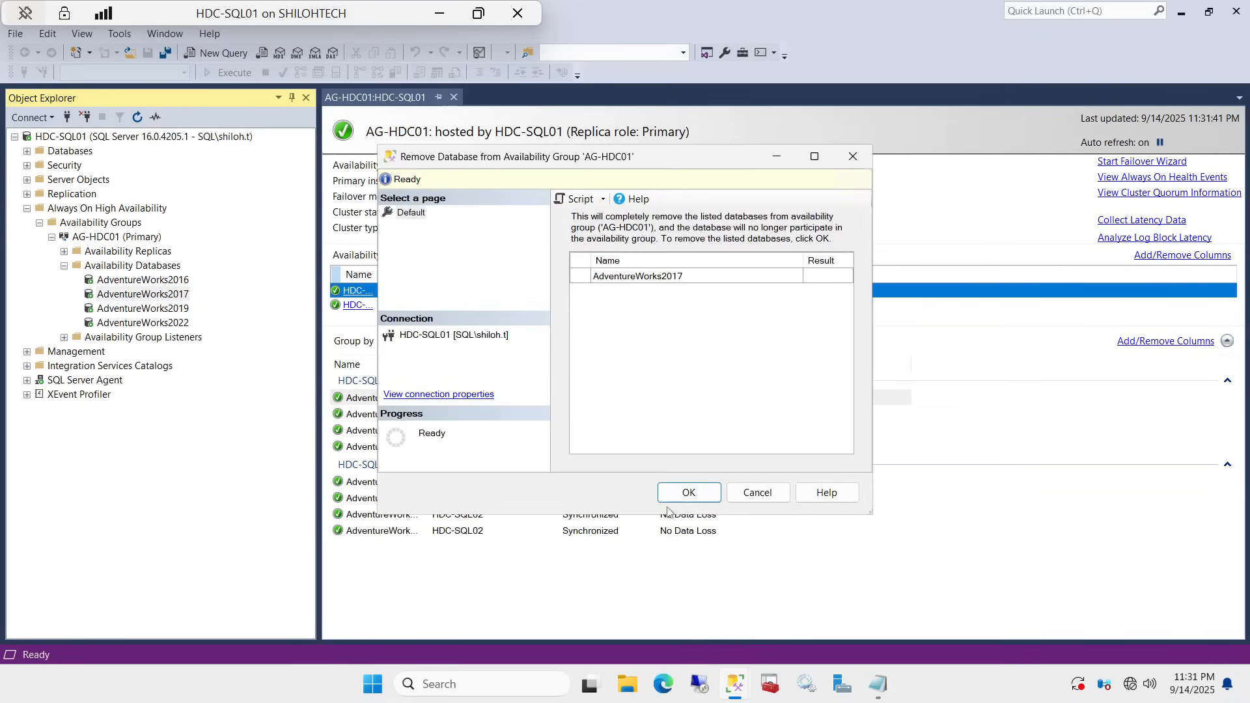
pyautogui.click(689, 493)
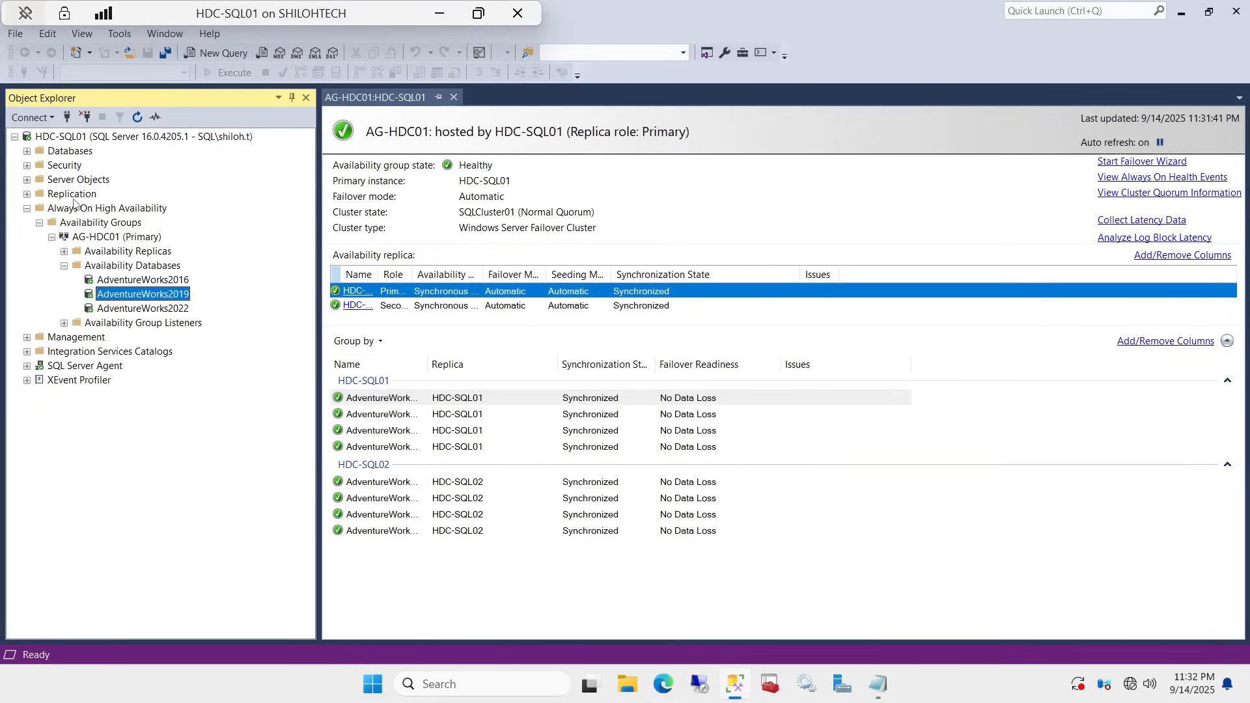
# - Refresh the HDC-SQL01 server tree and list its databases to check their synchronization status
pyautogui.rightClick(113, 138)
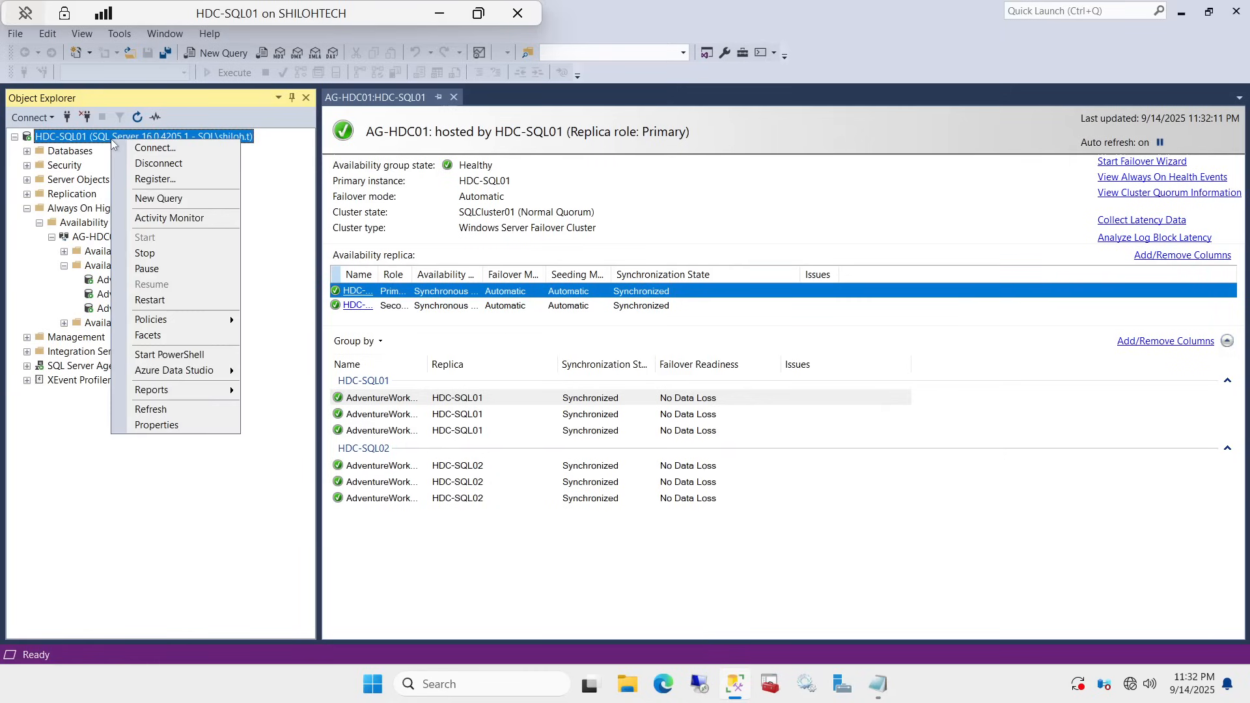
pyautogui.click(167, 409)
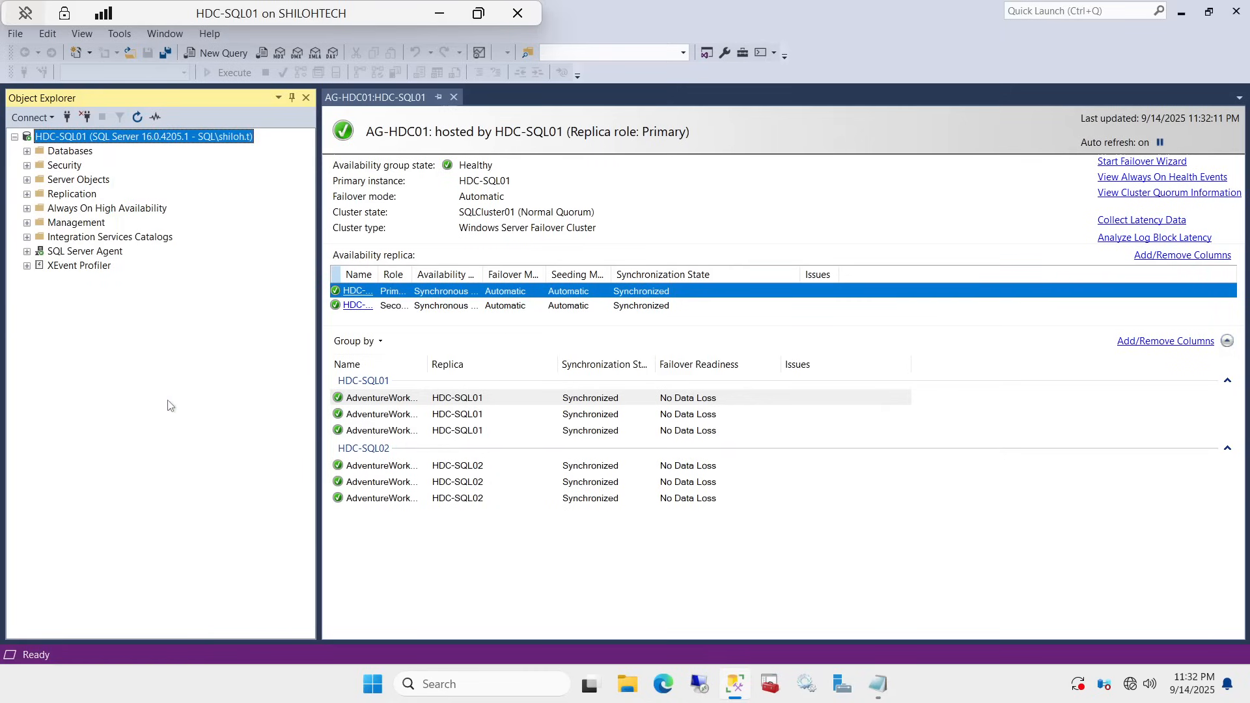
pyautogui.click(27, 151)
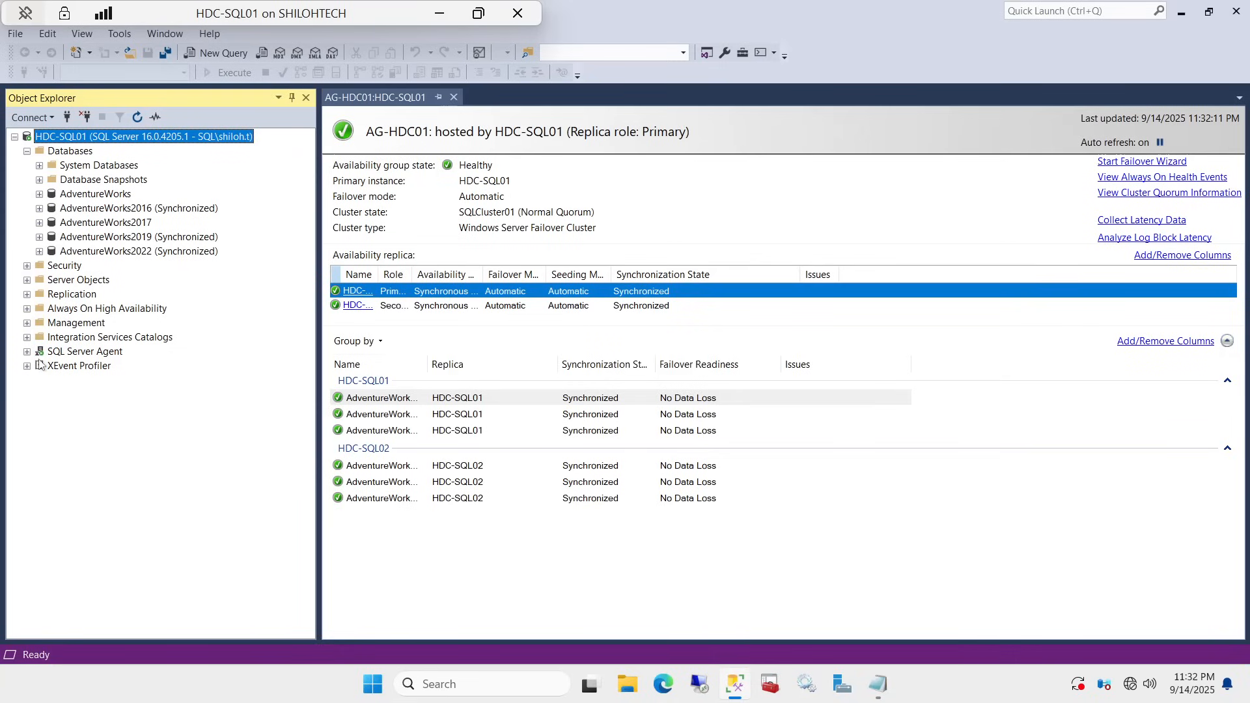
# - Expand availability group AG-HDC01 under Always On High Availability and list its availability replicas
pyautogui.click(27, 309)
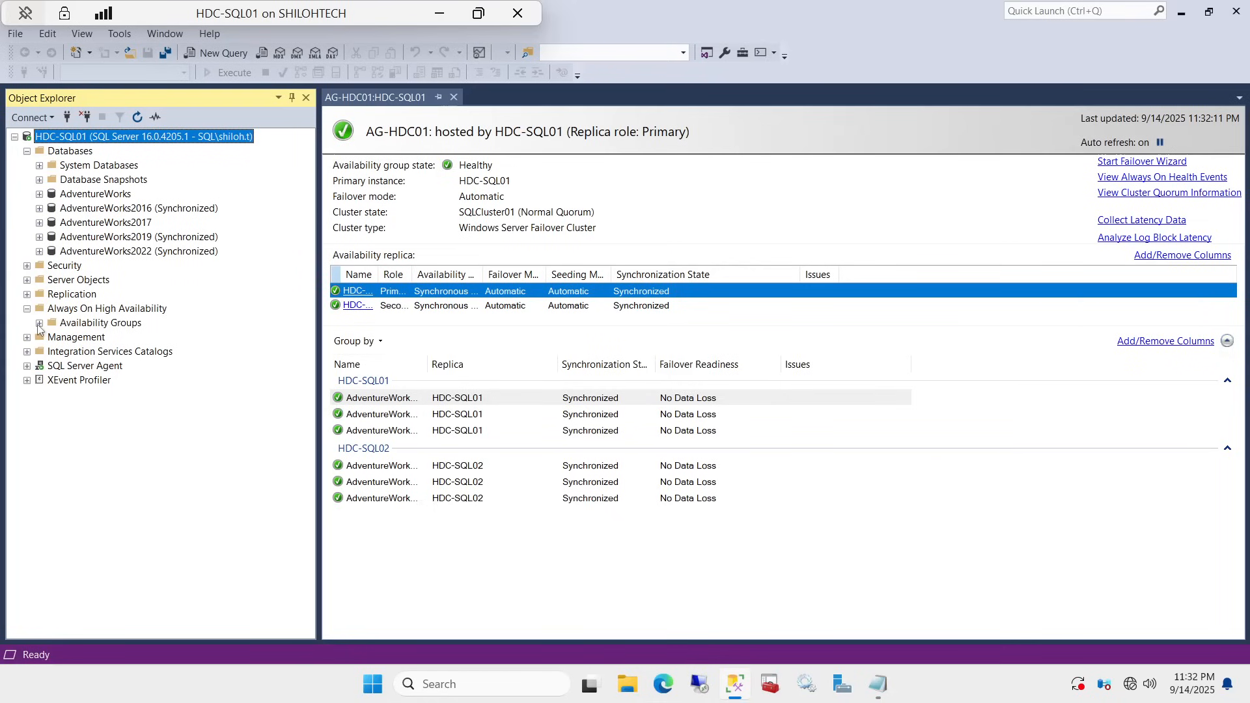
pyautogui.click(39, 323)
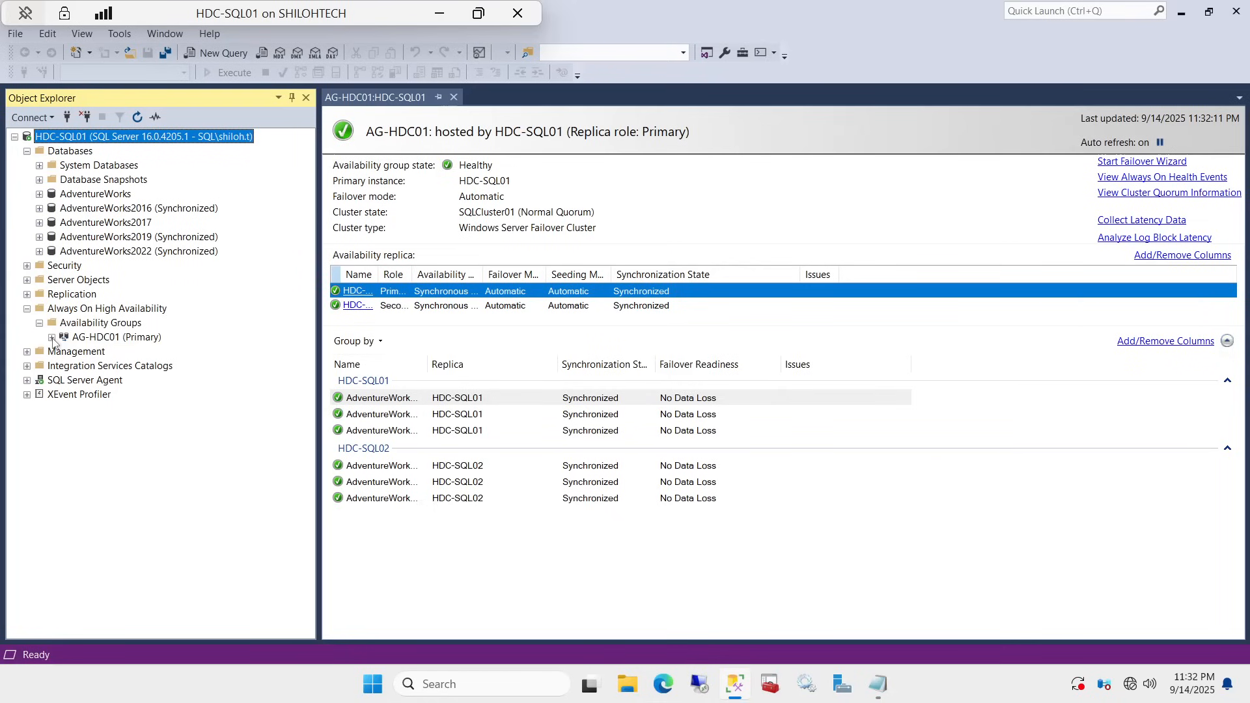
pyautogui.click(52, 338)
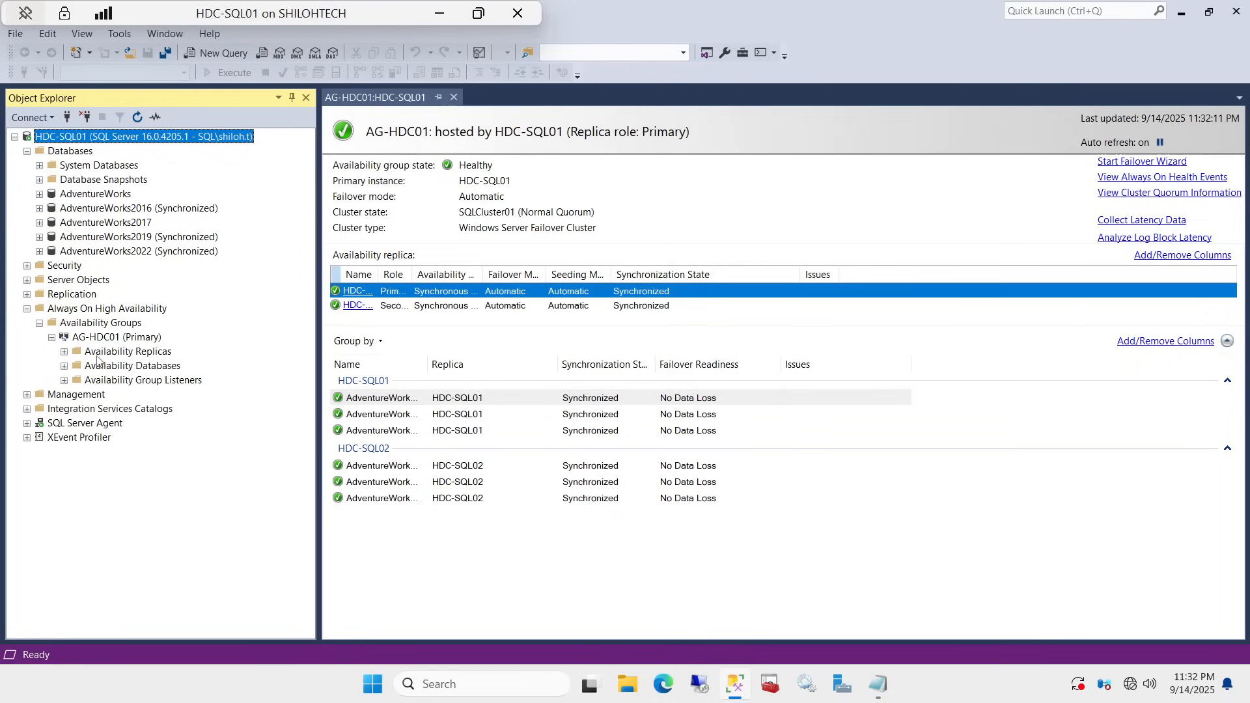
pyautogui.click(64, 352)
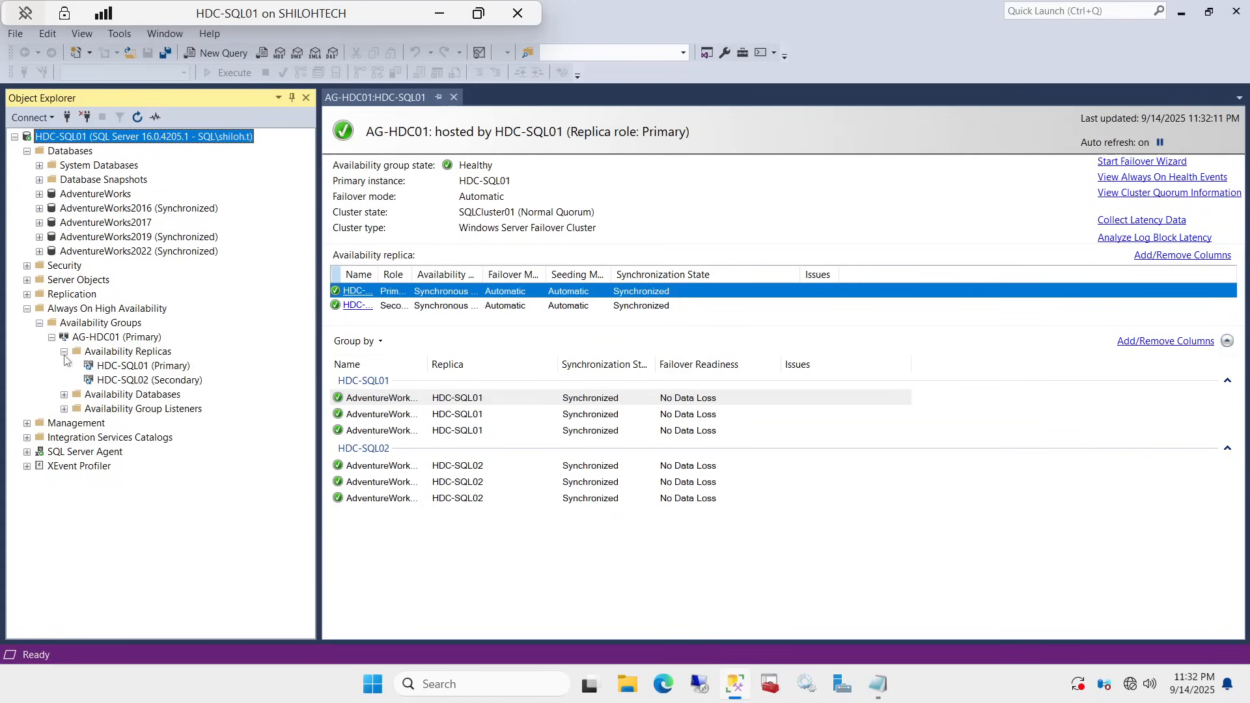
# - Connect to the secondary replica HDC-SQL02 from the availability replicas list using Windows Authentication
pyautogui.rightClick(177, 385)
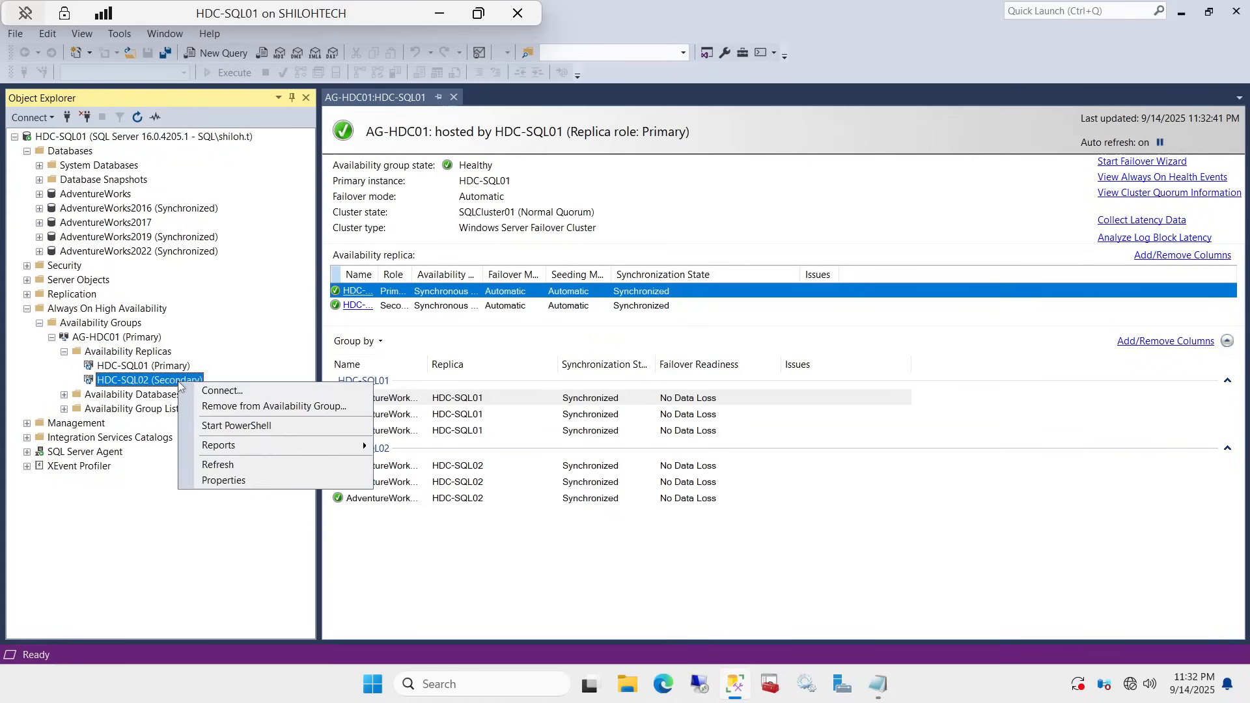
pyautogui.click(229, 390)
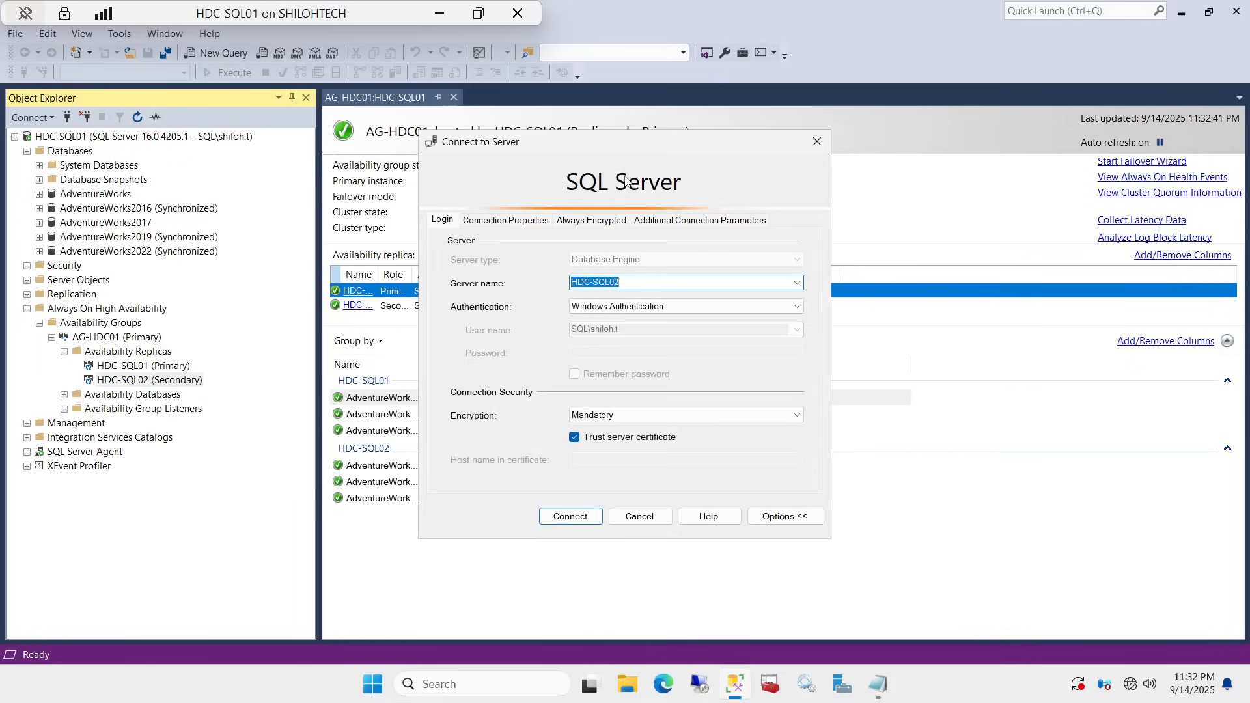
pyautogui.press('End')
pyautogui.hotkey('shift', 'Left')
pyautogui.hotkey('shift', 'Left')
pyautogui.hotkey('shift', 'Left')
pyautogui.hotkey('shift', 'Left')
pyautogui.hotkey('shift', 'Left')
pyautogui.hotkey('shift', 'Left')
pyautogui.hotkey('shift', 'Left')
pyautogui.hotkey('shift', 'Left')
pyautogui.click(572, 516)
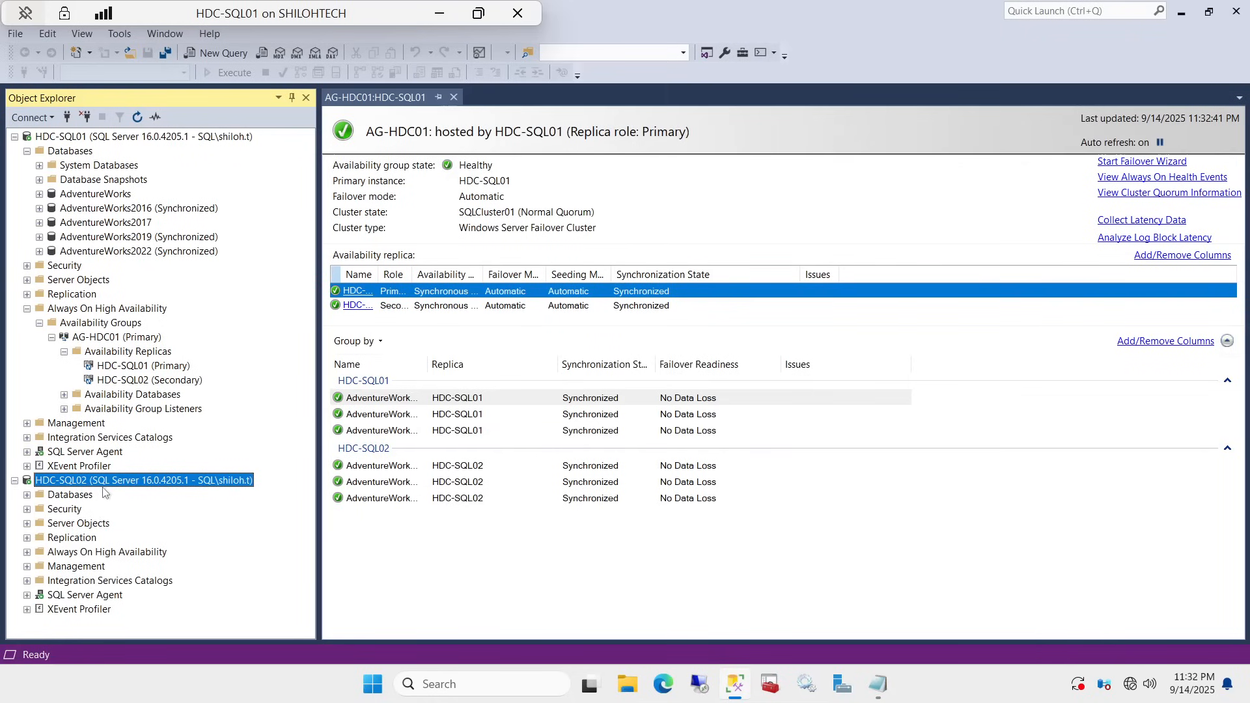
# - List the databases on HDC-SQL02 and compare their synchronization status with those on HDC-SQL01
pyautogui.click(26, 495)
pyautogui.scroll(-1, 186, 537)
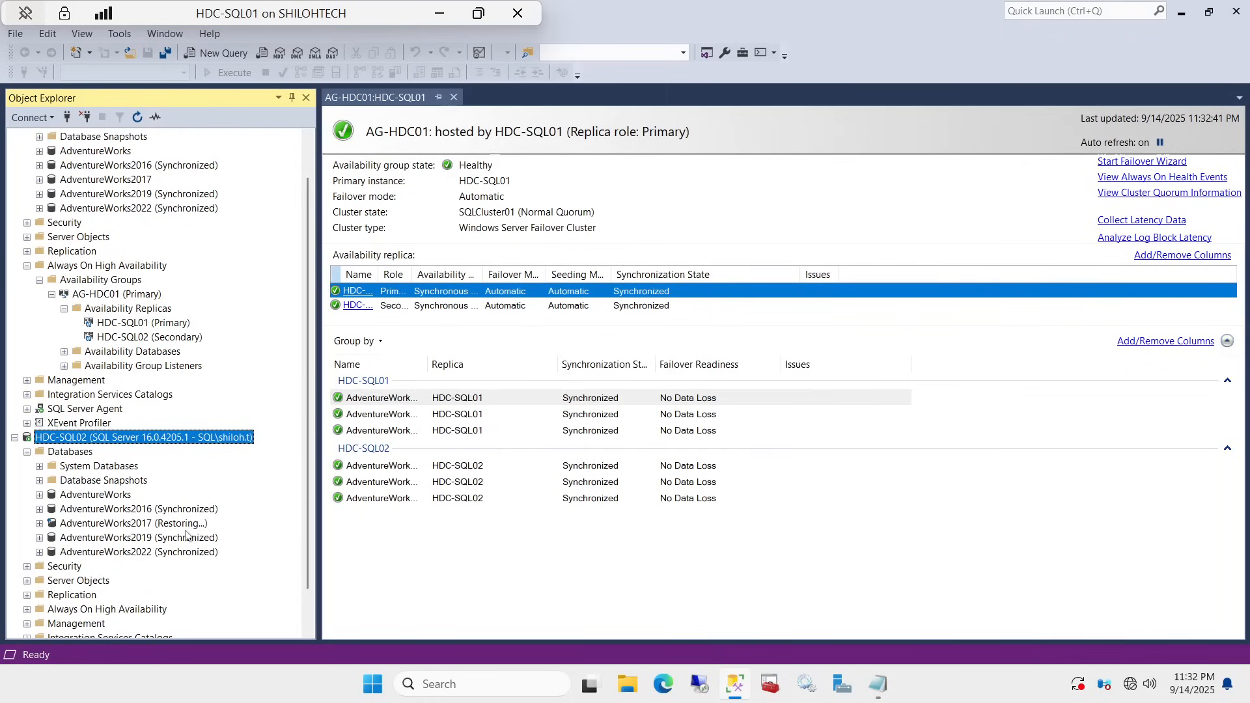
pyautogui.scroll(-1, 212, 527)
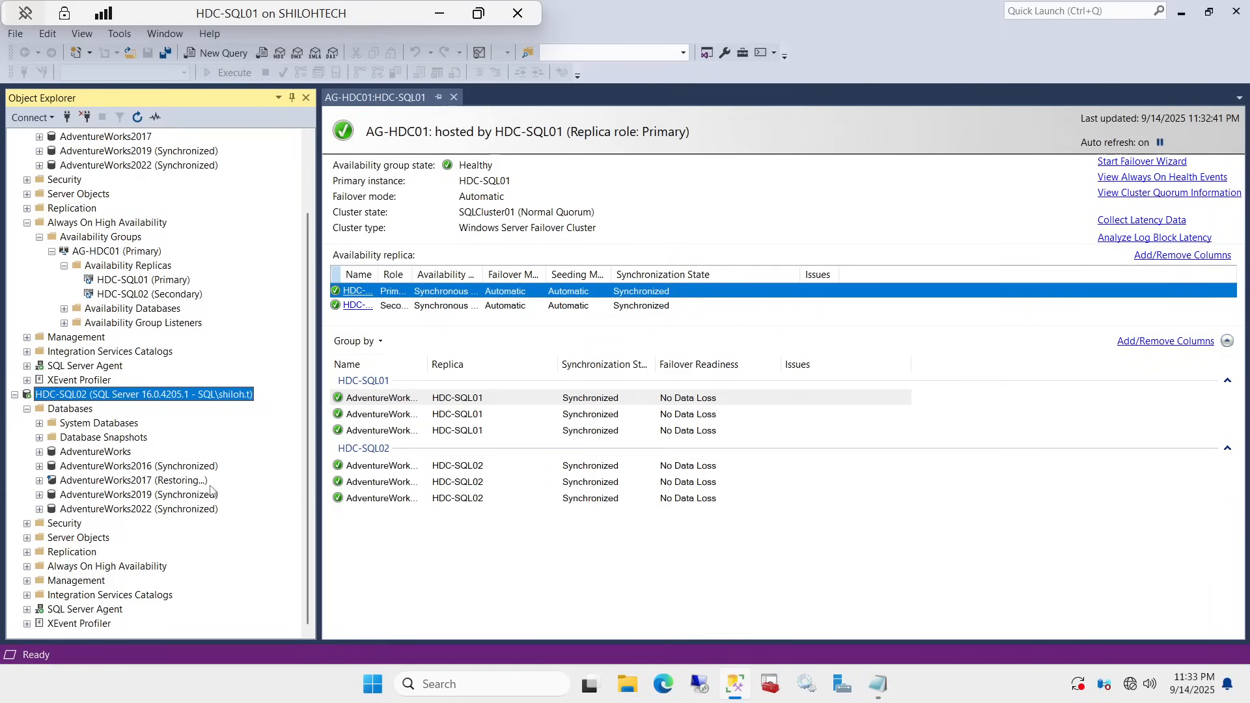
pyautogui.scroll(2, 209, 492)
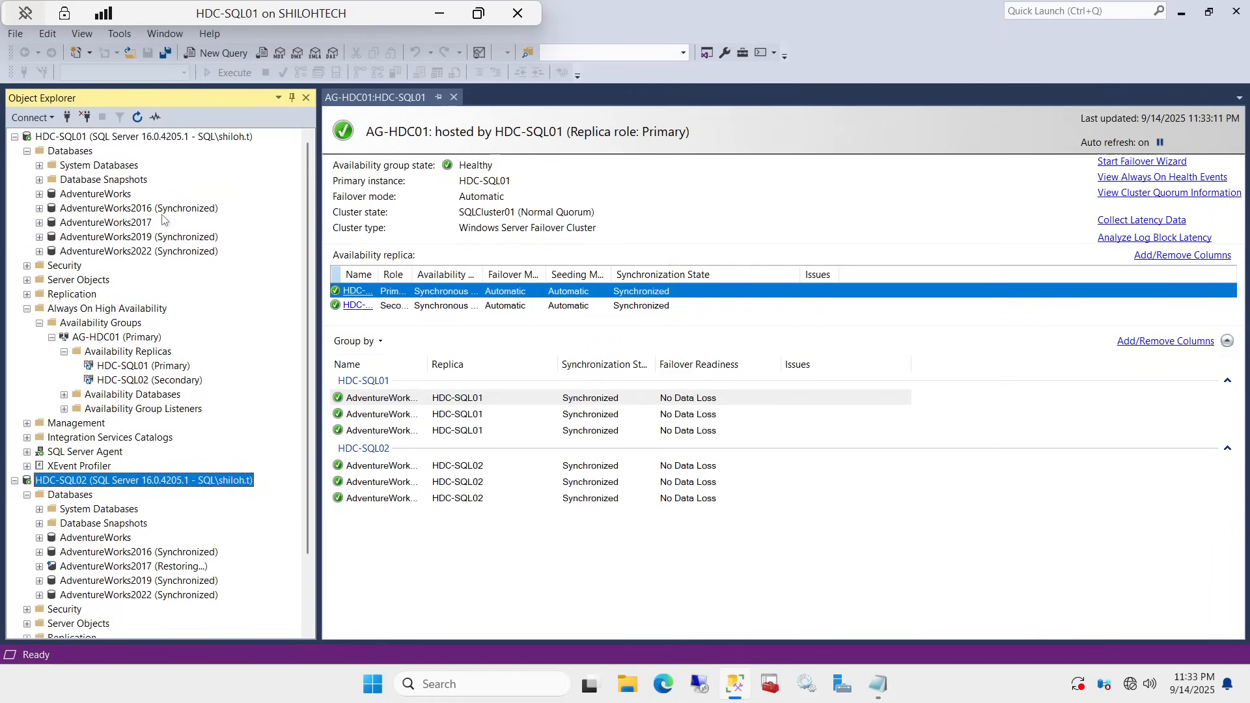
pyautogui.scroll(-2, 175, 303)
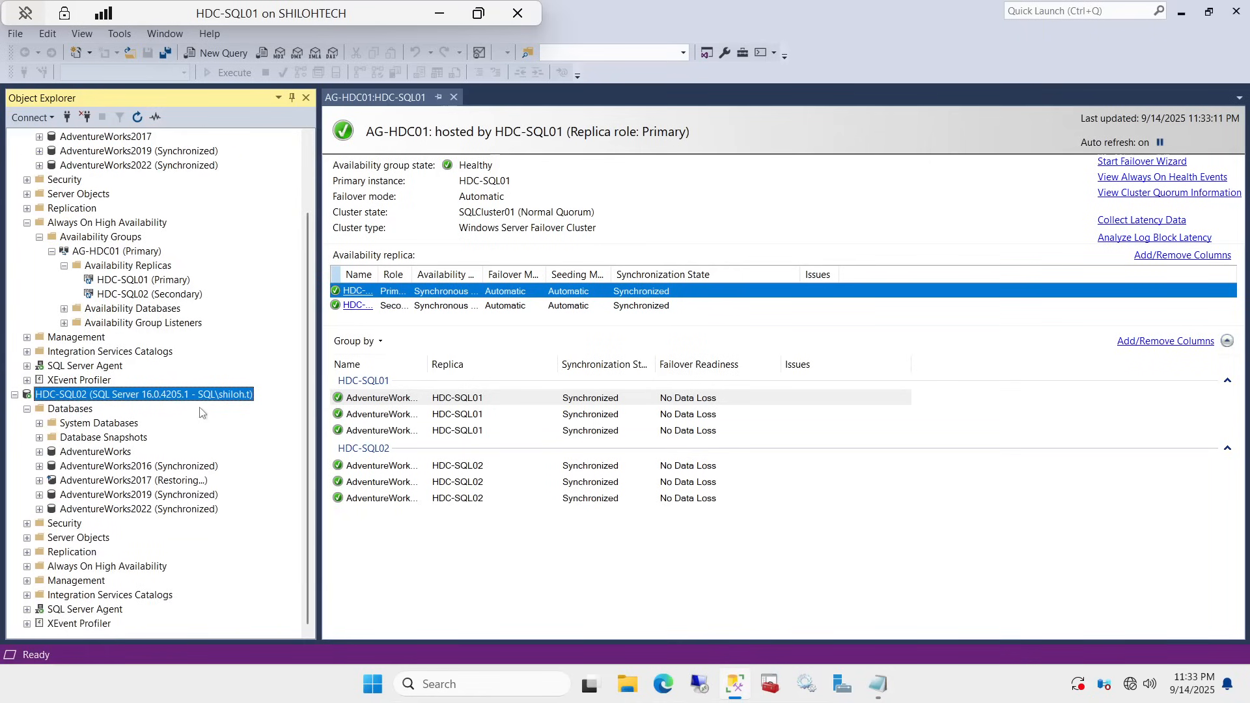
pyautogui.scroll(2, 202, 412)
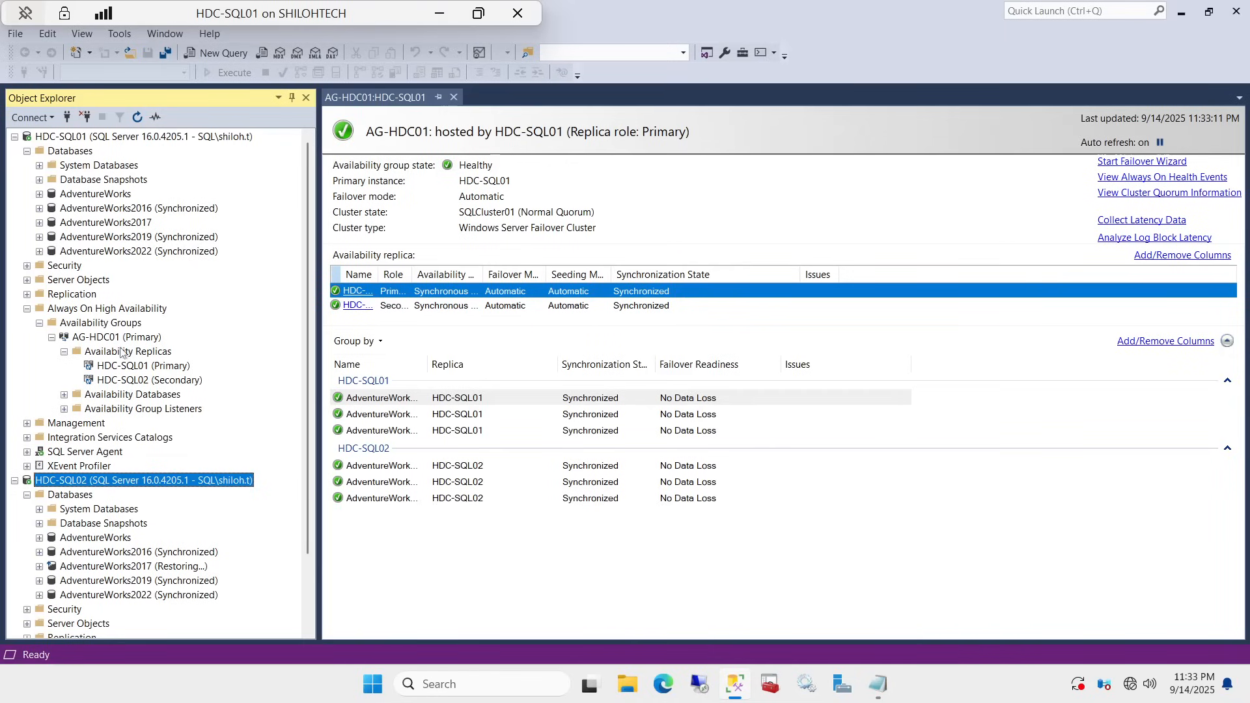
pyautogui.scroll(-2, 172, 391)
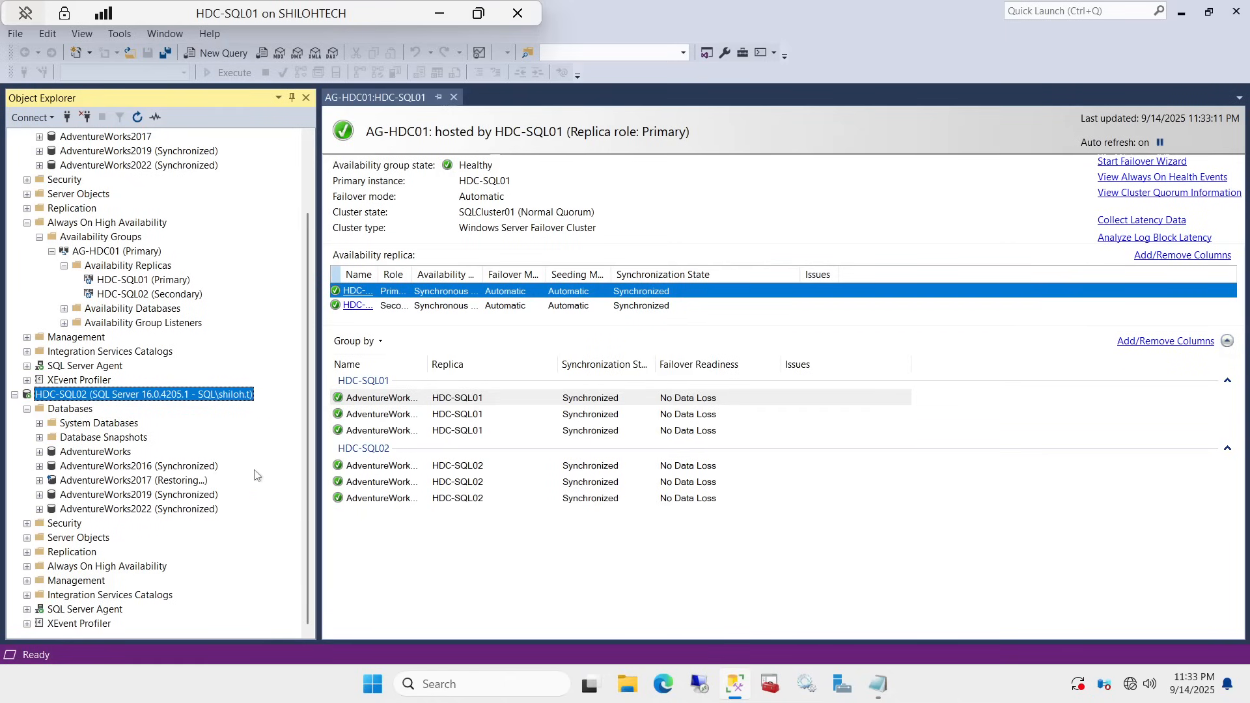
pyautogui.scroll(2, 258, 476)
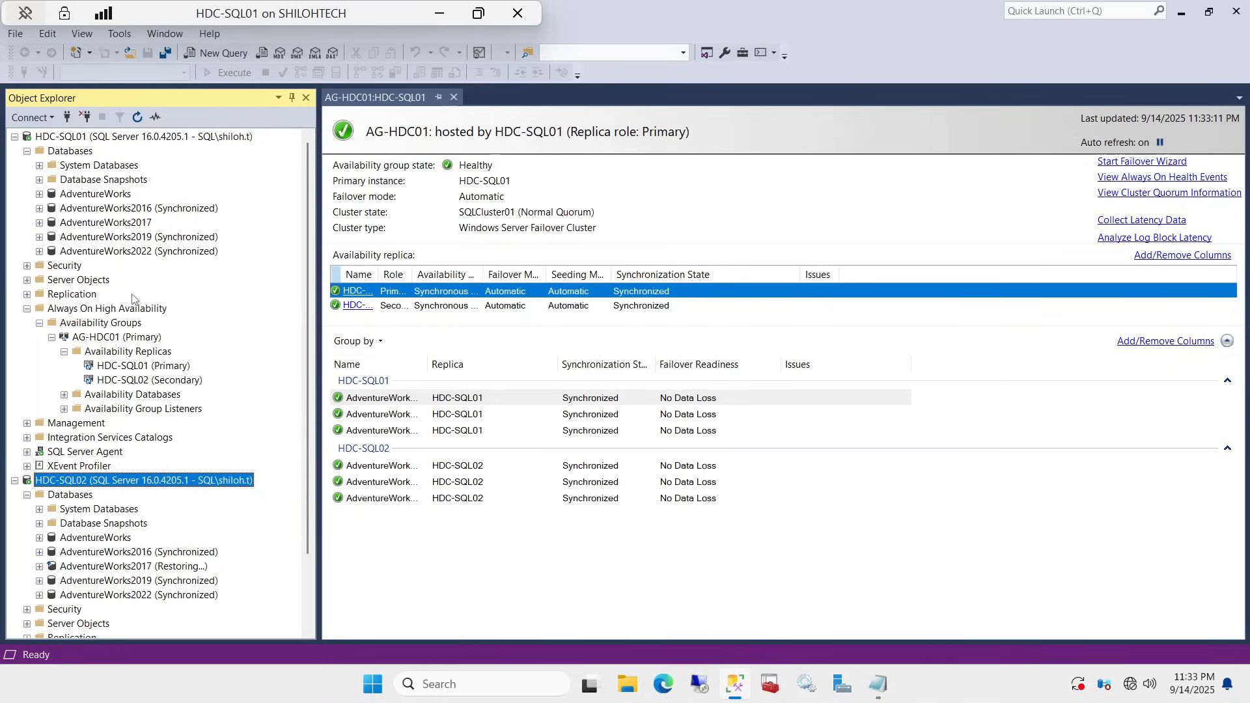
pyautogui.scroll(-2, 96, 443)
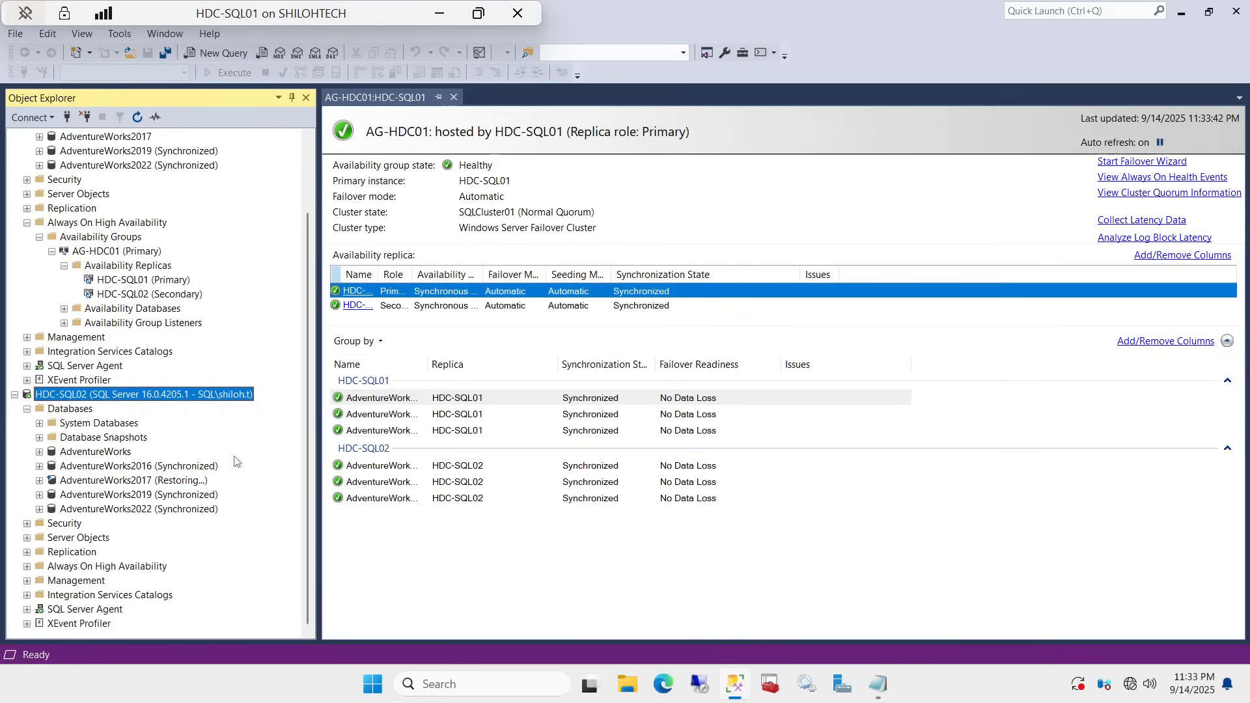
pyautogui.scroll(2, 228, 456)
# - Check the second task in the untitled Notepad list and minimize its window
pyautogui.moveTo(879, 684)
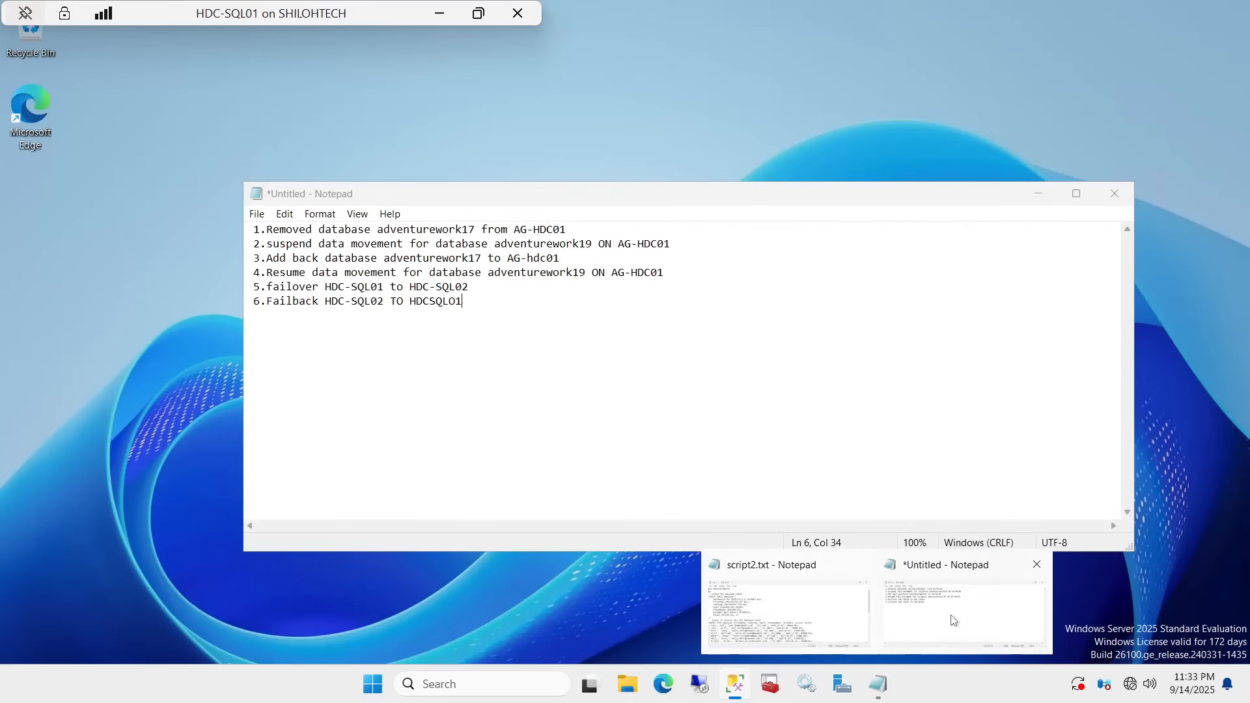
pyautogui.click(948, 612)
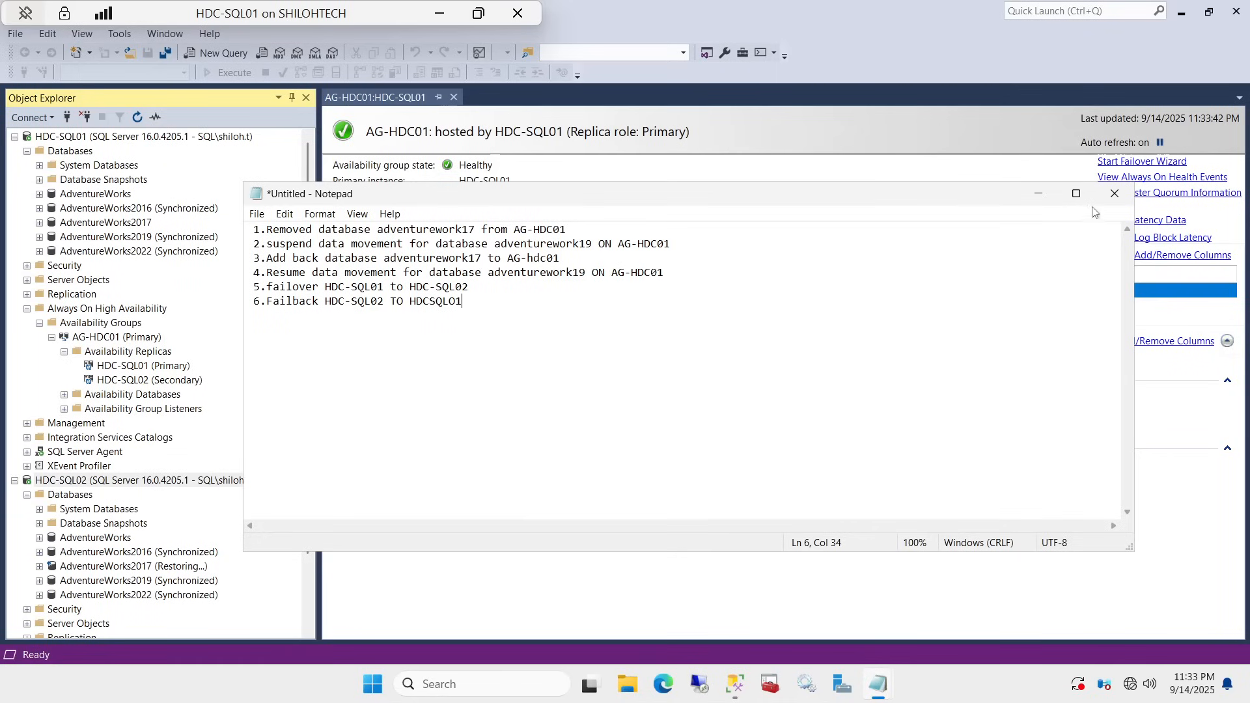
pyautogui.click(1039, 194)
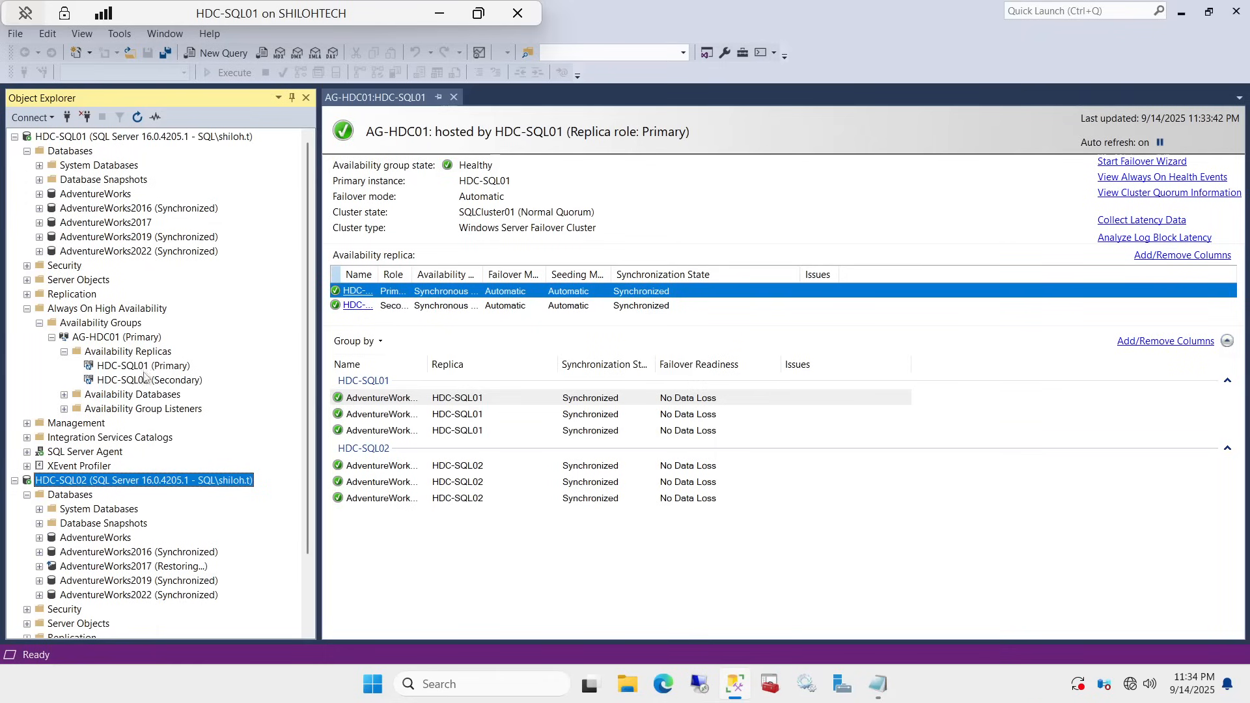
# - Suspend data movement for the AdventureWorks2019 availability database in AG-HDC01, keeping the option to continue executing after error
pyautogui.click(65, 396)
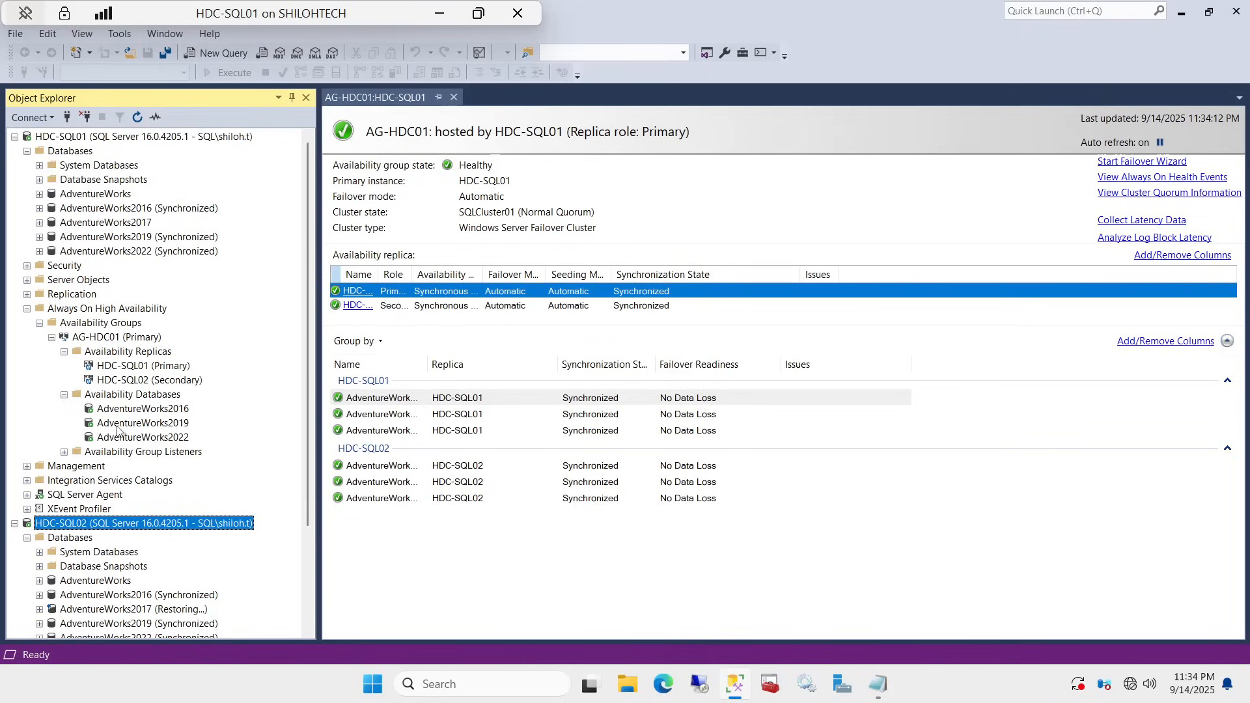
pyautogui.rightClick(176, 424)
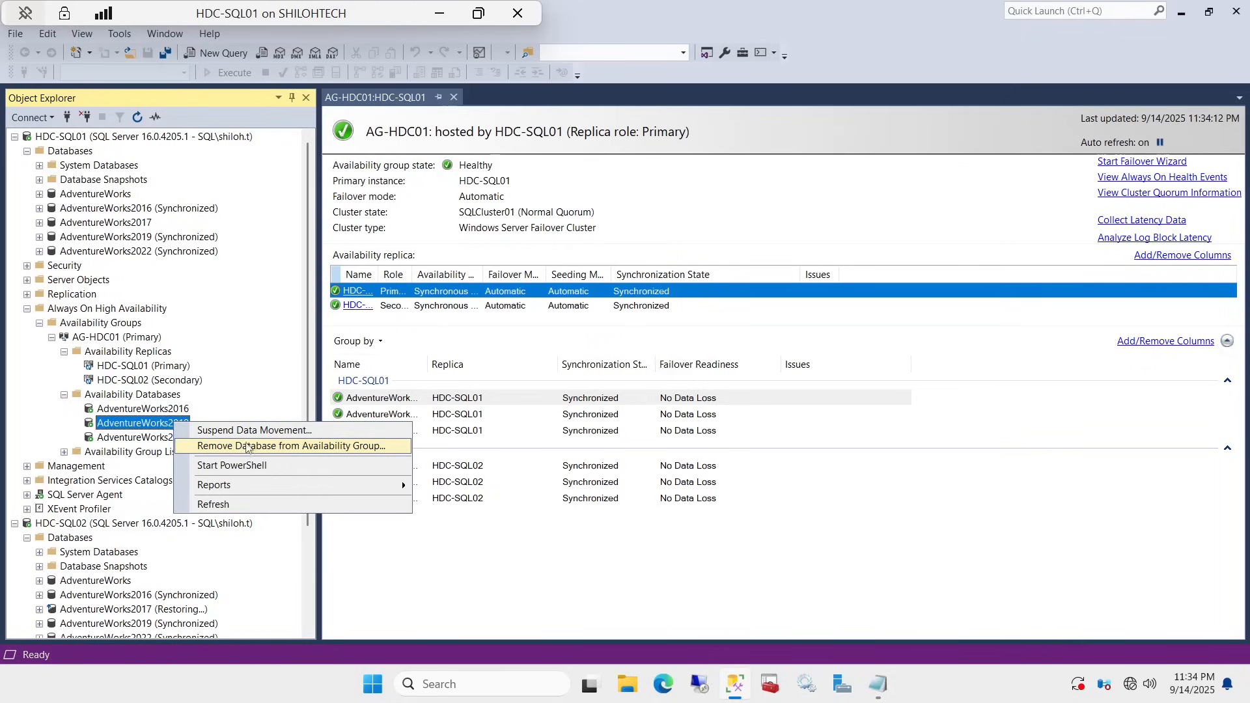
pyautogui.click(260, 429)
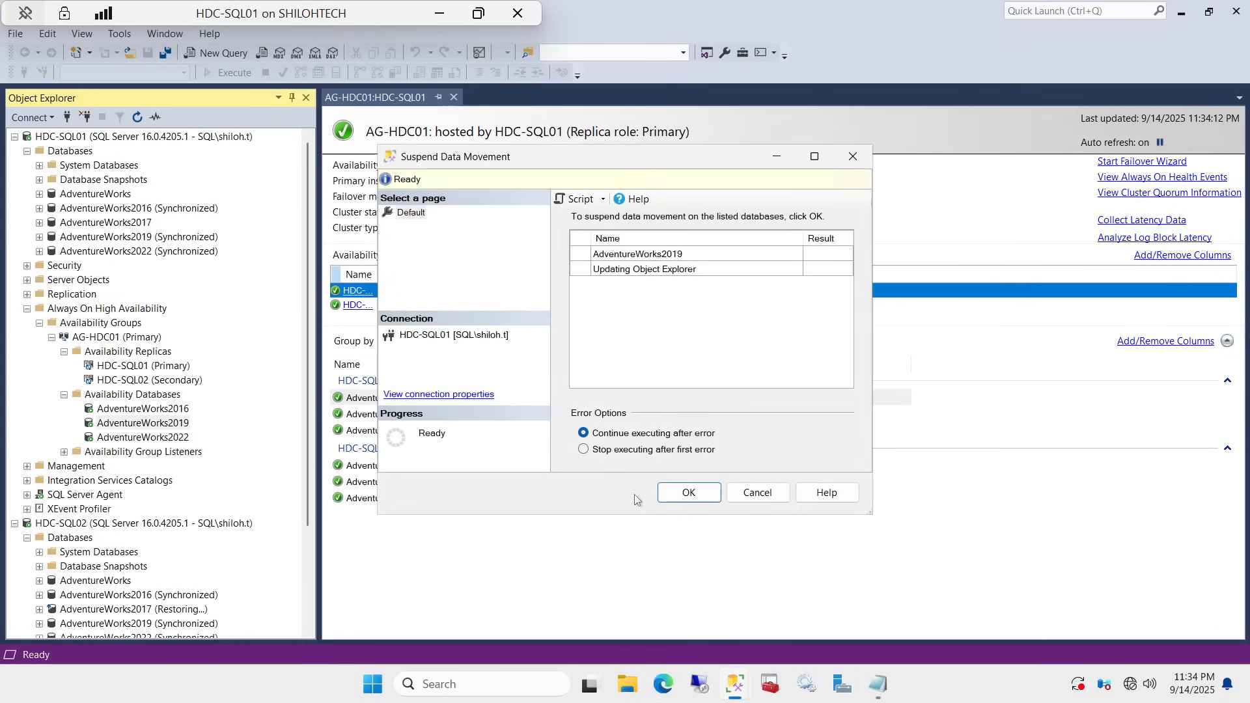
pyautogui.click(678, 497)
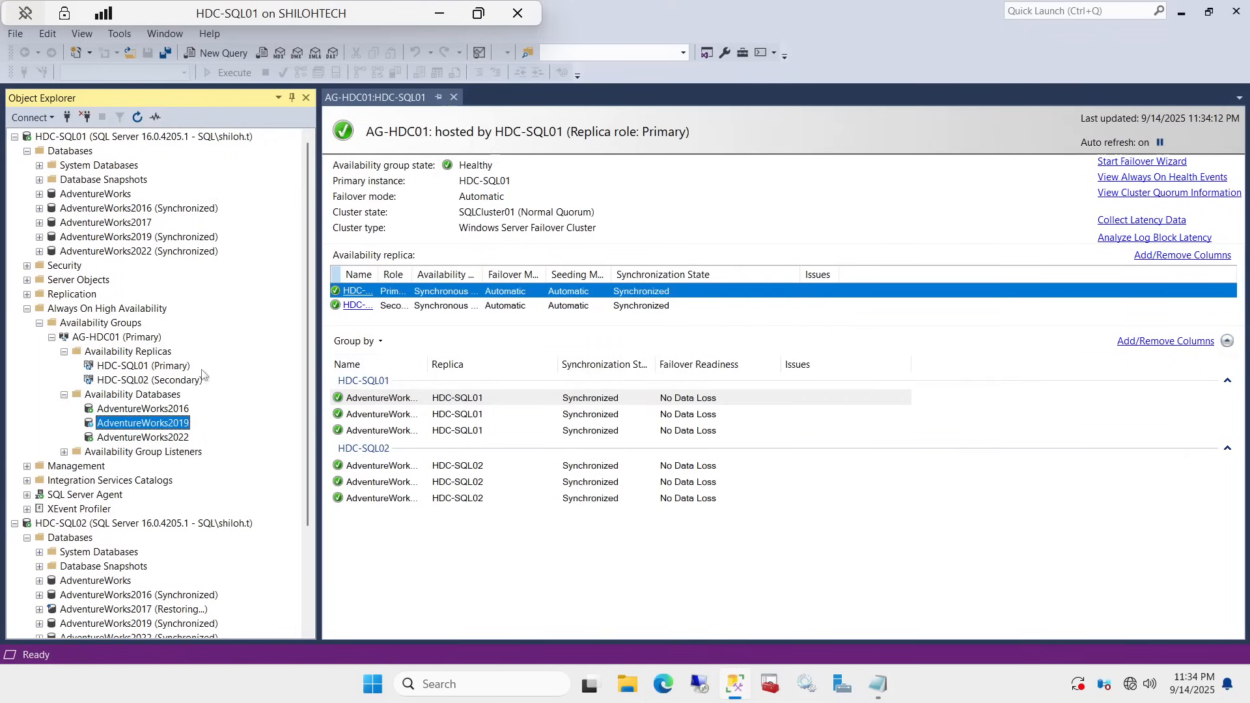
# - Refresh the HDC-SQL01 server tree and list both its AG-HDC01 availability databases and its databases to check their status
pyautogui.rightClick(189, 139)
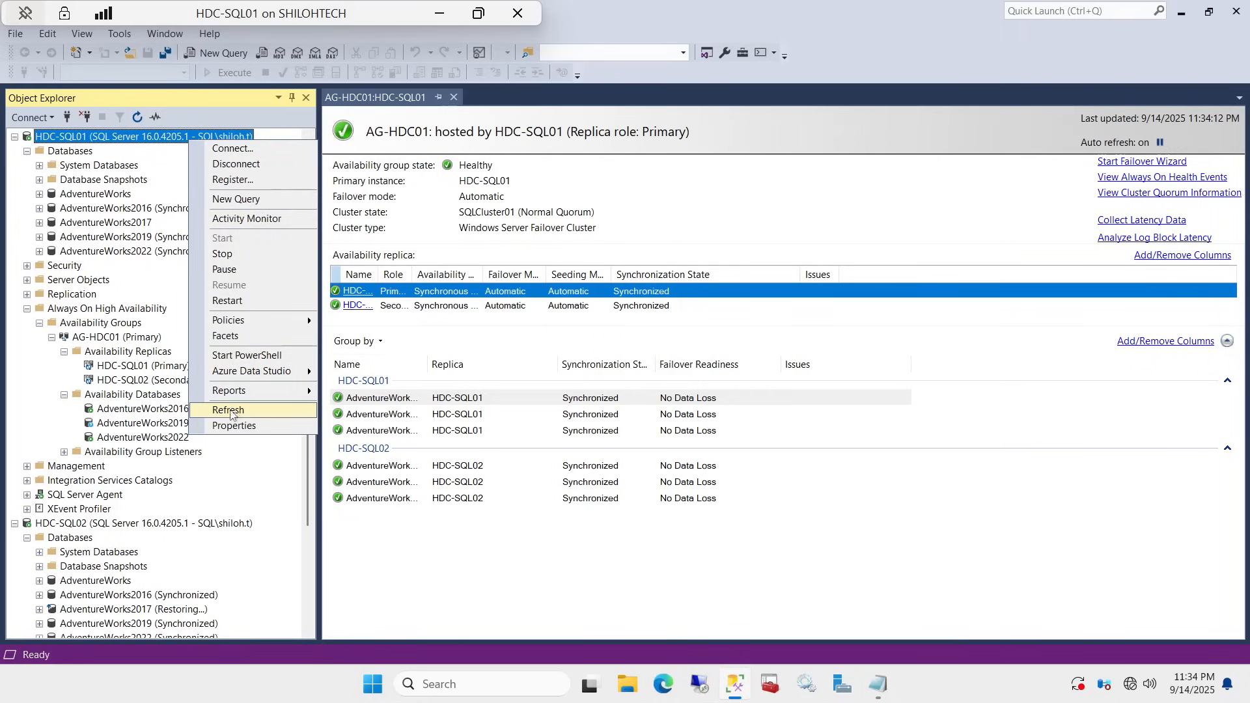
pyautogui.click(231, 412)
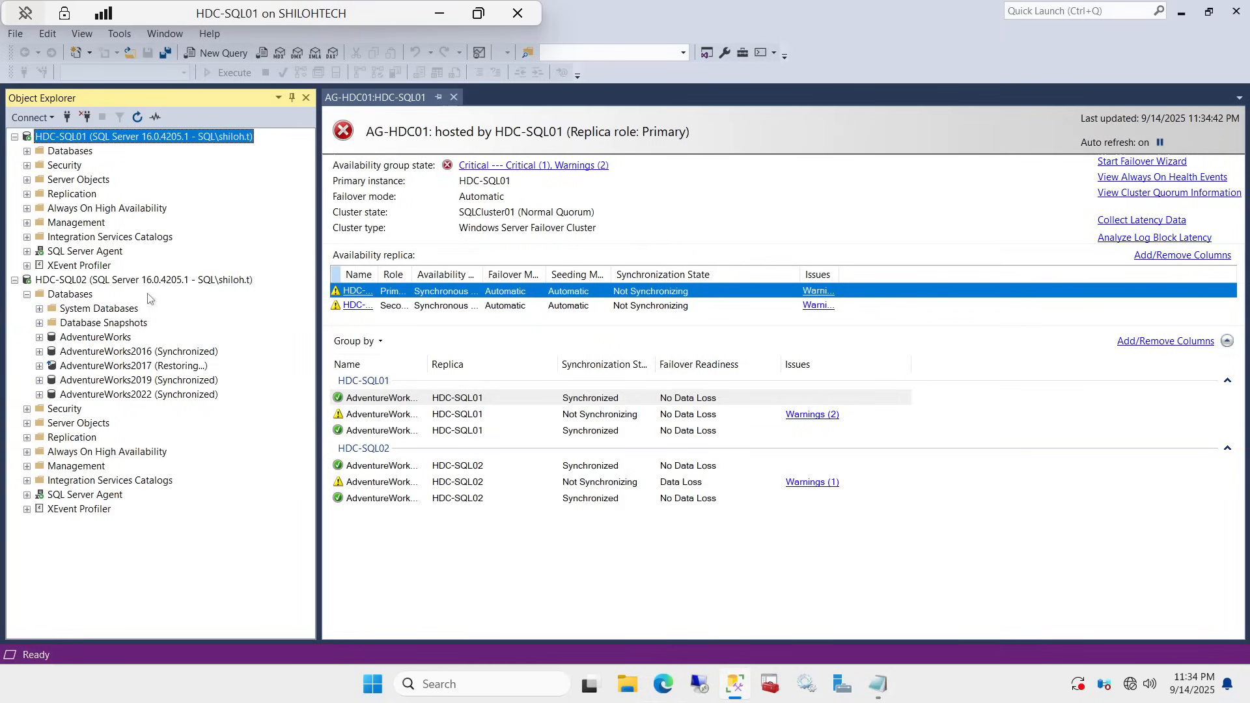
pyautogui.click(18, 281)
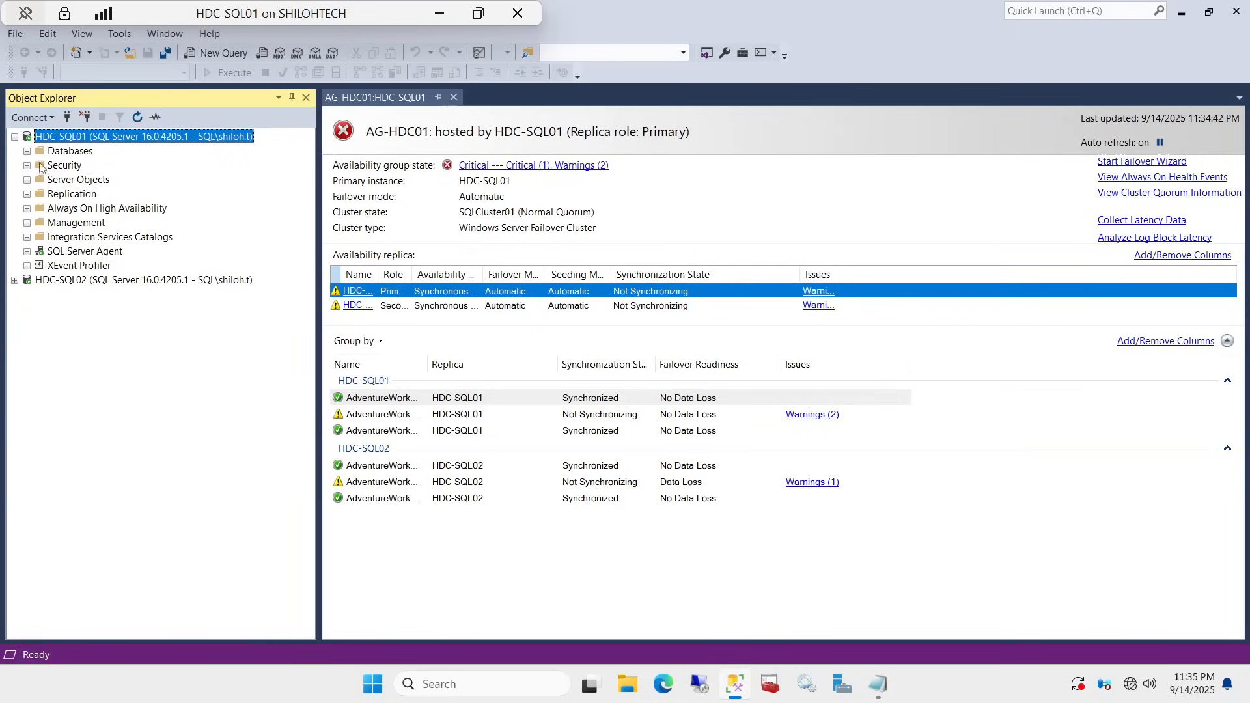
pyautogui.click(27, 209)
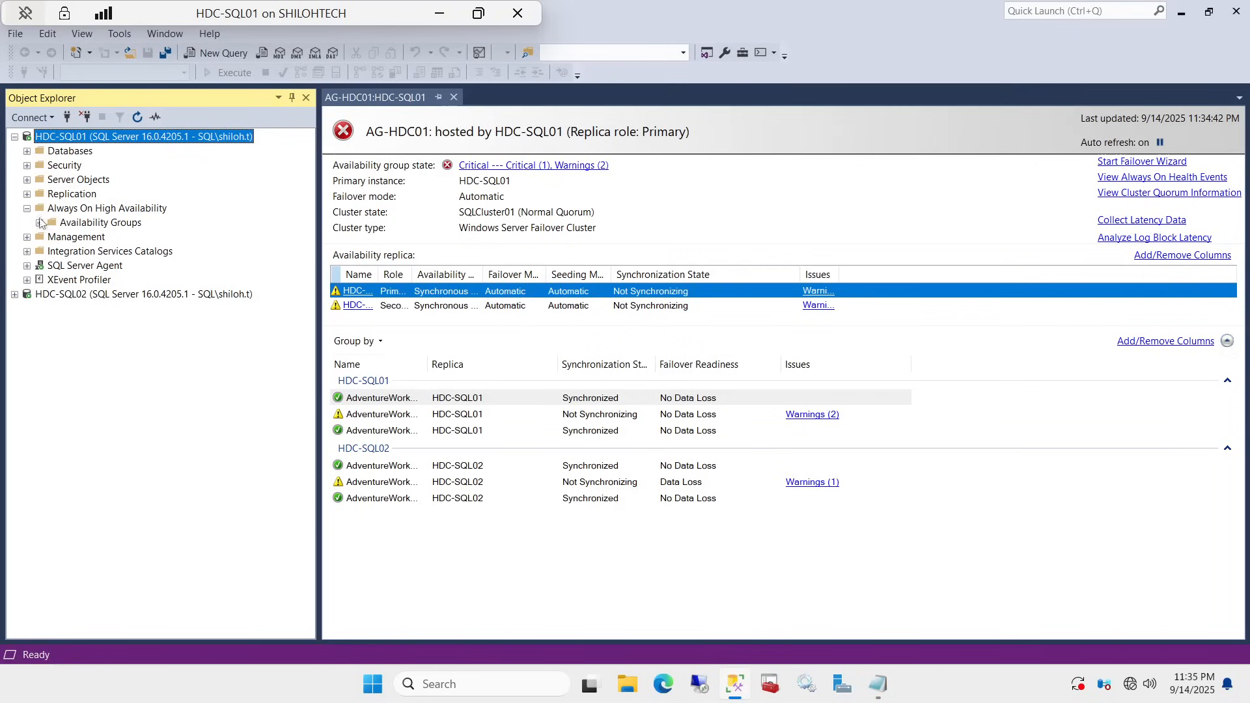
pyautogui.click(40, 223)
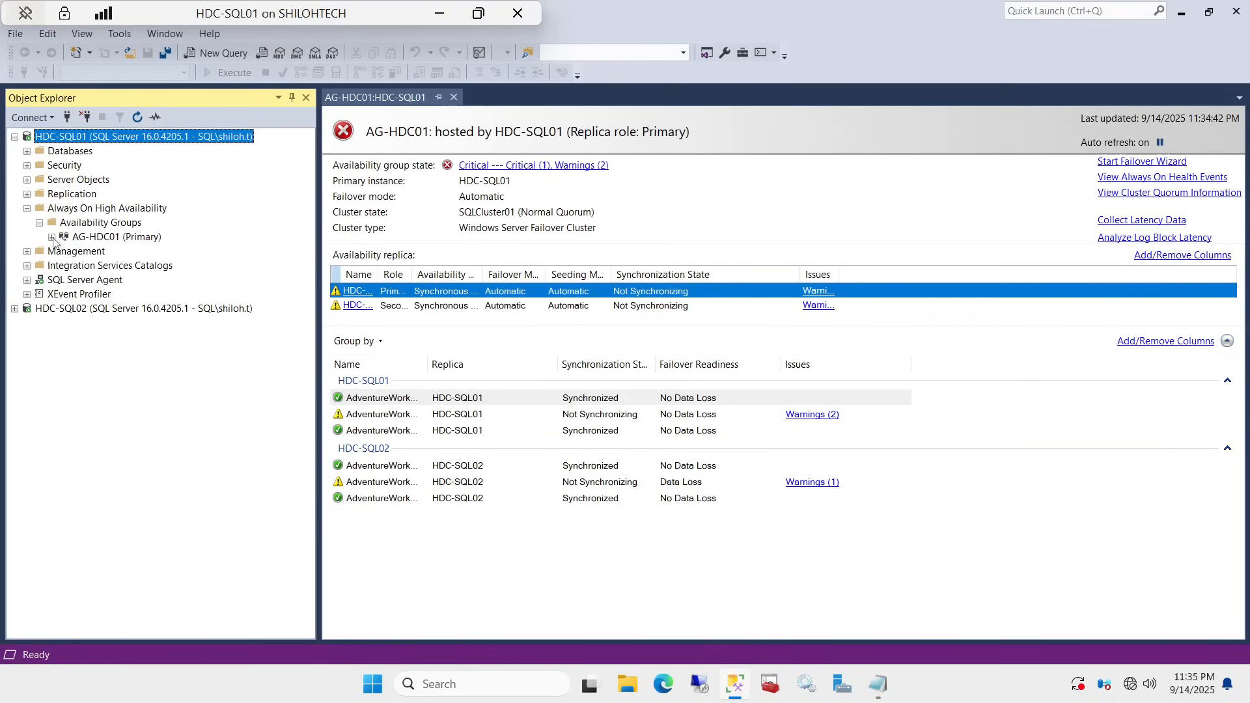
pyautogui.click(52, 238)
pyautogui.click(65, 267)
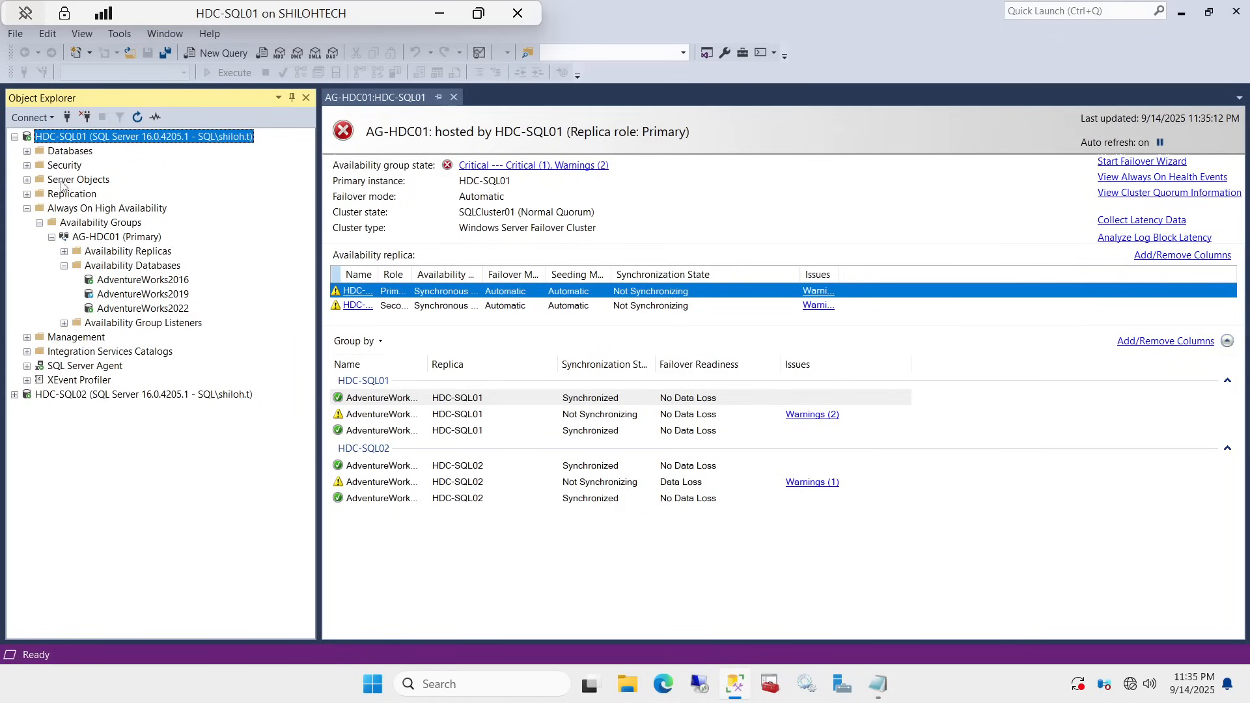
pyautogui.click(27, 152)
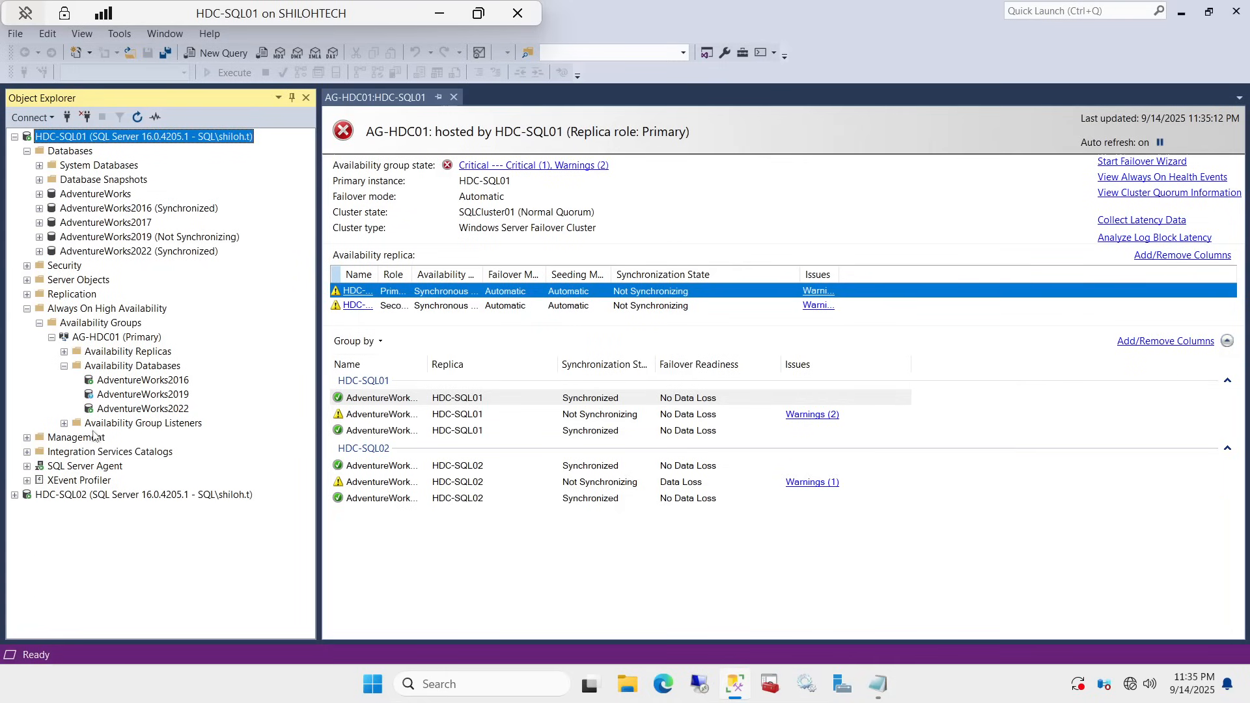
# - Refresh the HDC-SQL02 server tree and list its databases to check the status of AdventureWorks2019
pyautogui.click(38, 496)
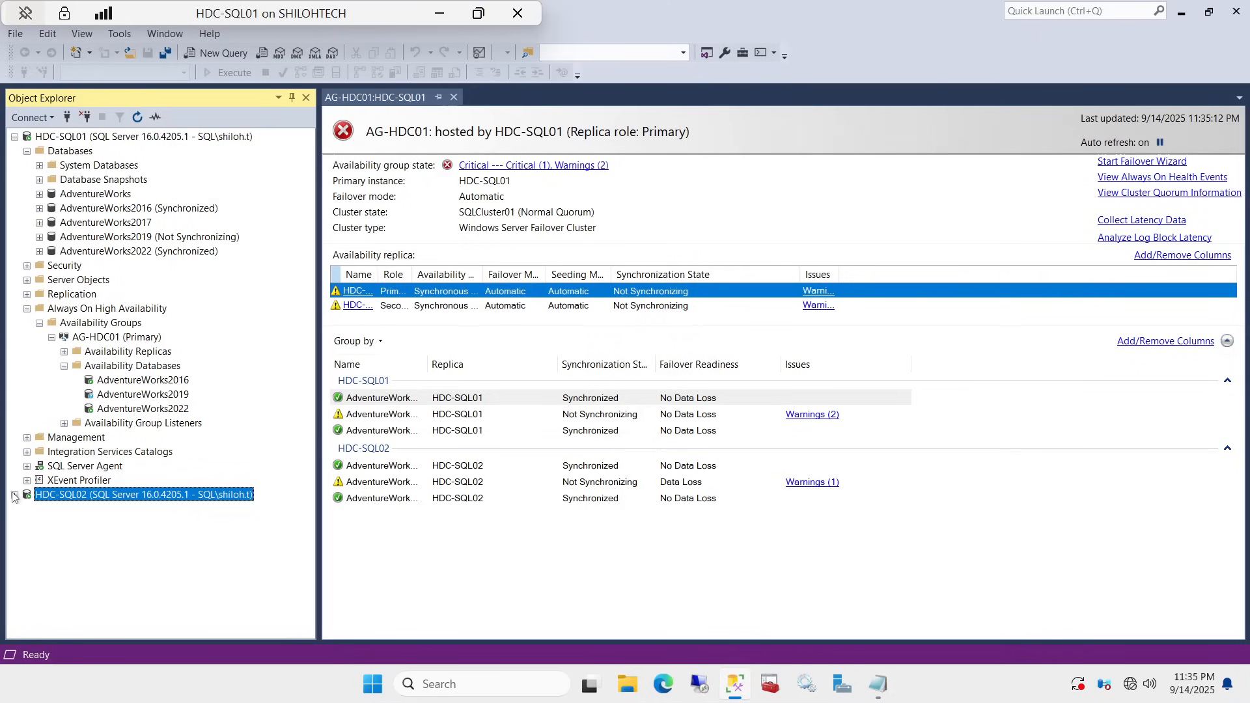
pyautogui.click(15, 496)
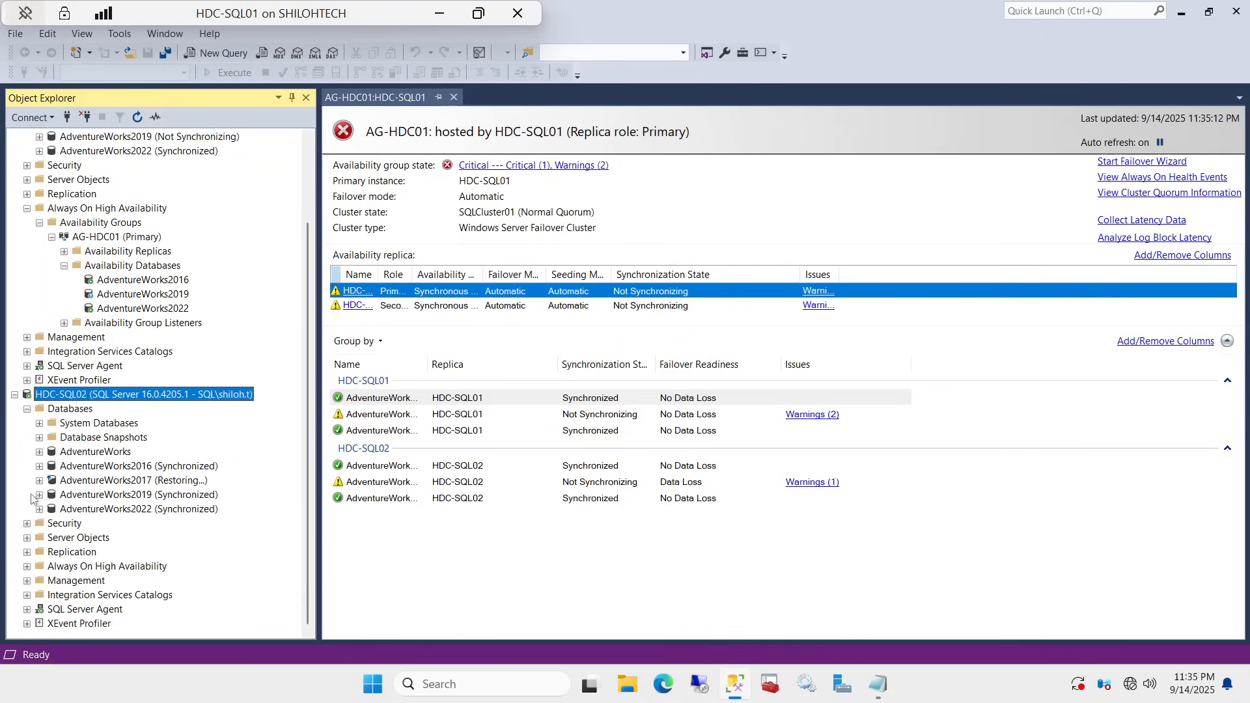
pyautogui.rightClick(160, 402)
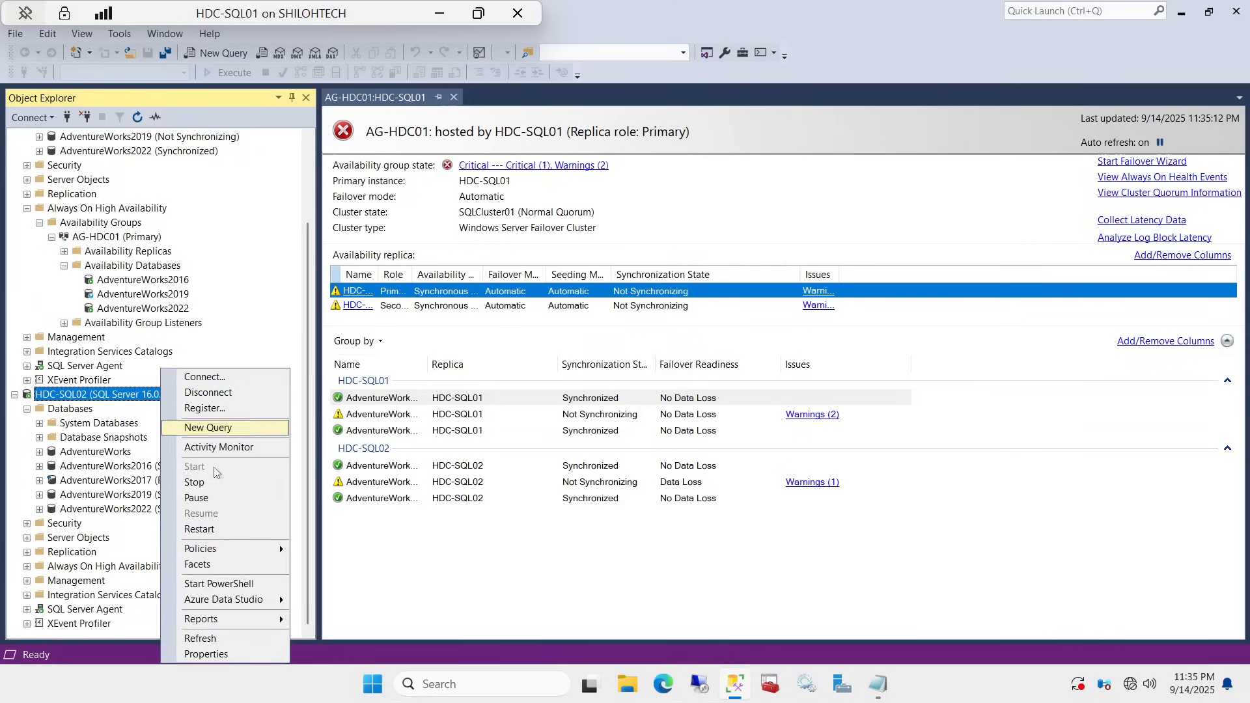
pyautogui.click(230, 639)
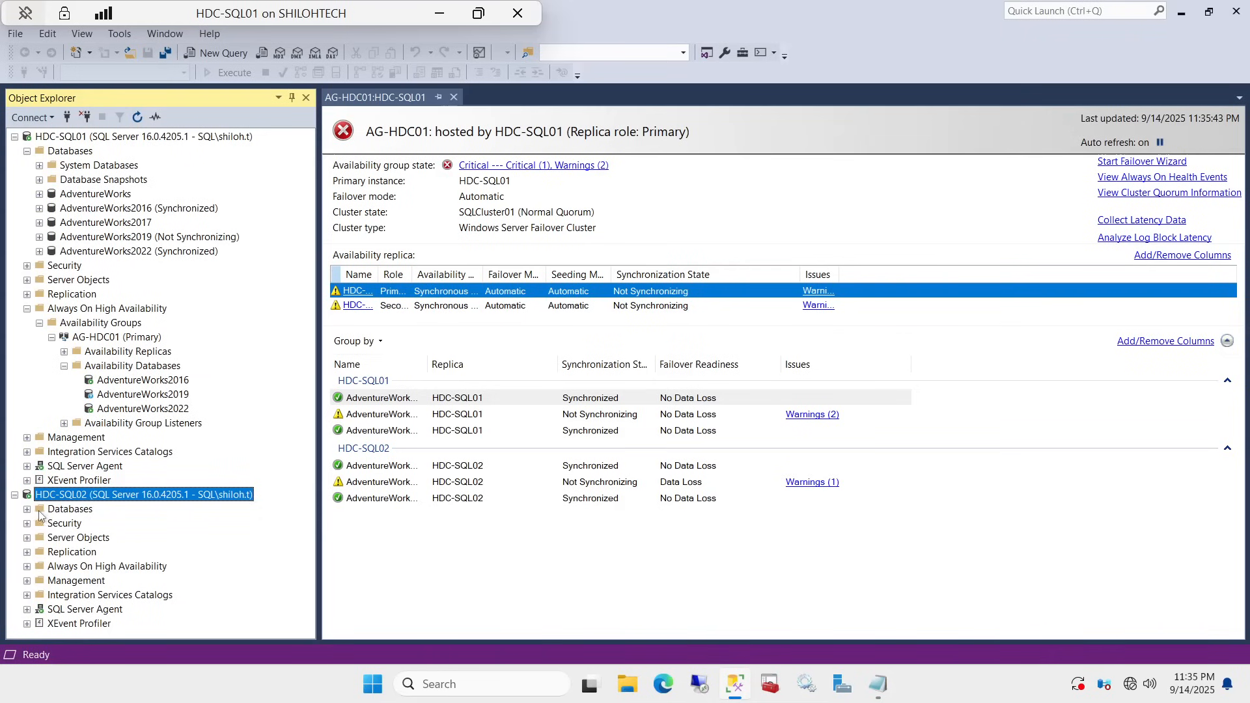
pyautogui.click(27, 509)
pyautogui.scroll(-2, 280, 551)
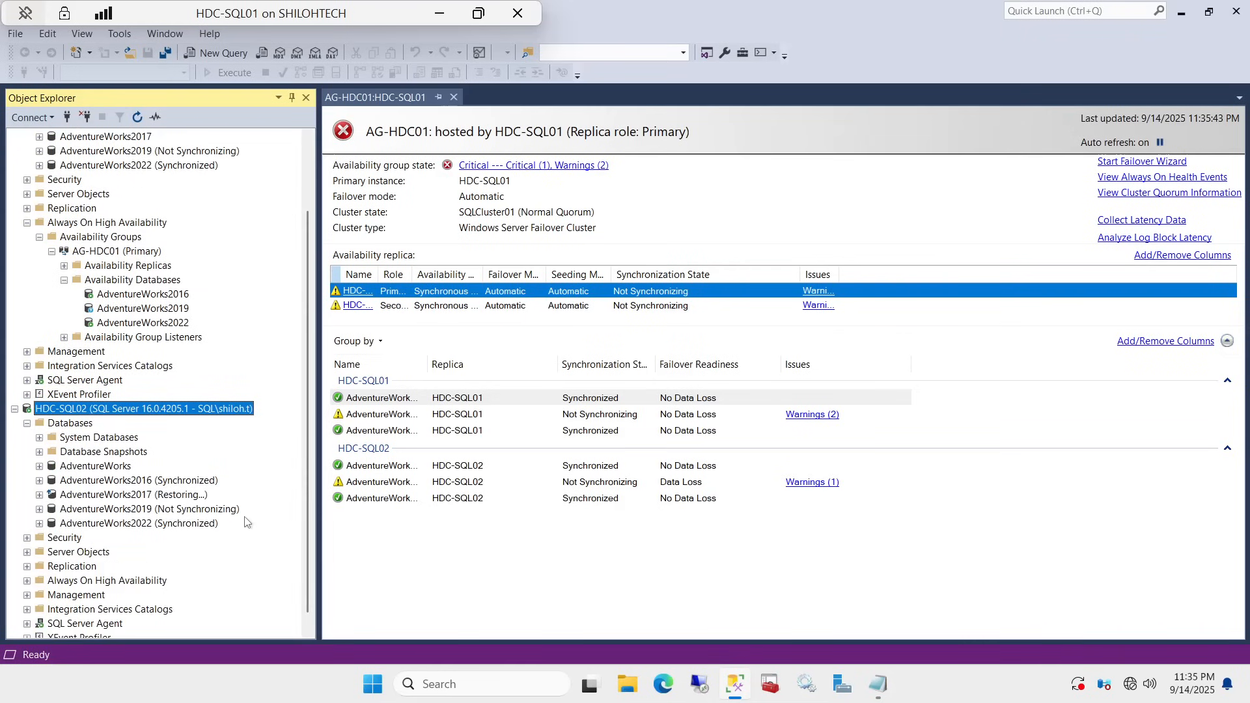
pyautogui.click(237, 511)
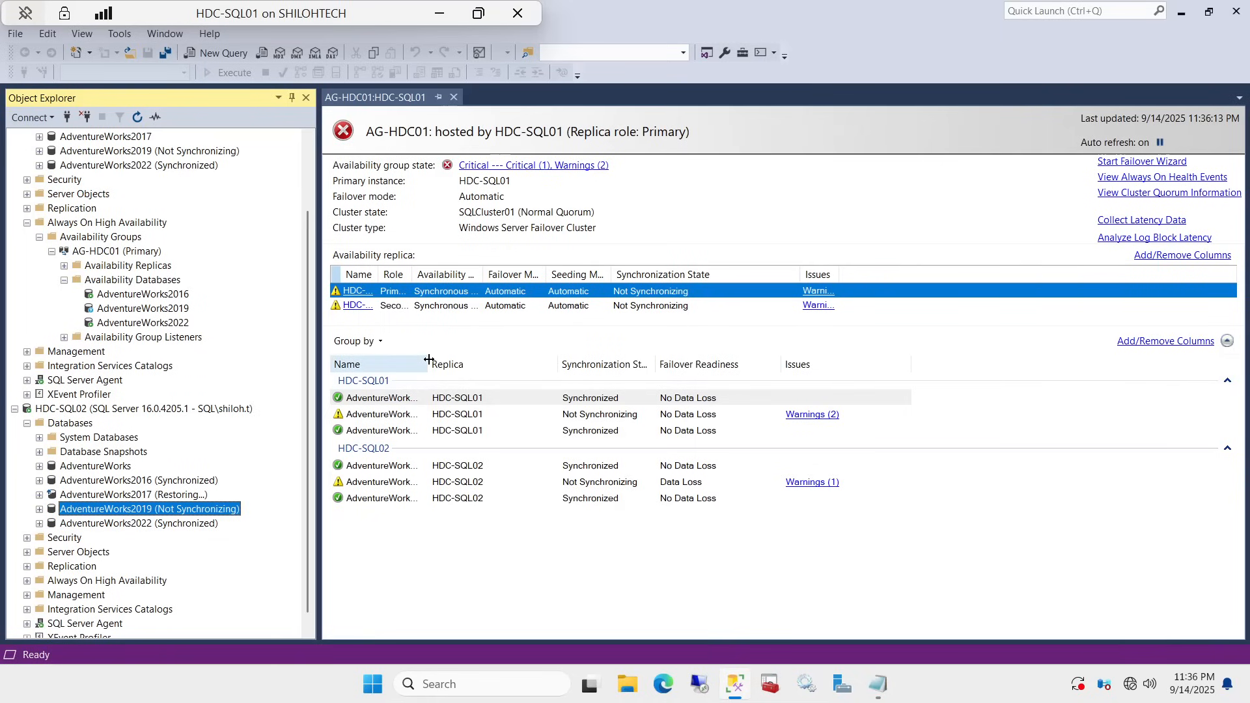
# - Widen the Name column of the database list in the AG-HDC01 dashboard to show the full database names
pyautogui.moveTo(427, 364); pyautogui.dragTo(521, 364)
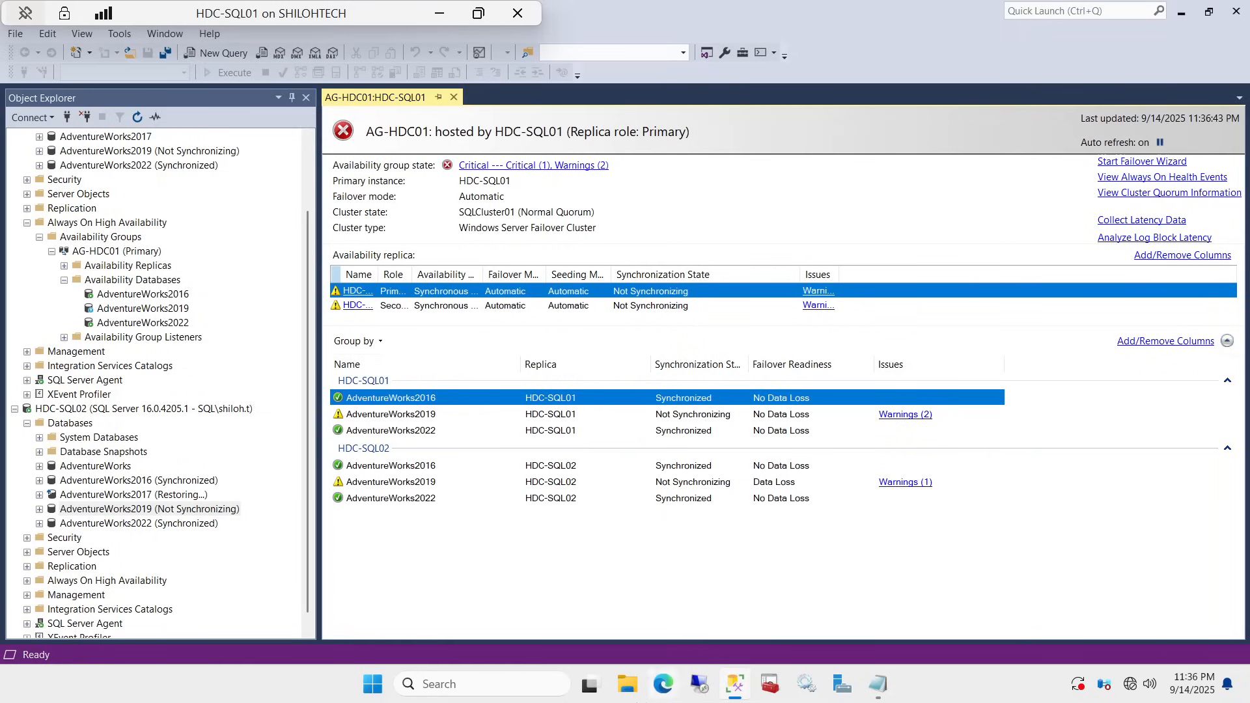
# - Reopen the untitled Notepad task list and highlight task 3 about adding adventurework17 back to the availability group
pyautogui.moveTo(879, 692)
pyautogui.moveTo(923, 628)
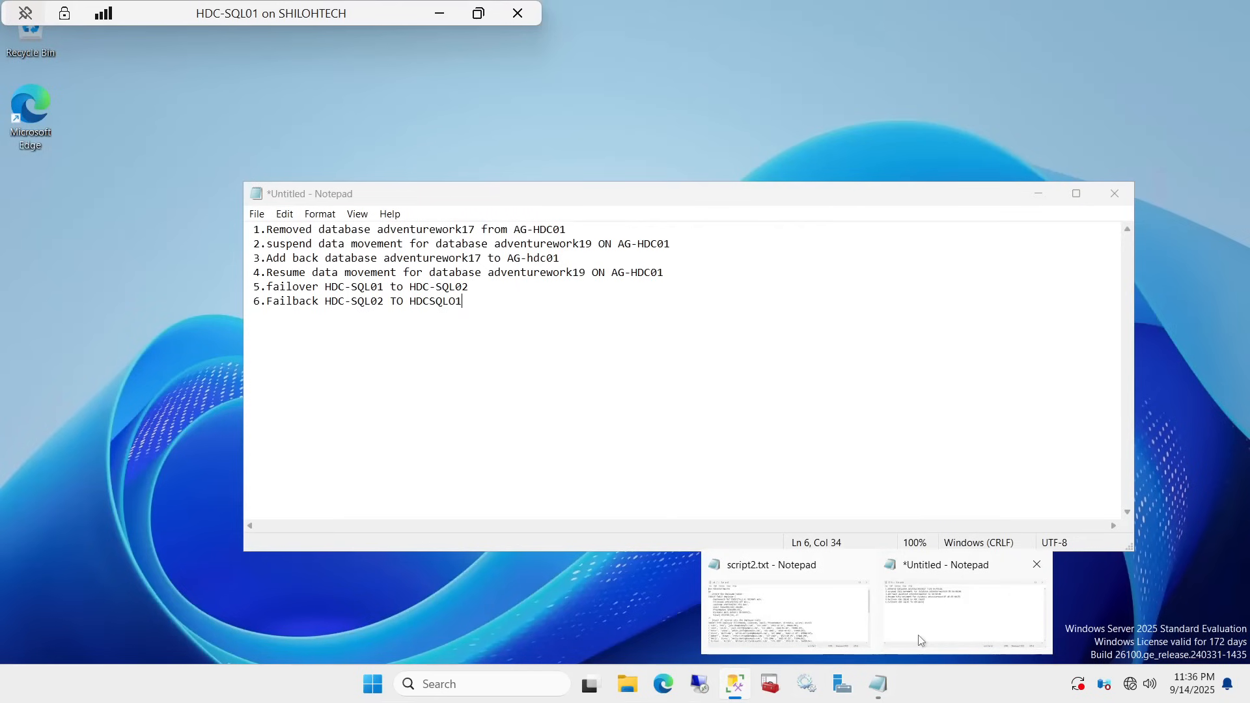
pyautogui.click(923, 629)
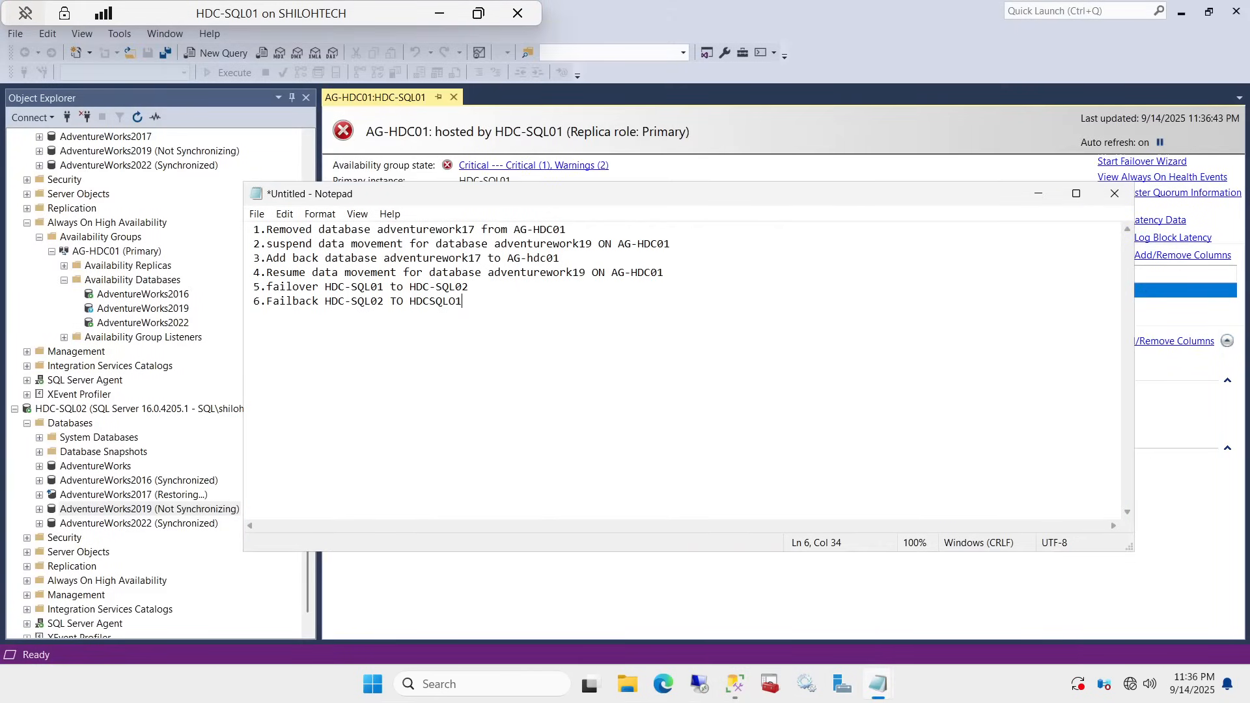
pyautogui.moveTo(561, 259); pyautogui.dragTo(248, 259)
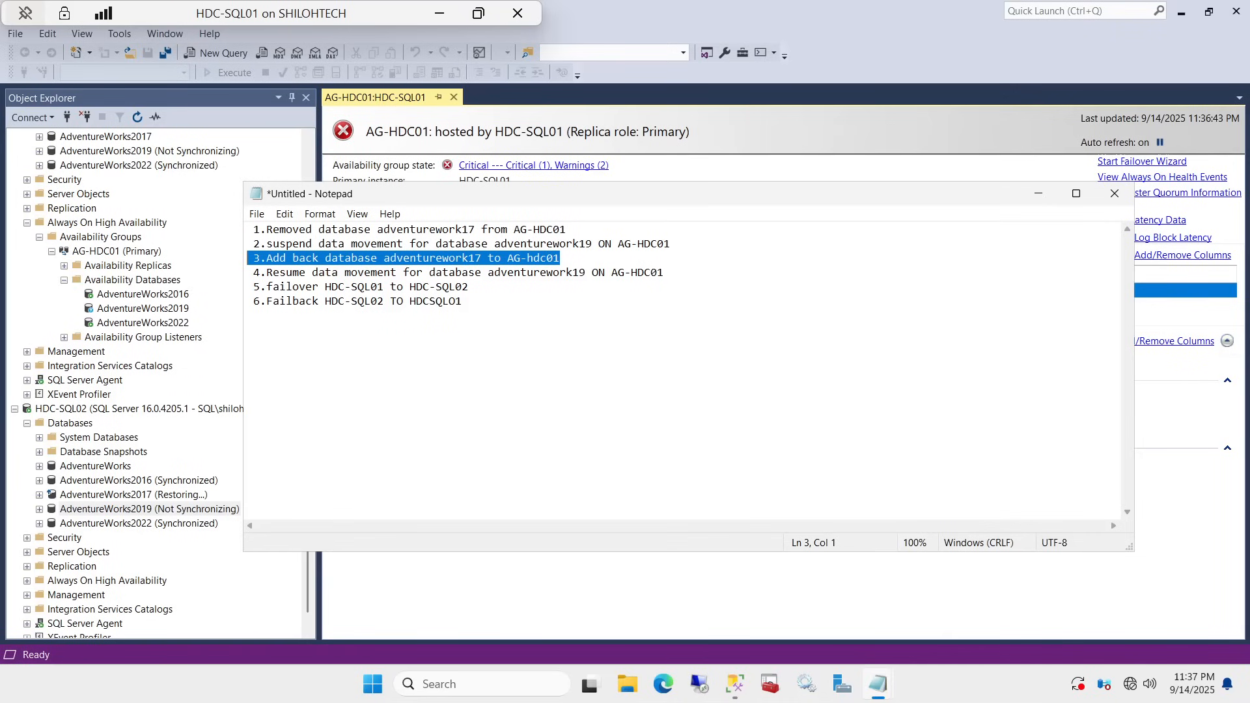
# - Minimize the Notepad task list and review the databases of HDC-SQL01 and HDC-SQL02 for the status of AdventureWorks2017
pyautogui.click(1036, 192)
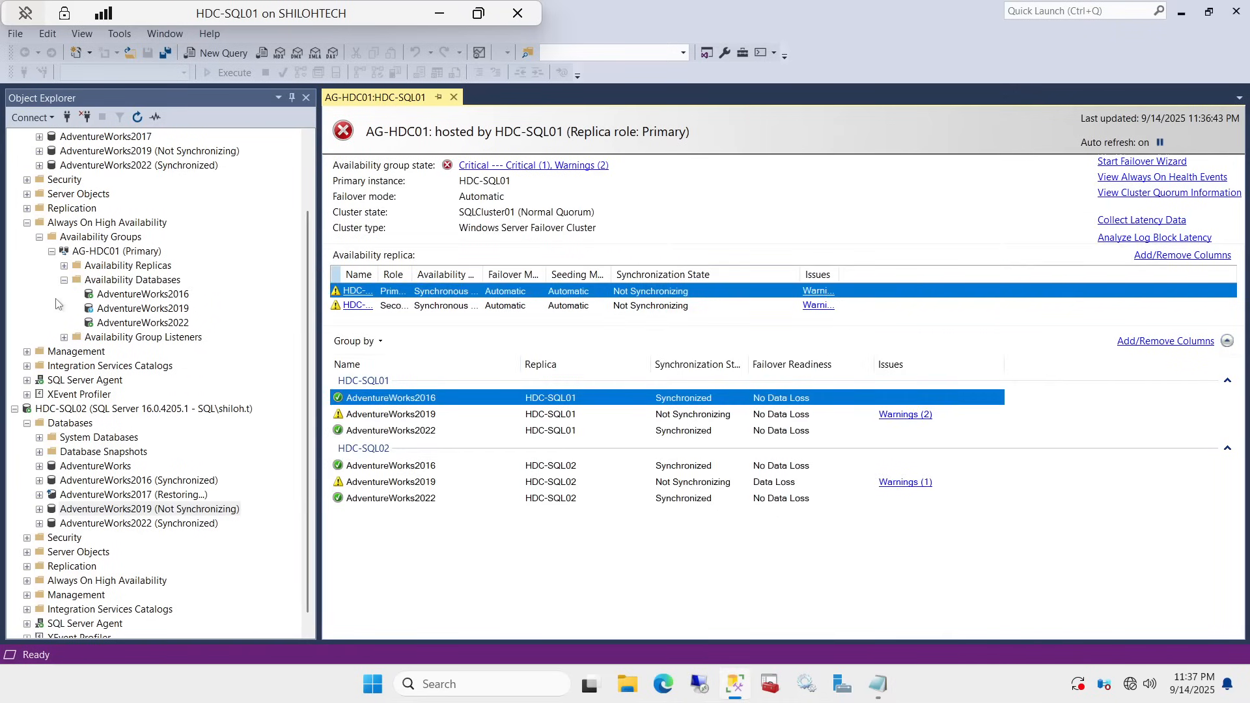
pyautogui.scroll(2, 184, 277)
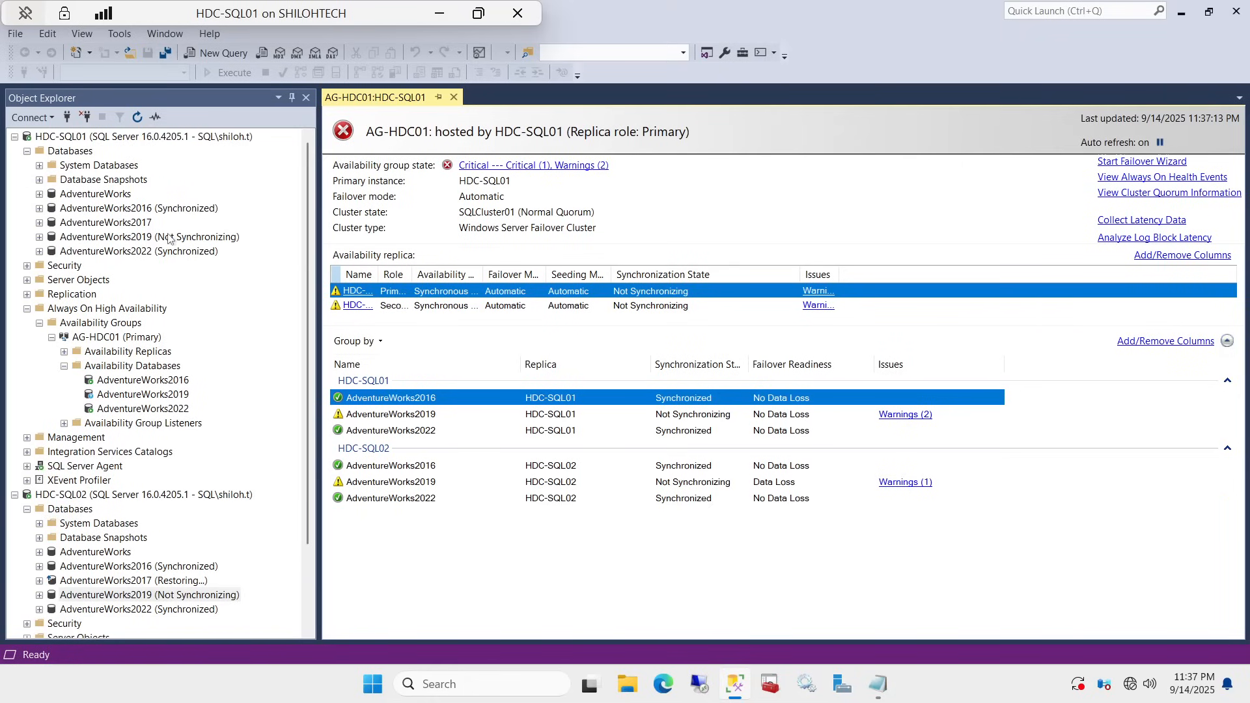
pyautogui.scroll(-3, 170, 256)
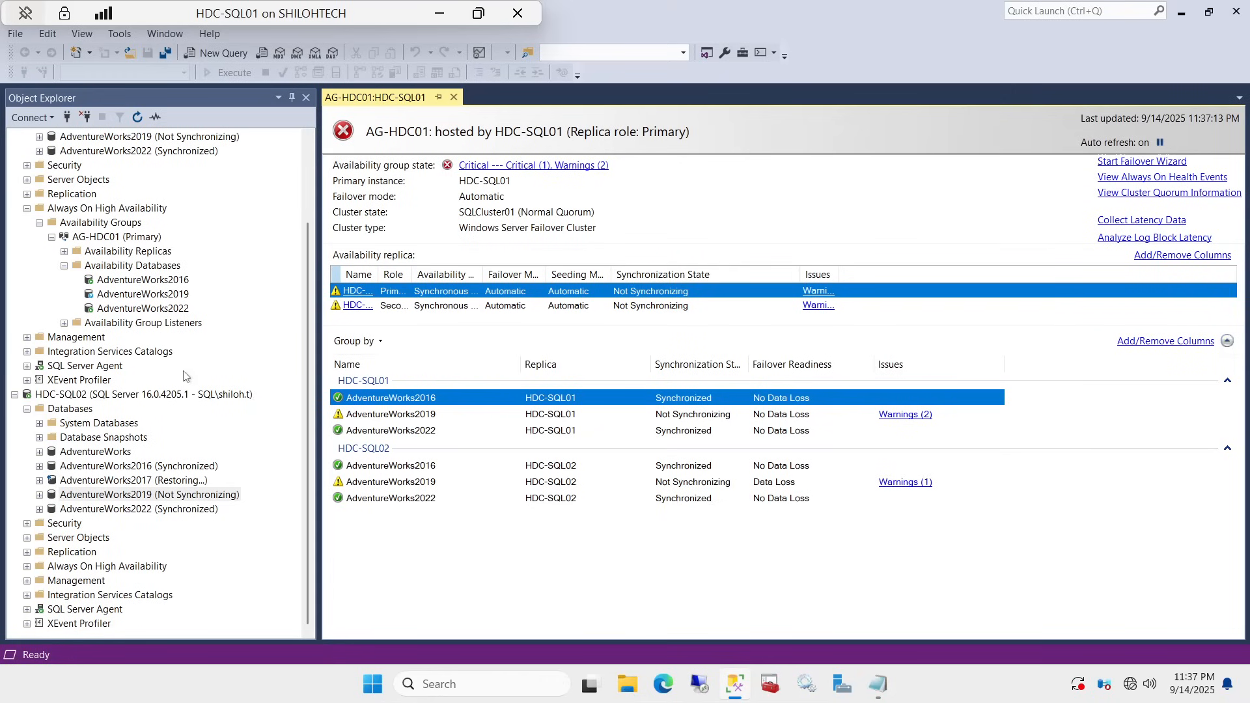
pyautogui.scroll(3, 163, 386)
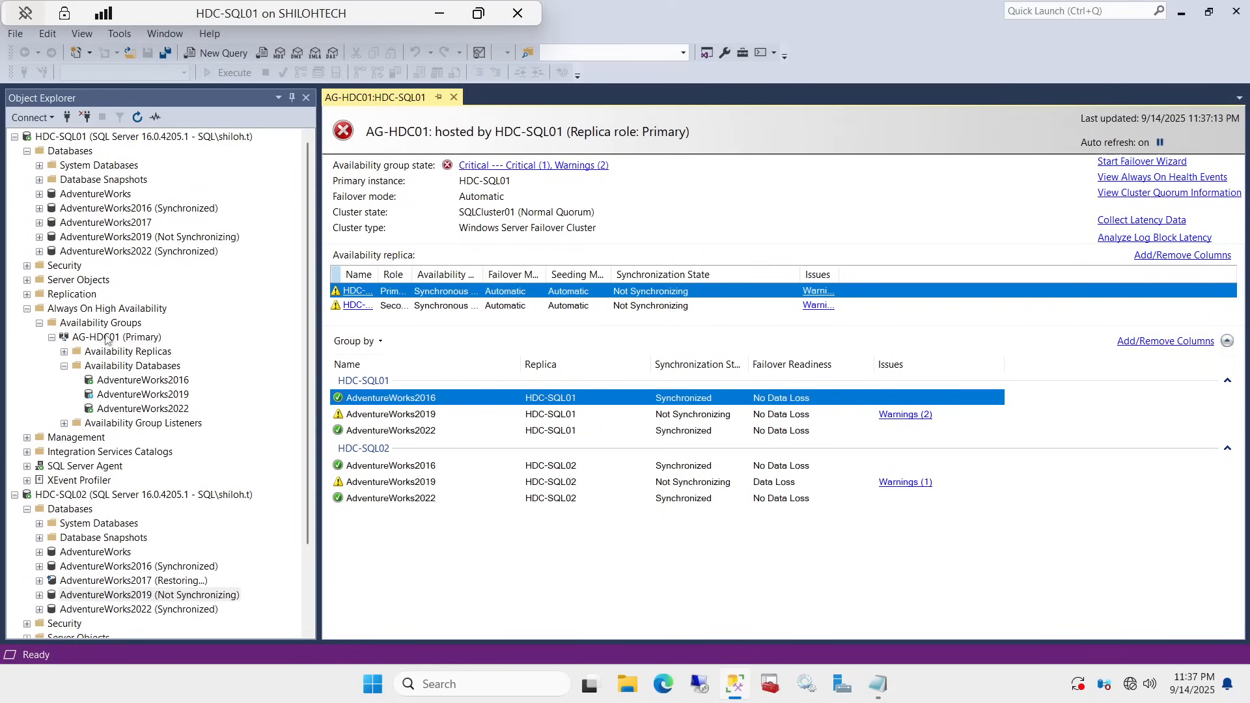
# - Try to add AdventureWorks2017 to AG-HDC01 with automatic seeding to HDC-SQL02, and cancel the wizard after validation
pyautogui.rightClick(146, 340)
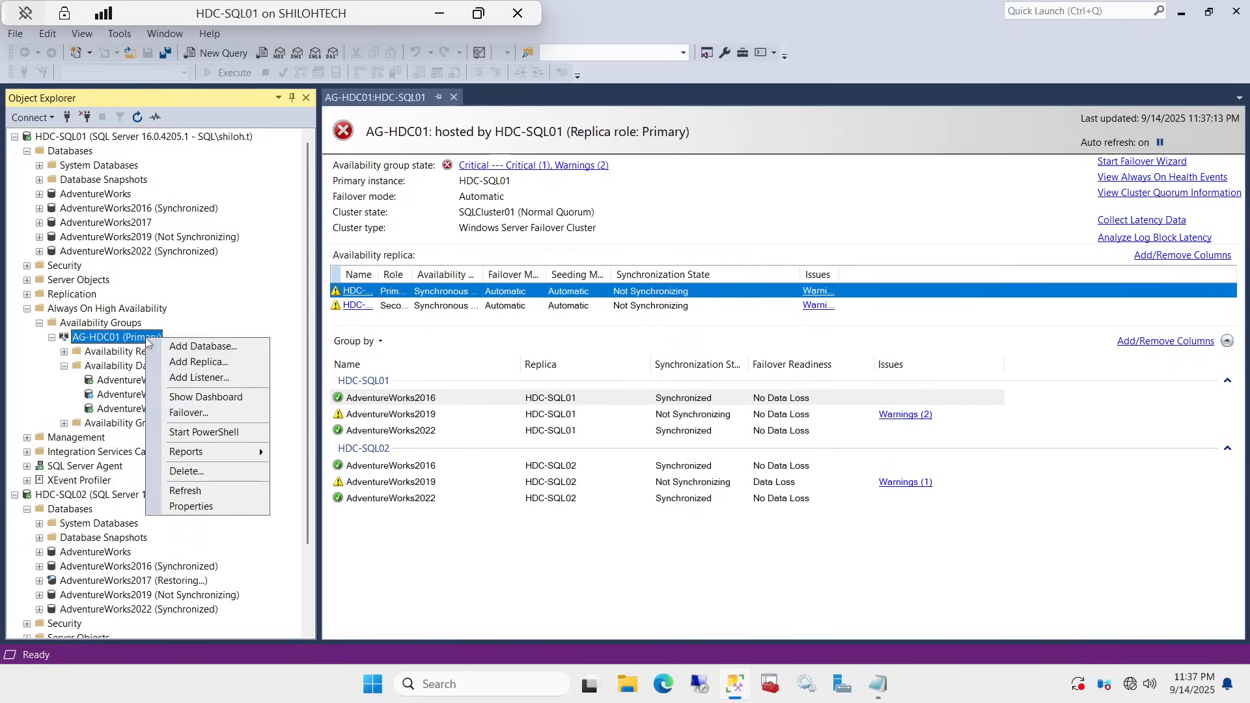
pyautogui.click(207, 346)
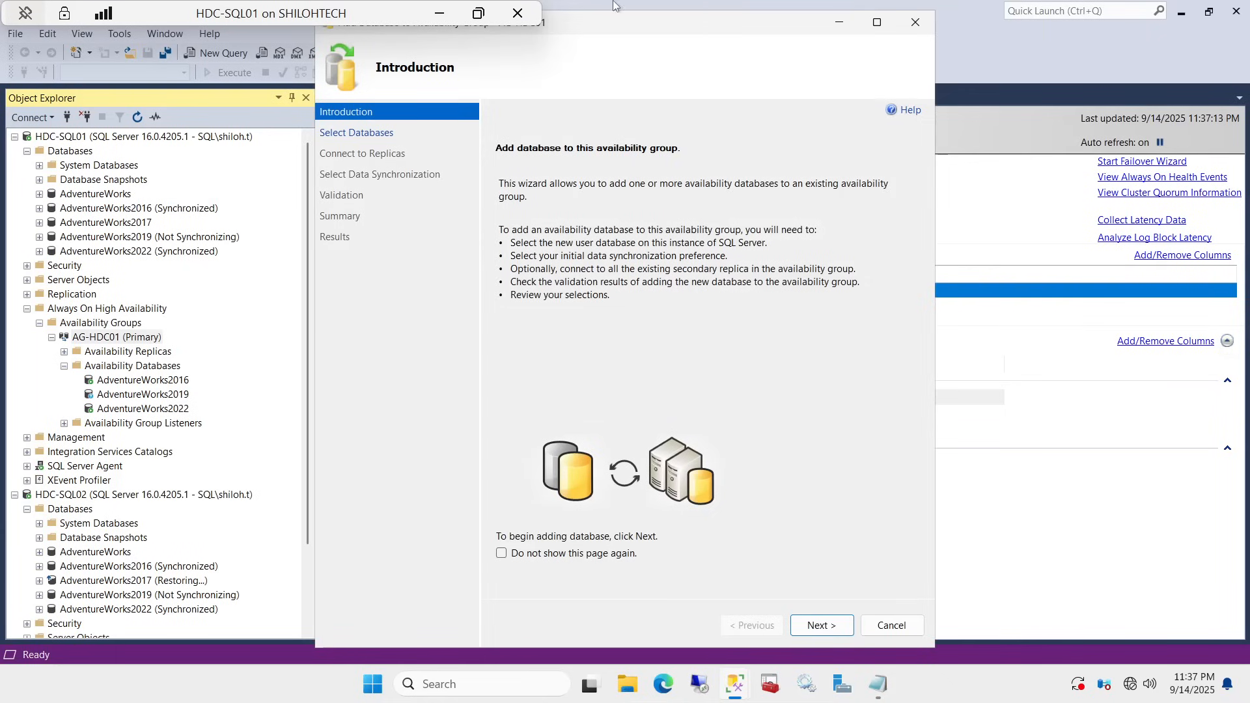
pyautogui.click(821, 626)
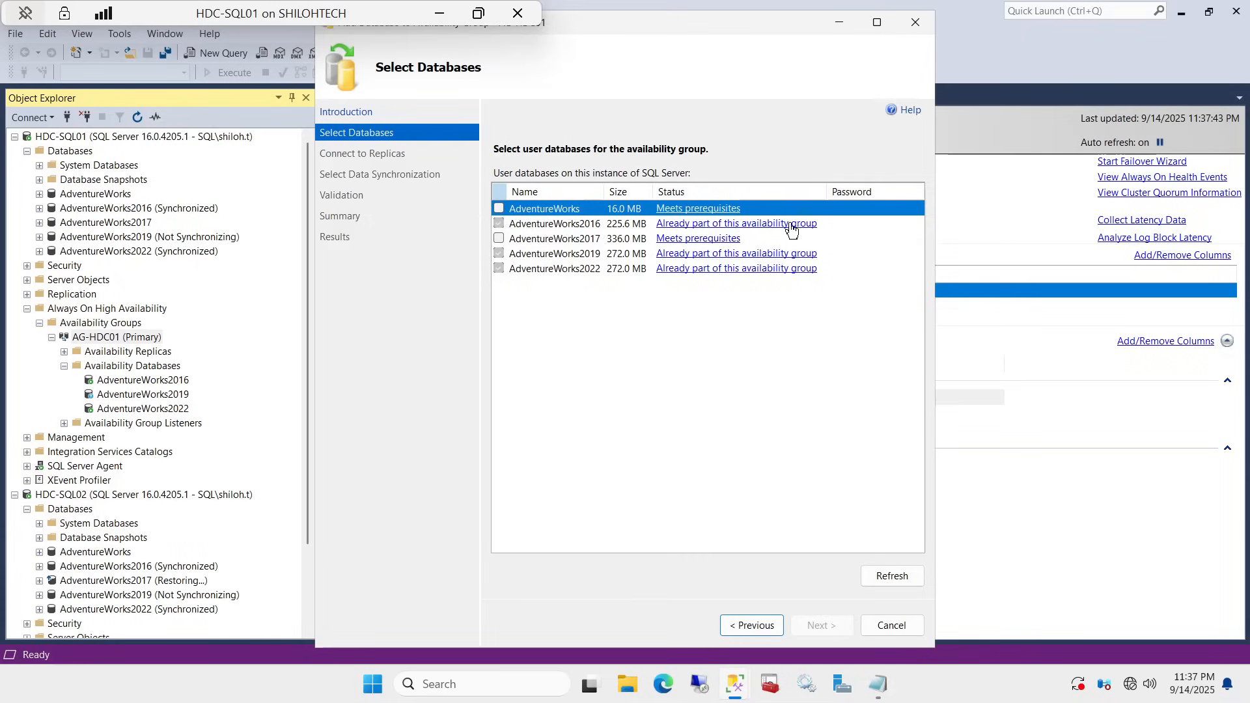
pyautogui.click(499, 239)
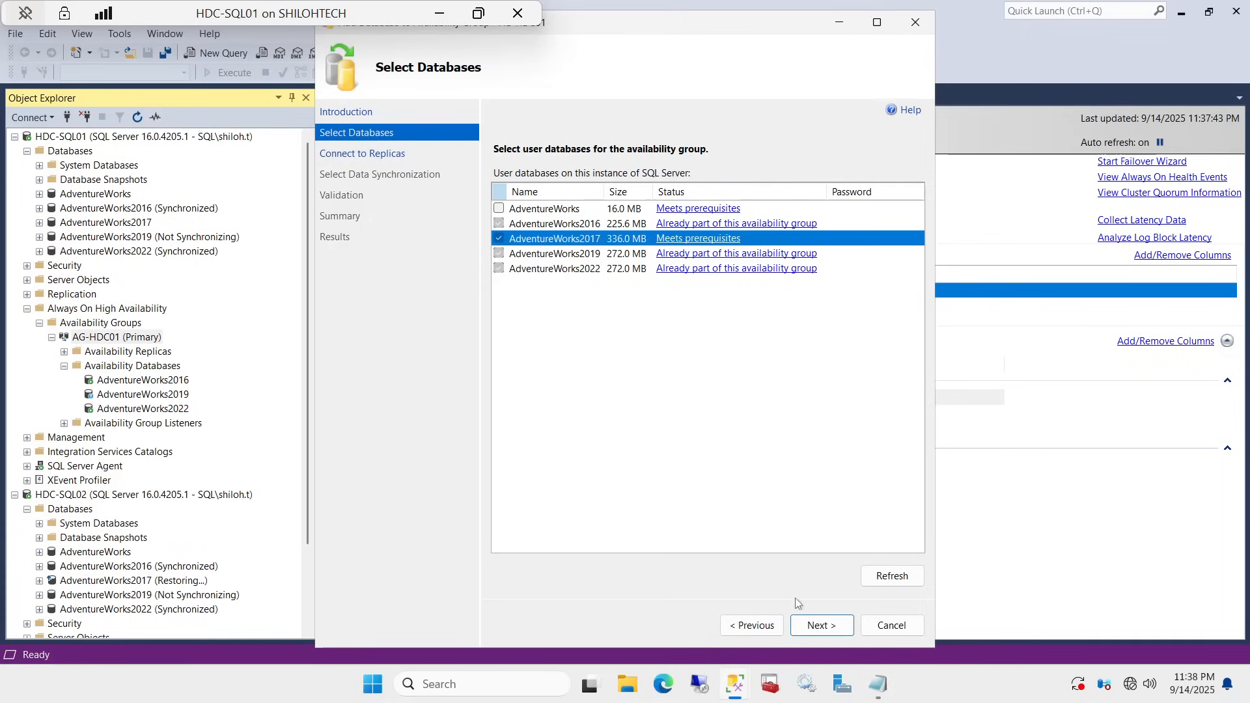
pyautogui.click(825, 626)
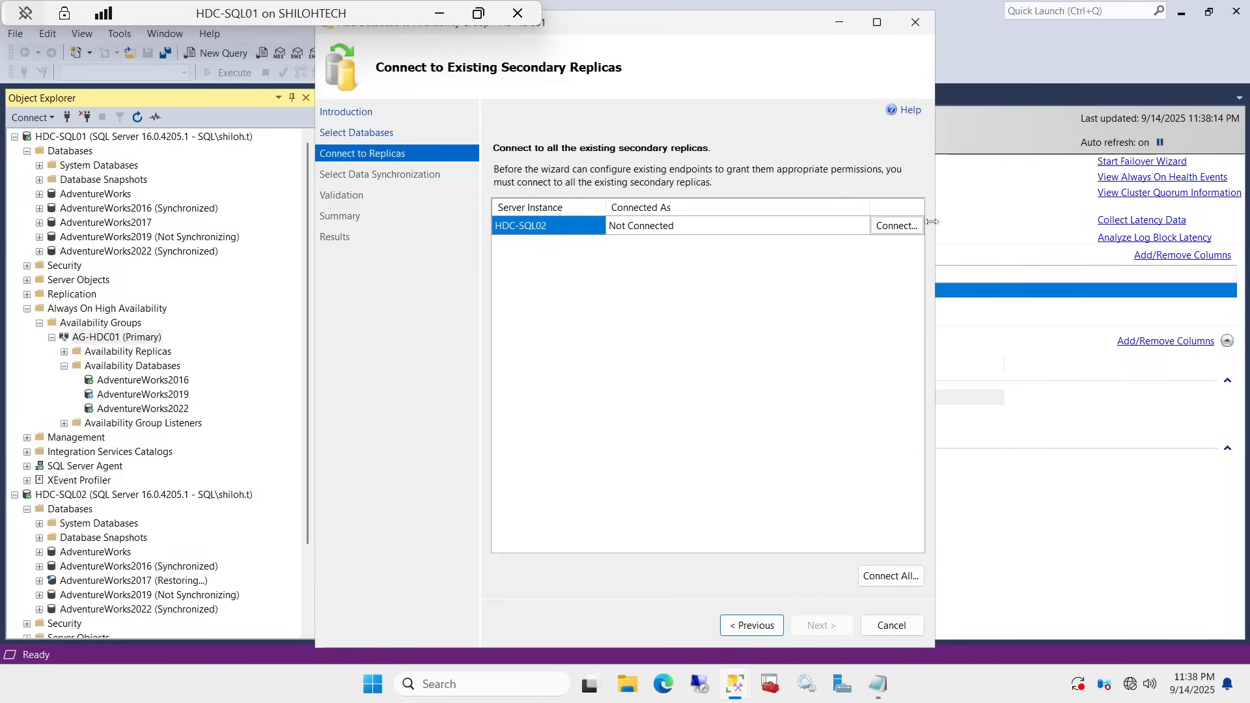
pyautogui.click(896, 226)
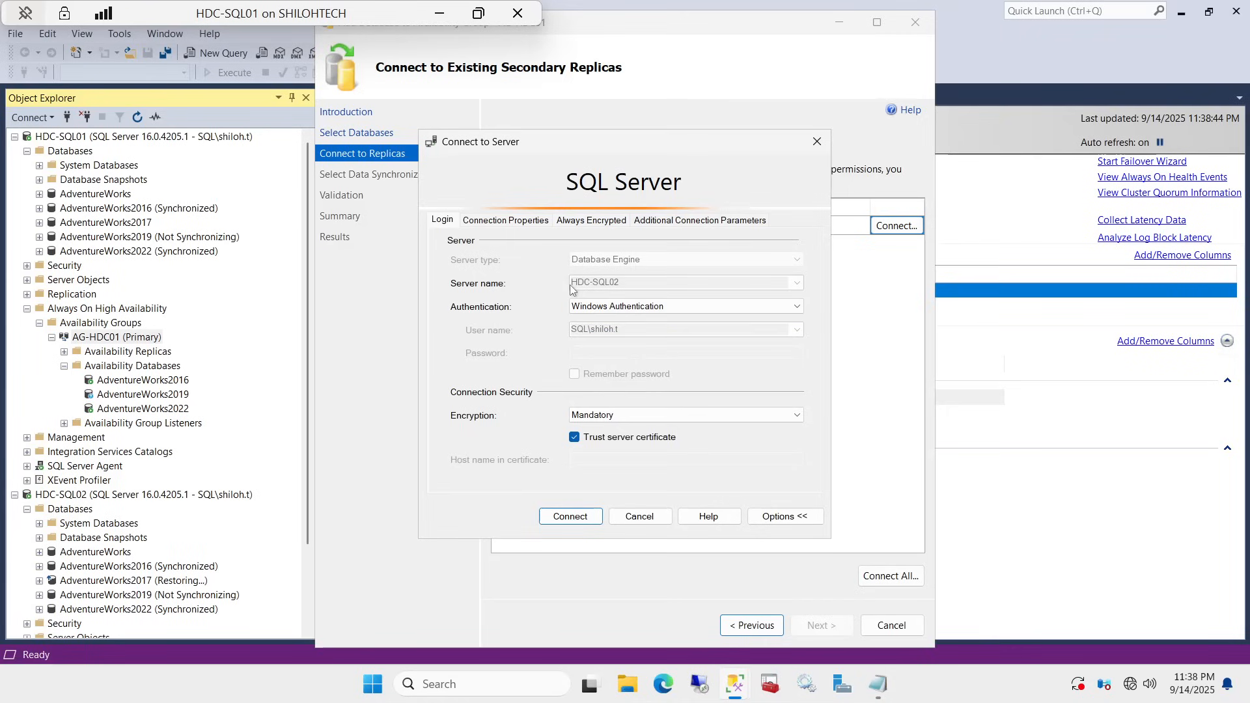
pyautogui.click(575, 518)
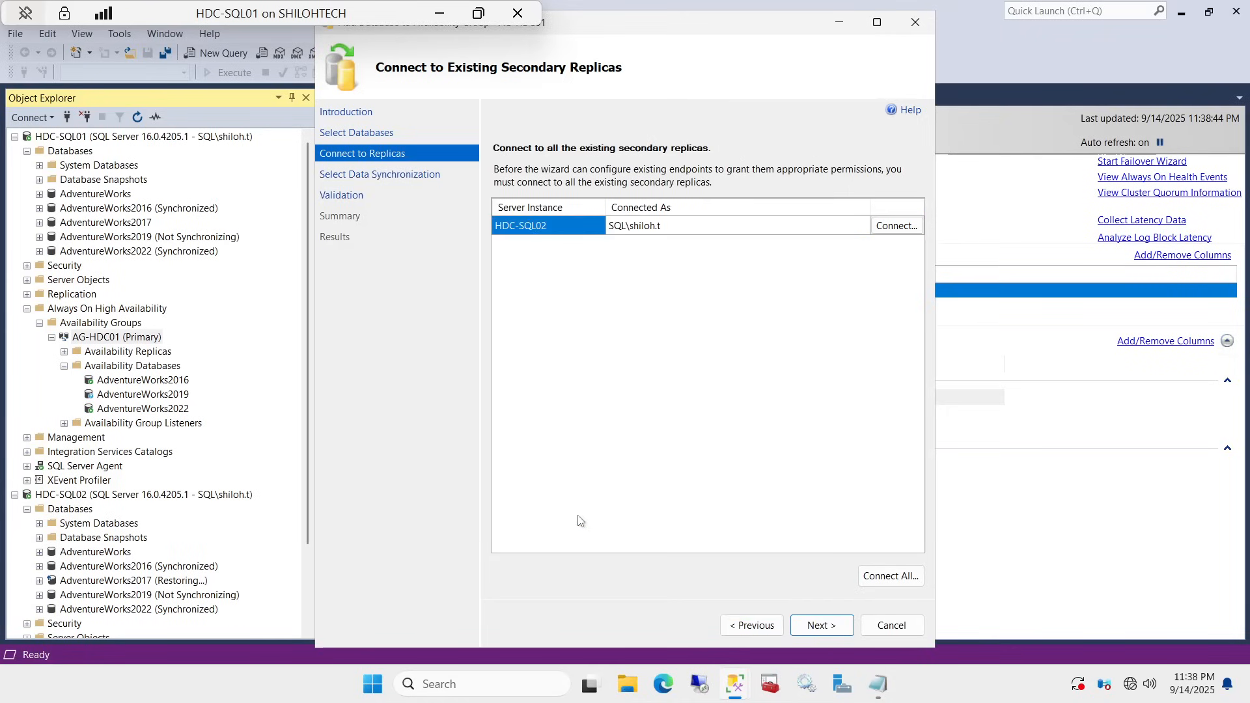
pyautogui.click(822, 625)
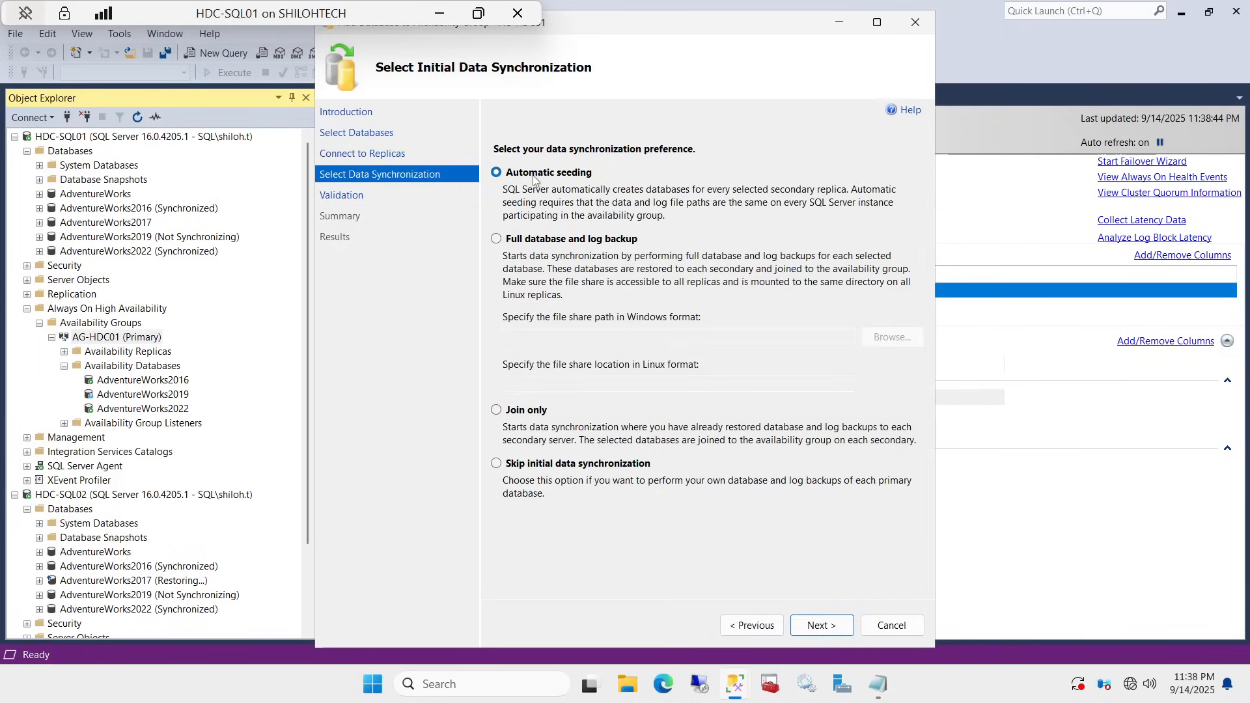
pyautogui.click(822, 625)
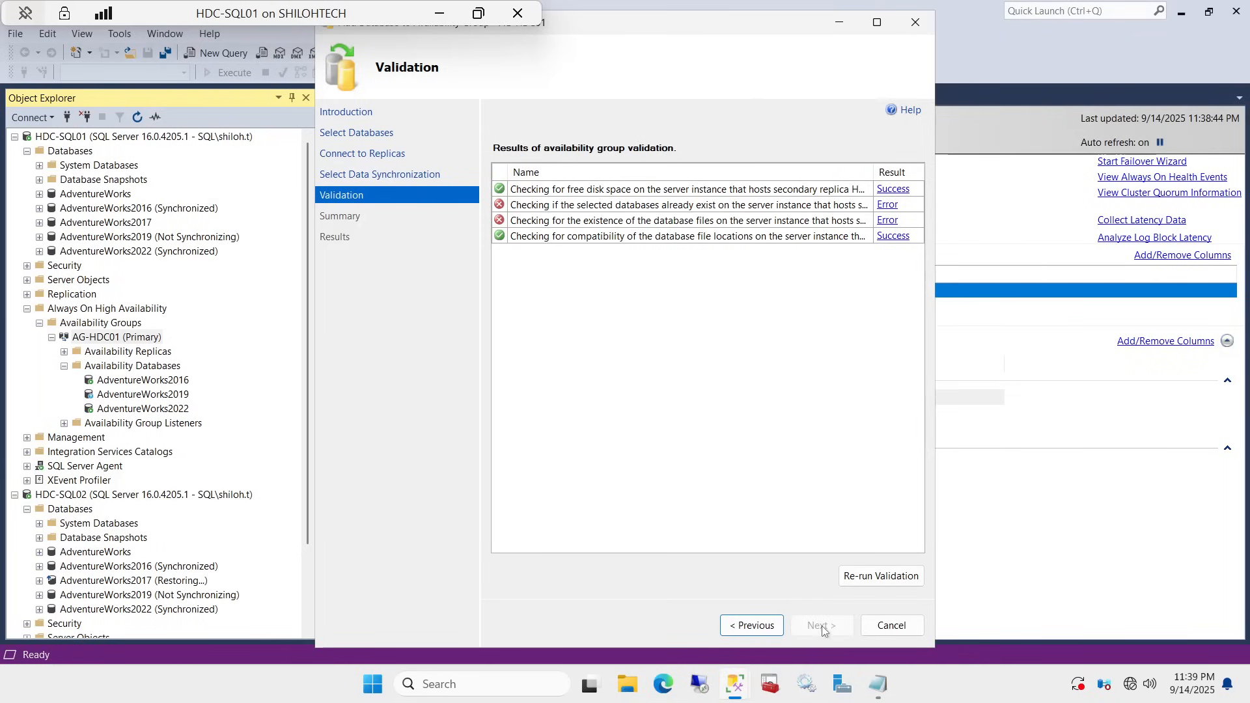
pyautogui.click(900, 626)
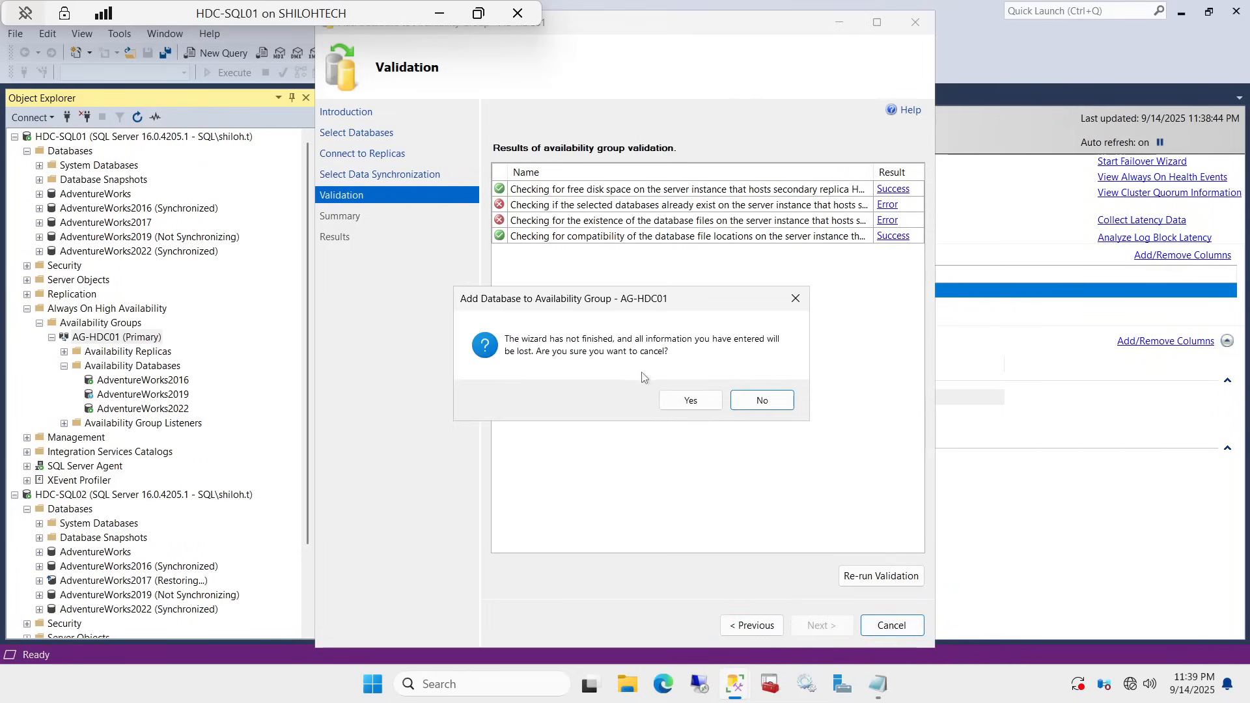
pyautogui.click(683, 400)
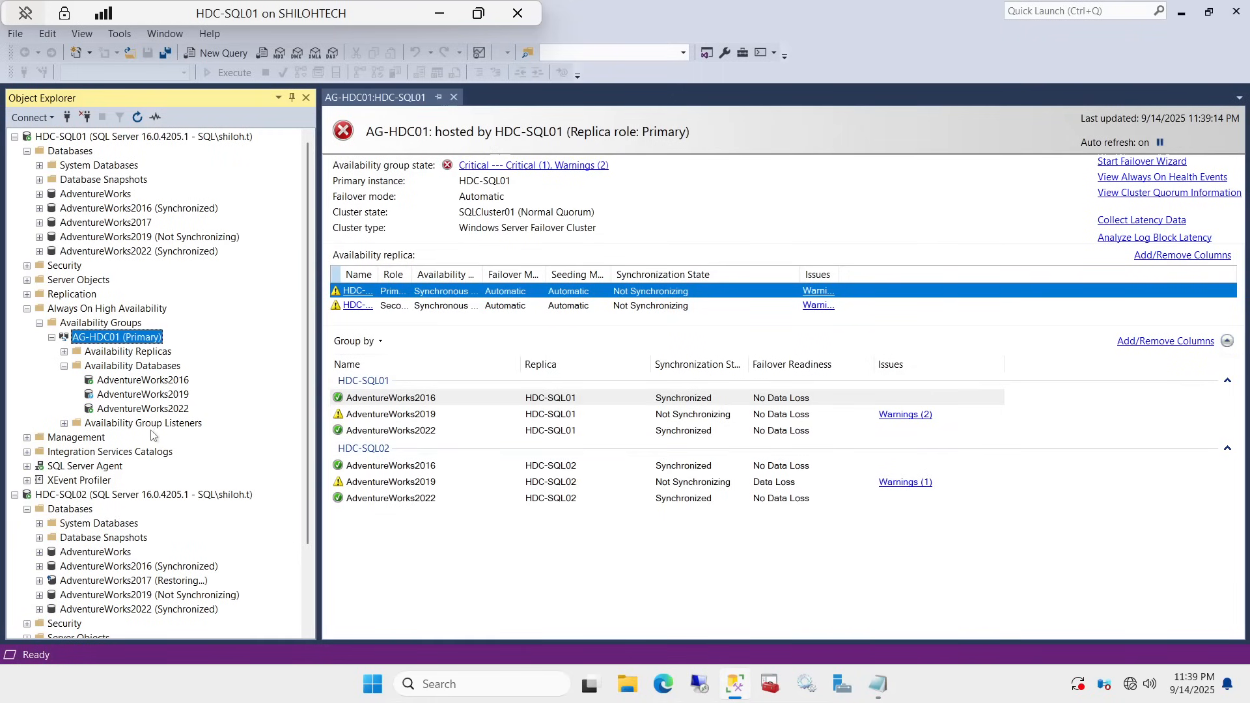
# - Delete the AdventureWorks2017 database from HDC-SQL02, including its backup and restore history information
pyautogui.scroll(-2, 156, 430)
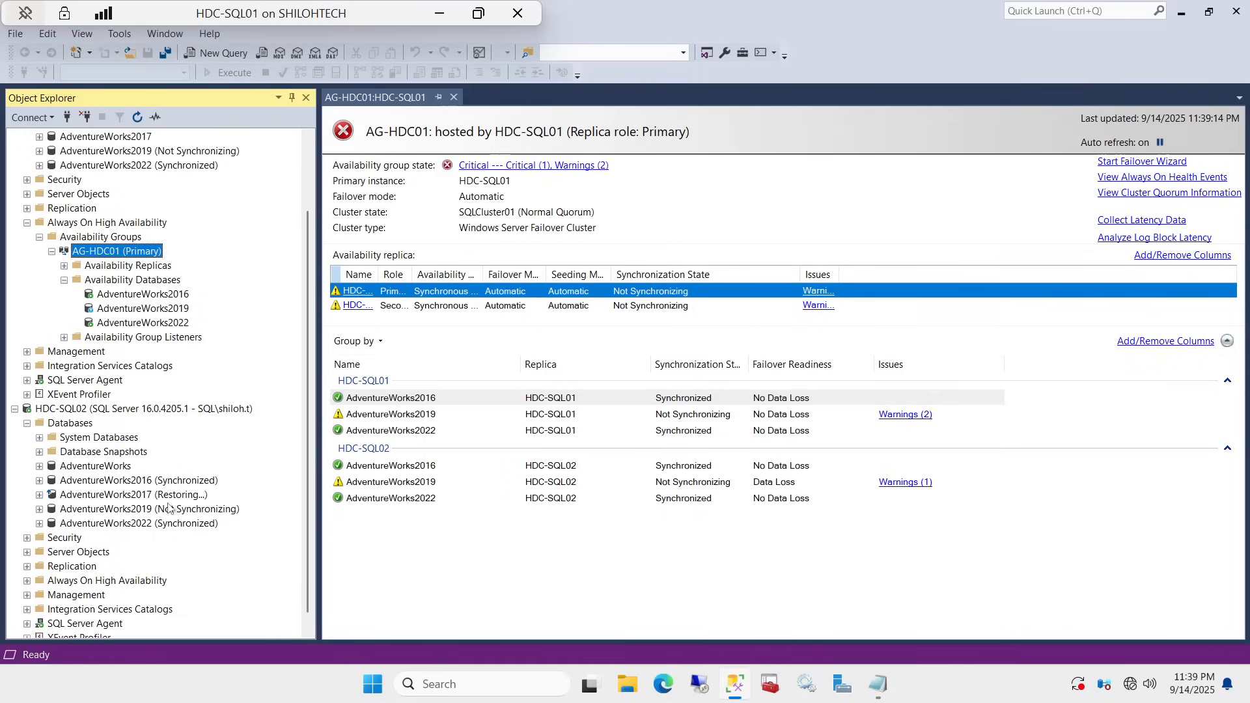
pyautogui.rightClick(133, 498)
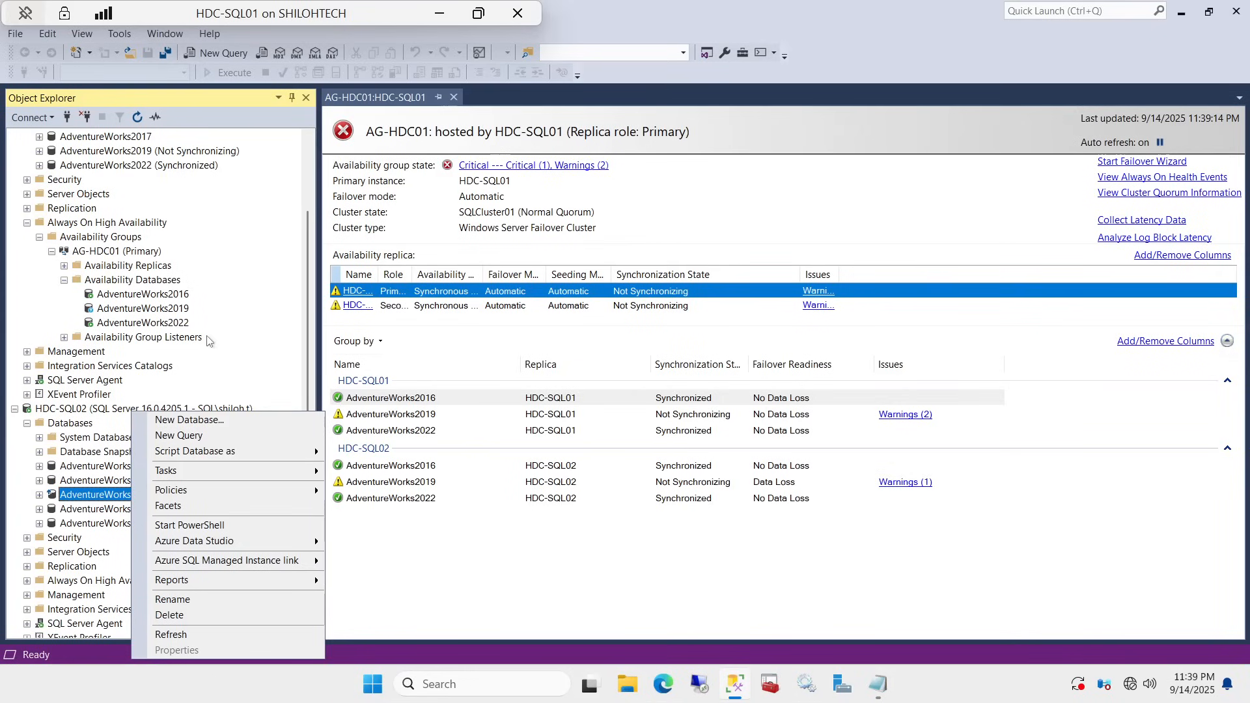
pyautogui.click(279, 357)
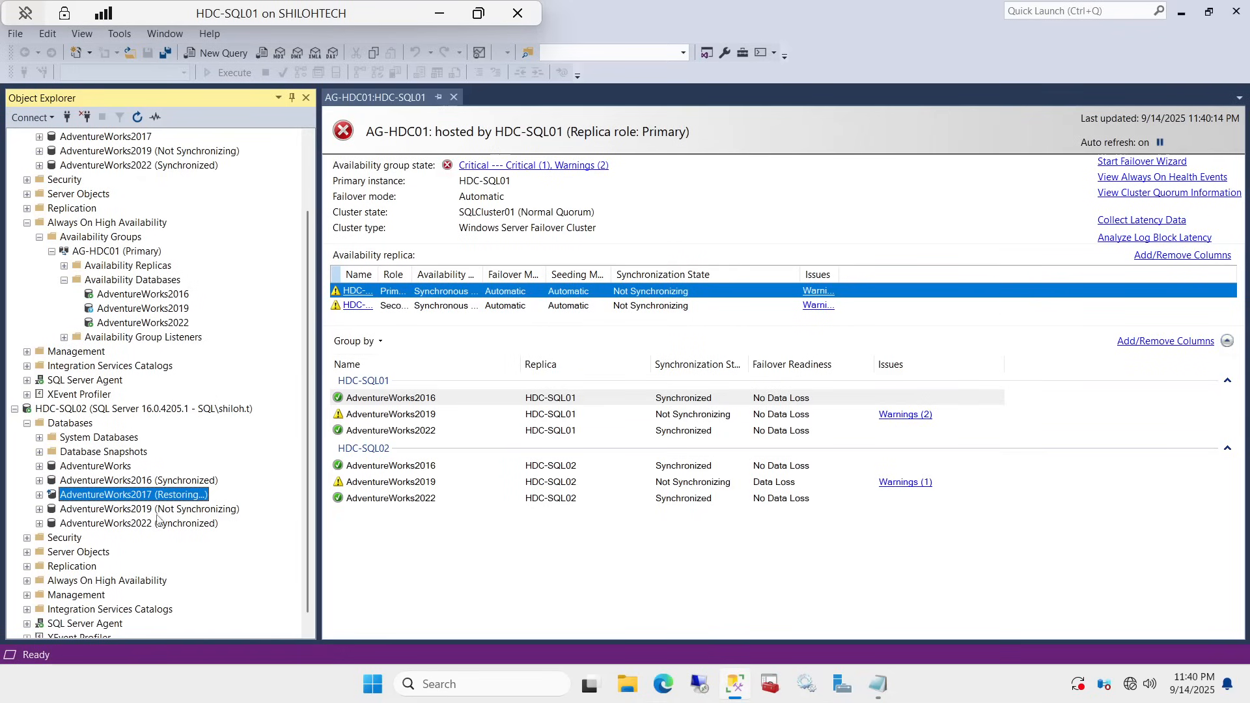
pyautogui.rightClick(143, 499)
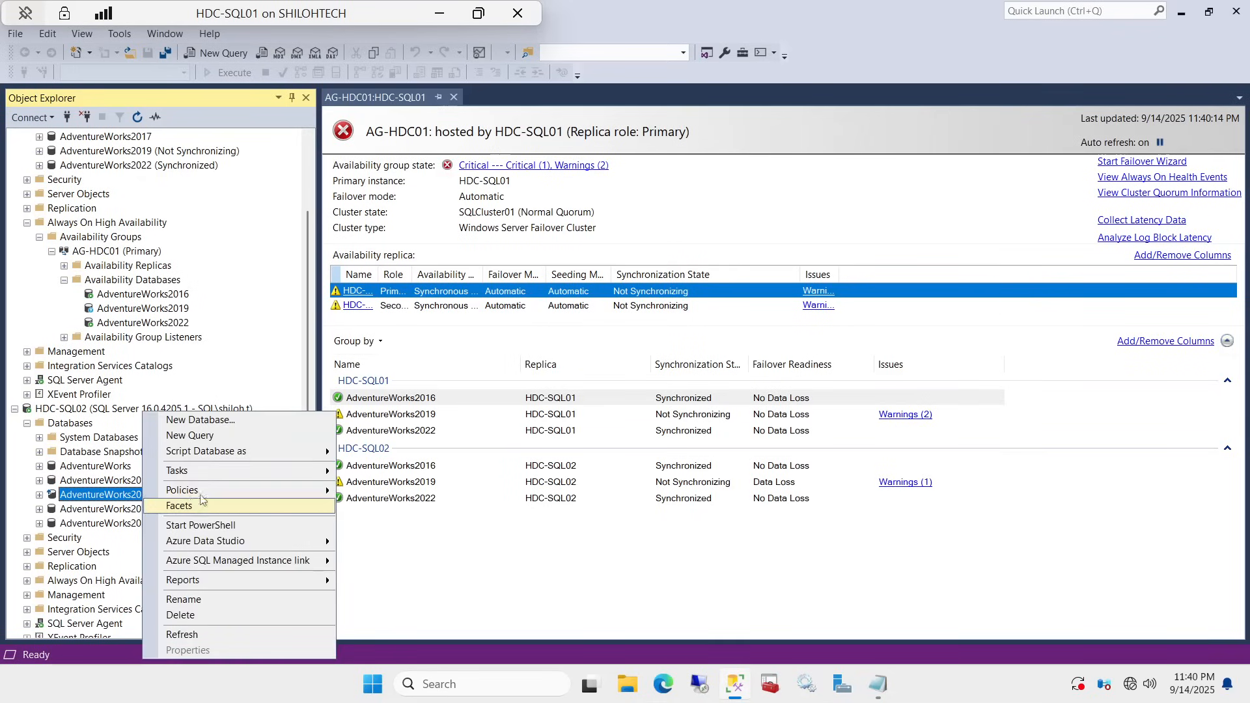
pyautogui.click(217, 616)
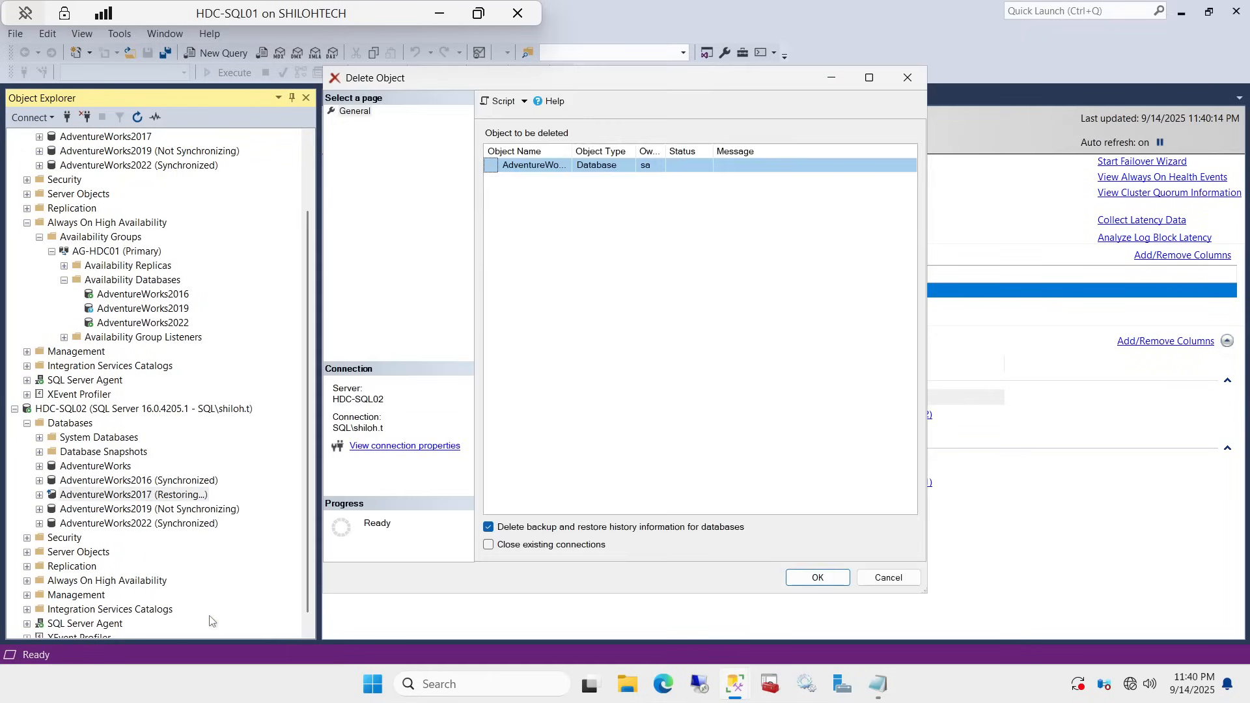
pyautogui.click(818, 578)
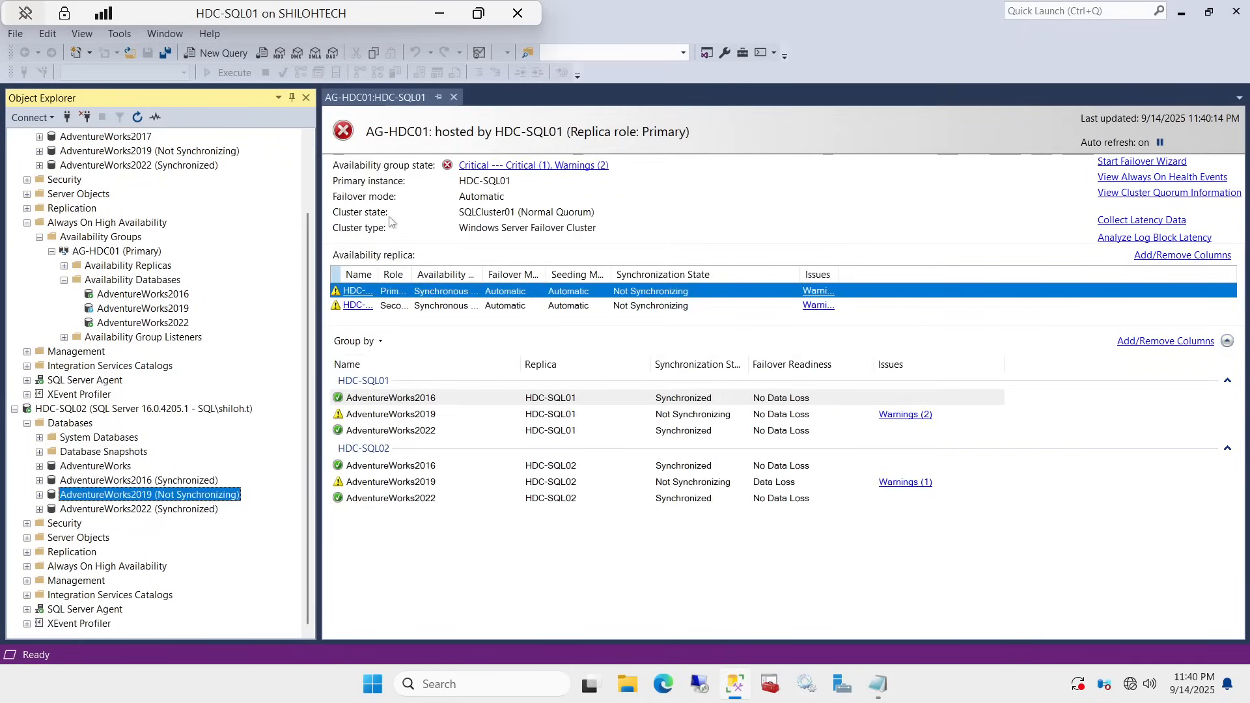
# - Start adding a database to AG-HDC01 on HDC-SQL01 and select AdventureWorks2017 as the database to add
pyautogui.scroll(2, 200, 498)
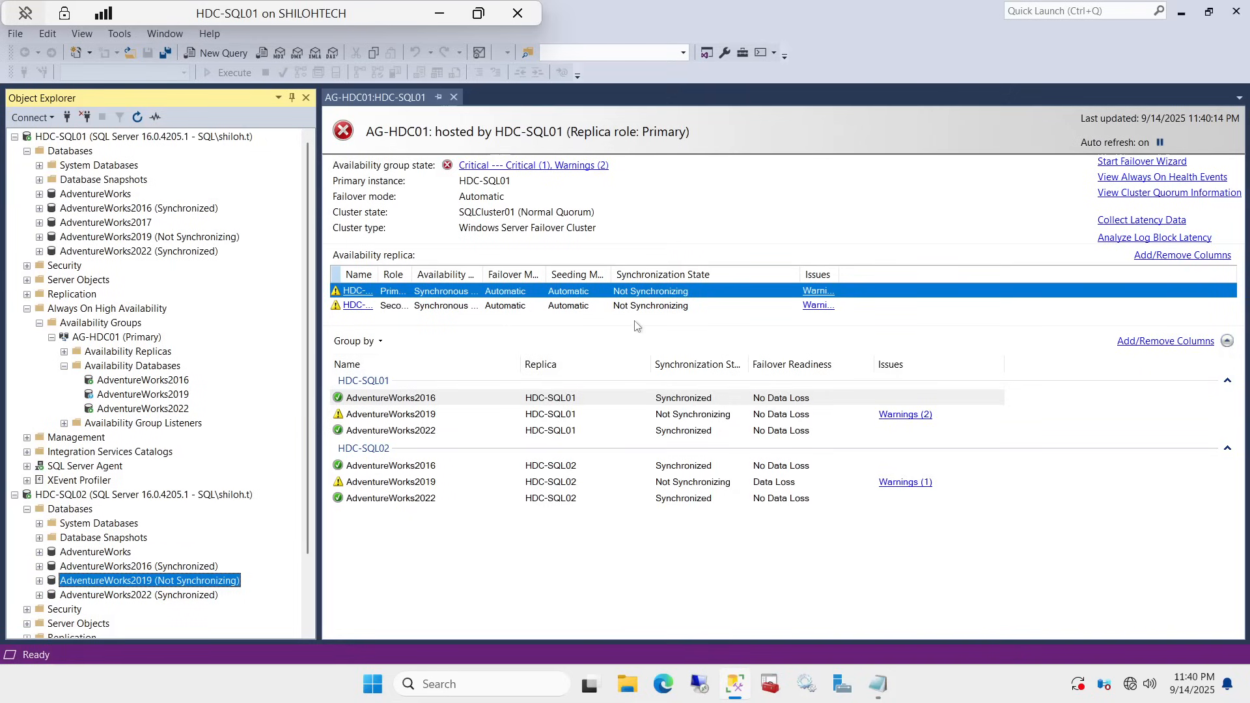
pyautogui.rightClick(132, 340)
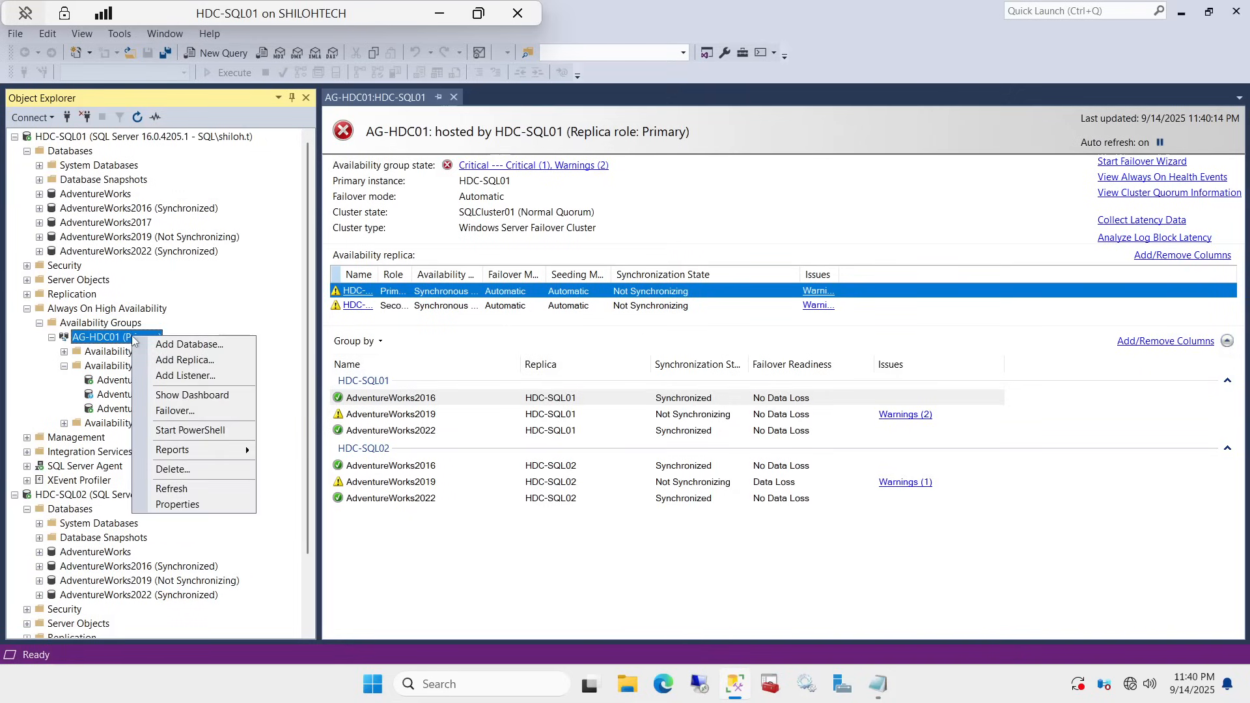
pyautogui.click(219, 352)
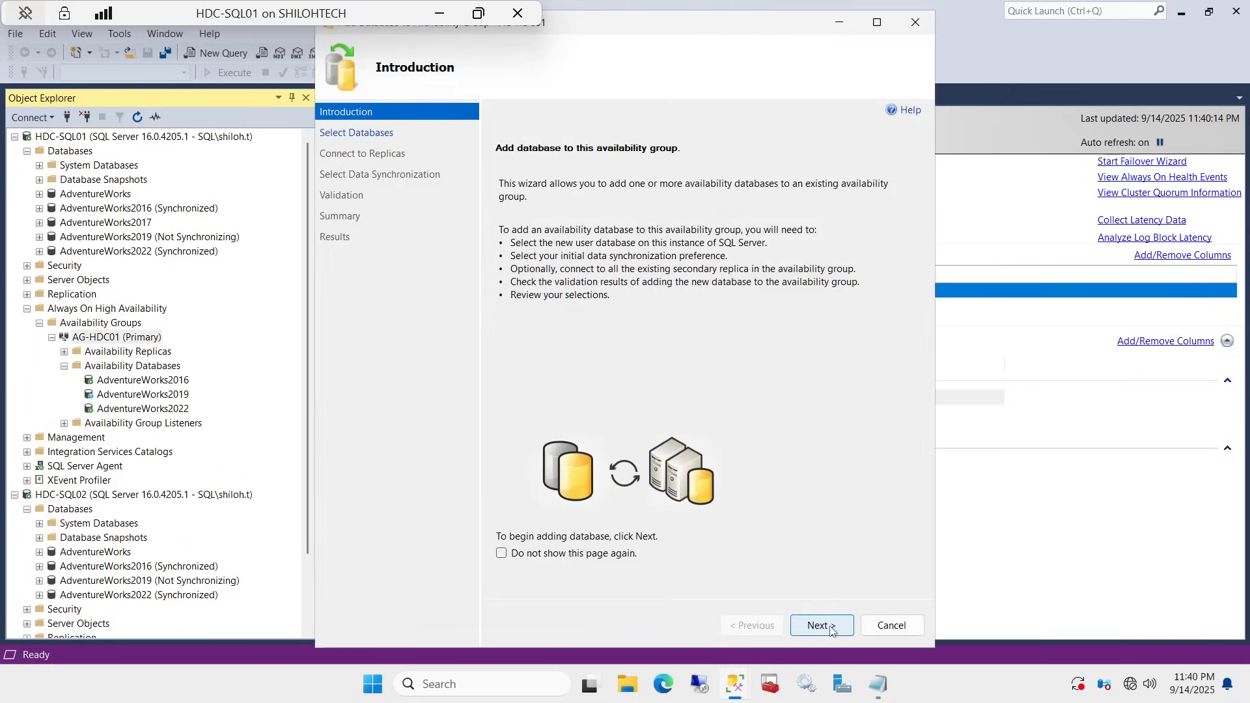
pyautogui.click(820, 626)
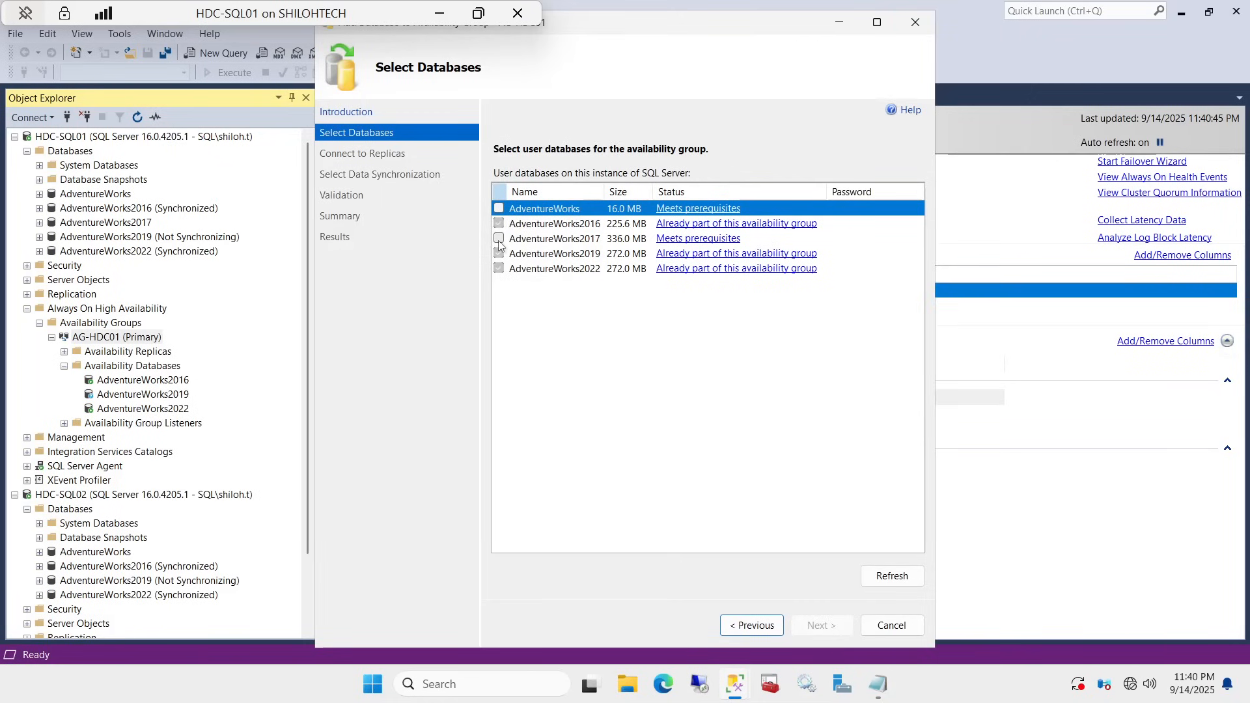
pyautogui.click(499, 238)
pyautogui.click(819, 625)
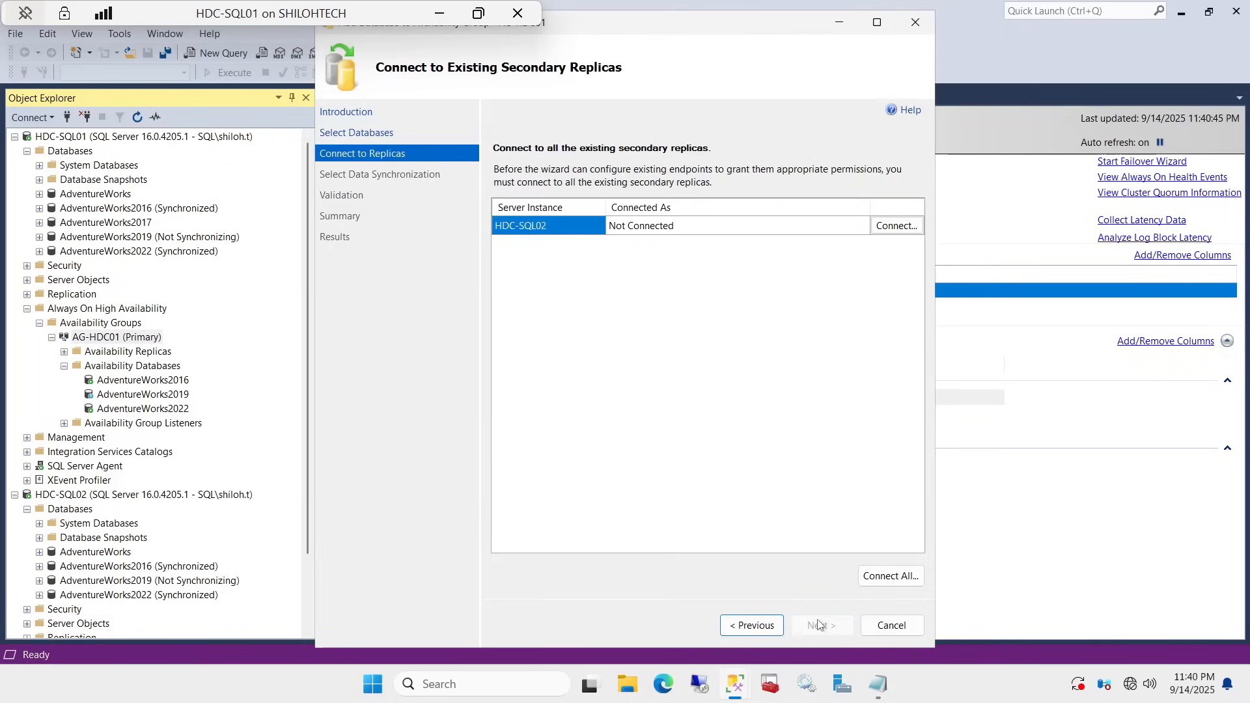
# - Connect to secondary replica HDC-SQL02 with Windows Authentication and complete adding AdventureWorks2017 to AG-HDC01 with automatic seeding
pyautogui.click(897, 226)
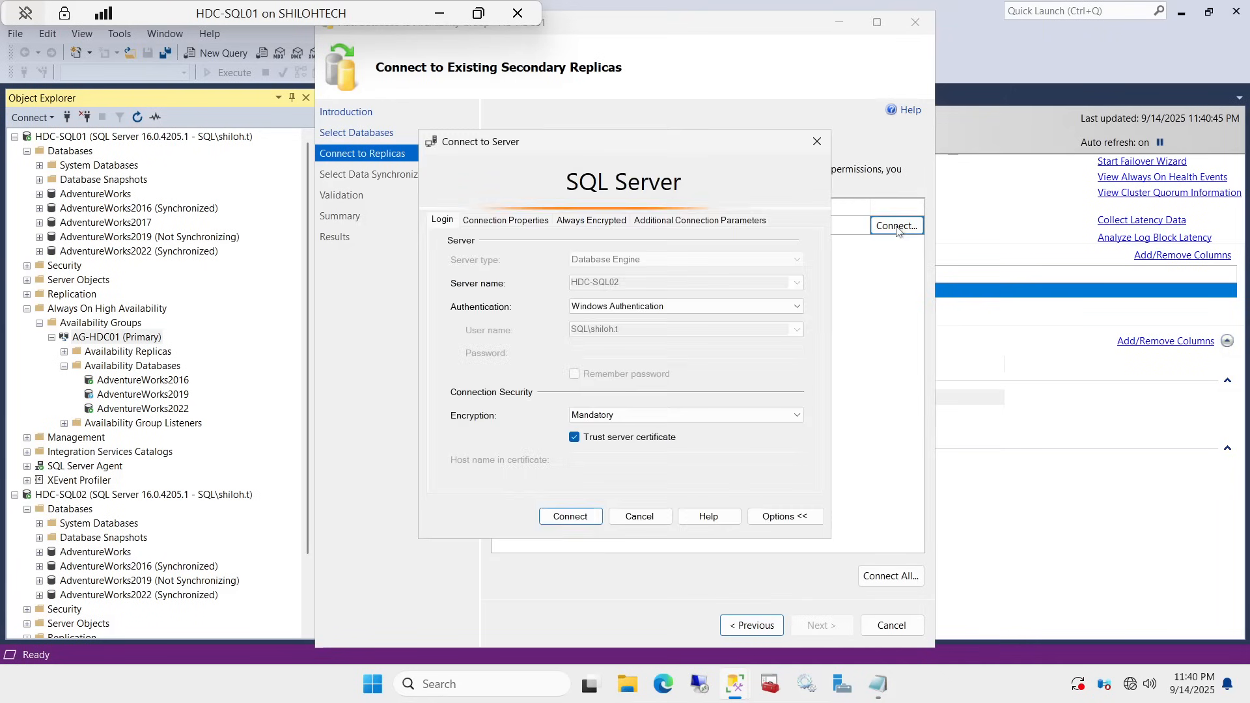
pyautogui.click(567, 517)
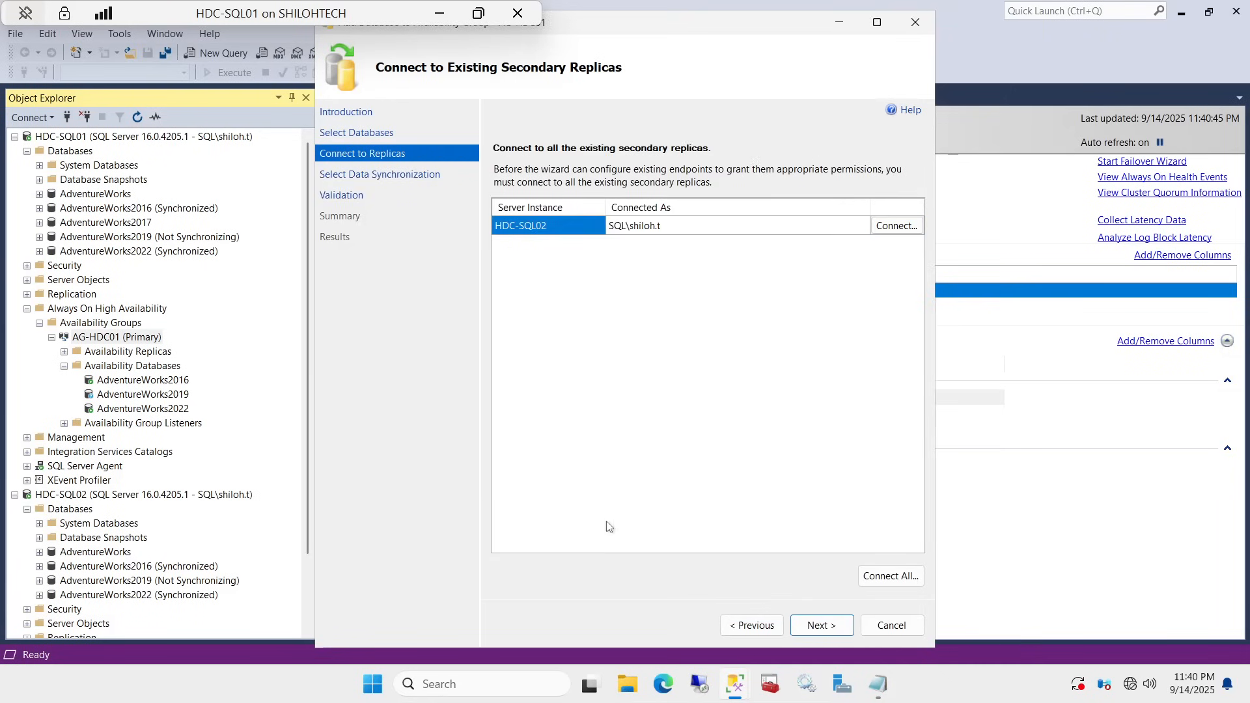
pyautogui.click(836, 620)
pyautogui.click(836, 620)
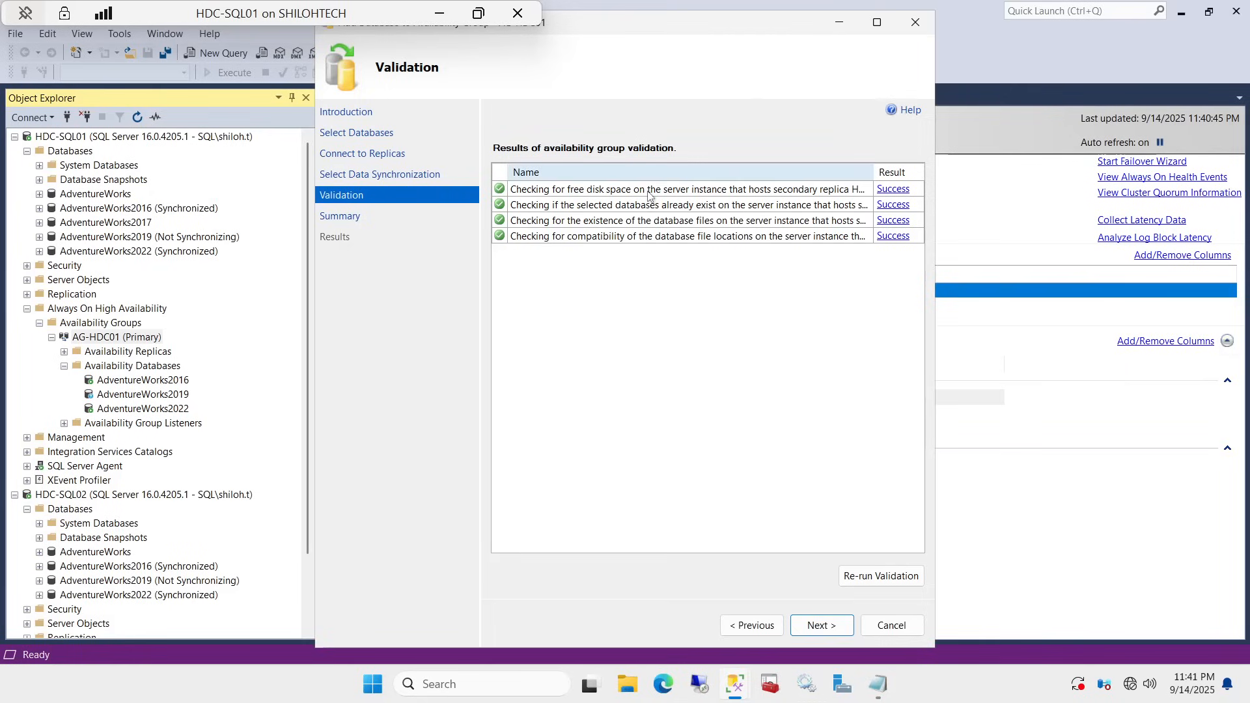
pyautogui.click(839, 631)
pyautogui.click(839, 629)
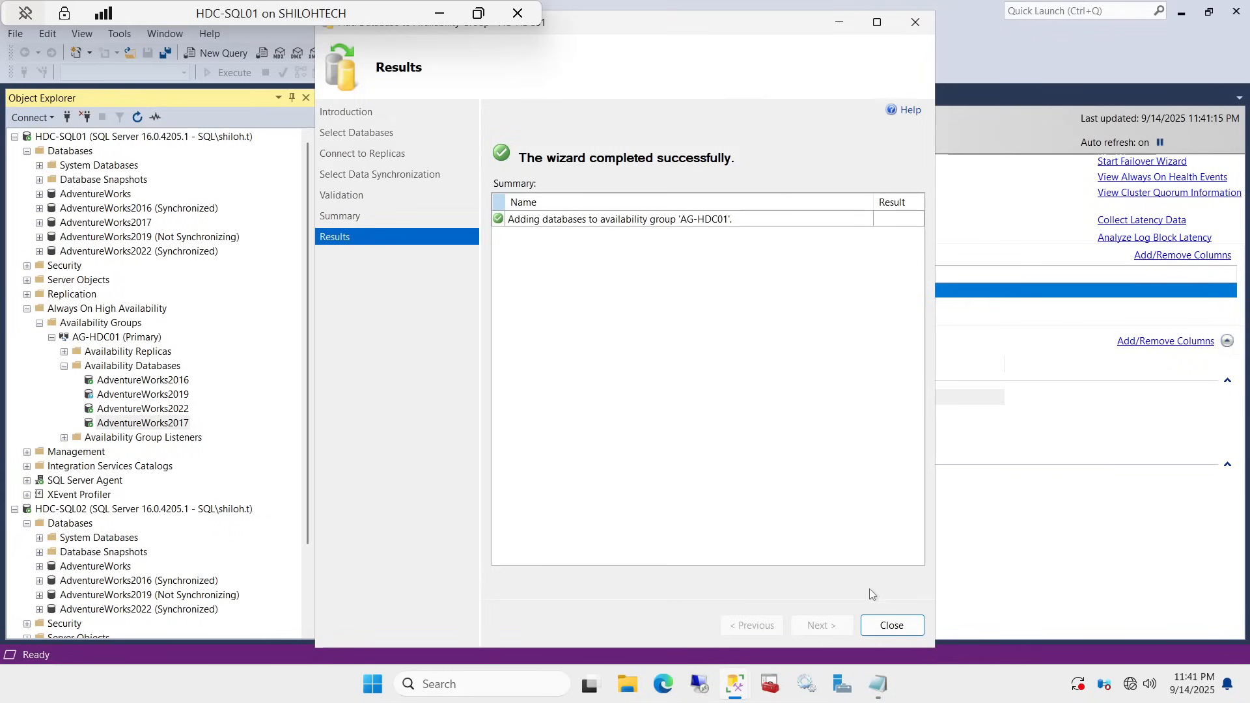
pyautogui.click(892, 625)
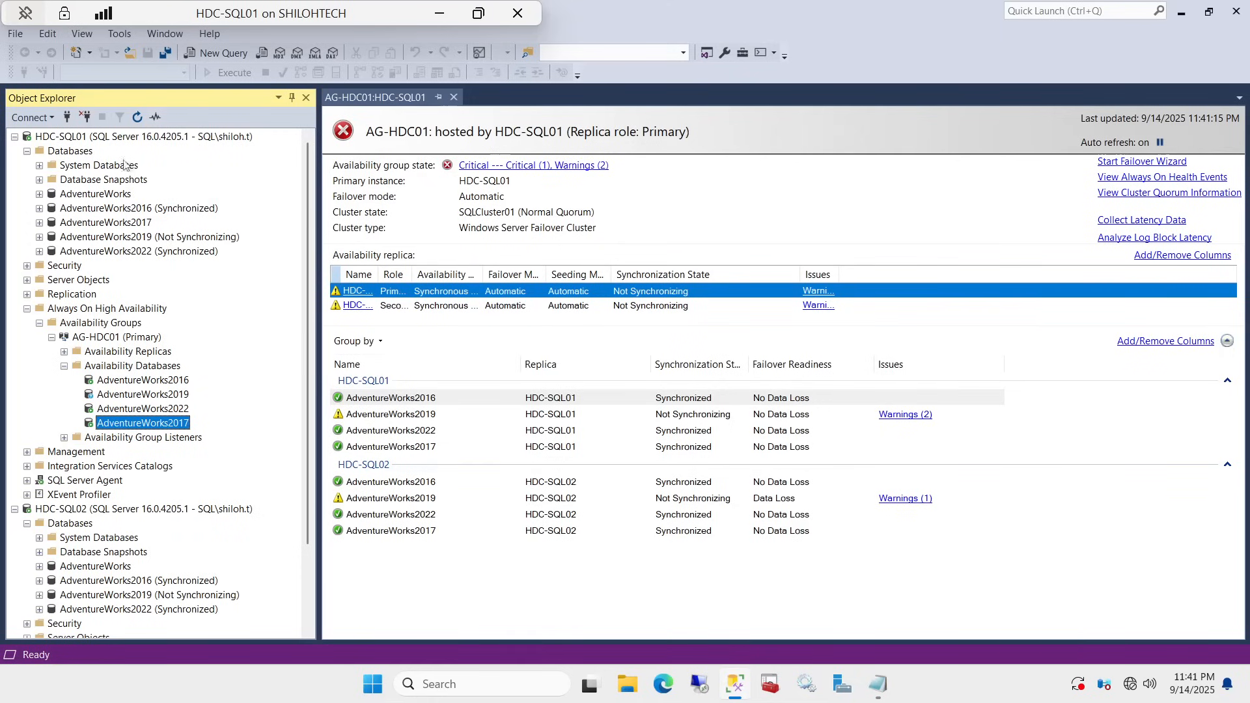
# - Refresh the HDC-SQL01 server tree and list its databases to check the status of AdventureWorks2017
pyautogui.rightClick(156, 136)
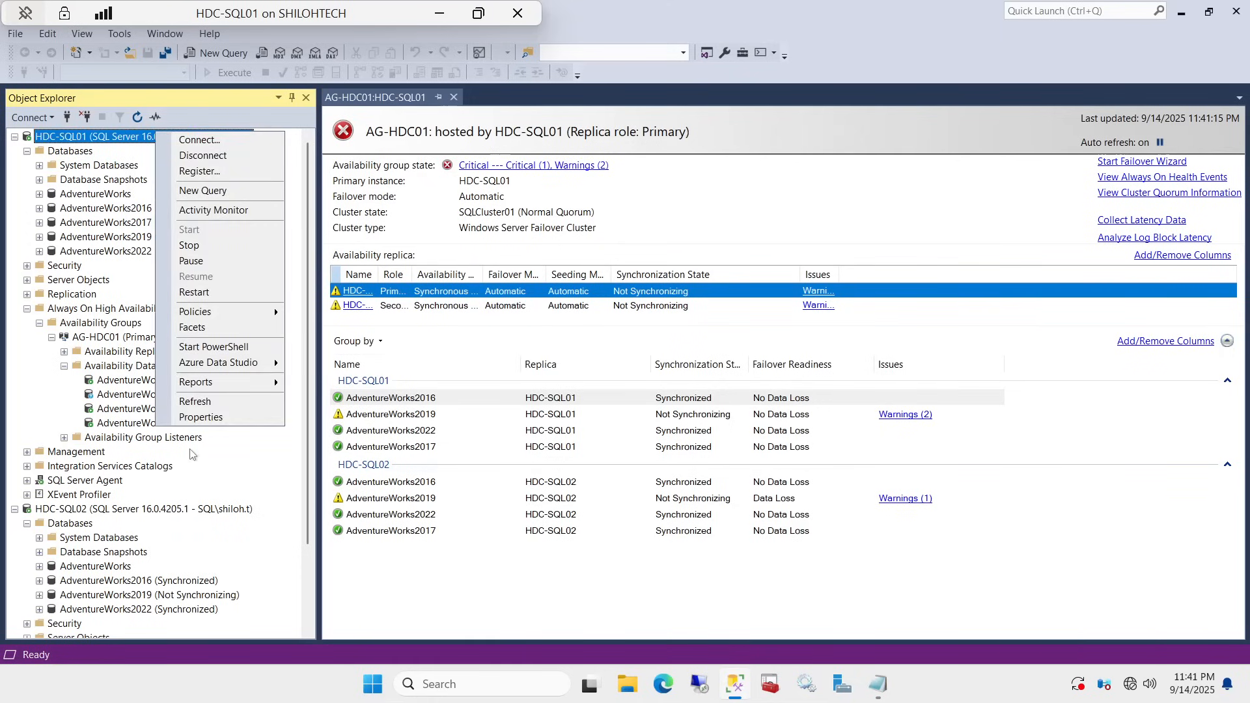
pyautogui.click(196, 401)
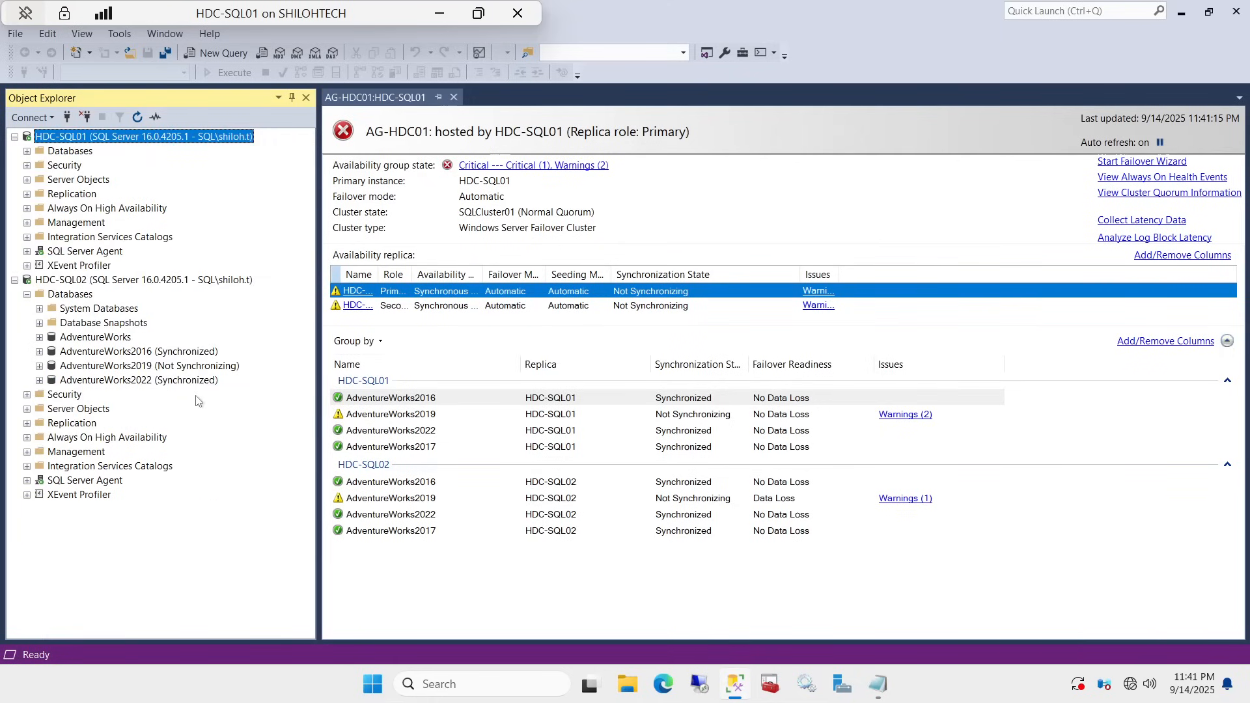
pyautogui.click(27, 151)
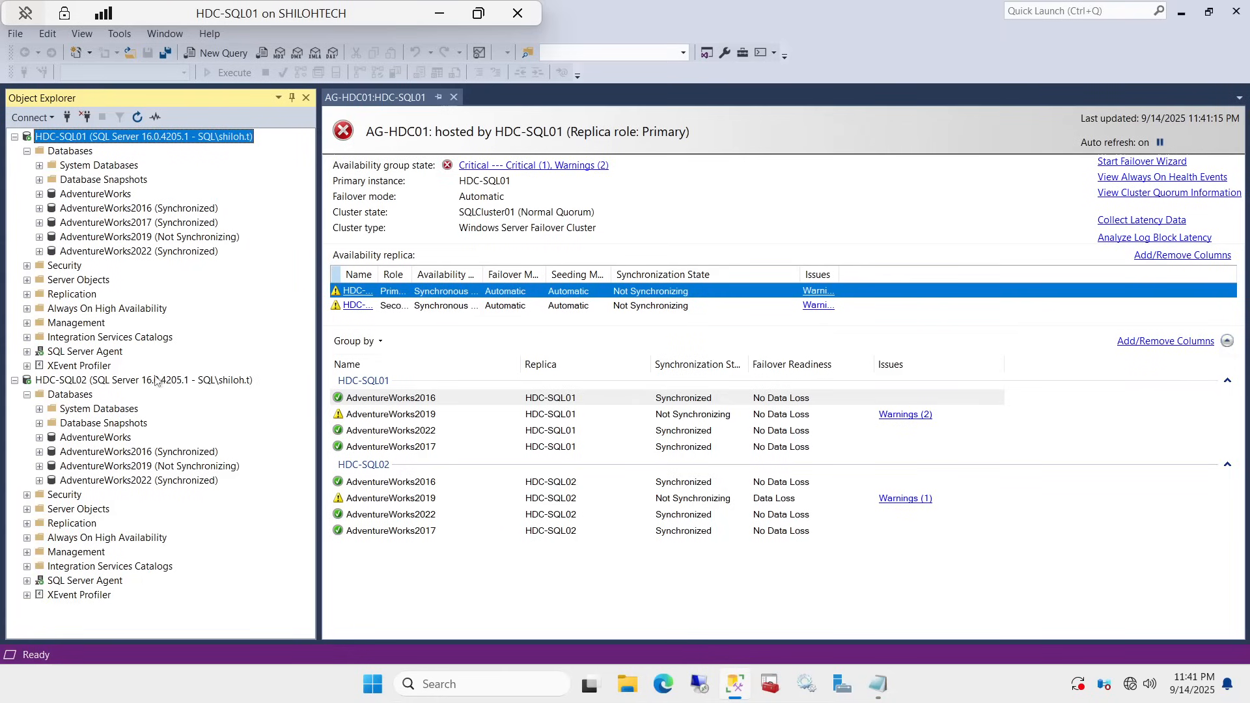
# - Refresh the HDC-SQL02 server tree and list its databases to check the status of AdventureWorks2017
pyautogui.rightClick(117, 385)
pyautogui.click(143, 637)
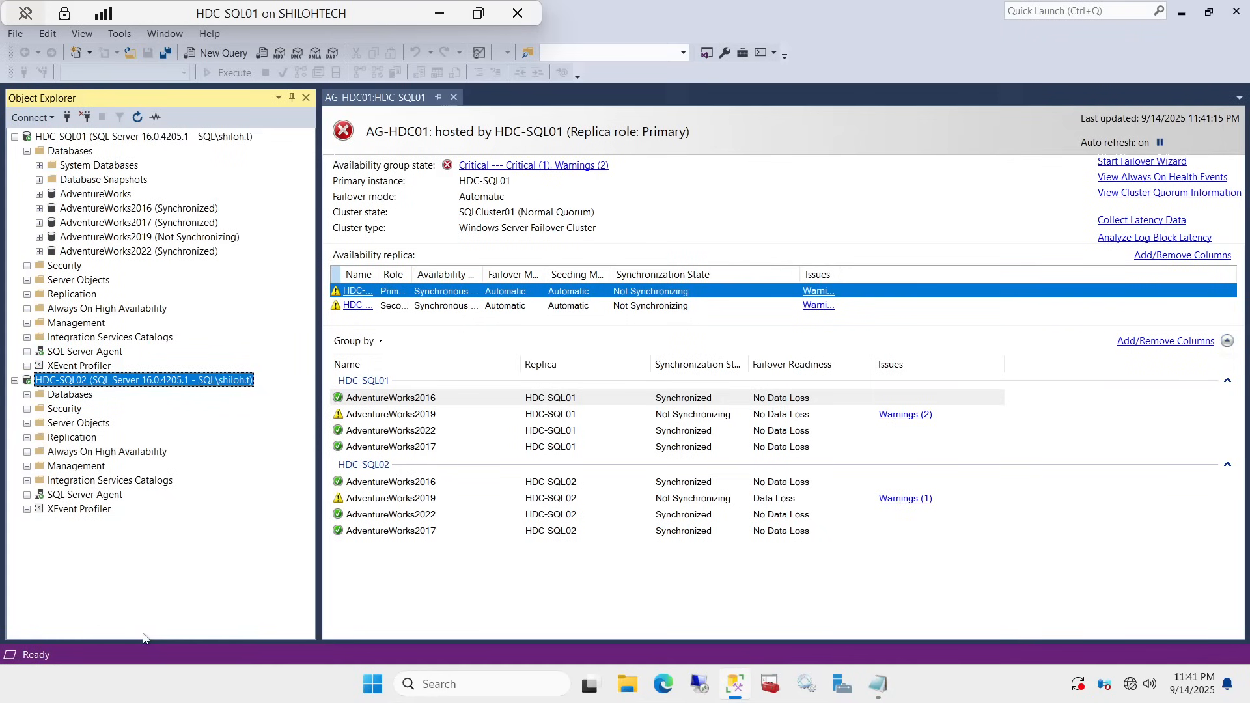
pyautogui.click(27, 395)
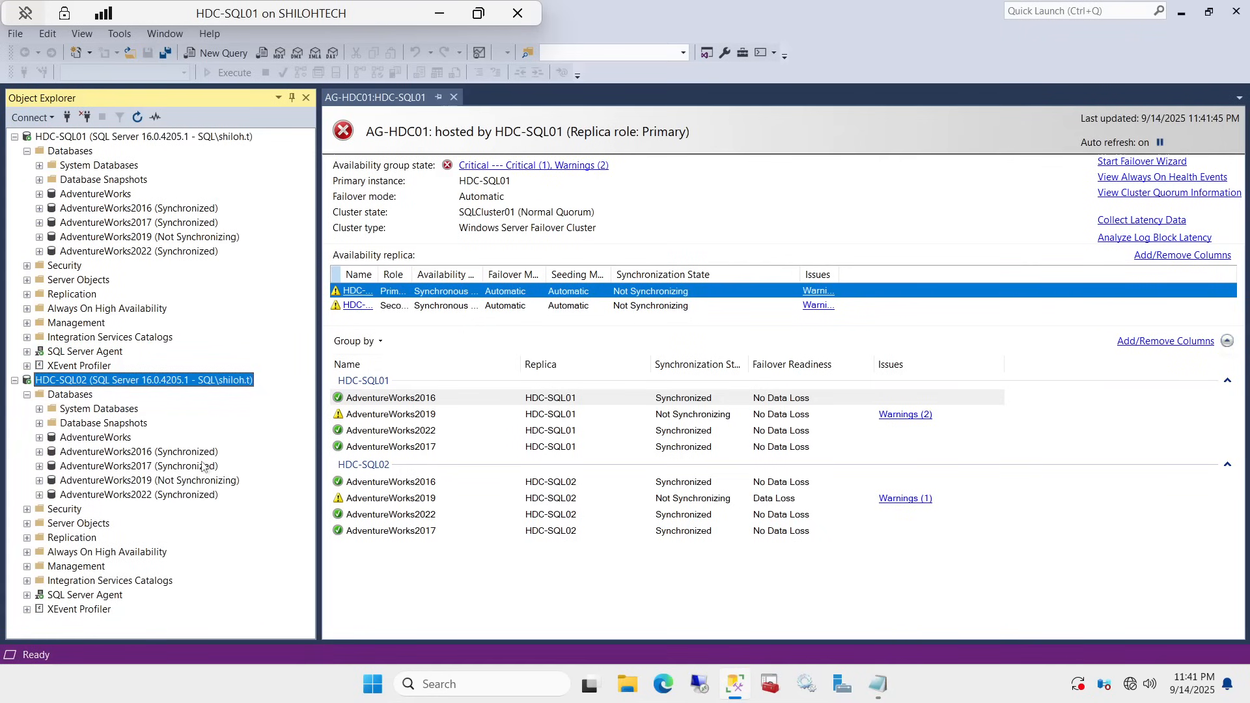
# - Switch to the untitled Notepad task list to check the next availability group task, and minimize it again
pyautogui.moveTo(879, 684)
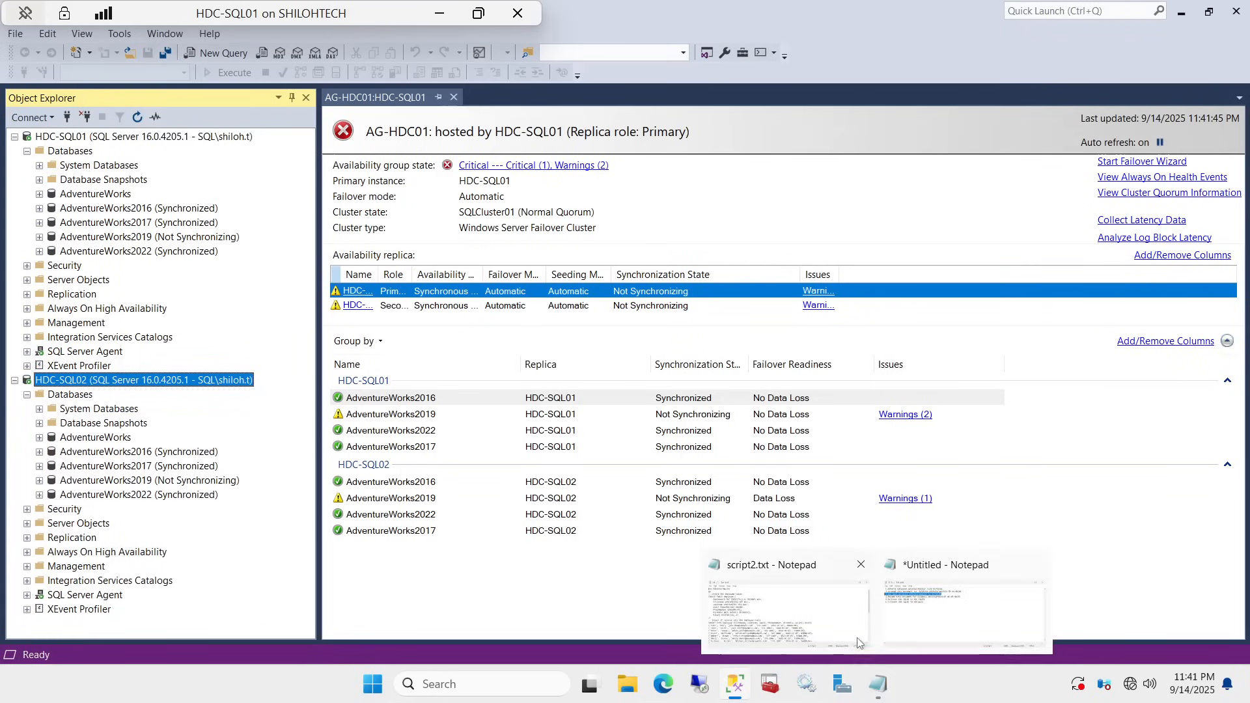
pyautogui.click(910, 611)
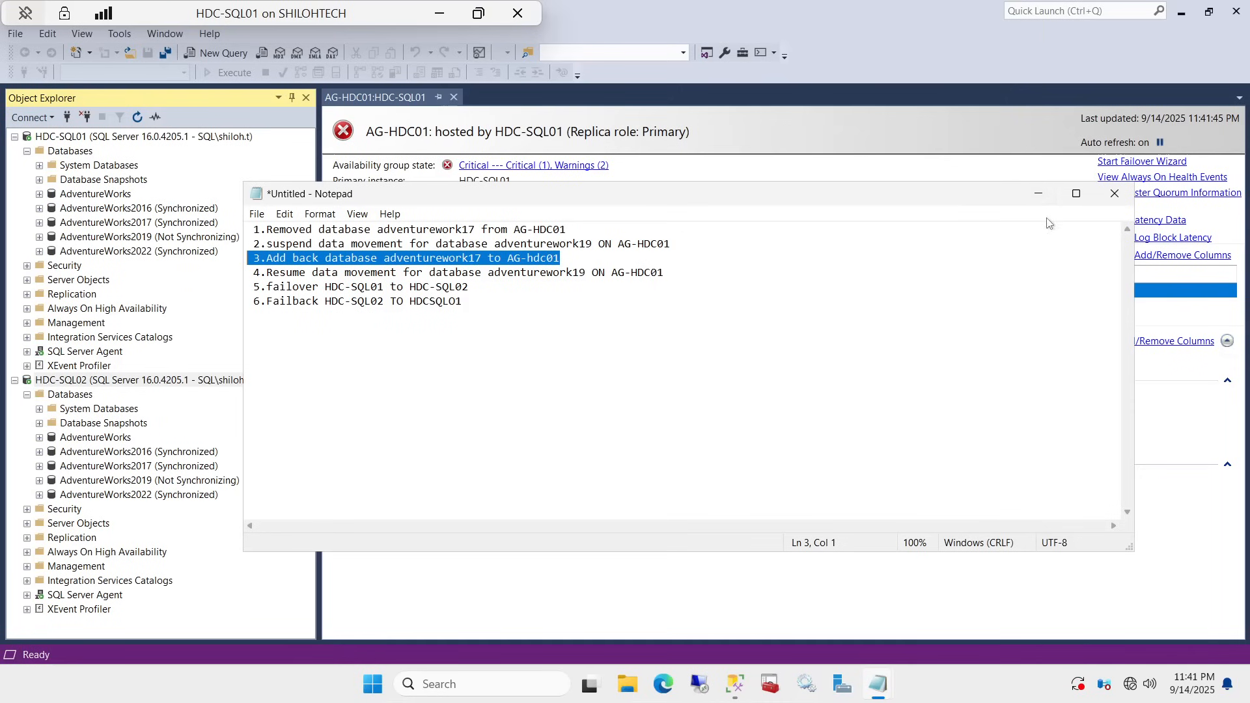
pyautogui.click(1038, 196)
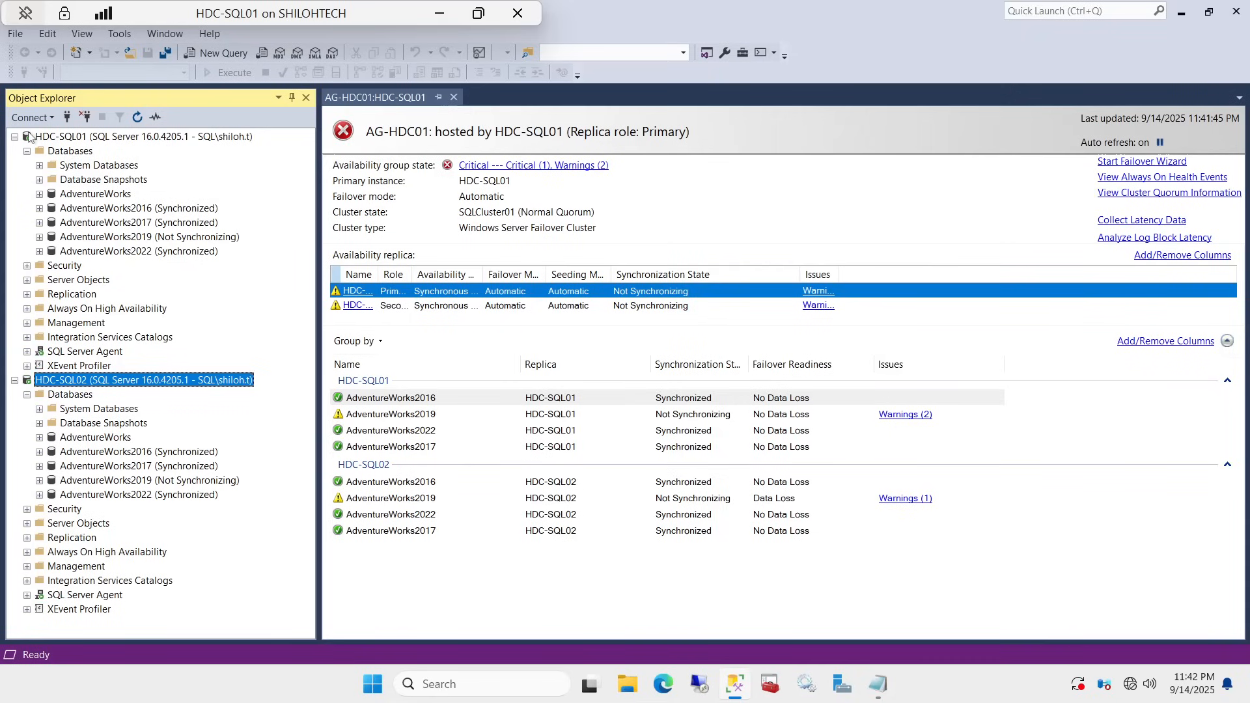
# - Resume data movement for AdventureWorks2019 among the AG-HDC01 availability databases on primary replica HDC-SQL01
pyautogui.click(75, 137)
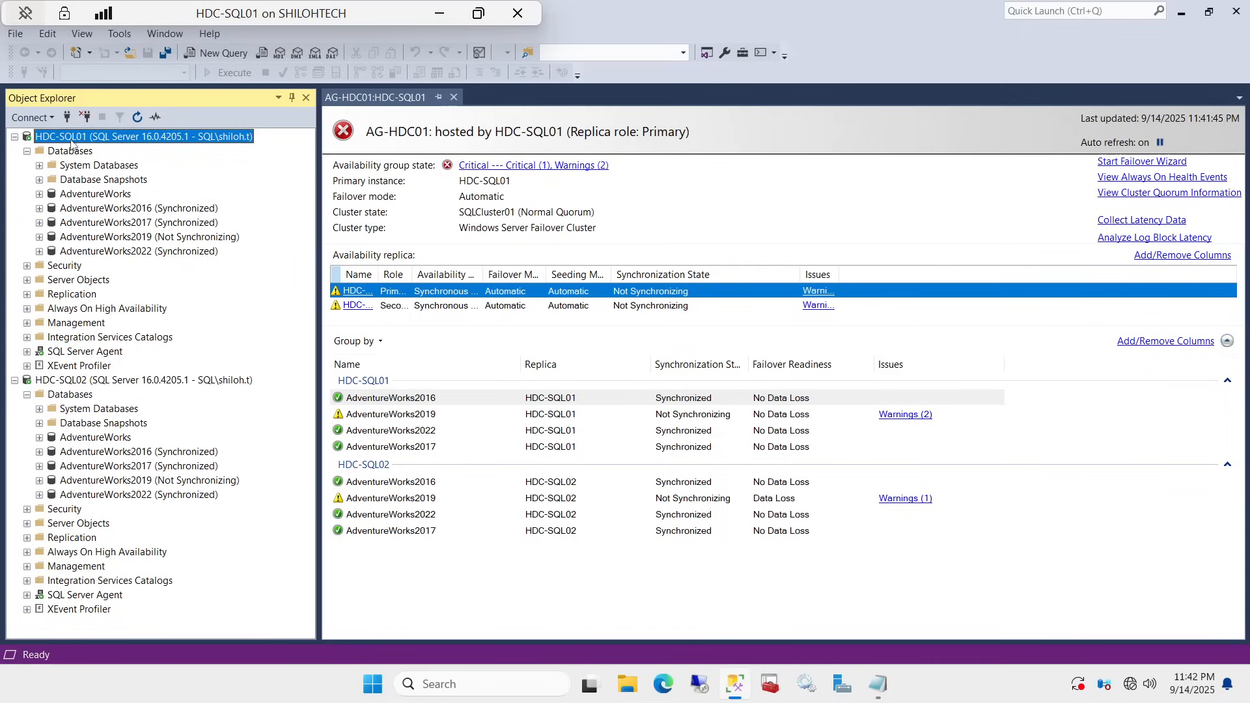
pyautogui.click(99, 382)
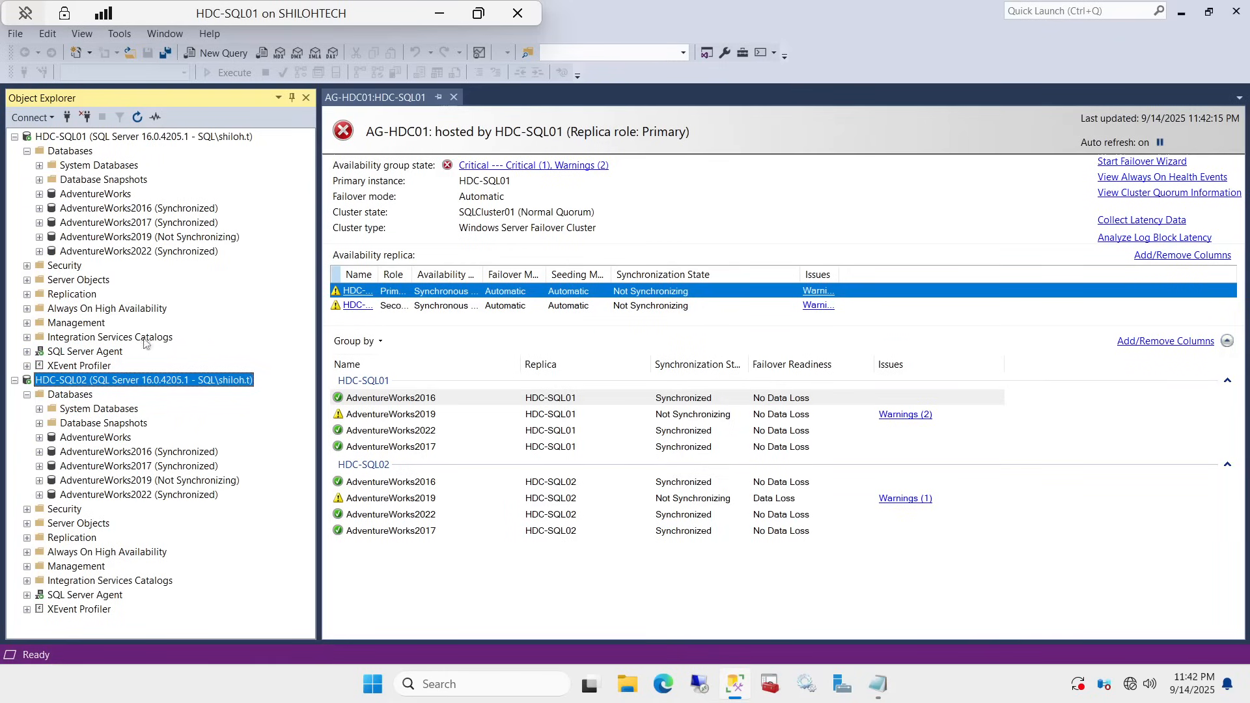
pyautogui.click(72, 140)
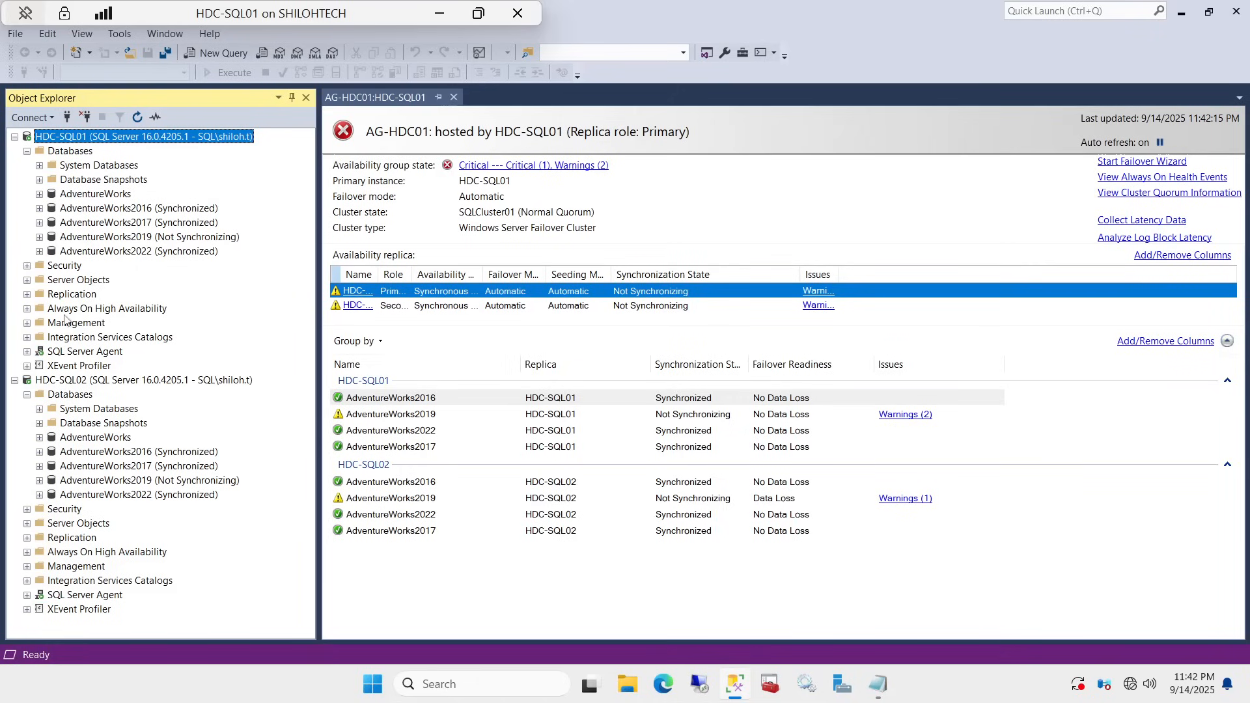
pyautogui.click(27, 310)
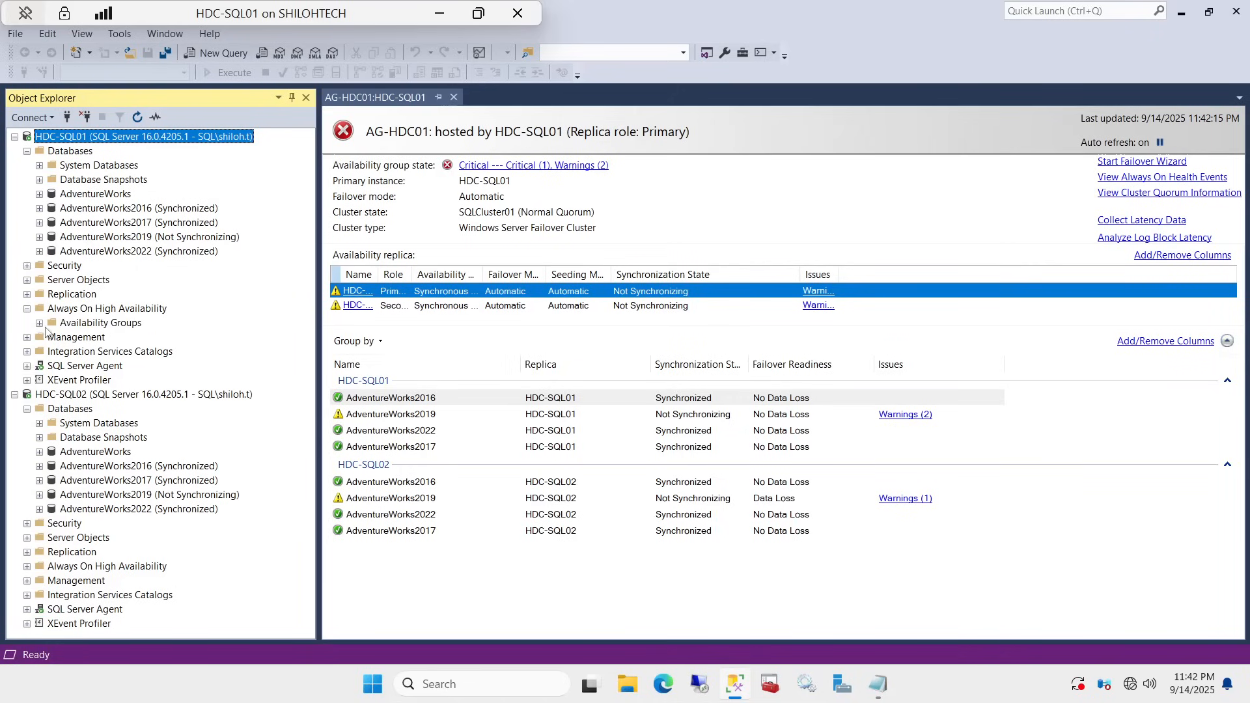
pyautogui.click(39, 324)
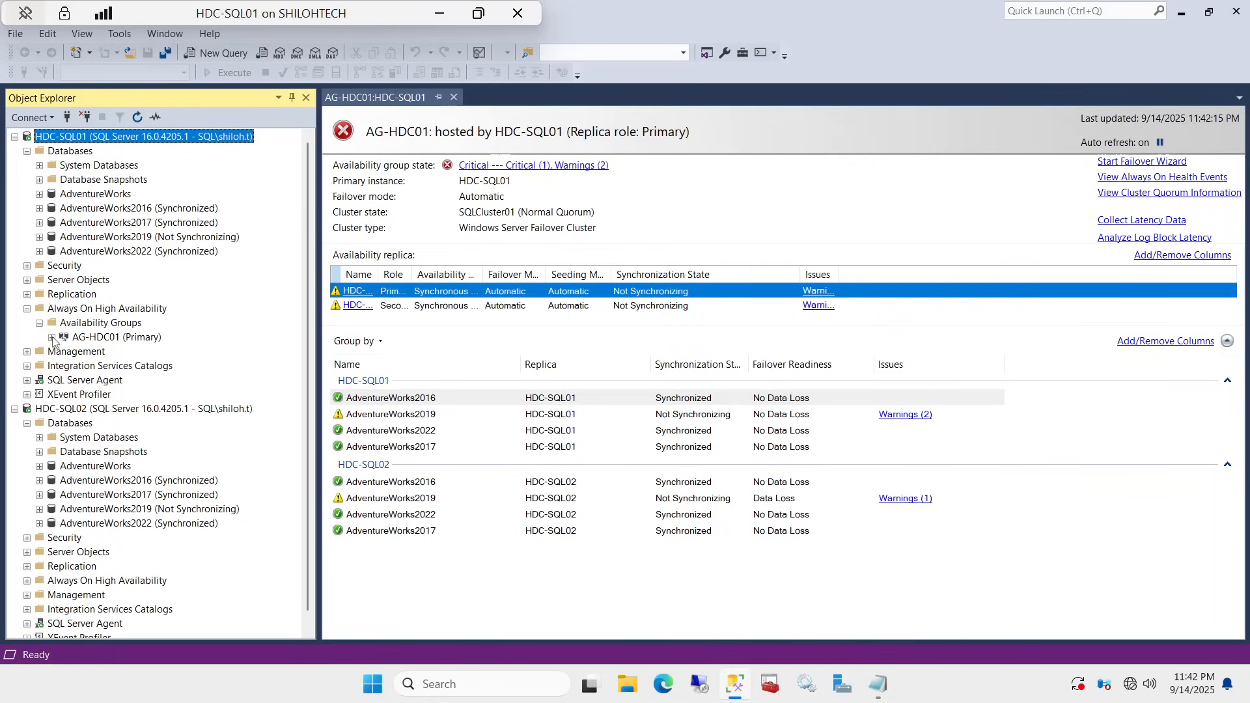
pyautogui.click(51, 338)
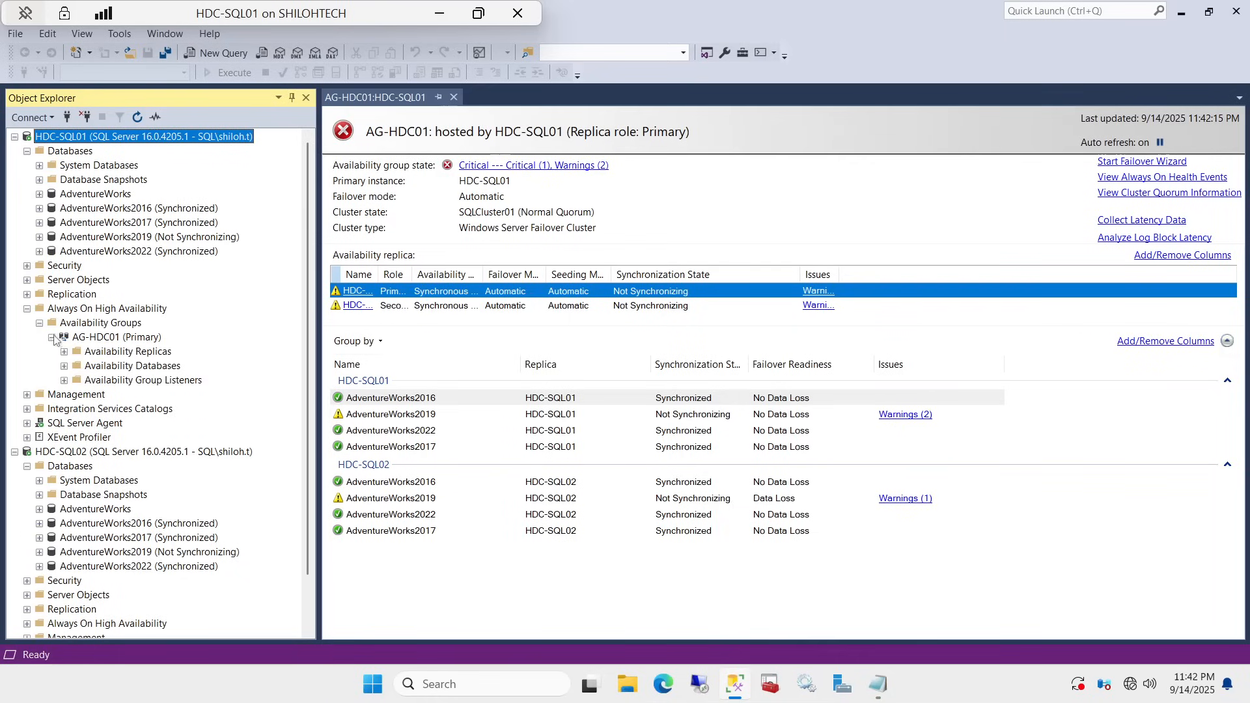
pyautogui.click(64, 366)
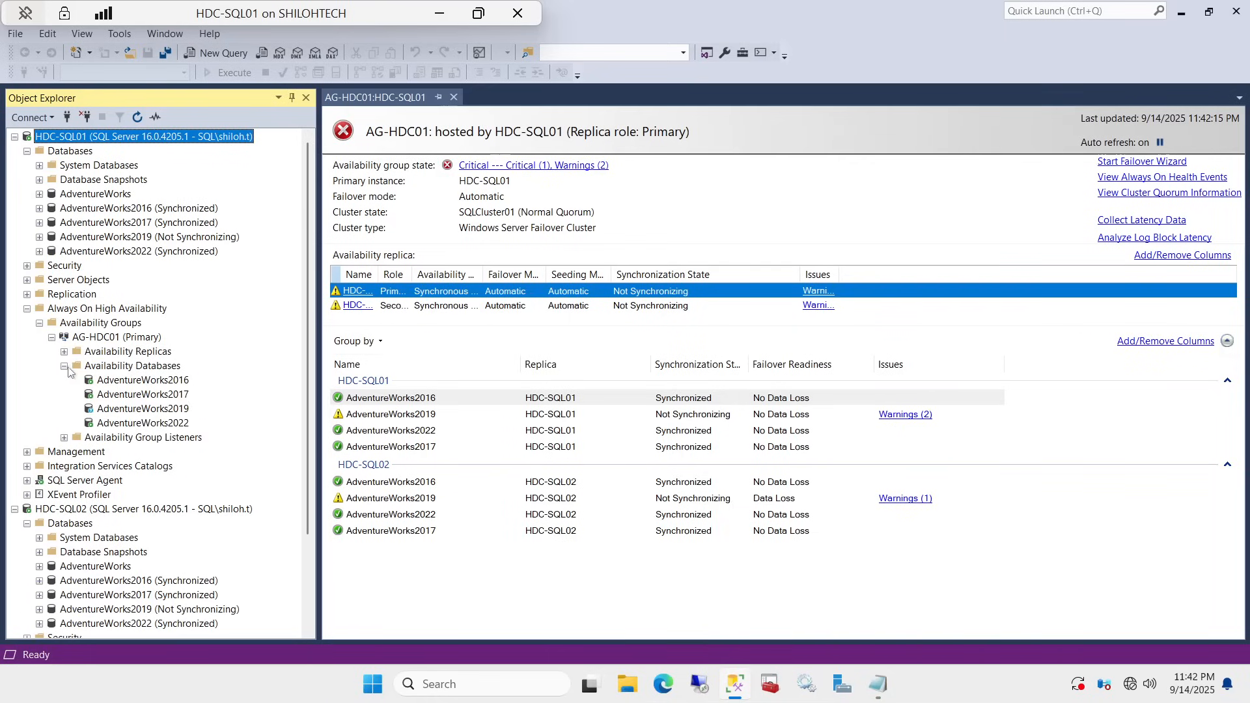
pyautogui.rightClick(177, 415)
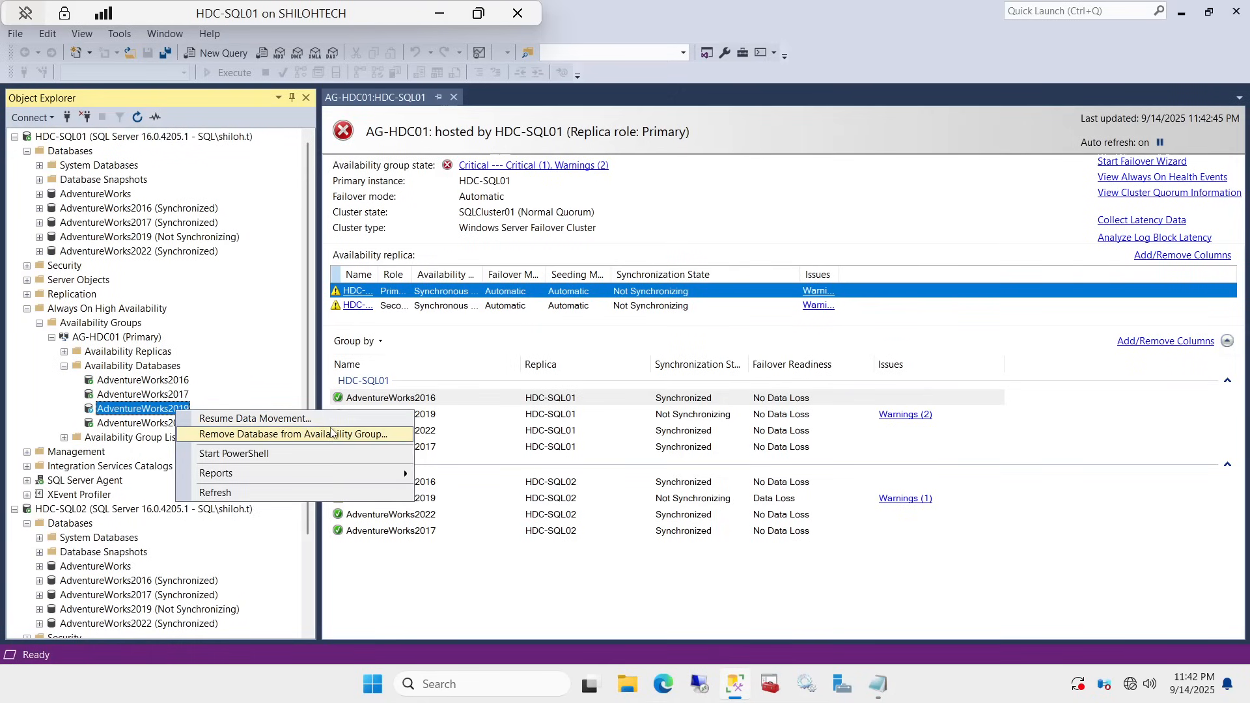
pyautogui.click(265, 422)
pyautogui.click(695, 492)
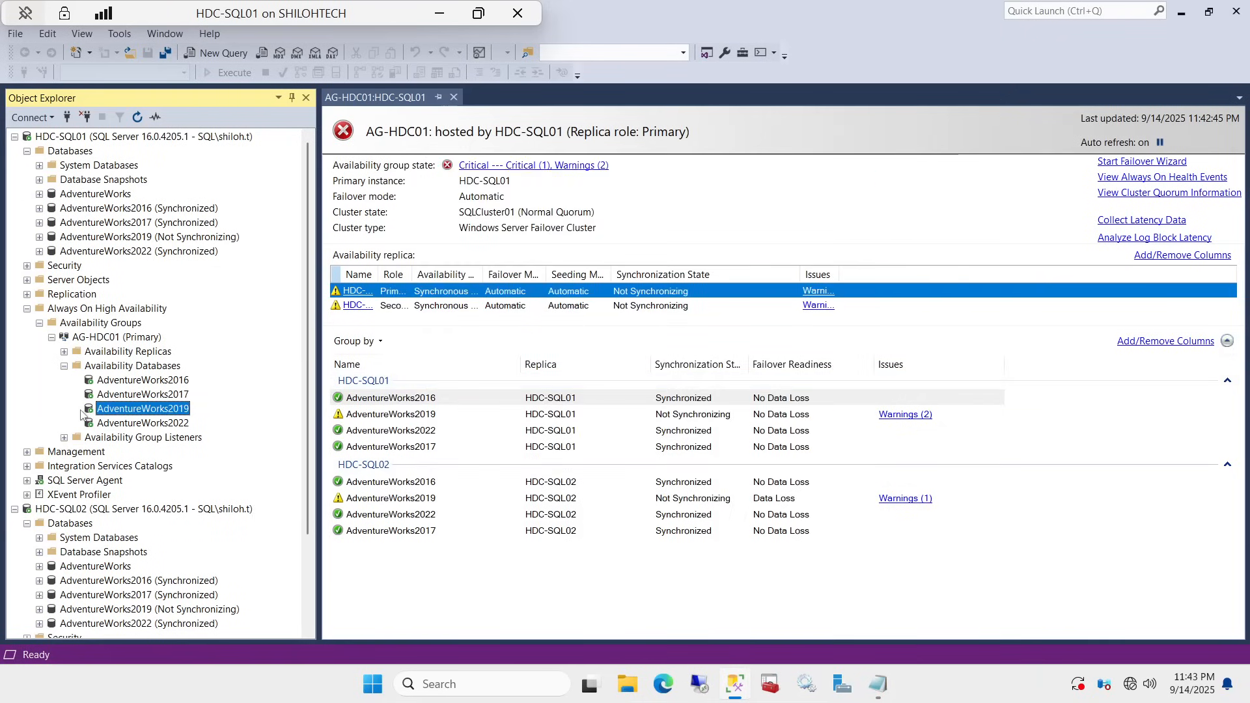
# - Refresh the HDC-SQL01 and HDC-SQL02 server trees and list their databases to check the synchronization status of AdventureWorks2019
pyautogui.rightClick(172, 136)
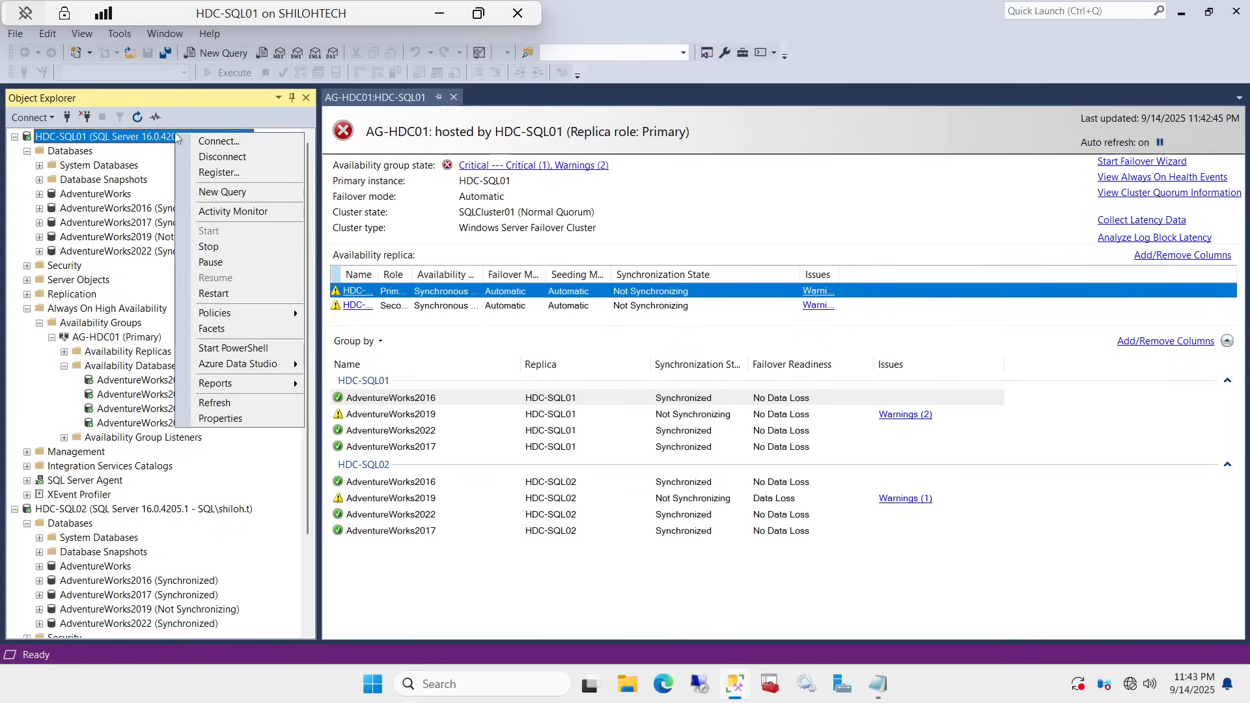
pyautogui.click(216, 404)
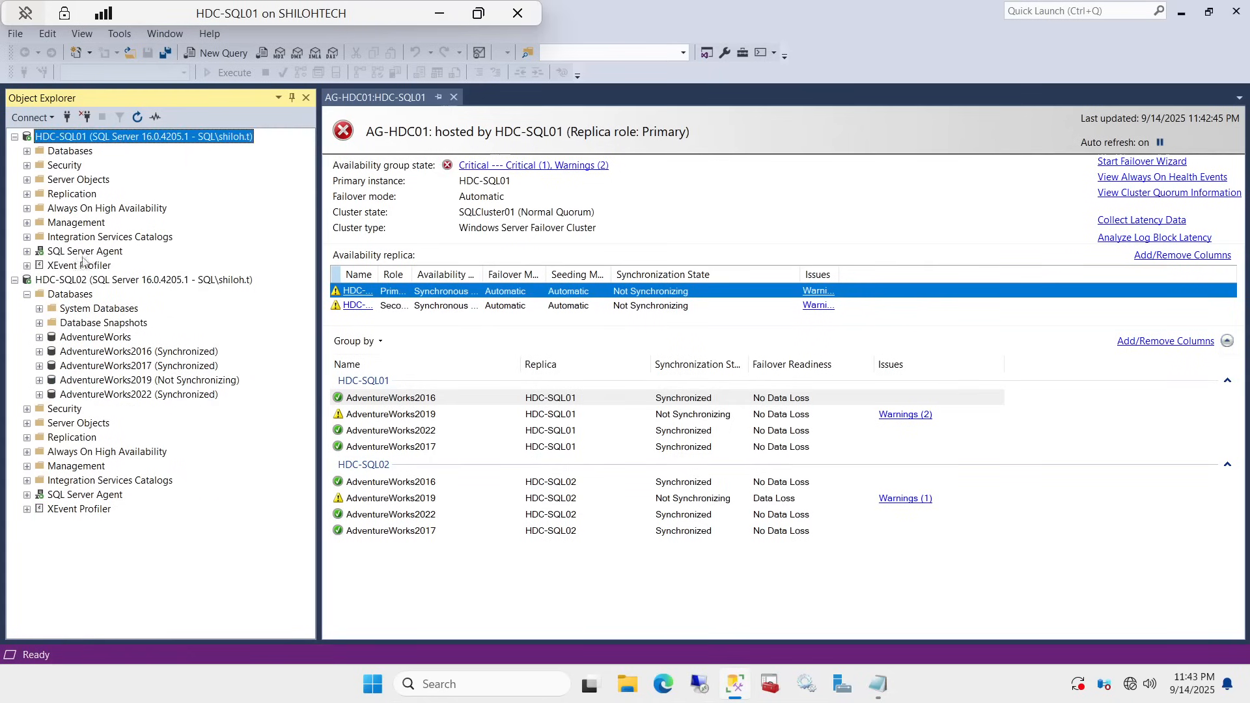
pyautogui.click(27, 151)
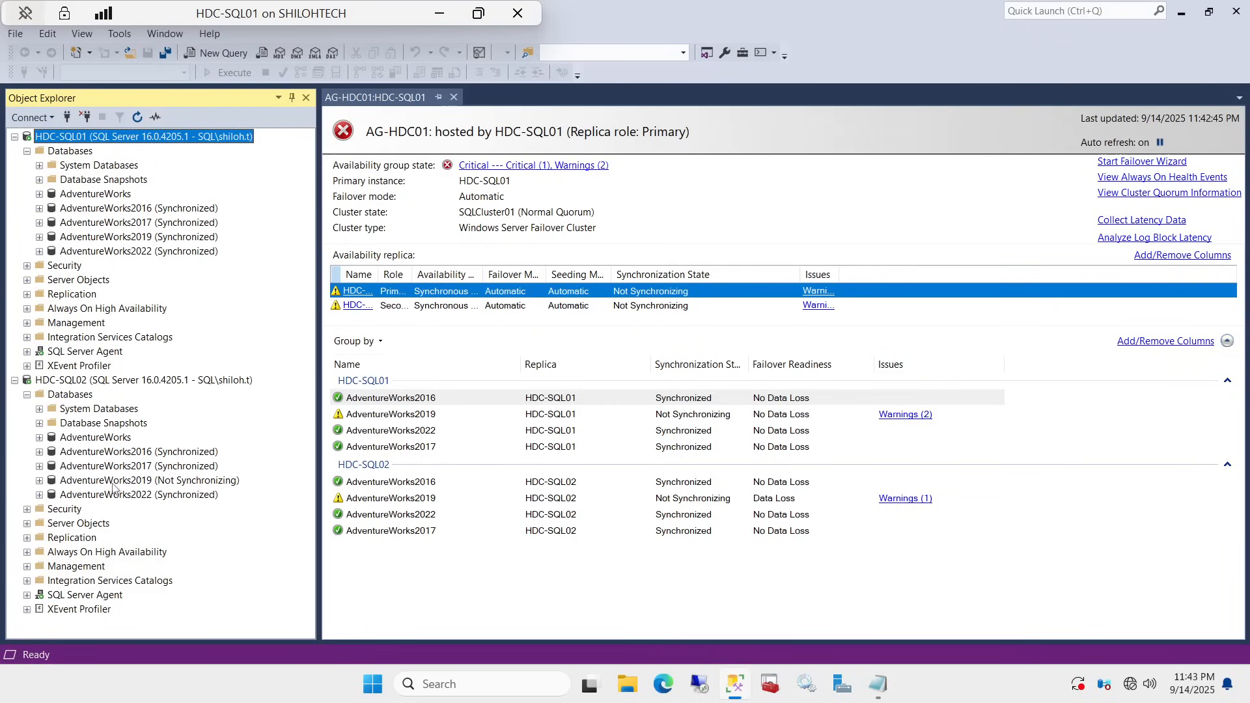
pyautogui.rightClick(123, 379)
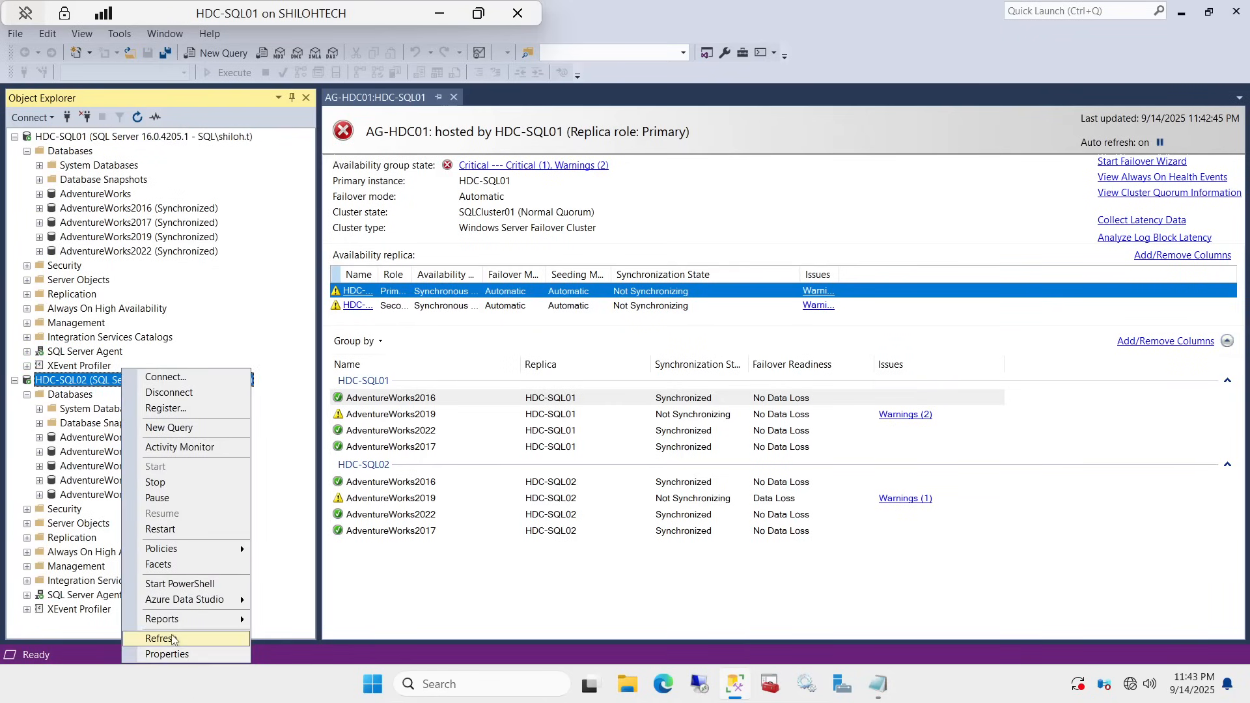
pyautogui.click(173, 639)
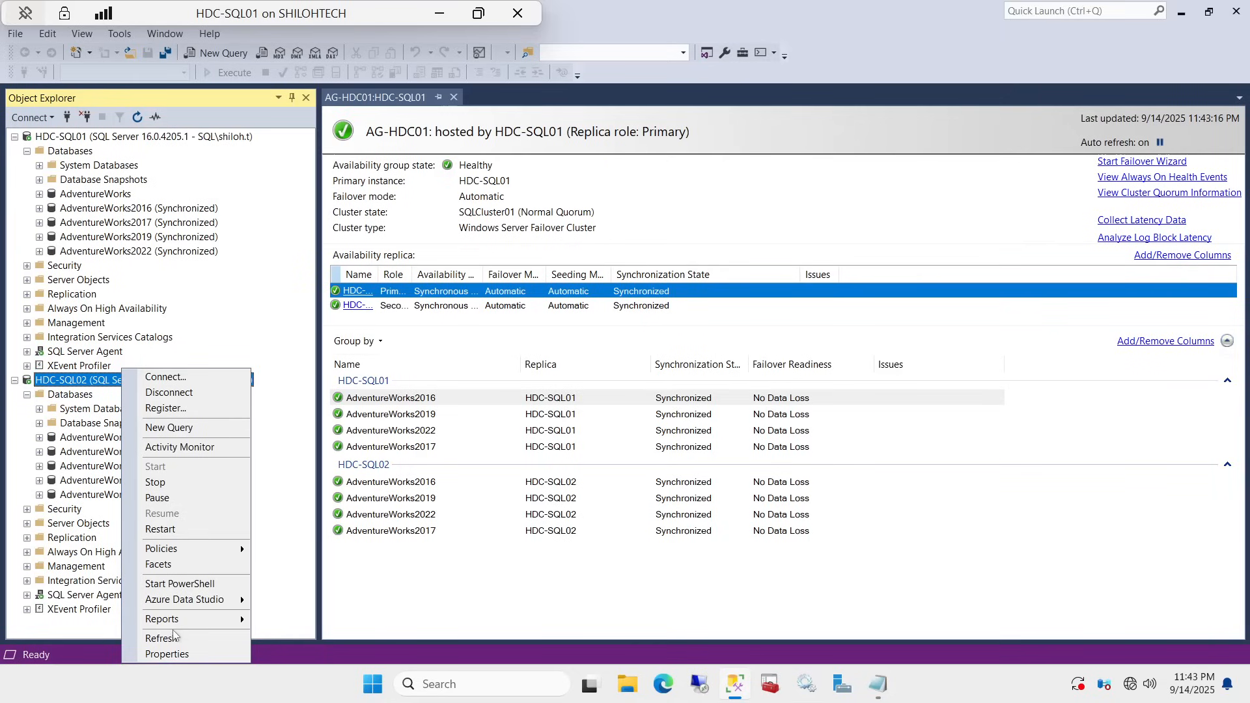
pyautogui.click(26, 395)
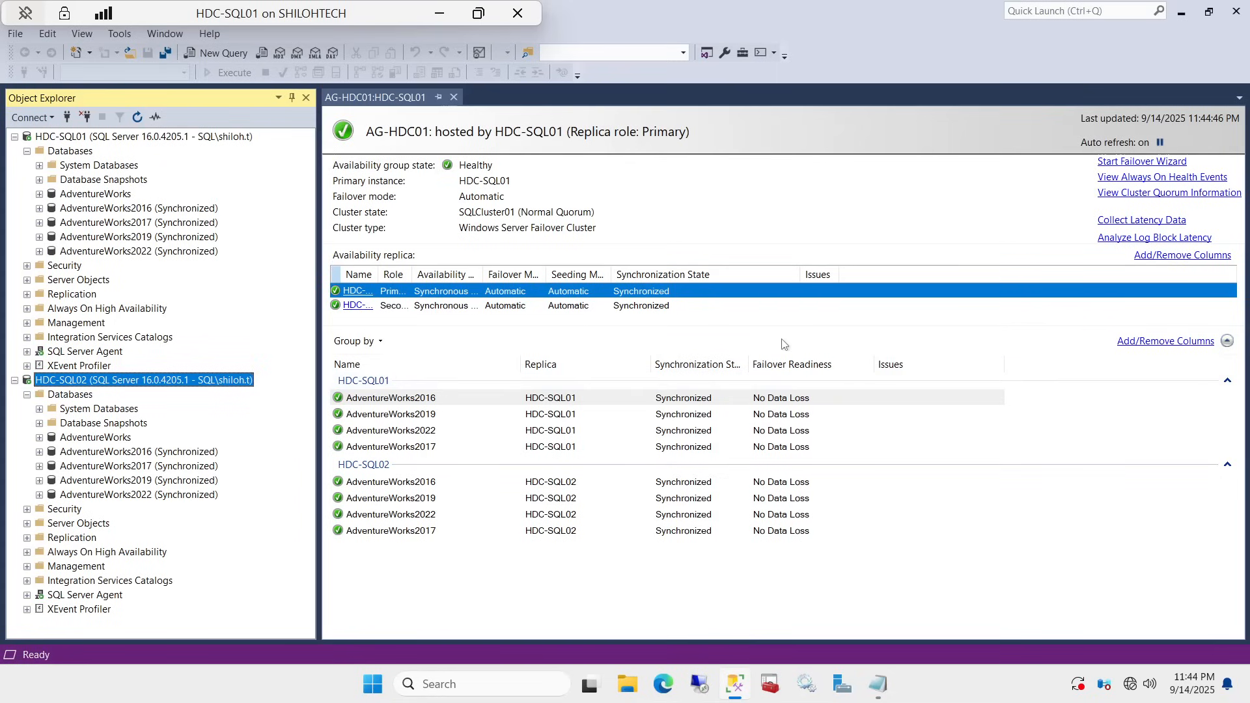
# - Review the failover task in the Notepad list, highlighting source HDC-SQL01 and target HDC-SQL02, and minimize the list
pyautogui.moveTo(874, 700)
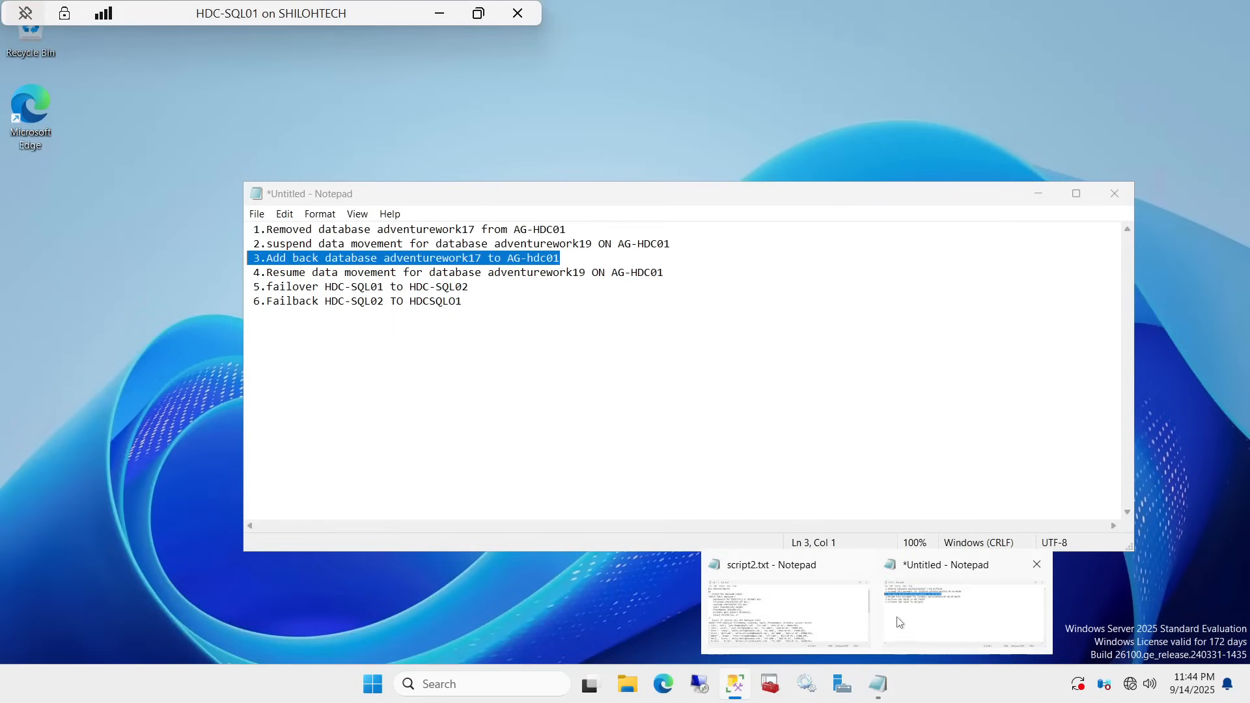
pyautogui.click(900, 624)
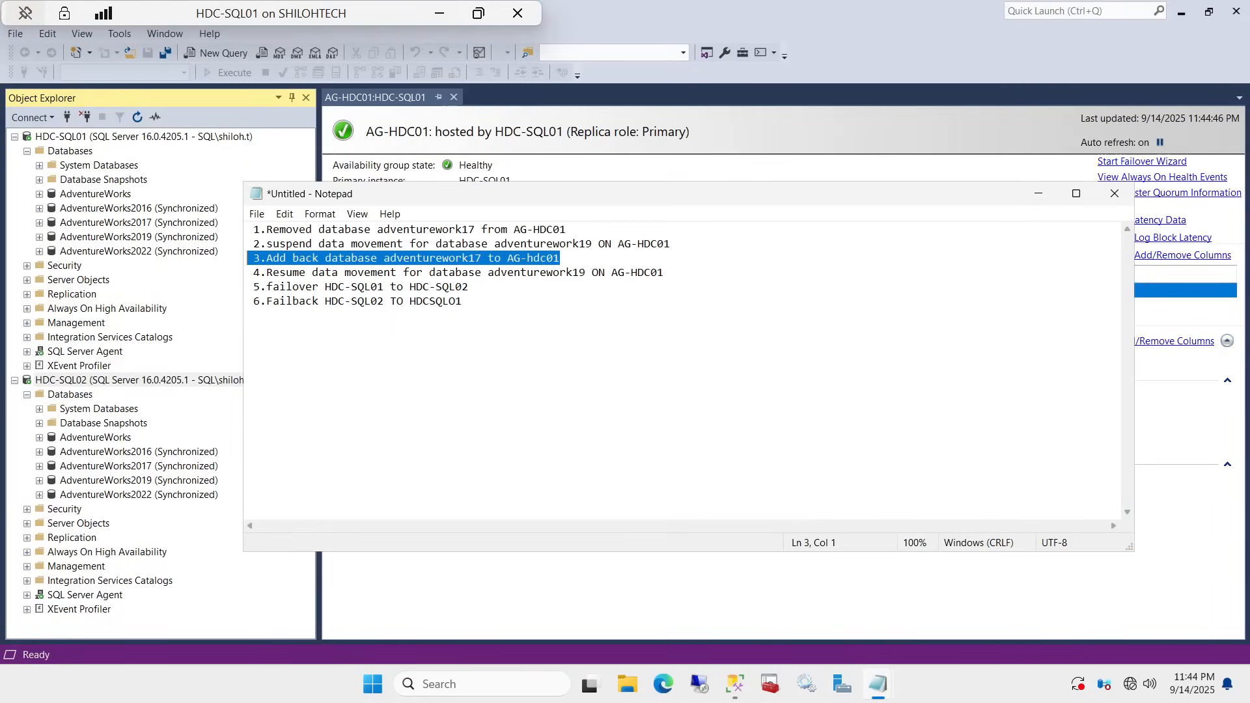
pyautogui.click(385, 287)
pyautogui.moveTo(384, 287); pyautogui.dragTo(345, 288)
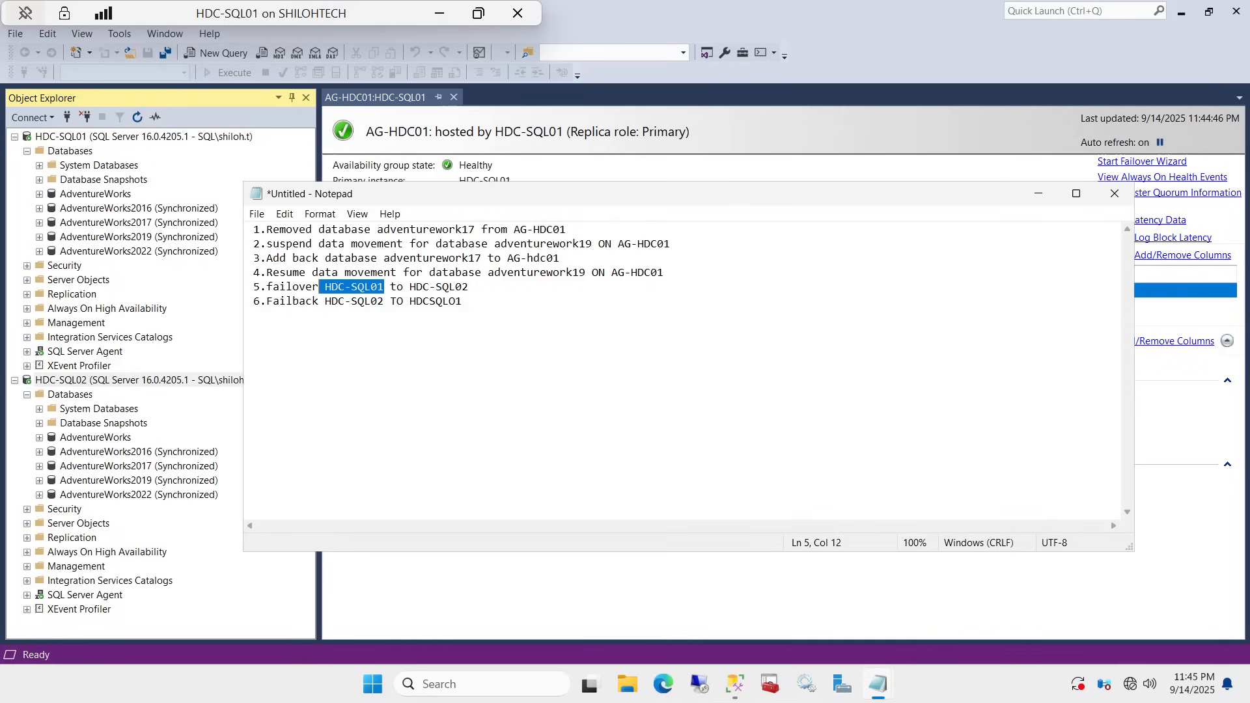
pyautogui.moveTo(409, 287); pyautogui.dragTo(469, 288)
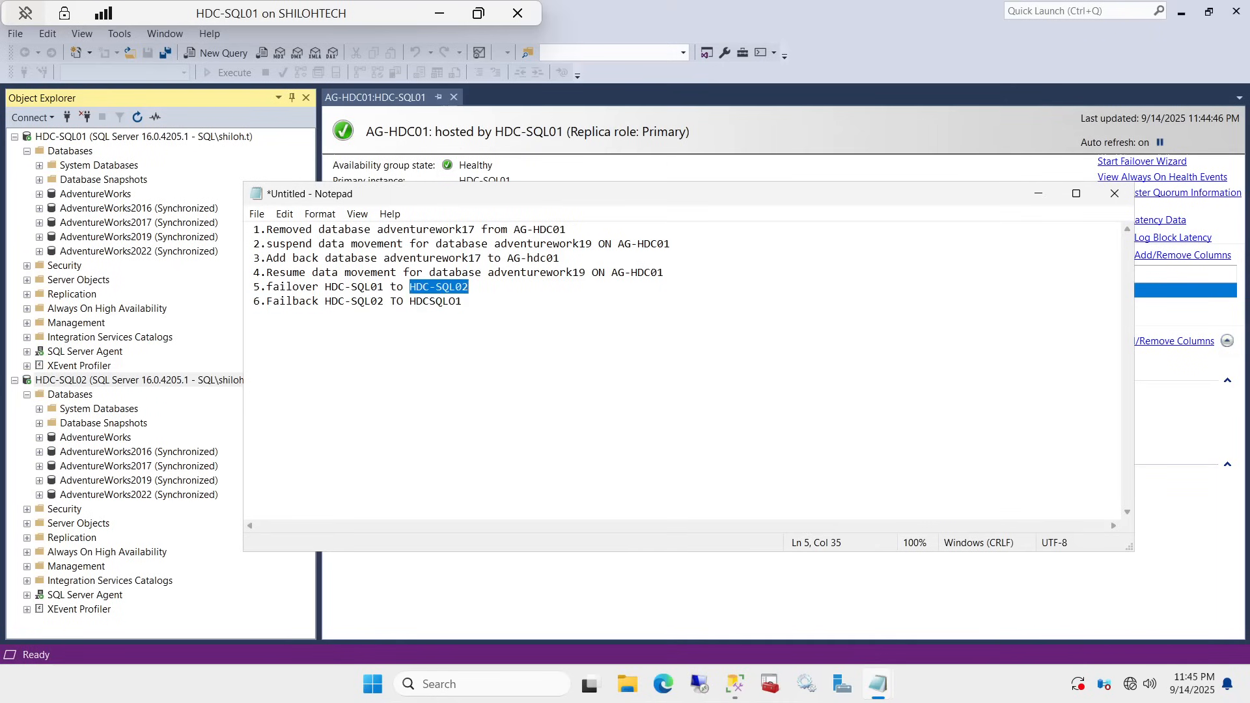
pyautogui.click(1038, 193)
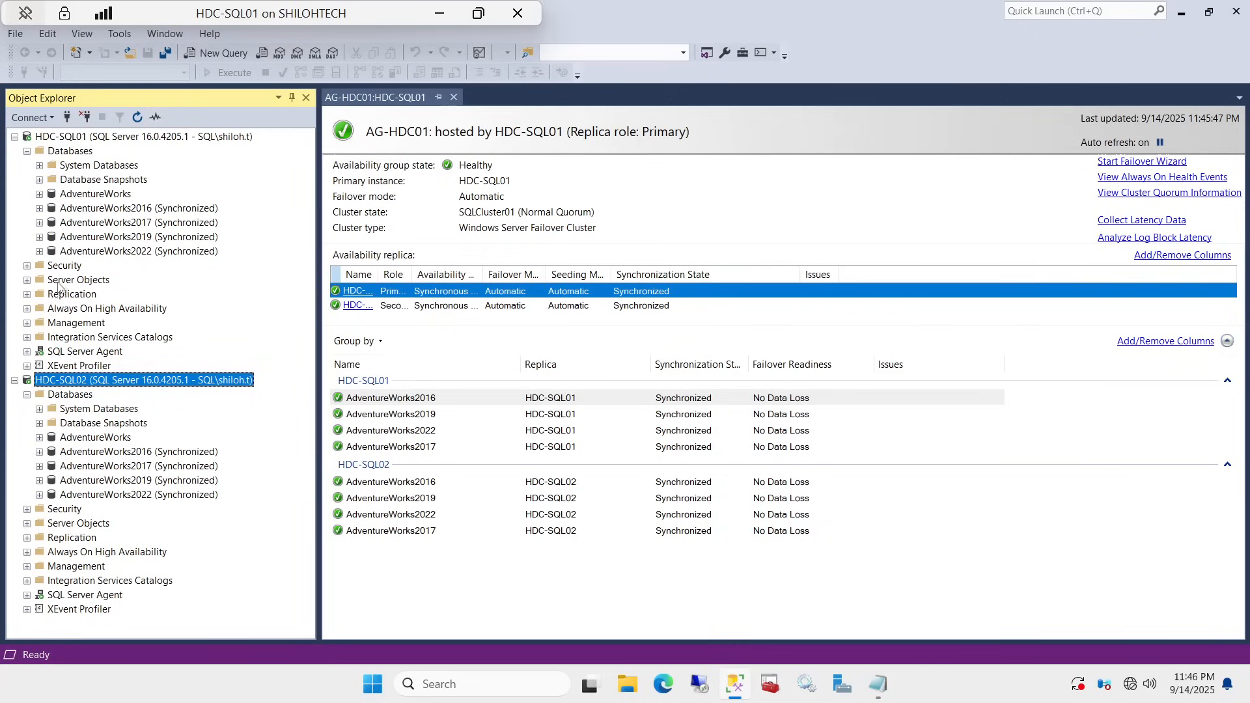
# - Collapse HDC-SQL02 and list the AG-HDC01 availability replicas under HDC-SQL01 to check each replica's role
pyautogui.click(15, 380)
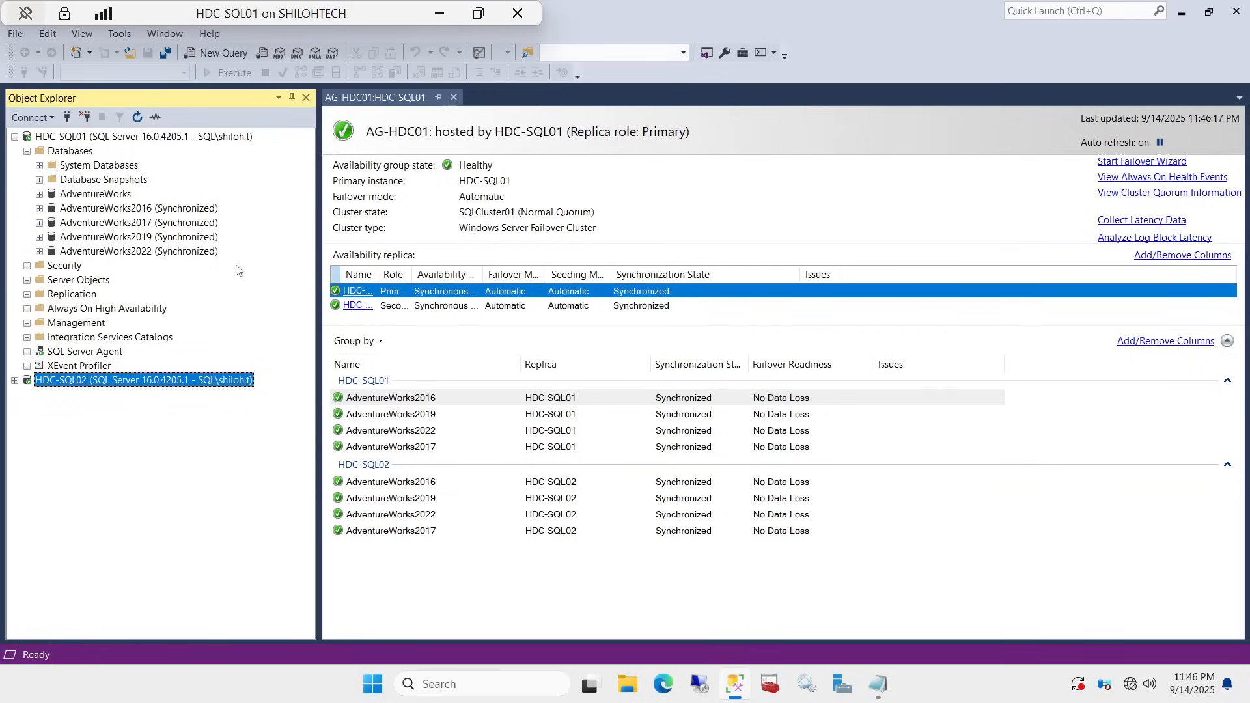
pyautogui.click(26, 309)
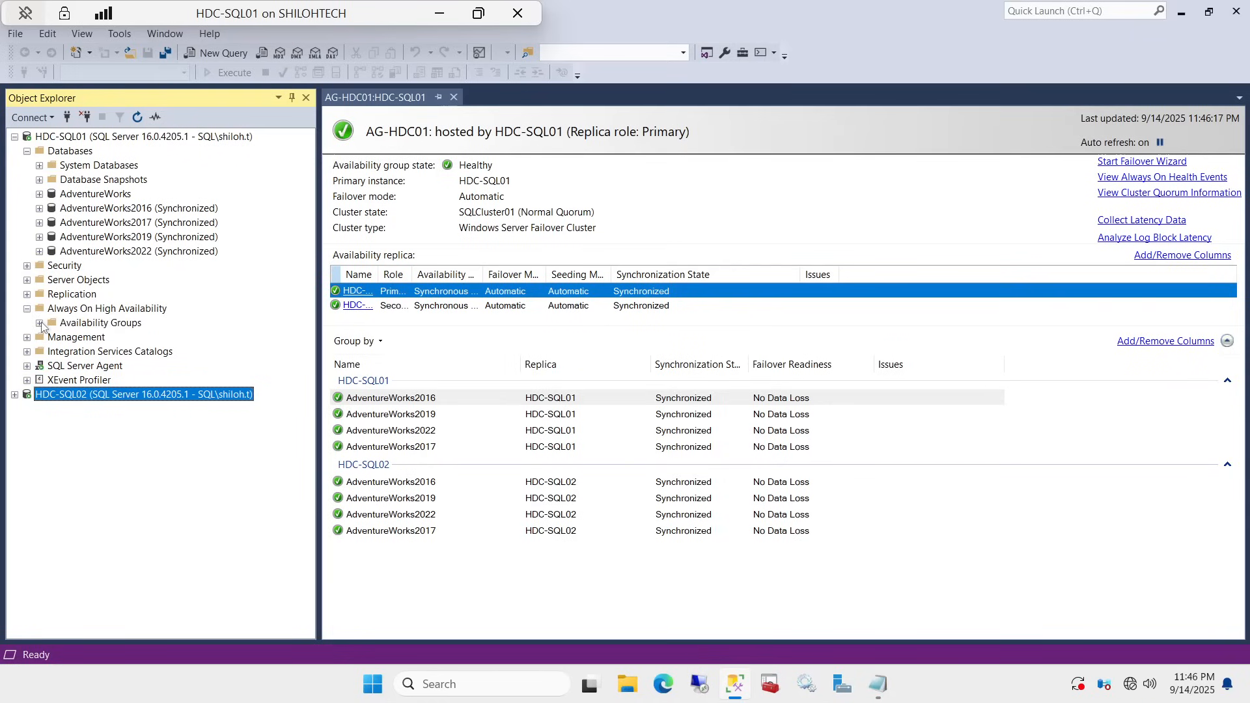
pyautogui.click(40, 324)
pyautogui.click(51, 338)
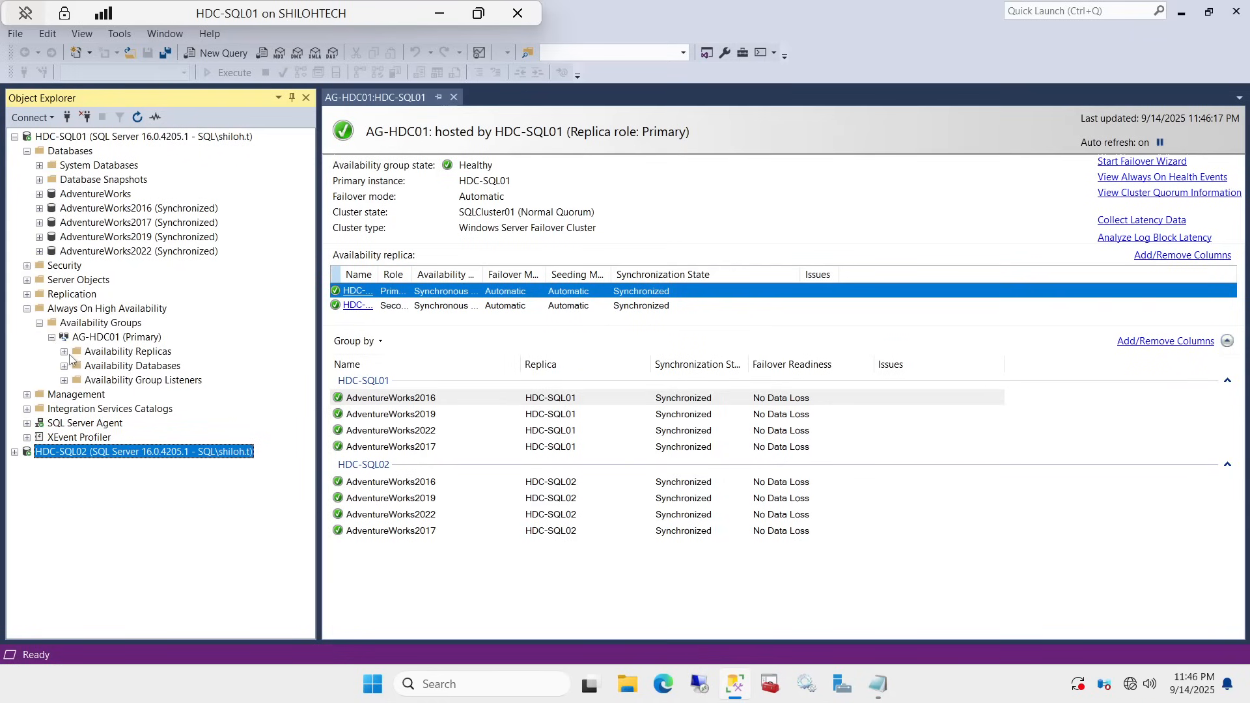
pyautogui.click(64, 352)
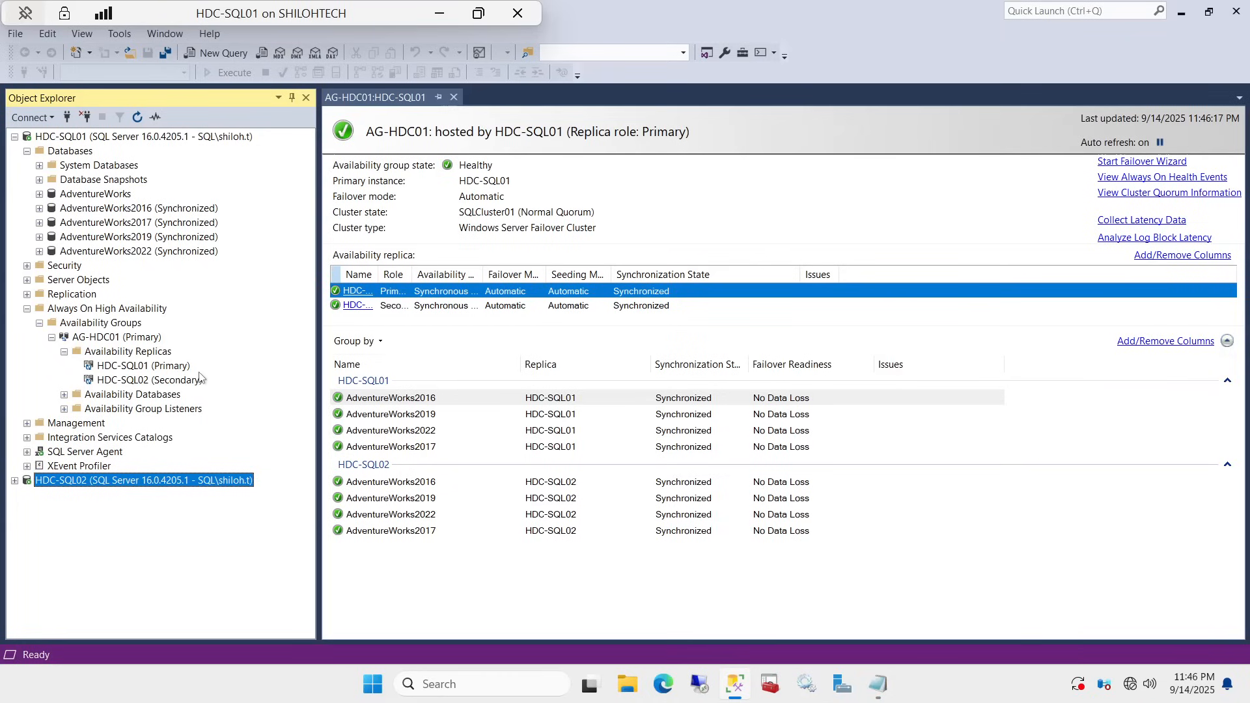
pyautogui.click(141, 368)
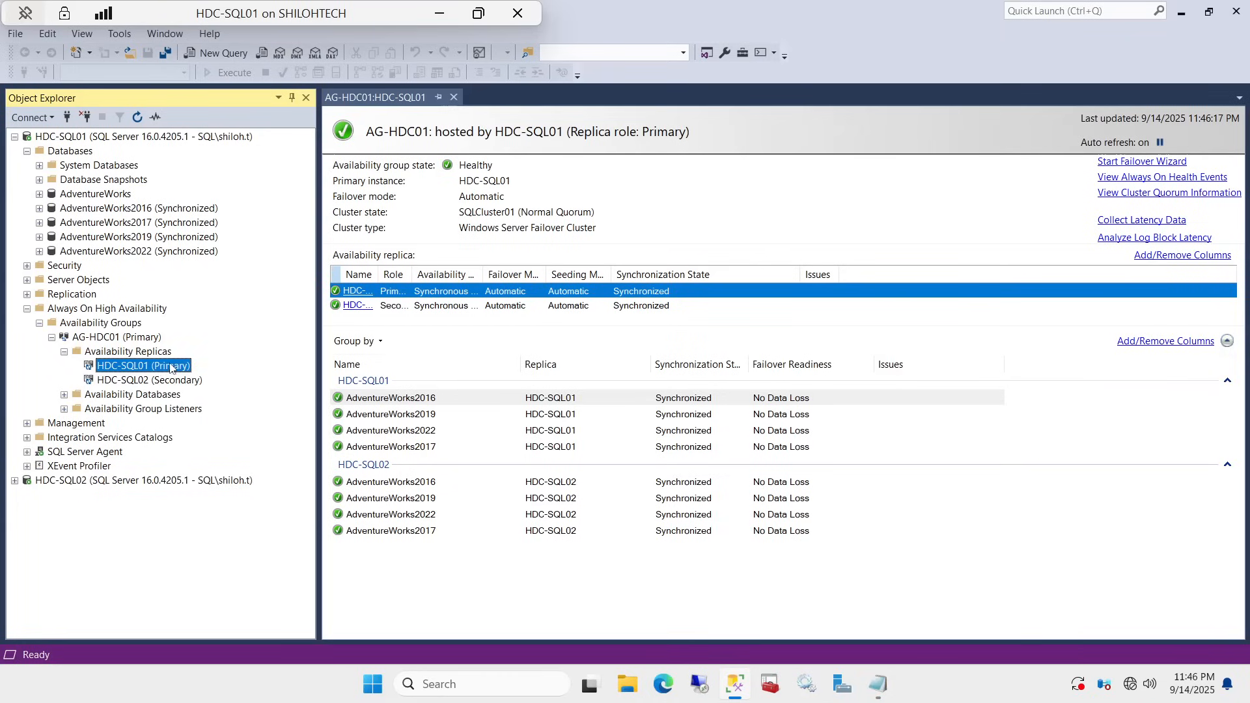
pyautogui.click(126, 381)
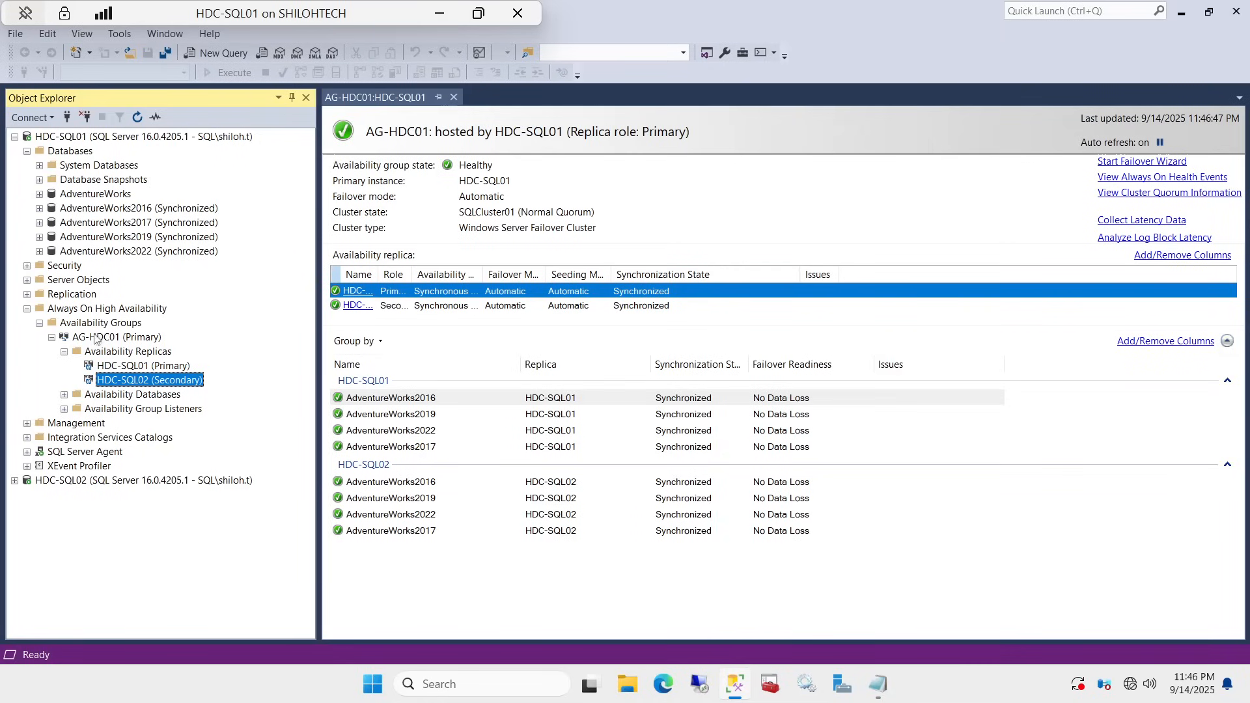
# - Set the availability mode to Synchronous commit for both HDC-SQL01 and HDC-SQL02 in the AG-HDC01 properties on HDC-SQL01
pyautogui.rightClick(101, 338)
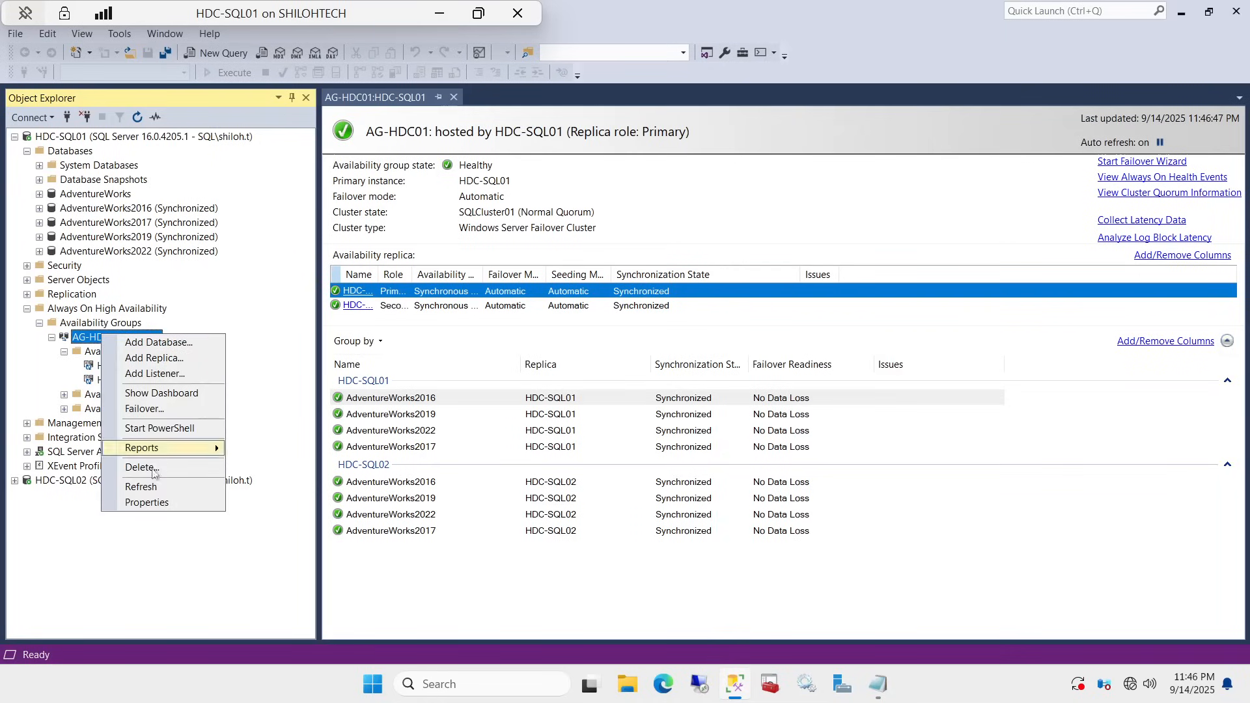
pyautogui.click(138, 502)
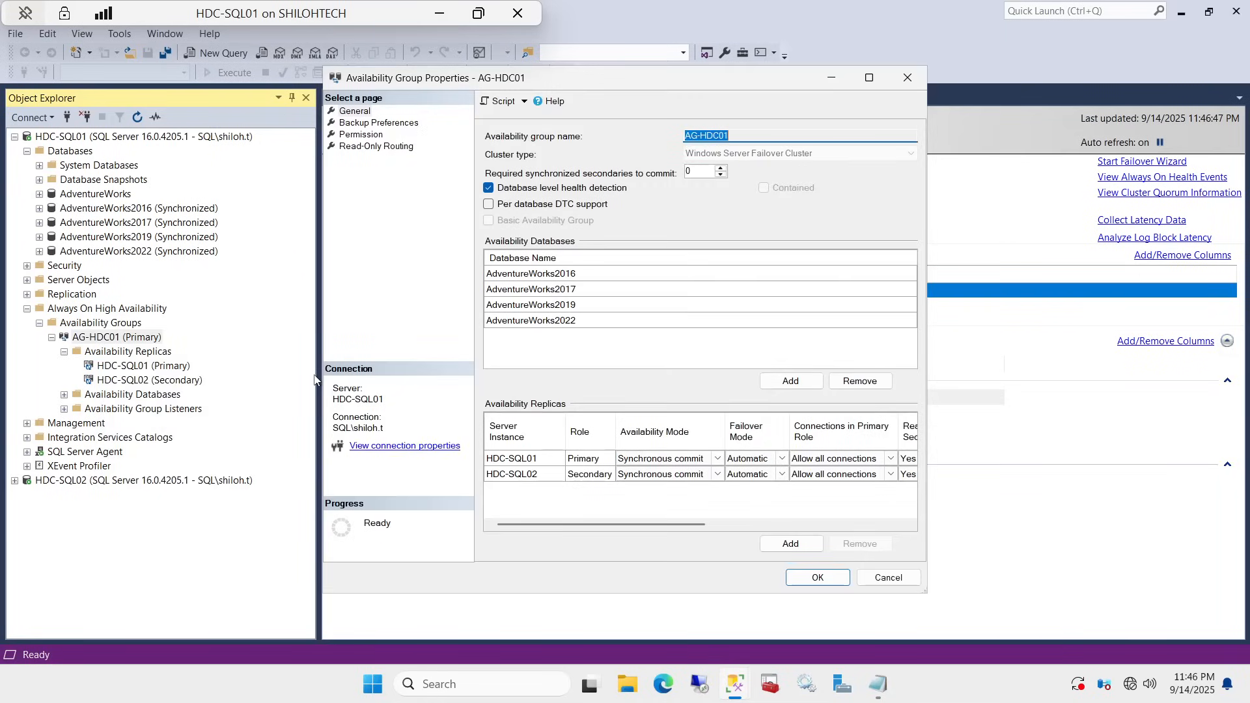
pyautogui.click(717, 460)
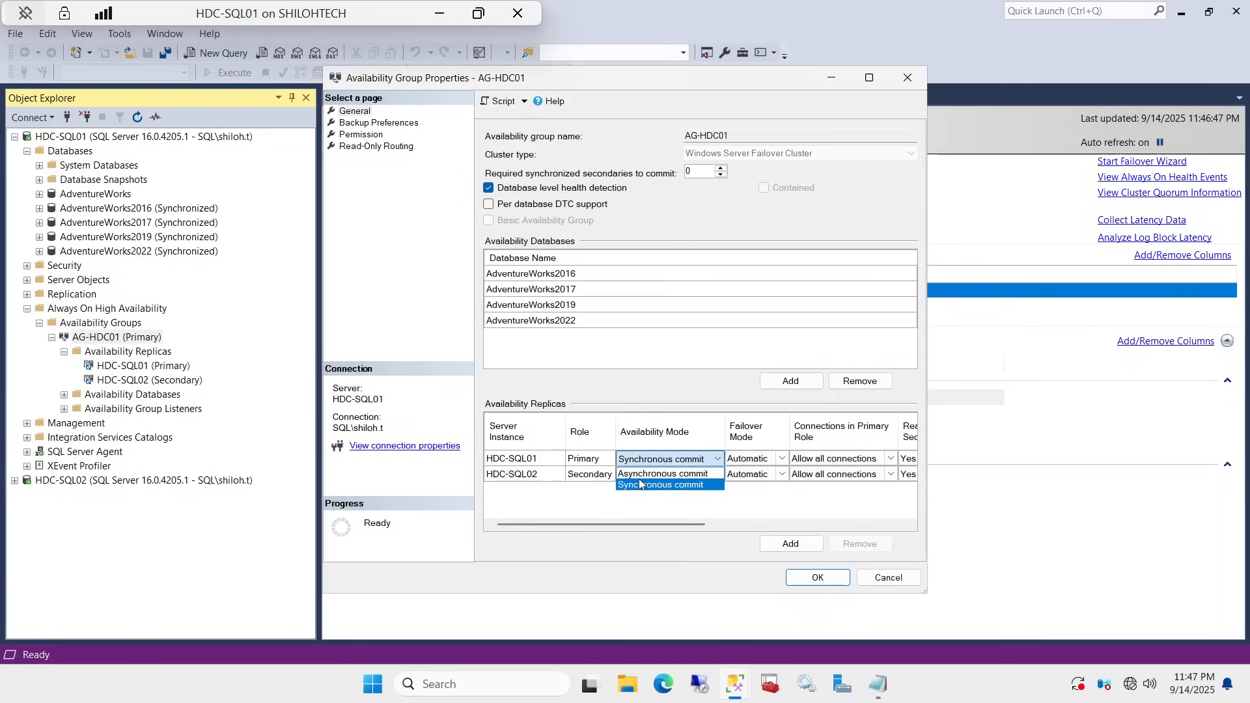
pyautogui.click(651, 485)
pyautogui.click(697, 474)
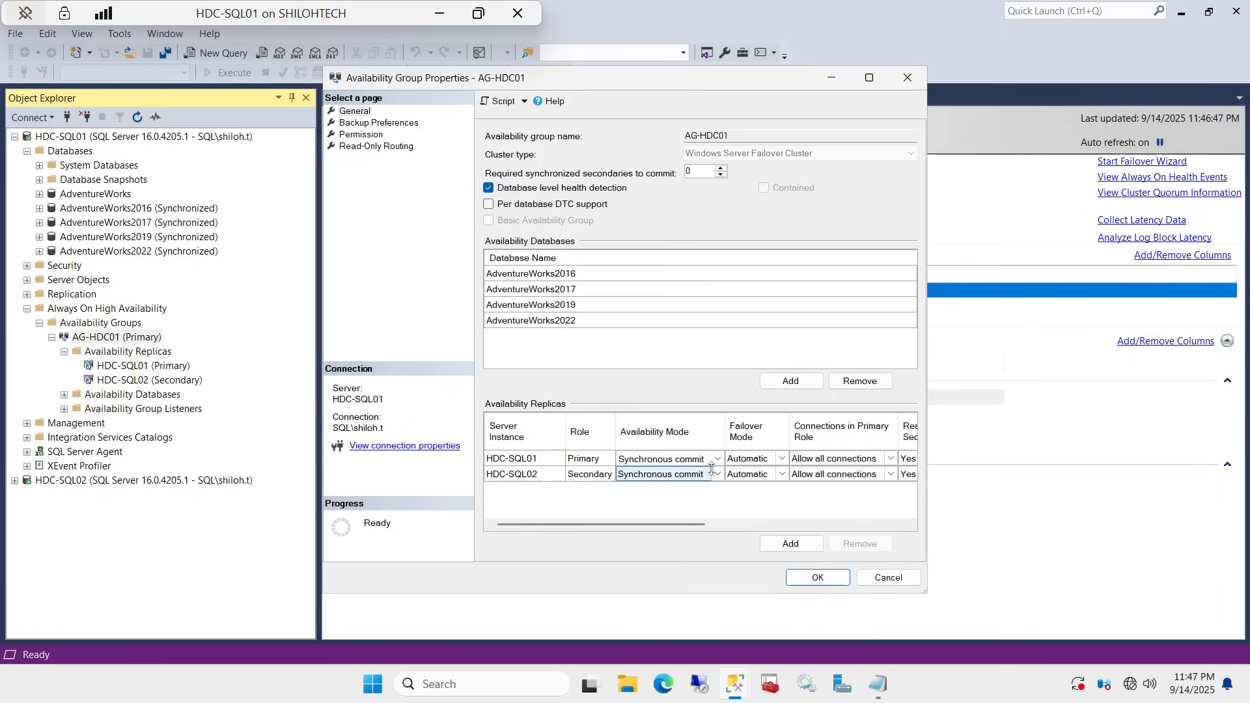
pyautogui.click(717, 475)
pyautogui.click(672, 500)
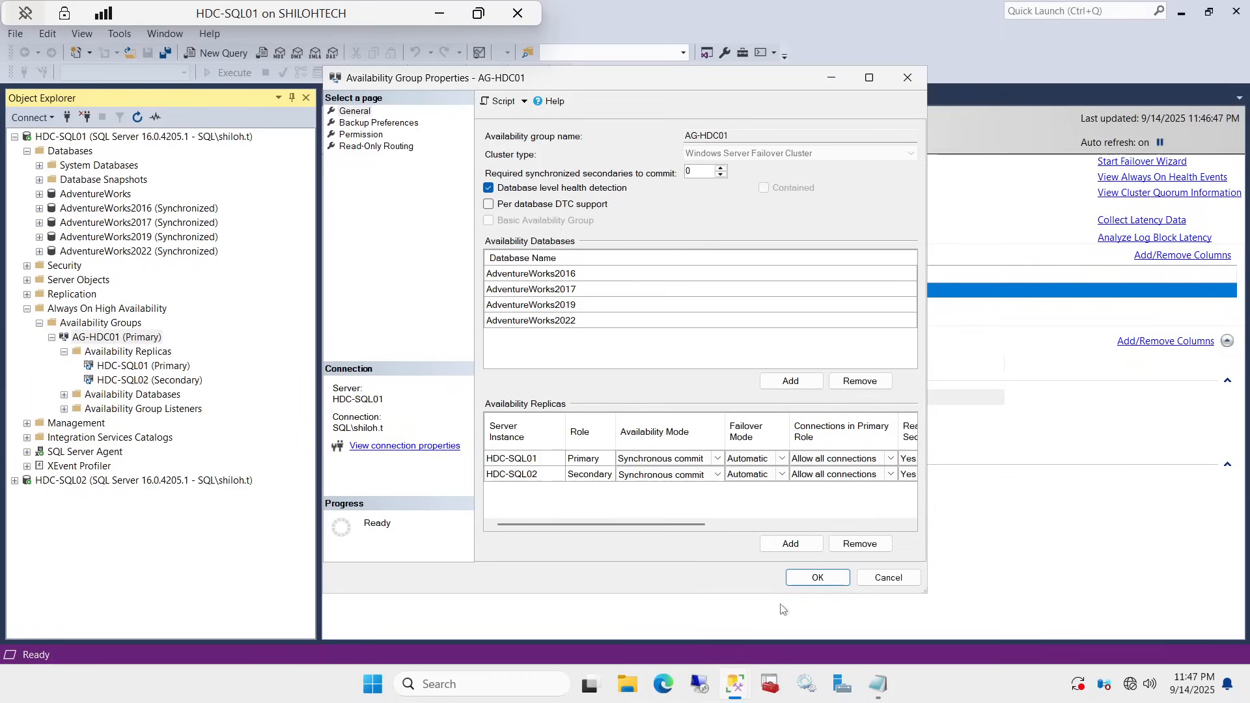
pyautogui.click(815, 579)
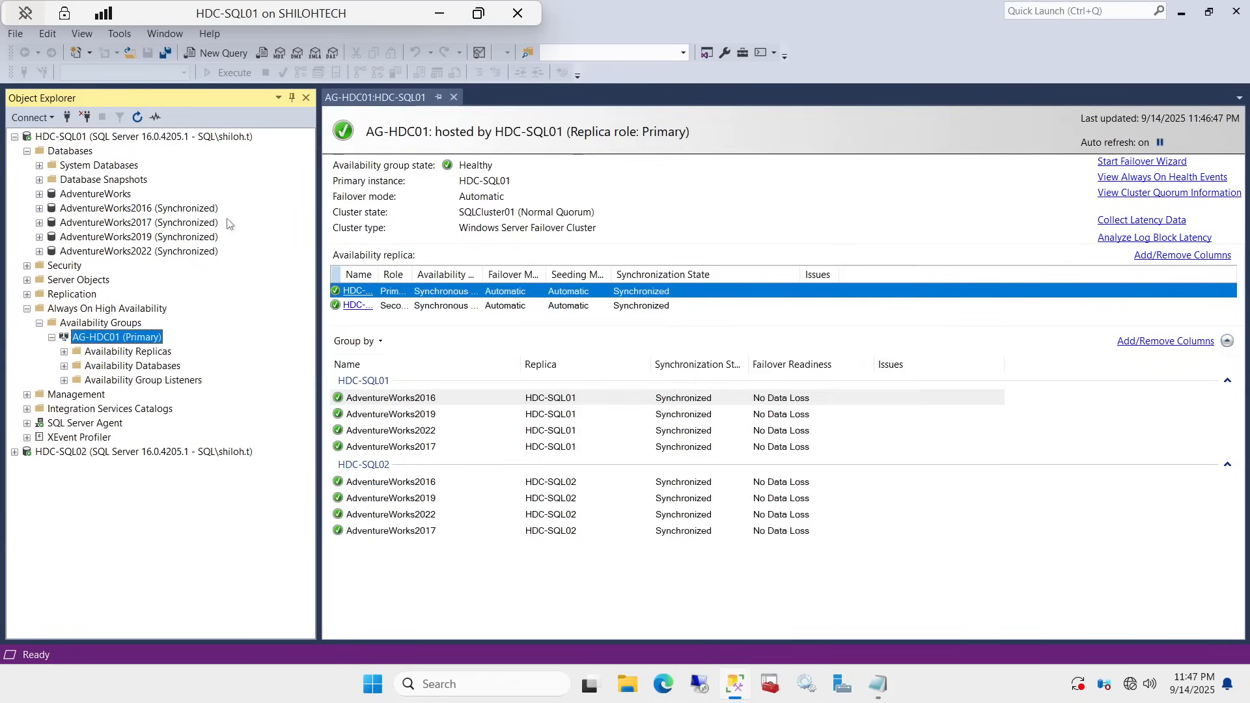
# - Start a planned failover of AG-HDC01 from HDC-SQL01, choosing HDC-SQL02 as the new primary replica
pyautogui.rightClick(139, 339)
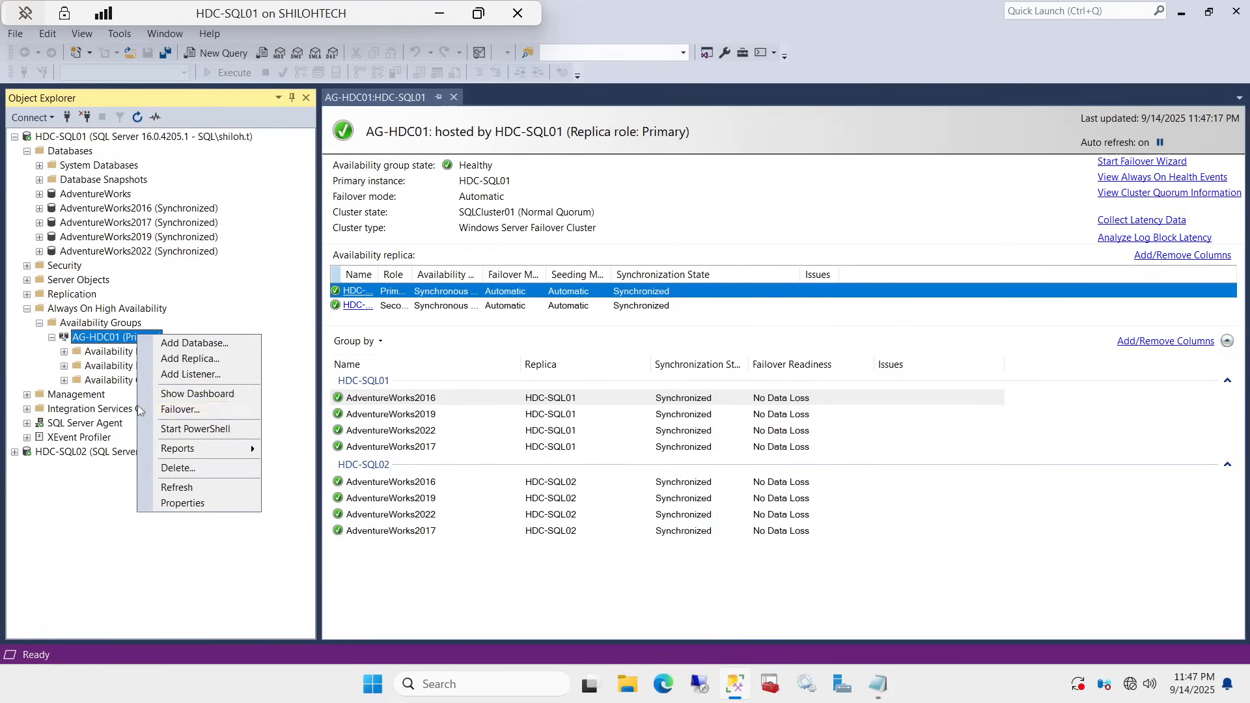
pyautogui.click(183, 412)
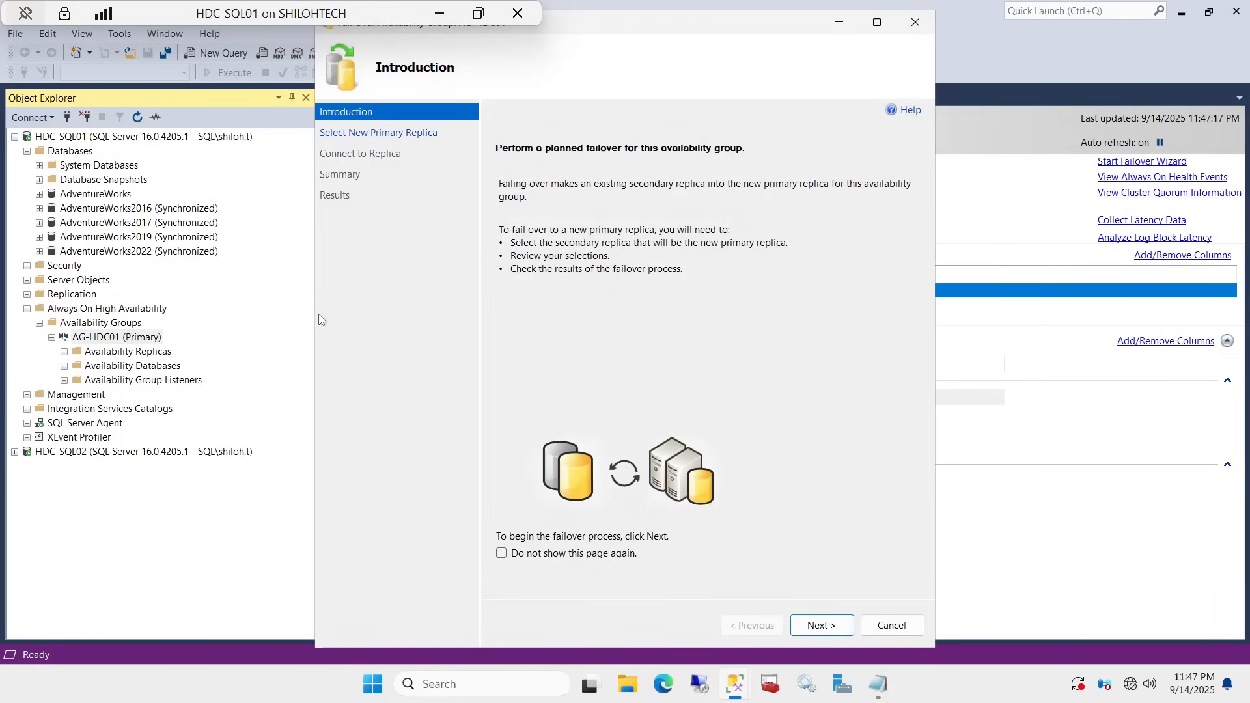
pyautogui.click(831, 629)
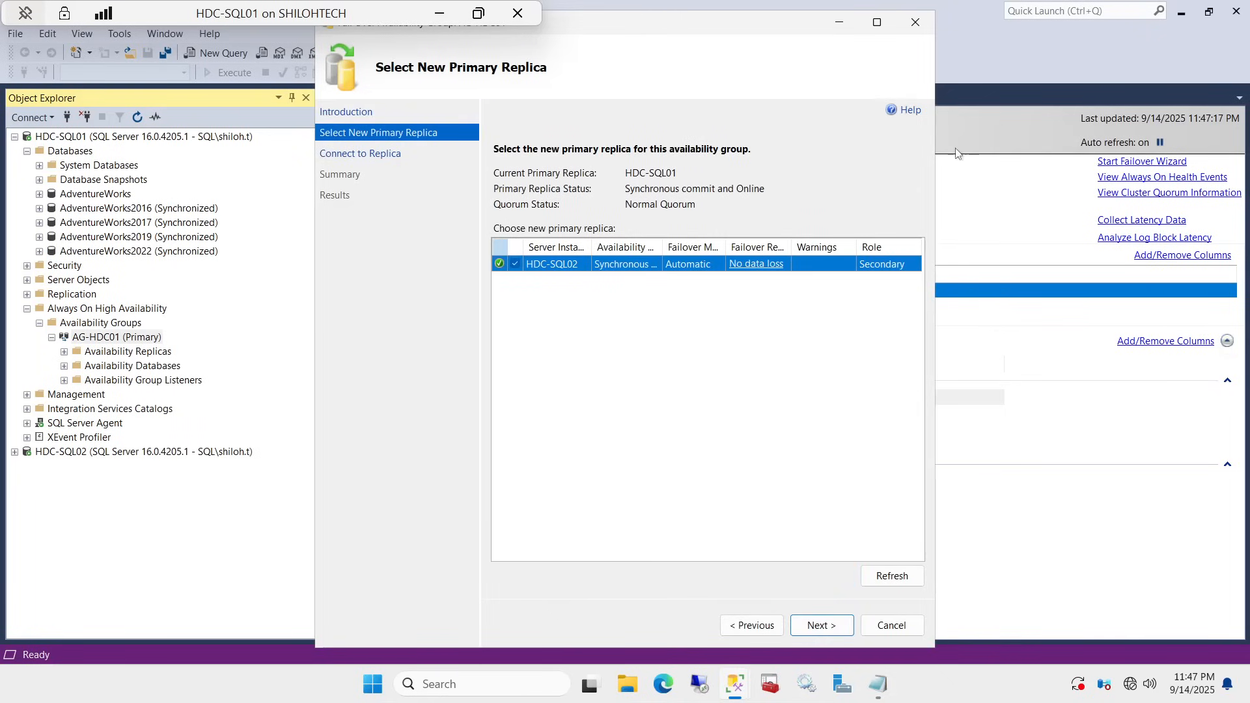
pyautogui.moveTo(940, 168); pyautogui.dragTo(1090, 168)
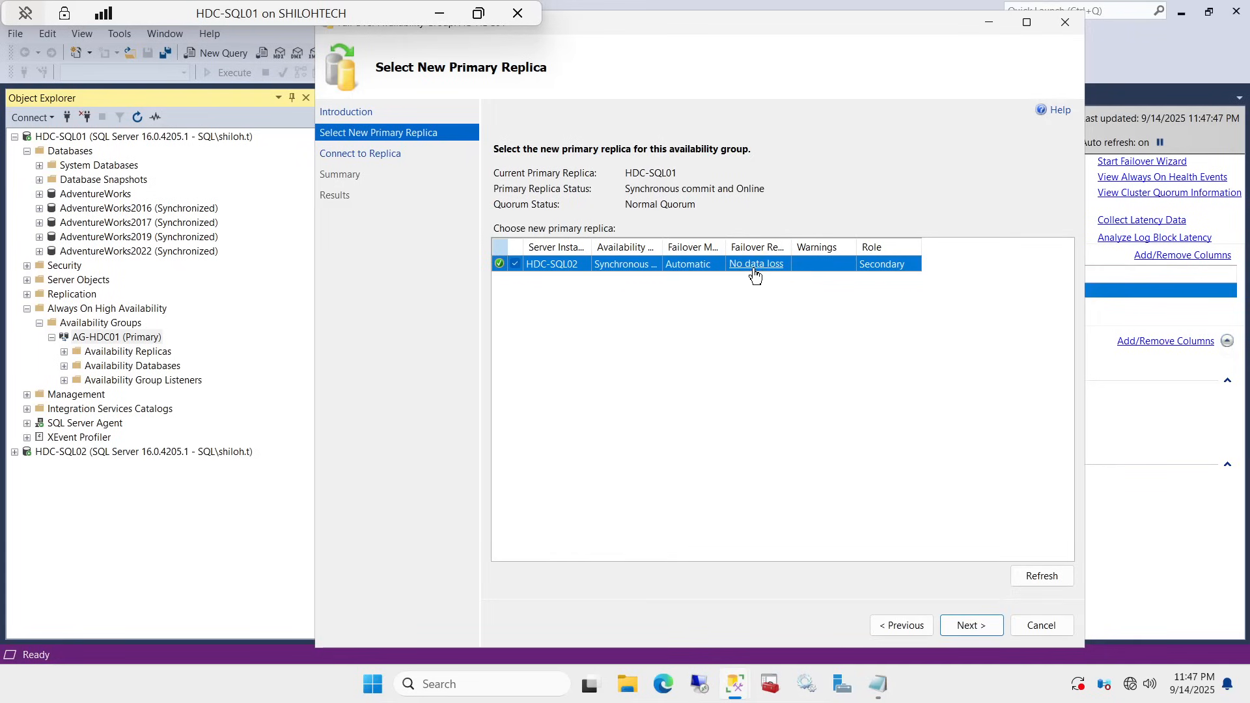
pyautogui.moveTo(726, 246); pyautogui.dragTo(768, 246)
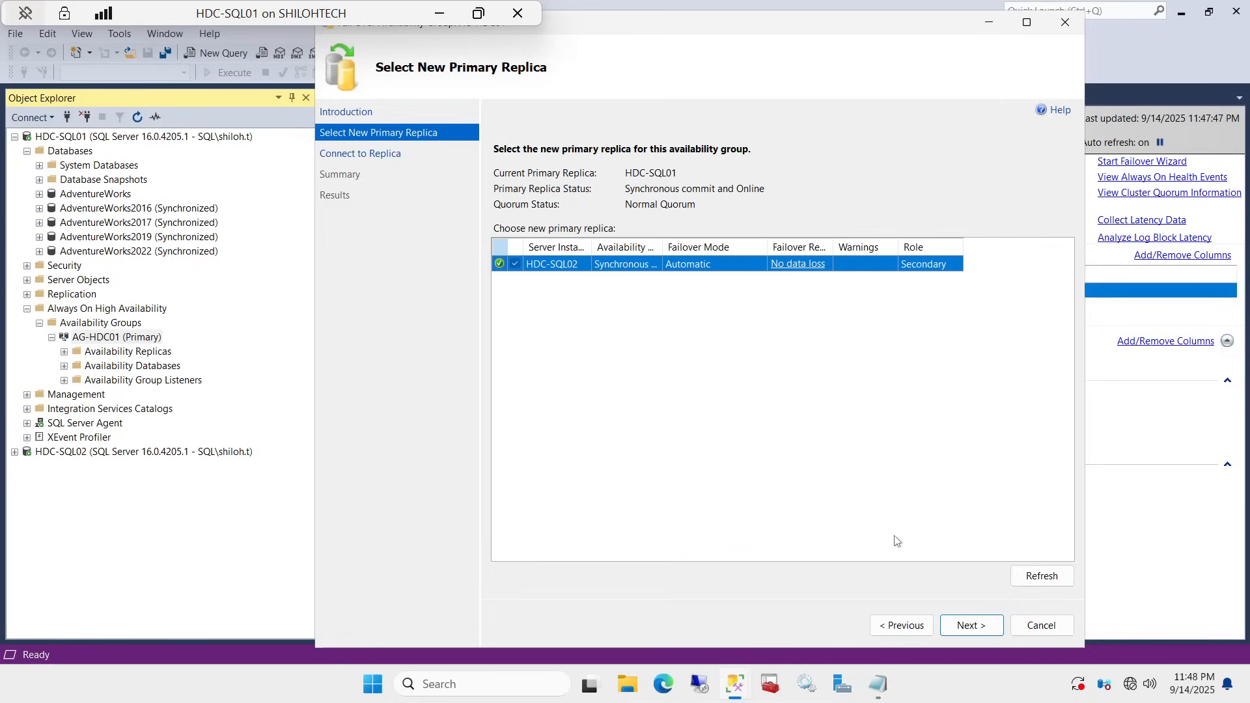
pyautogui.click(967, 626)
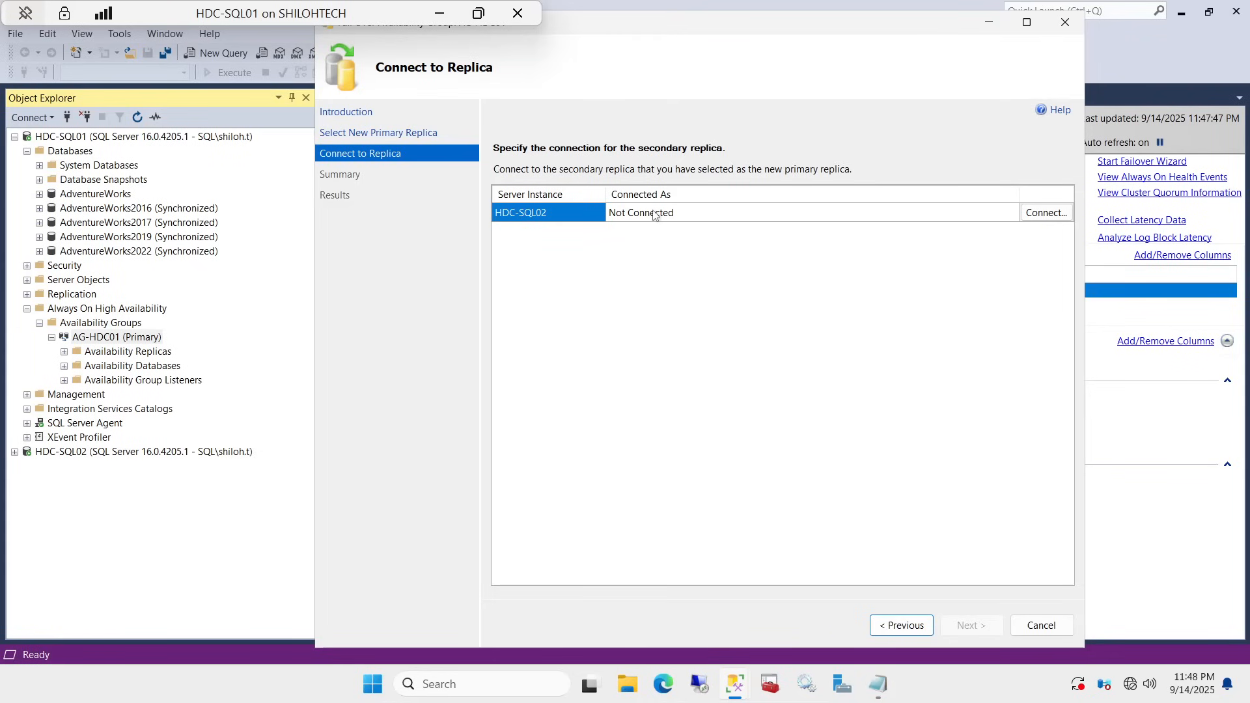
# - Connect to HDC-SQL02 with Windows Authentication, run the AG-HDC01 failover and close the wizard
pyautogui.click(1046, 213)
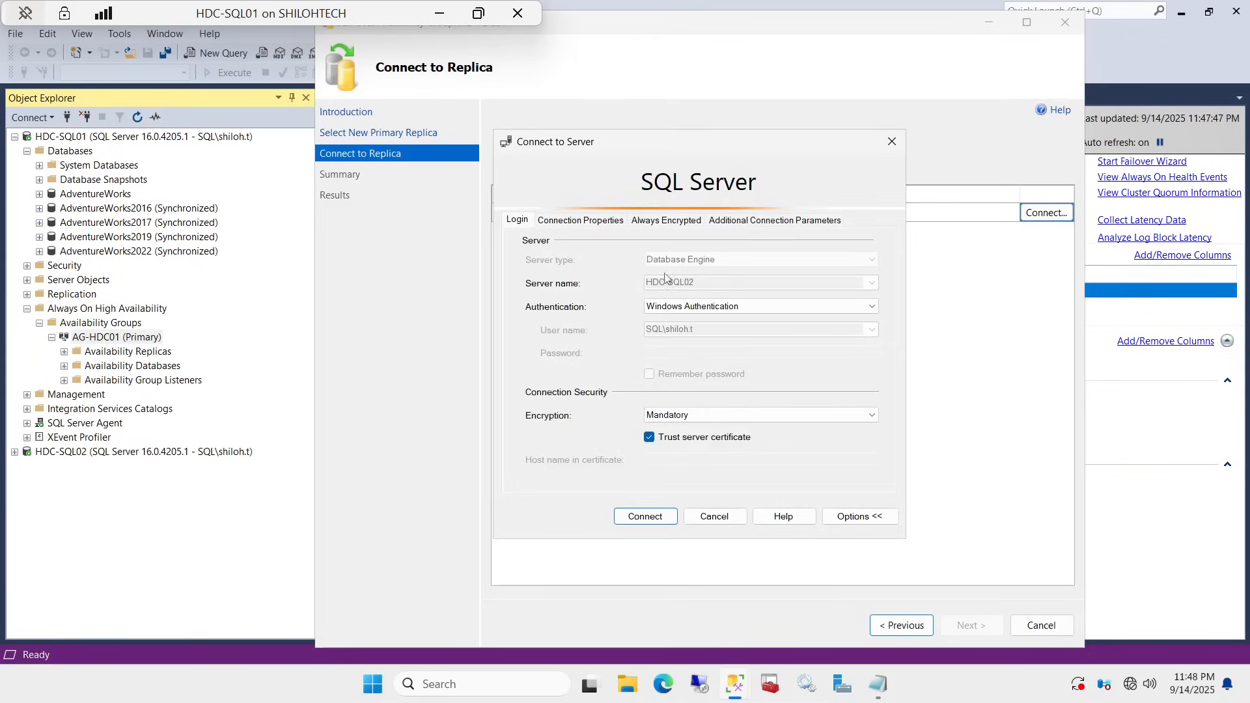
pyautogui.click(638, 521)
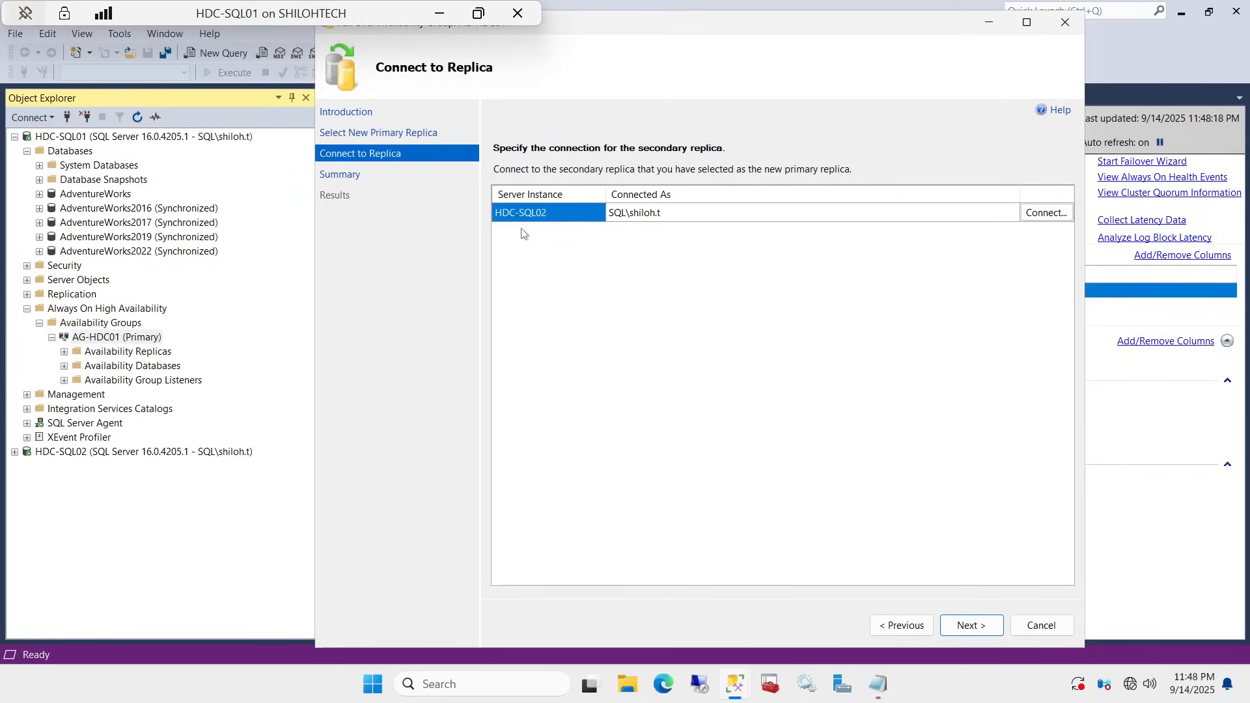
pyautogui.click(971, 627)
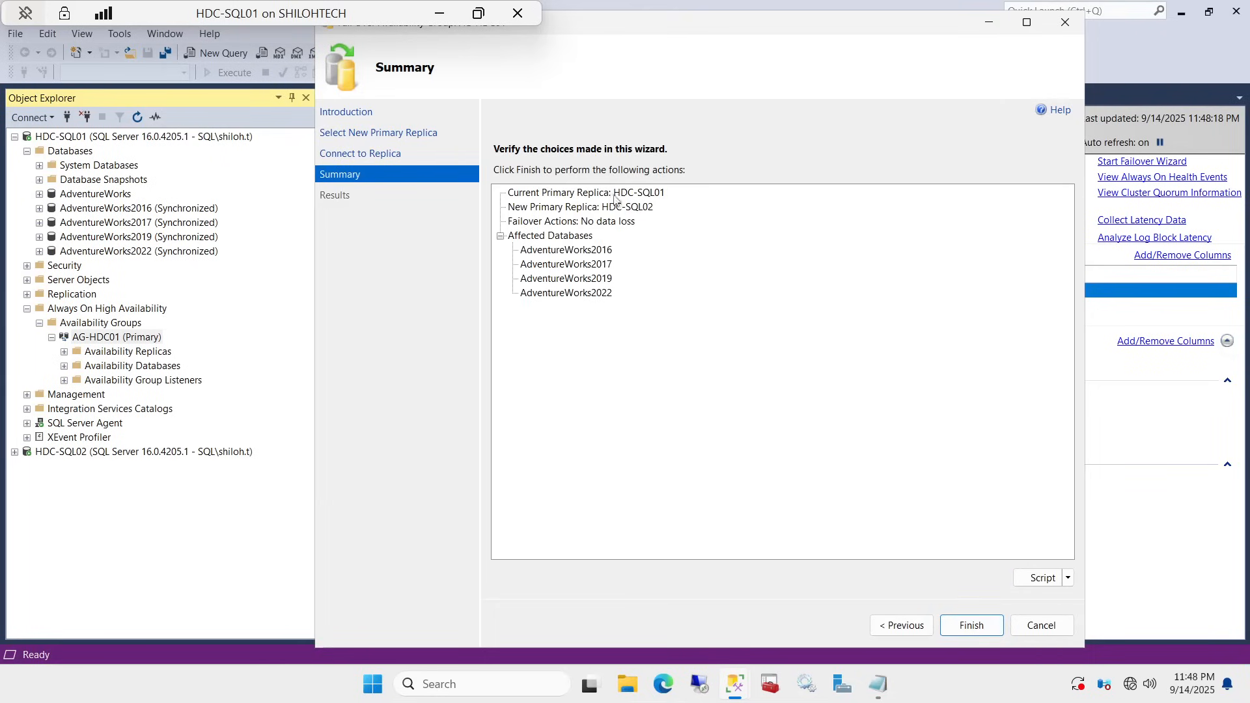
pyautogui.click(975, 625)
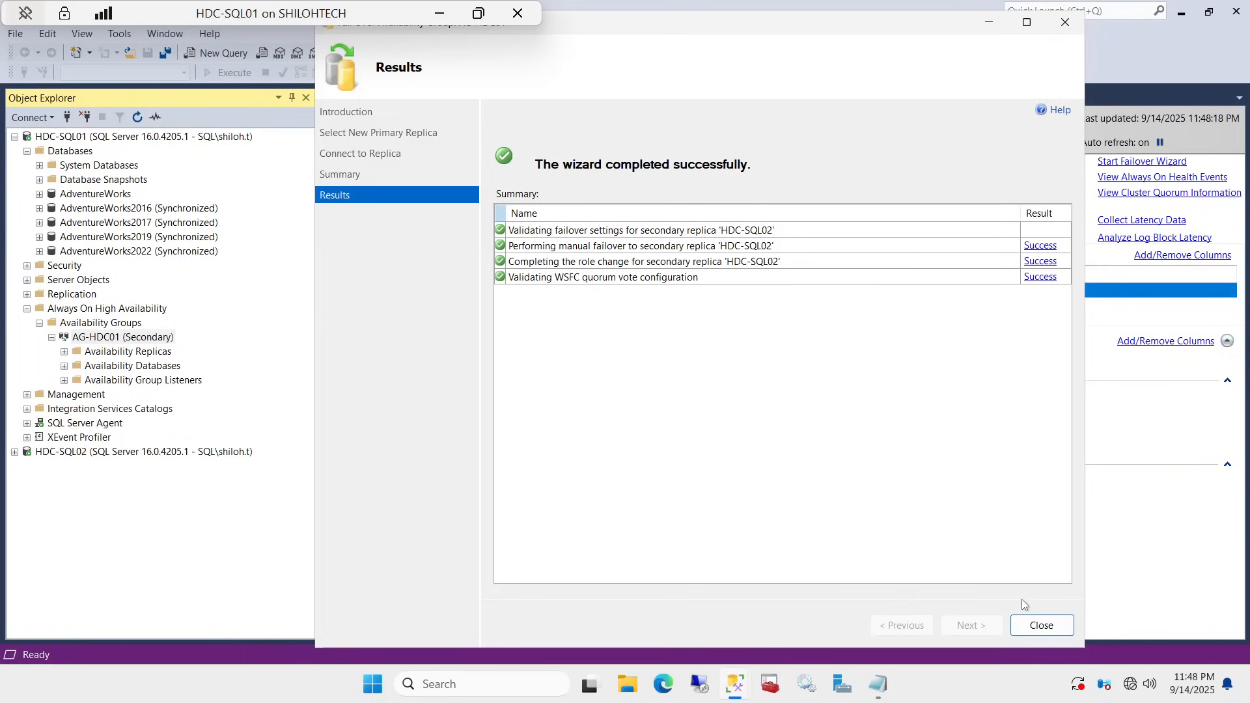
pyautogui.click(1042, 625)
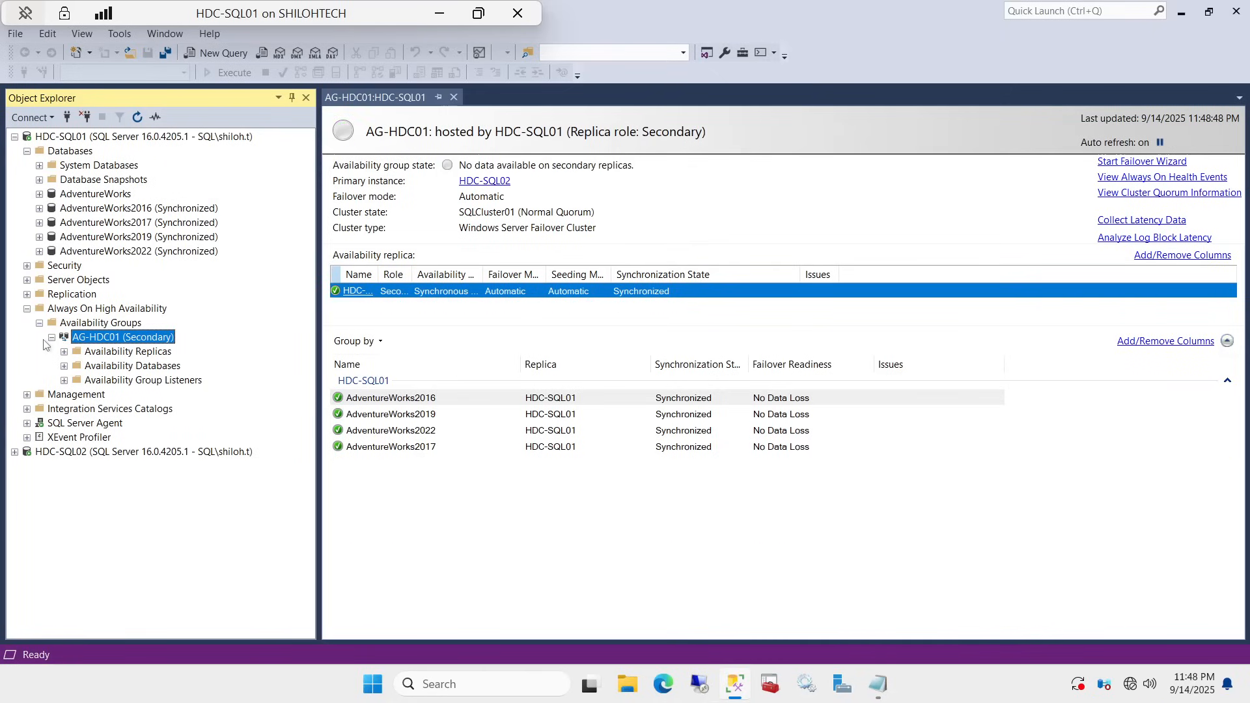
# - List the AG-HDC01 availability replicas under HDC-SQL01 and check the role of each replica
pyautogui.click(63, 351)
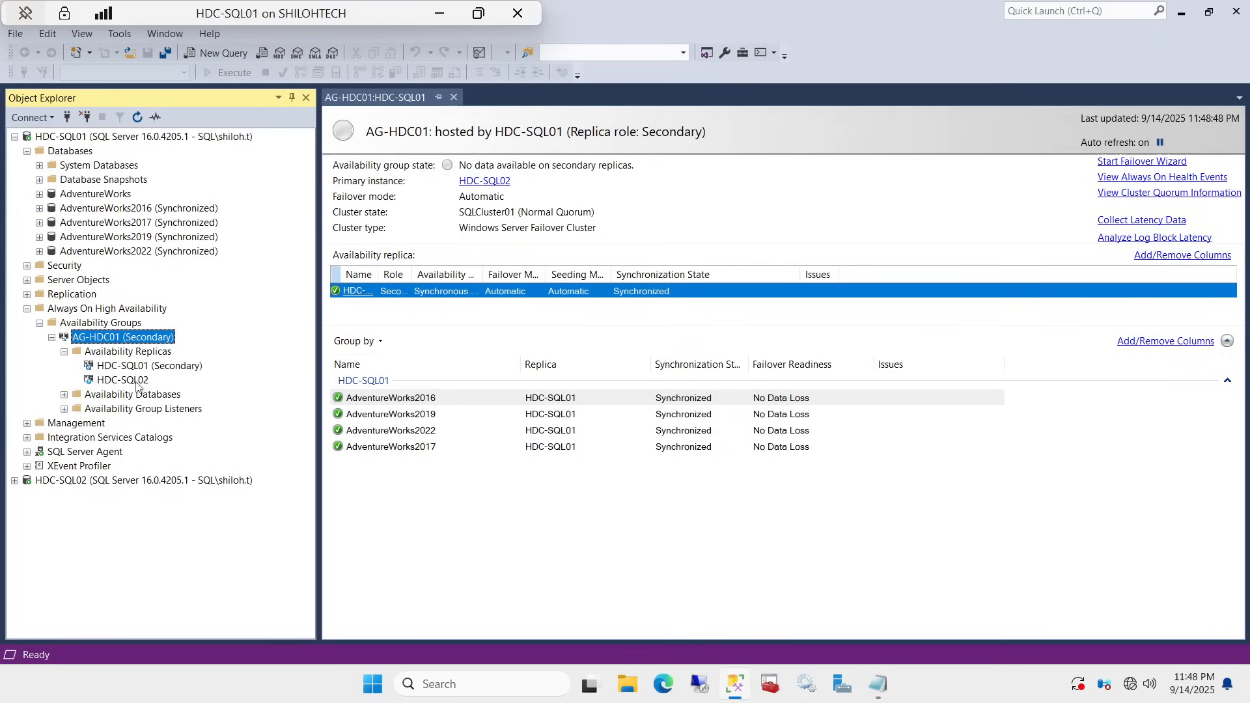
pyautogui.click(119, 368)
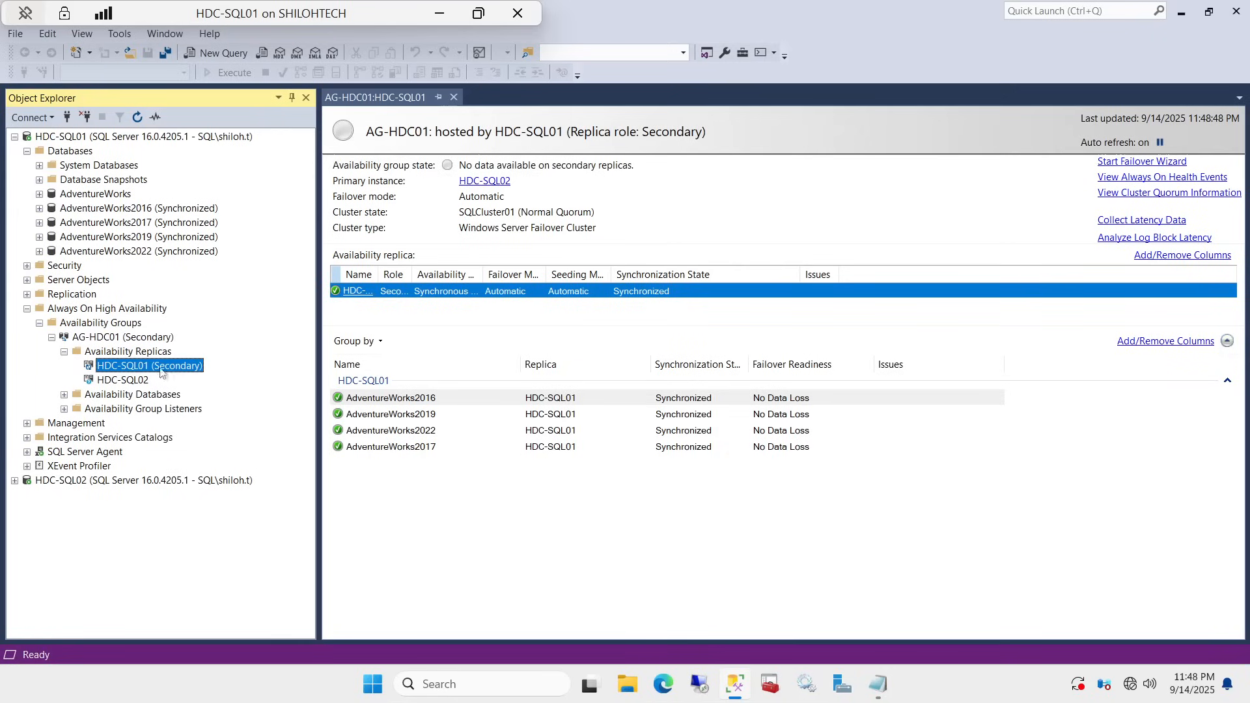
pyautogui.click(124, 381)
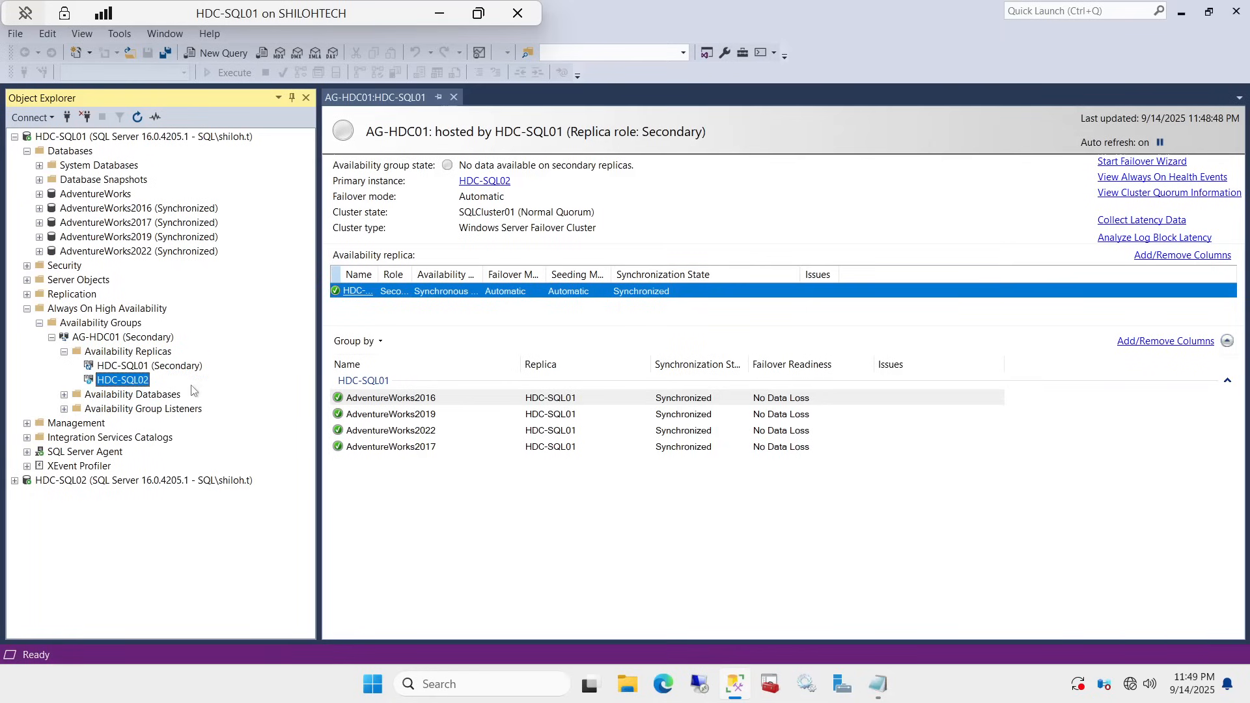
# - List the AG-HDC01 availability replicas under HDC-SQL02 and check the roles shown for HDC-SQL01 and HDC-SQL02
pyautogui.click(15, 481)
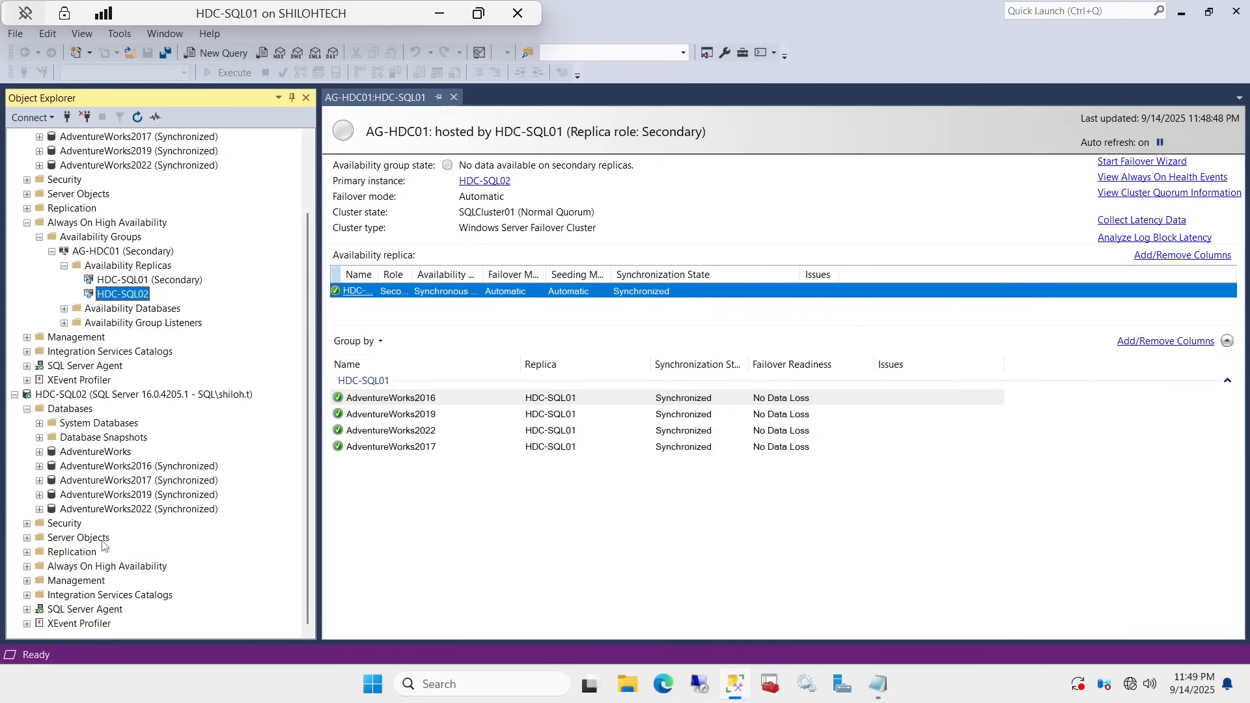
pyautogui.click(27, 567)
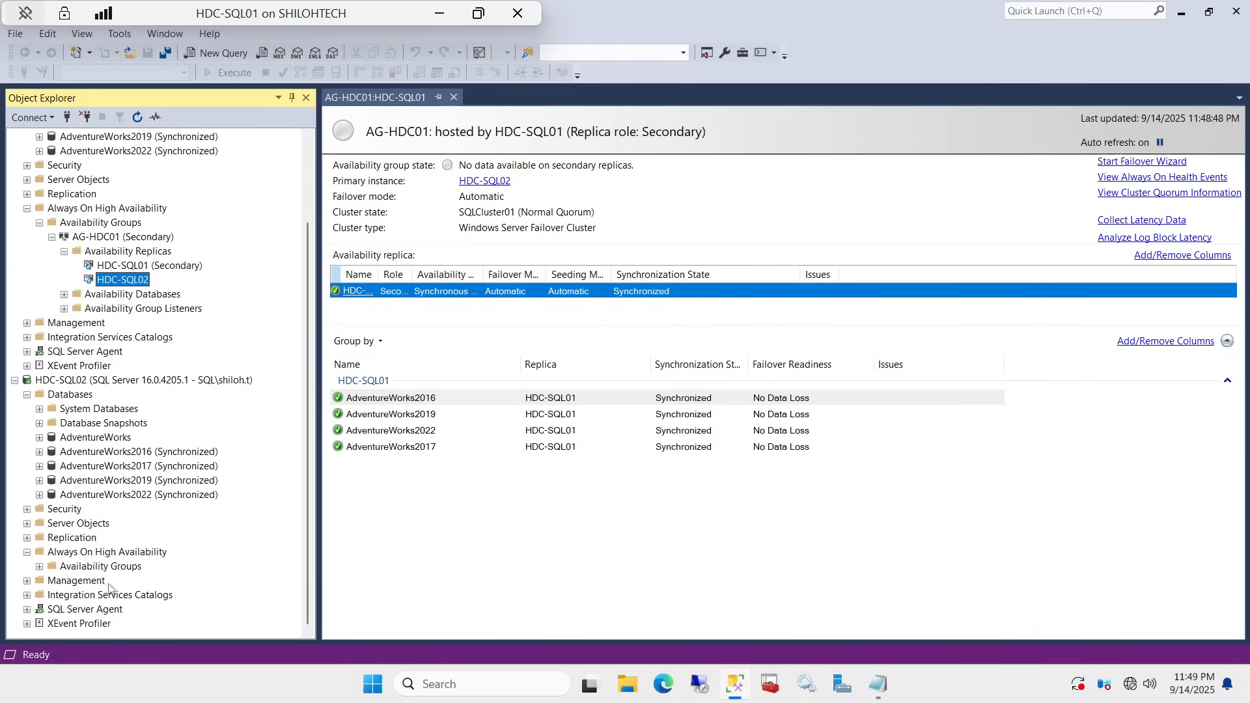
pyautogui.click(40, 567)
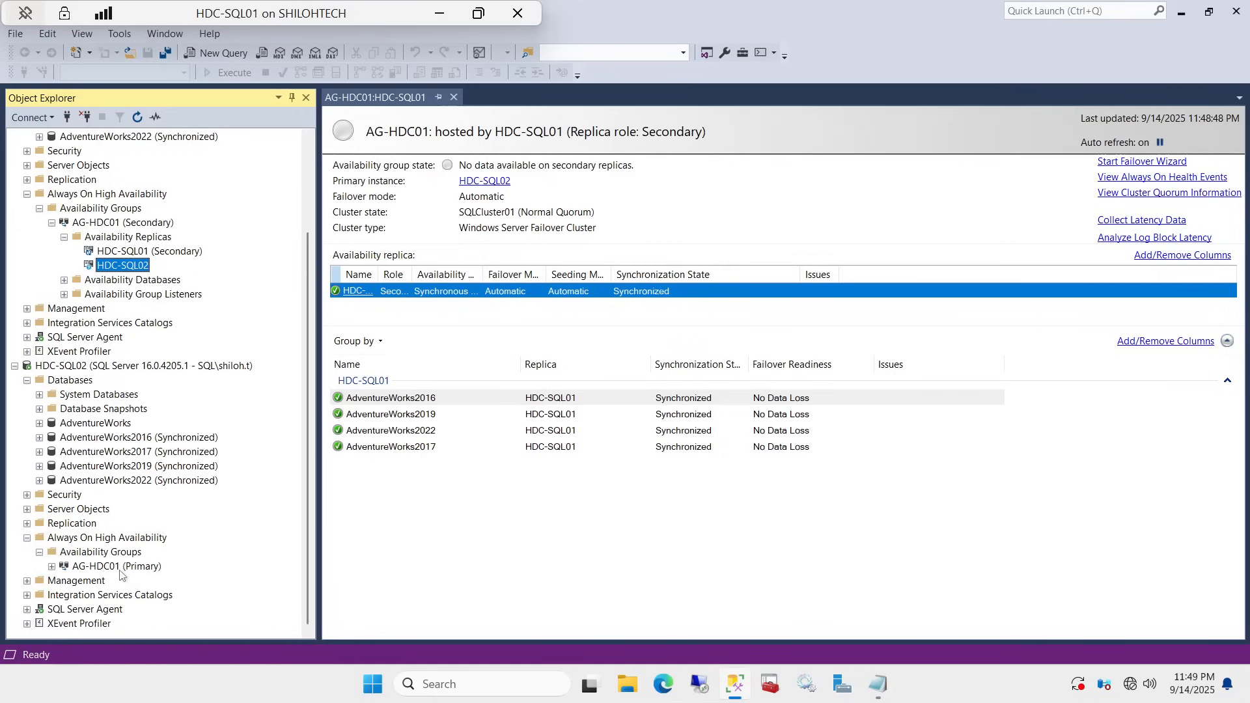
pyautogui.click(53, 567)
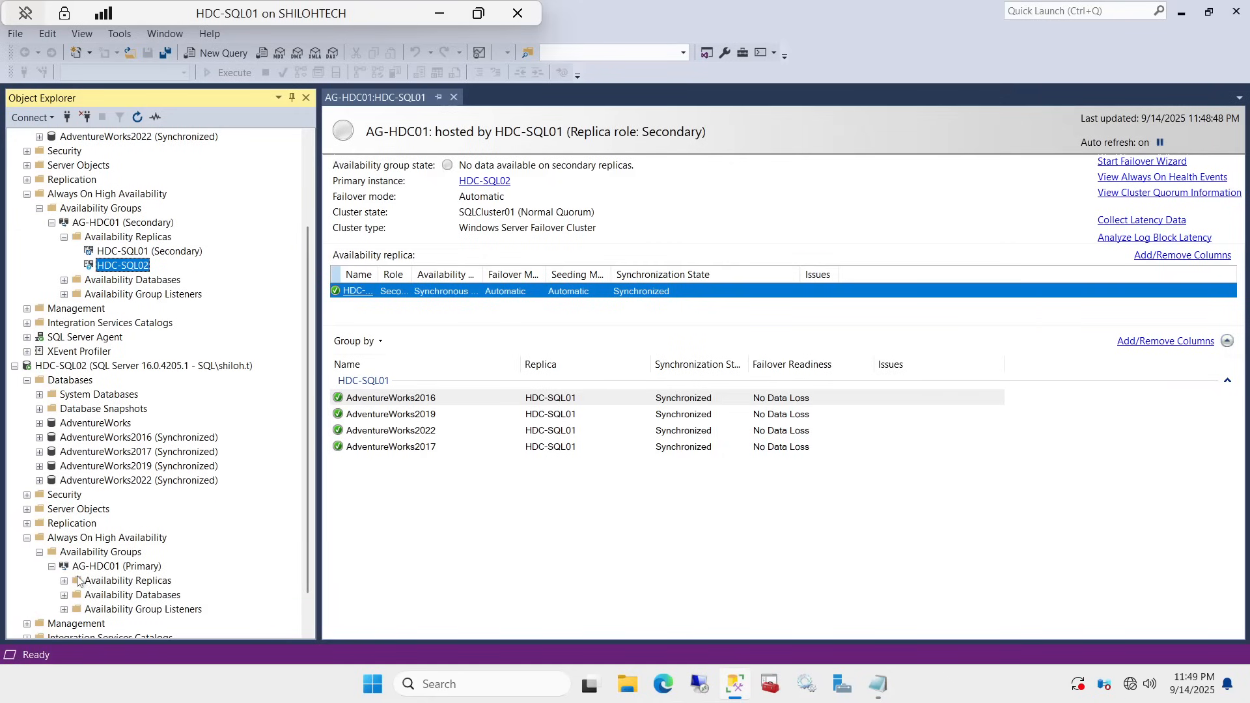
pyautogui.click(64, 580)
pyautogui.scroll(-2, 195, 541)
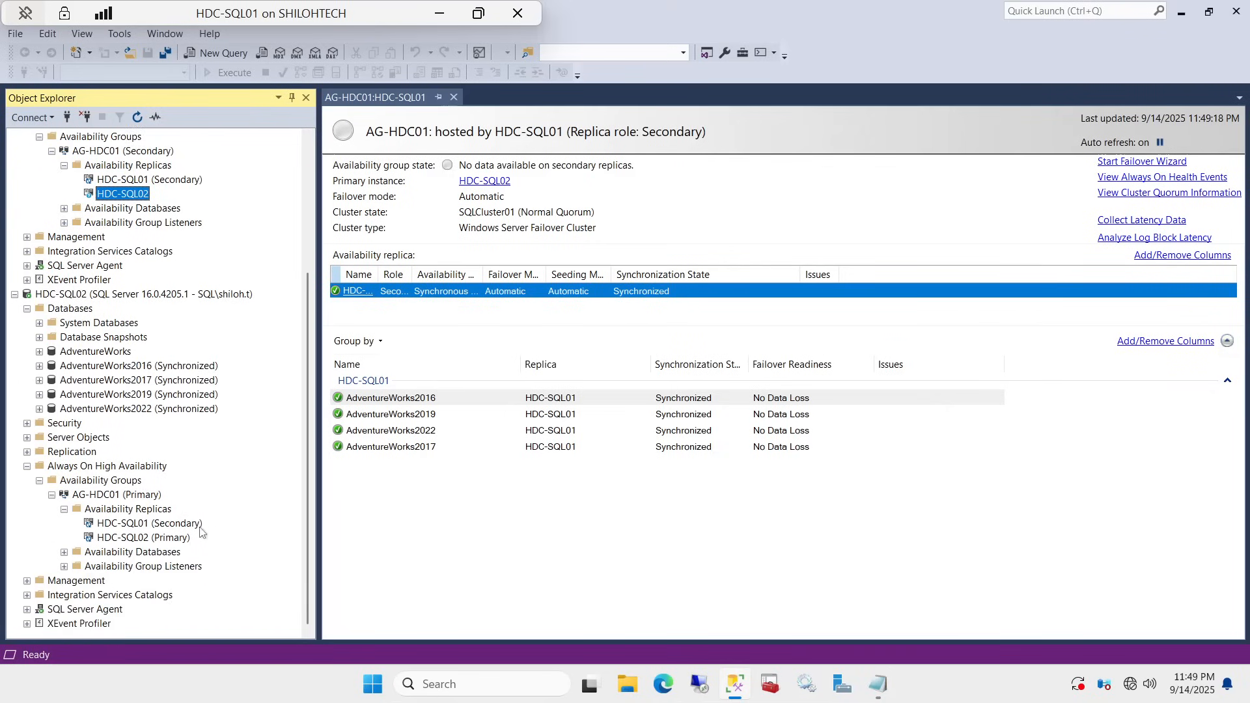
pyautogui.click(131, 551)
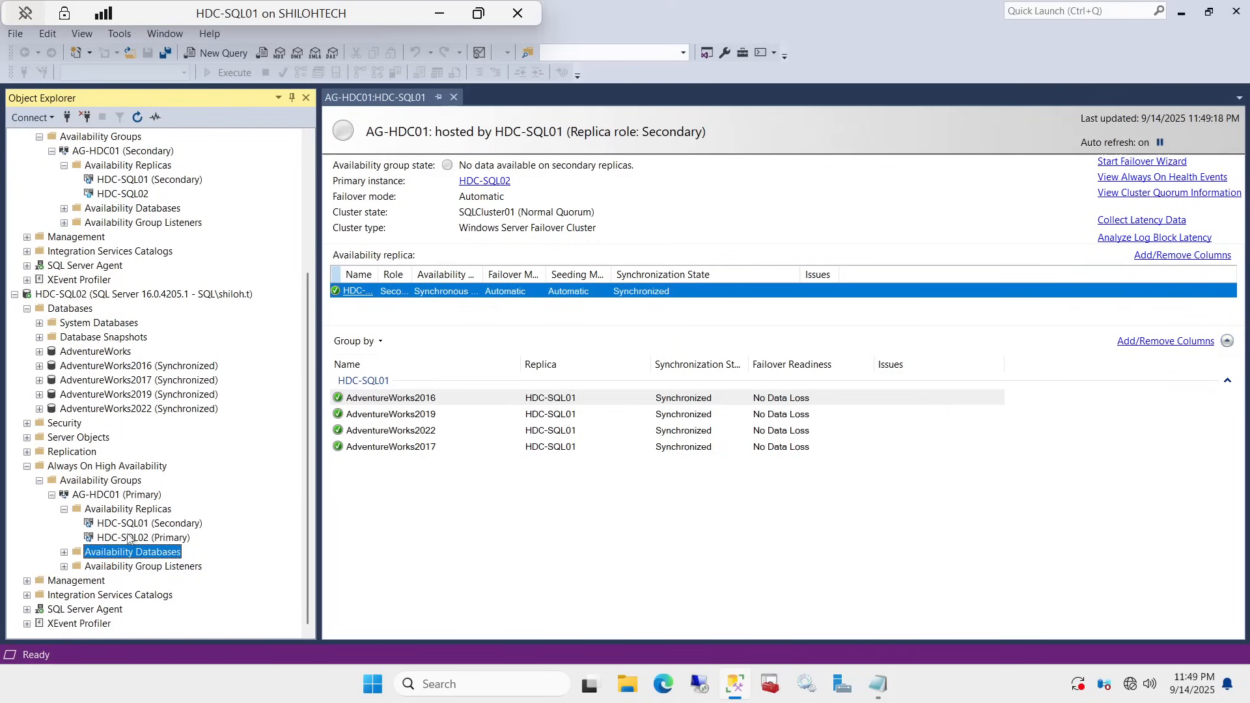
pyautogui.click(130, 540)
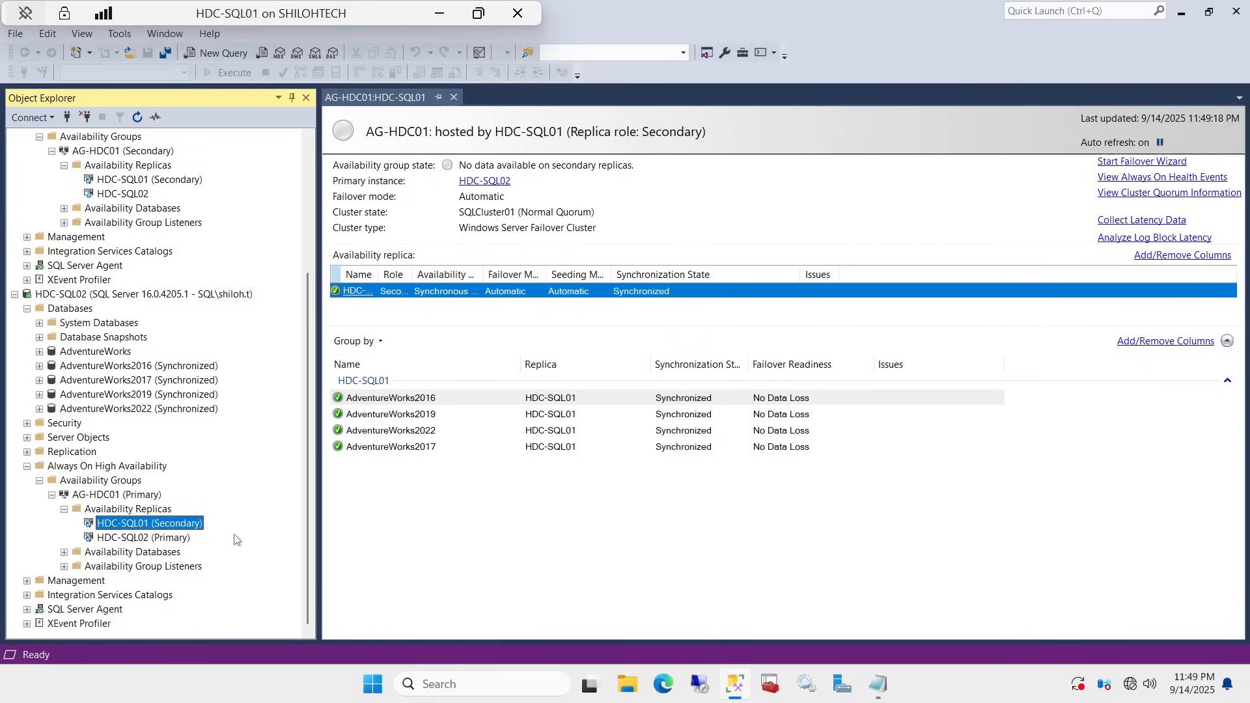
pyautogui.press('Up')
pyautogui.click(143, 538)
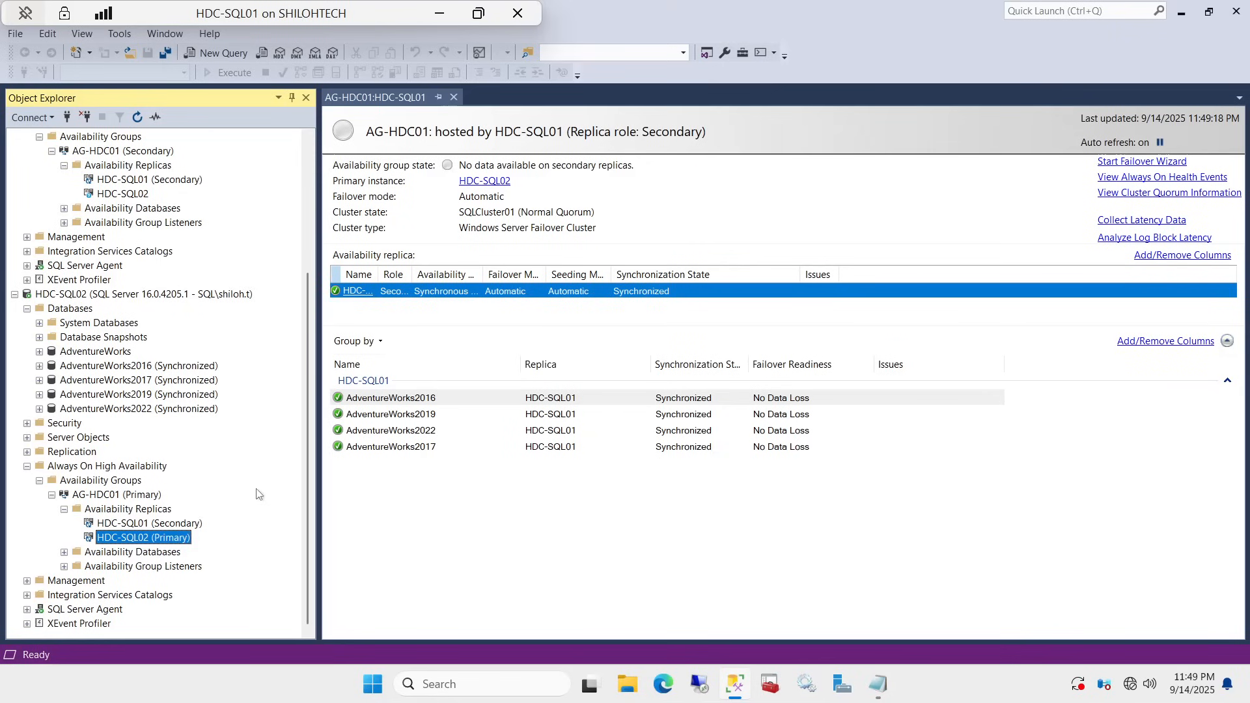
# - Refresh the HDC-SQL01 server tree and list its databases to check their synchronization status
pyautogui.scroll(5, 194, 484)
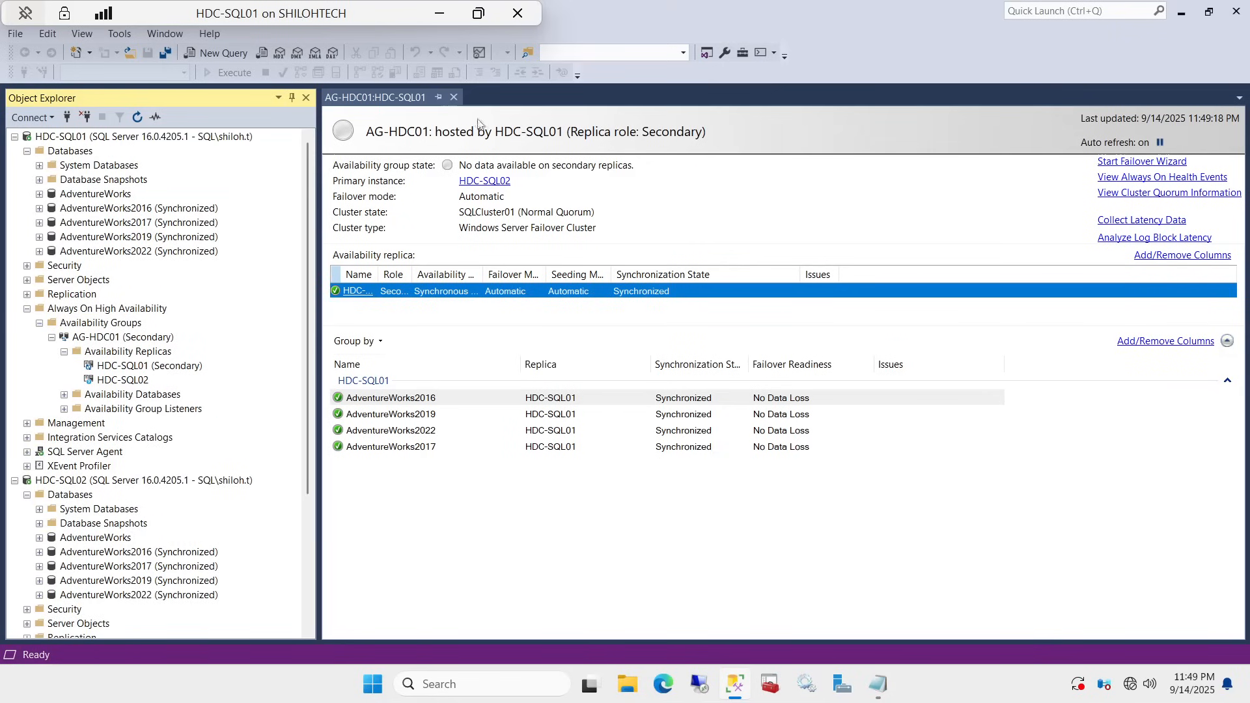
pyautogui.rightClick(139, 135)
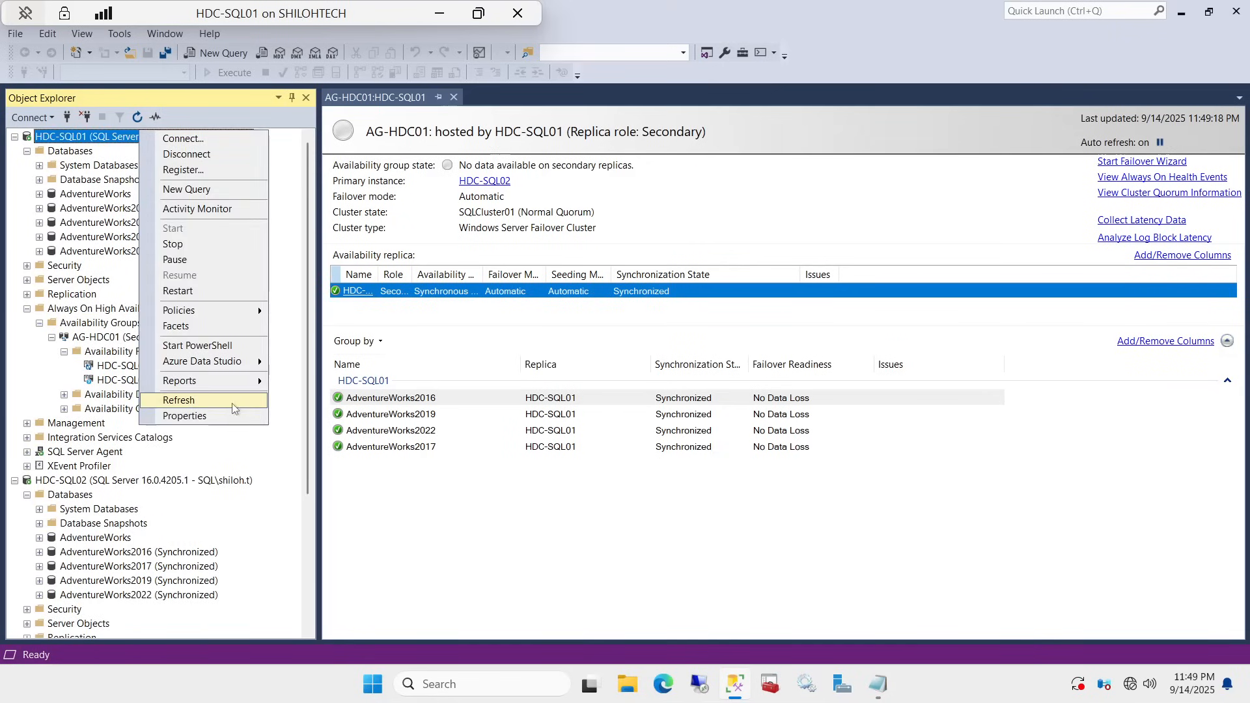
pyautogui.click(213, 399)
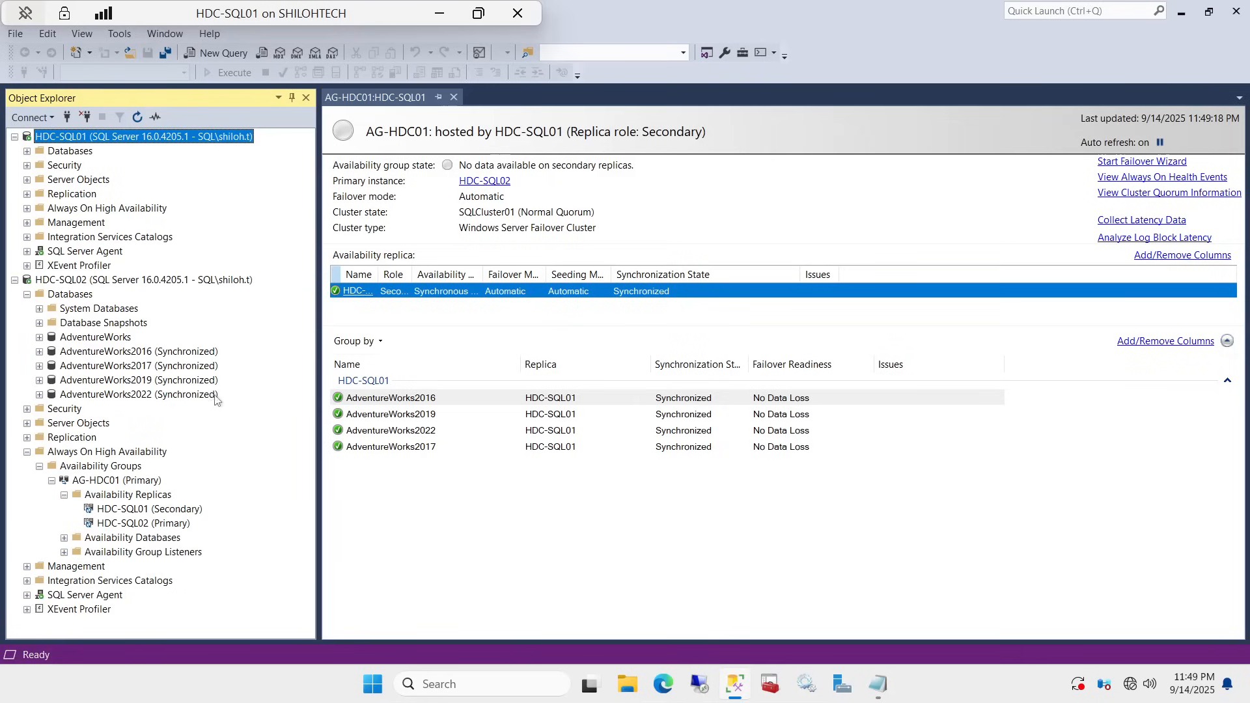
pyautogui.click(27, 152)
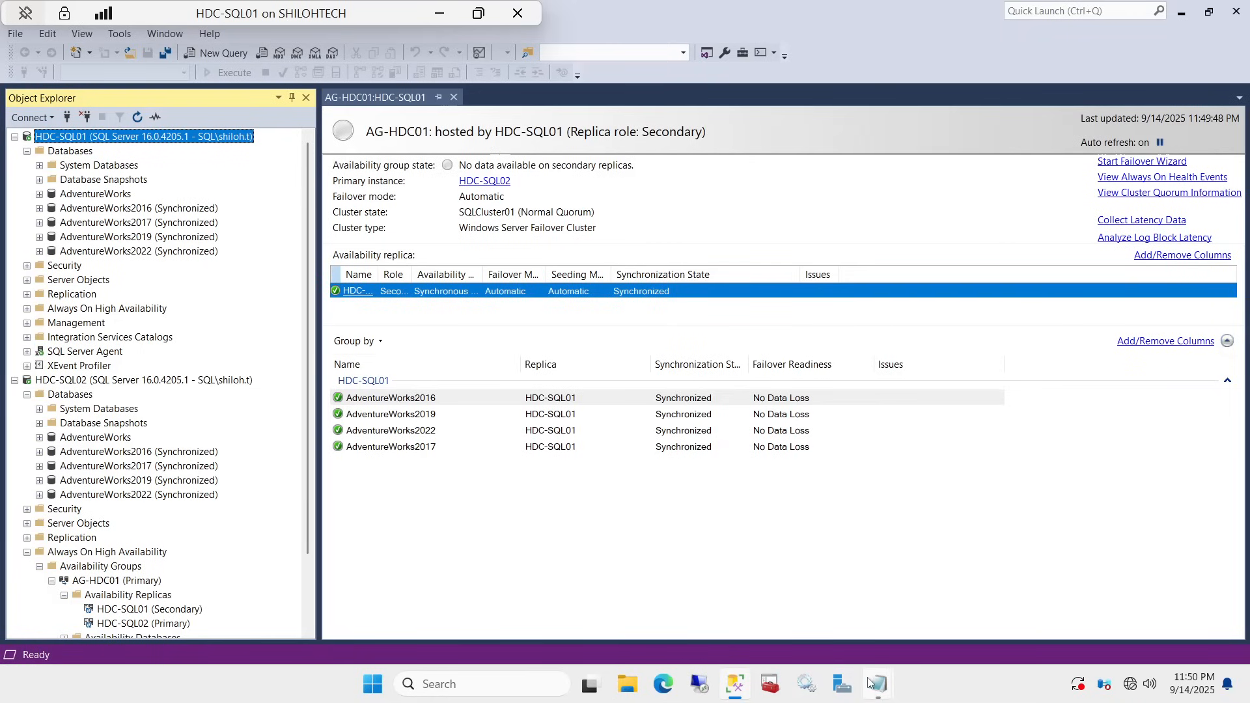
# - Switch to the untitled Notepad task list and review the failback task, highlighting the target server HDCSQLO1
pyautogui.moveTo(870, 682)
pyautogui.click(837, 597)
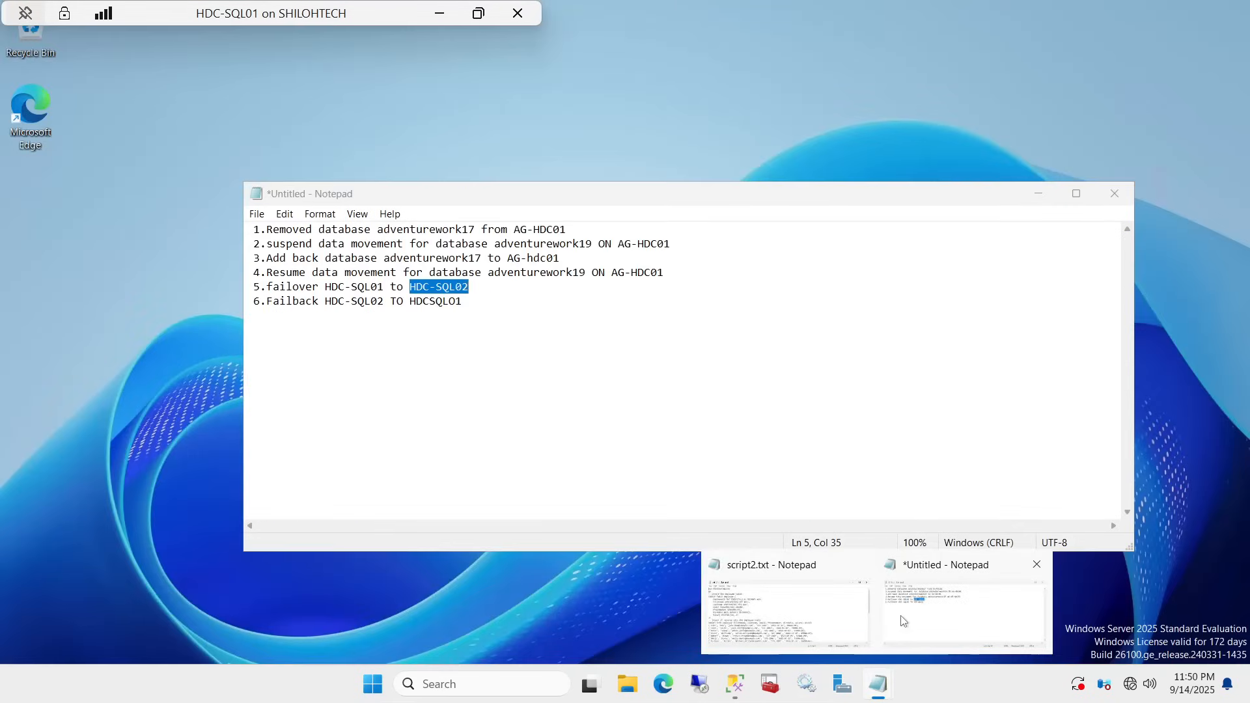
pyautogui.click(902, 620)
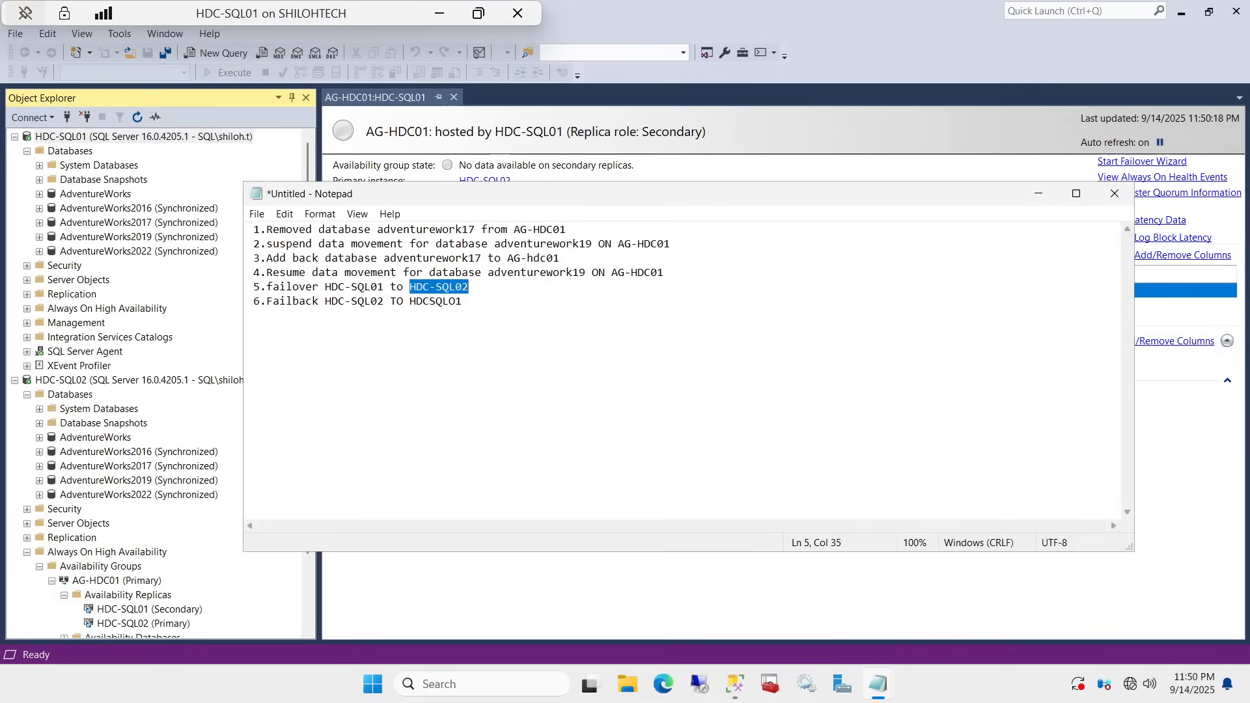
pyautogui.moveTo(318, 301); pyautogui.dragTo(410, 301)
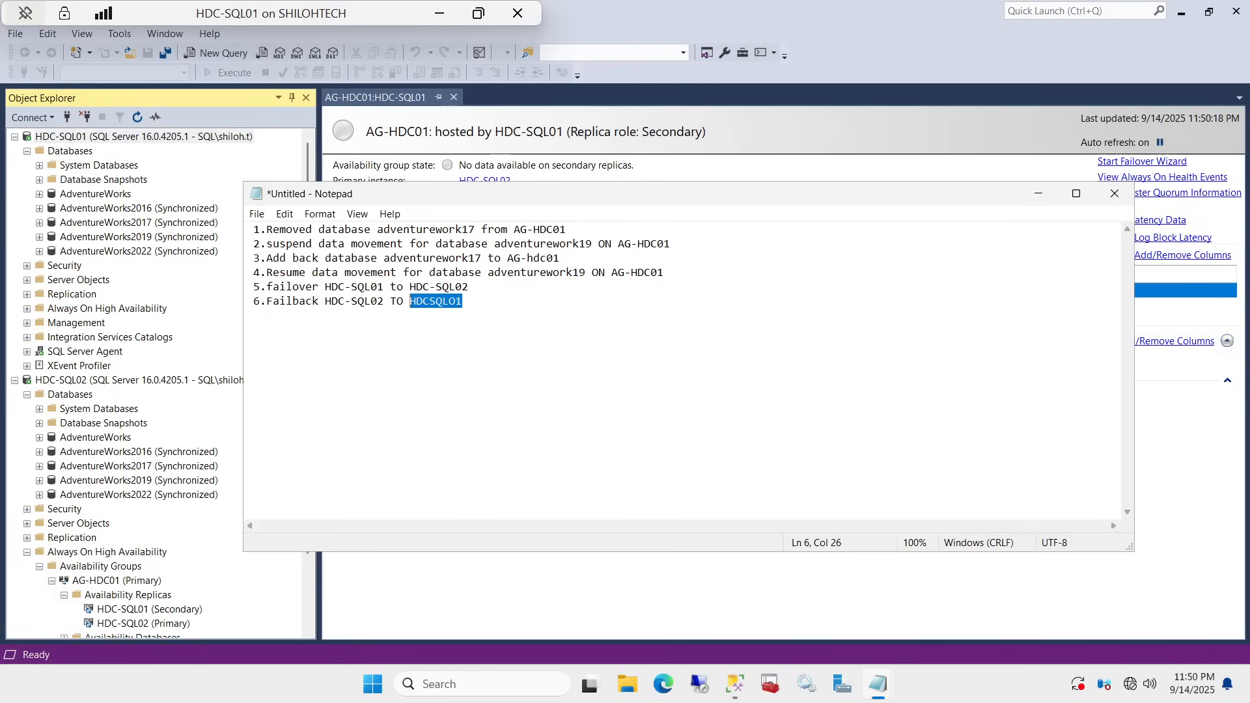
# - Return to SQL Server Management Studio and start a planned failover of AG-HDC01 under HDC-SQL02, with HDC-SQL01 as the new primary replica
pyautogui.click(1029, 198)
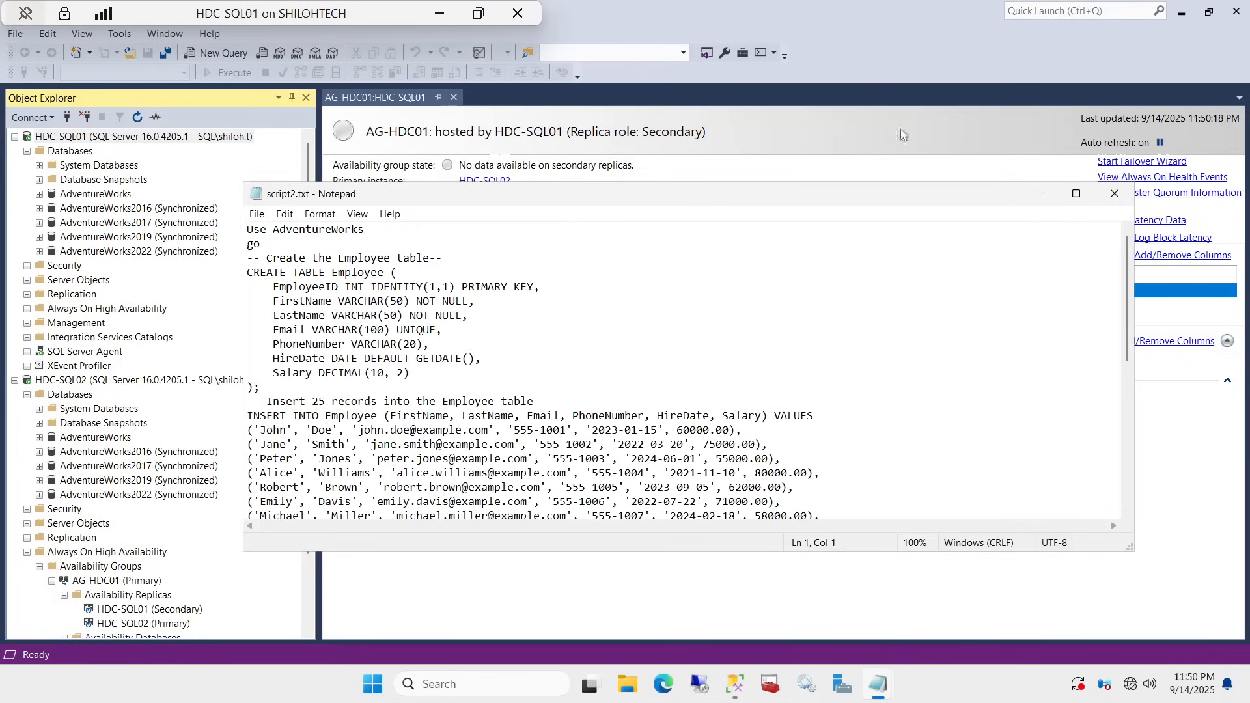
pyautogui.click(1039, 193)
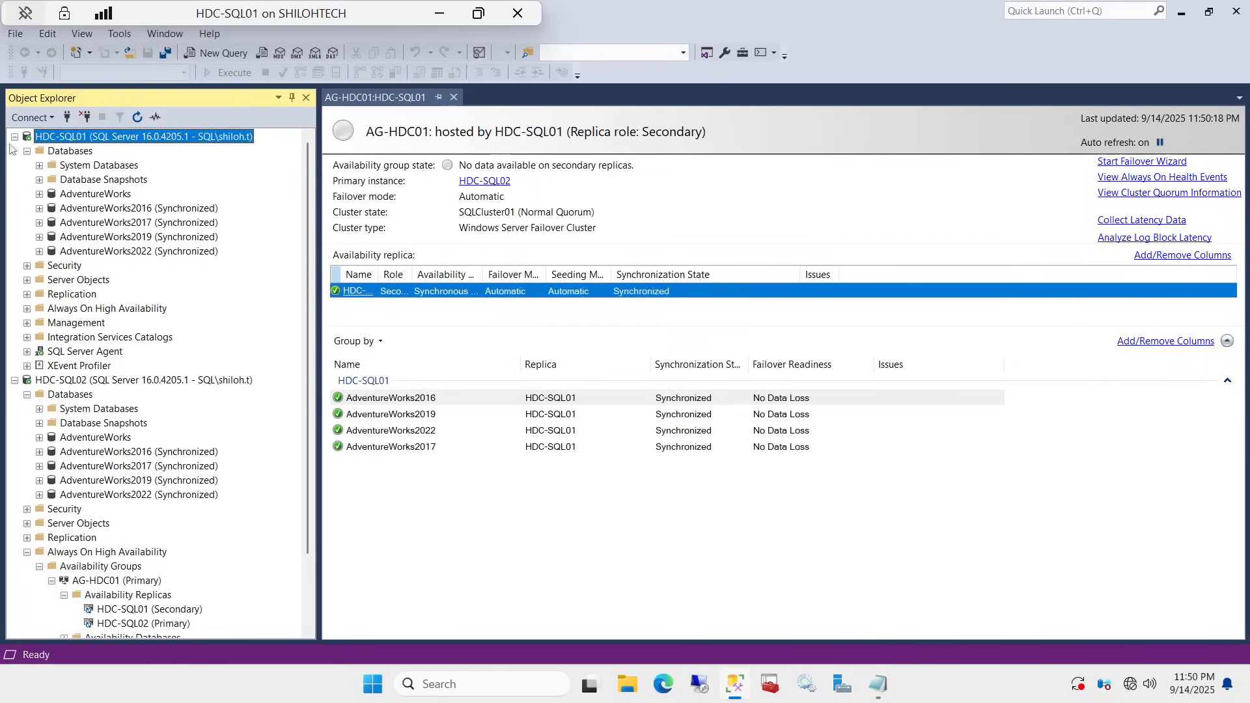
pyautogui.scroll(-2, 124, 235)
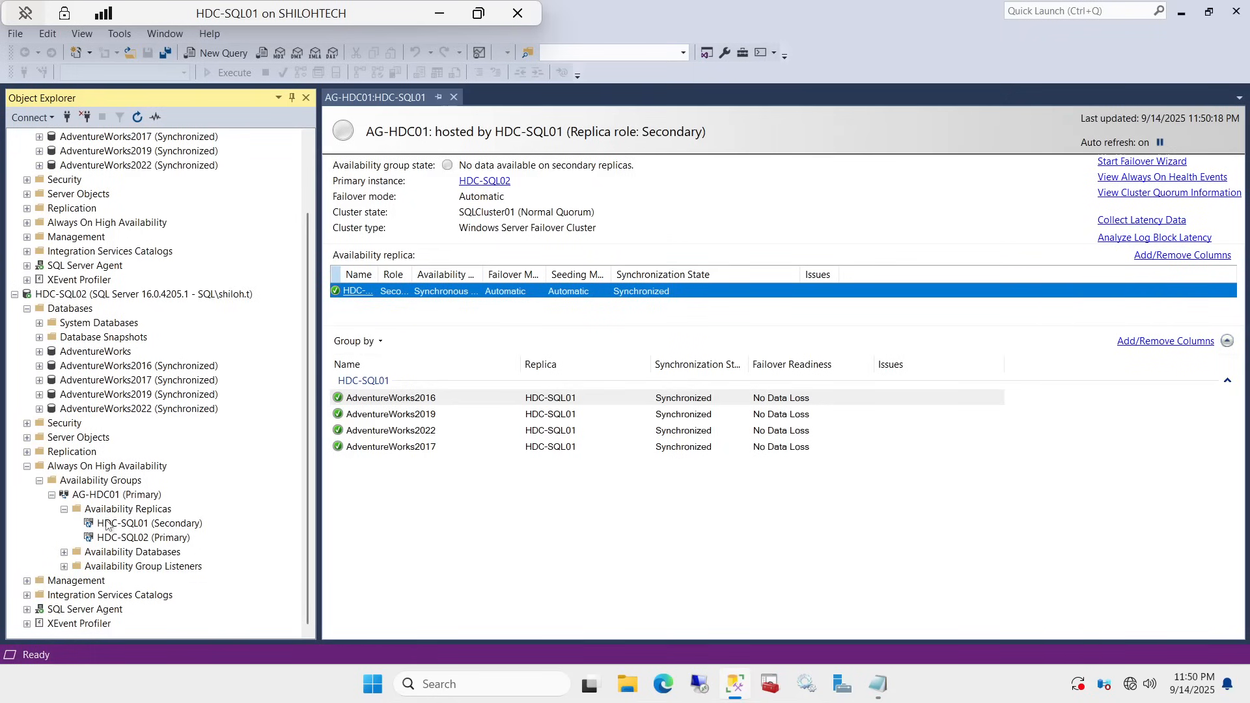
pyautogui.rightClick(142, 493)
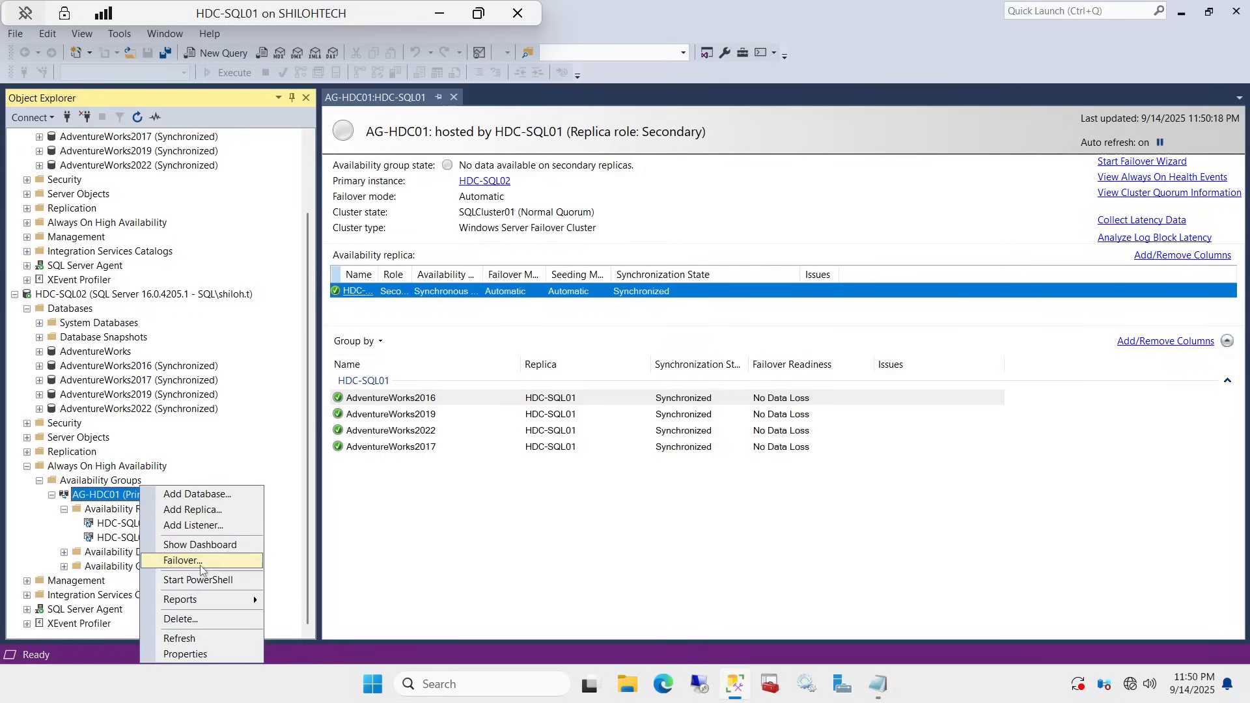
pyautogui.click(181, 560)
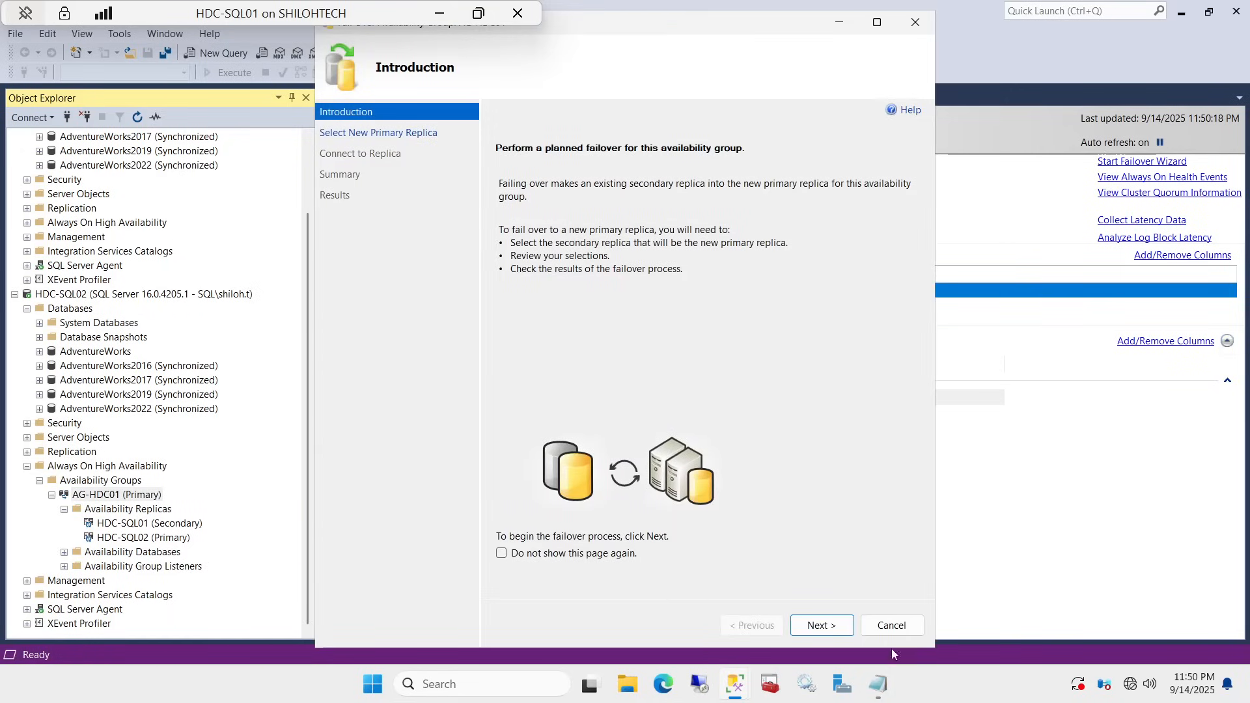
pyautogui.click(831, 626)
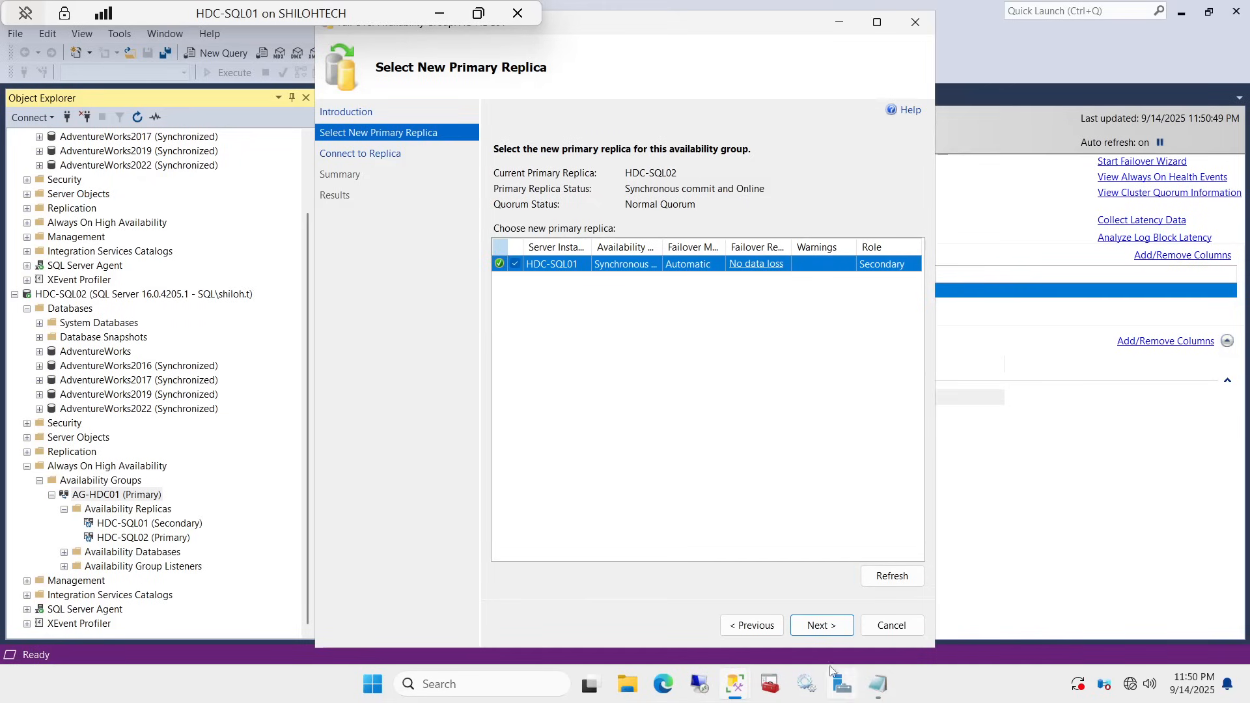
pyautogui.click(828, 625)
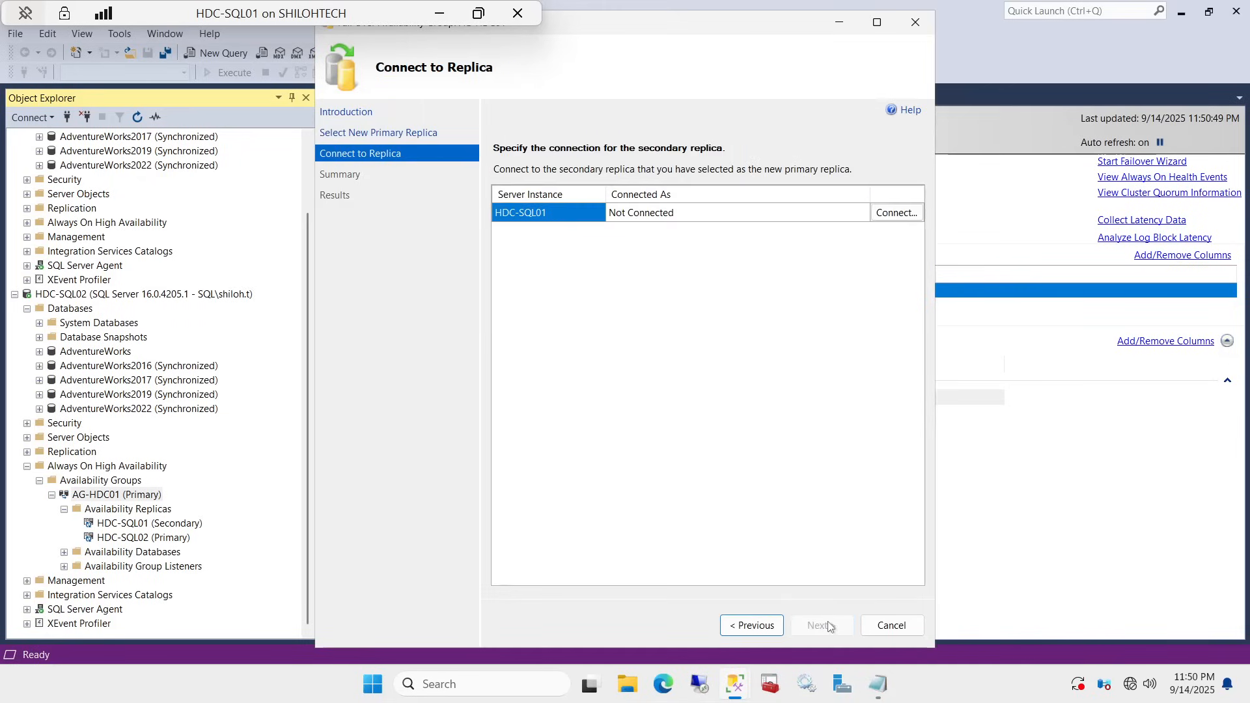
# - Connect to replica HDC-SQL01 with Windows Authentication, run the AG-HDC01 failover, and close the wizard
pyautogui.click(895, 215)
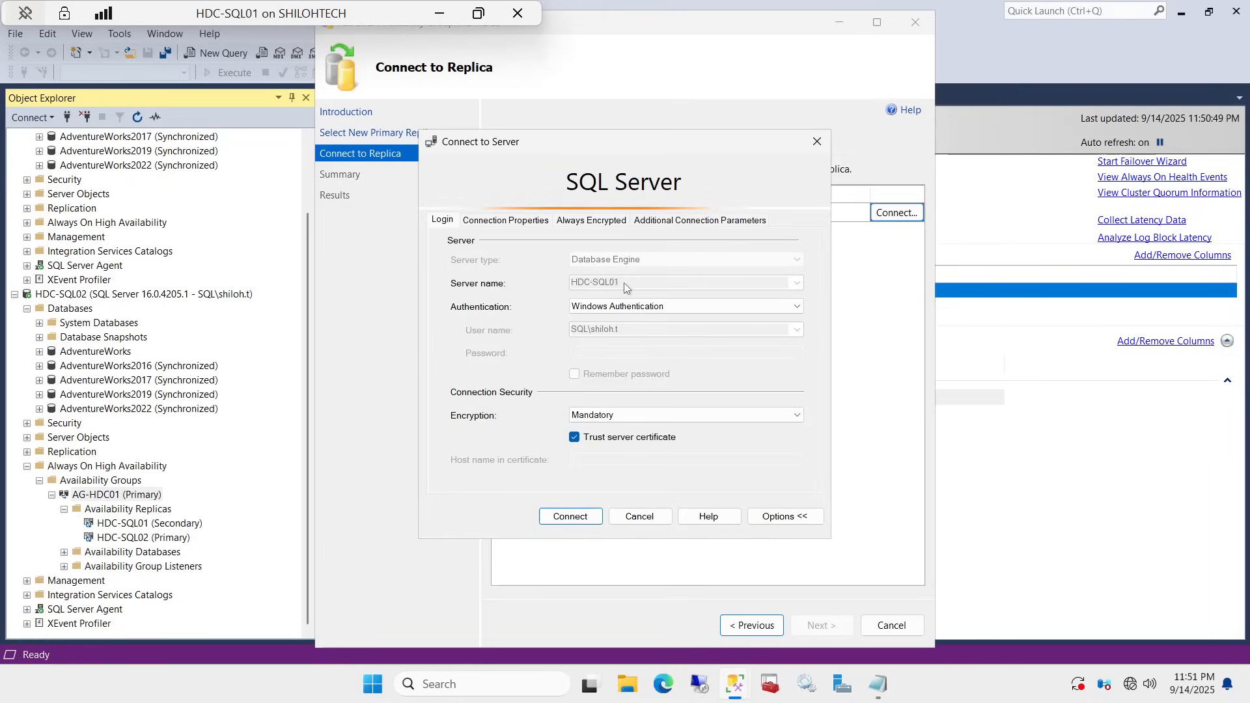
pyautogui.click(570, 516)
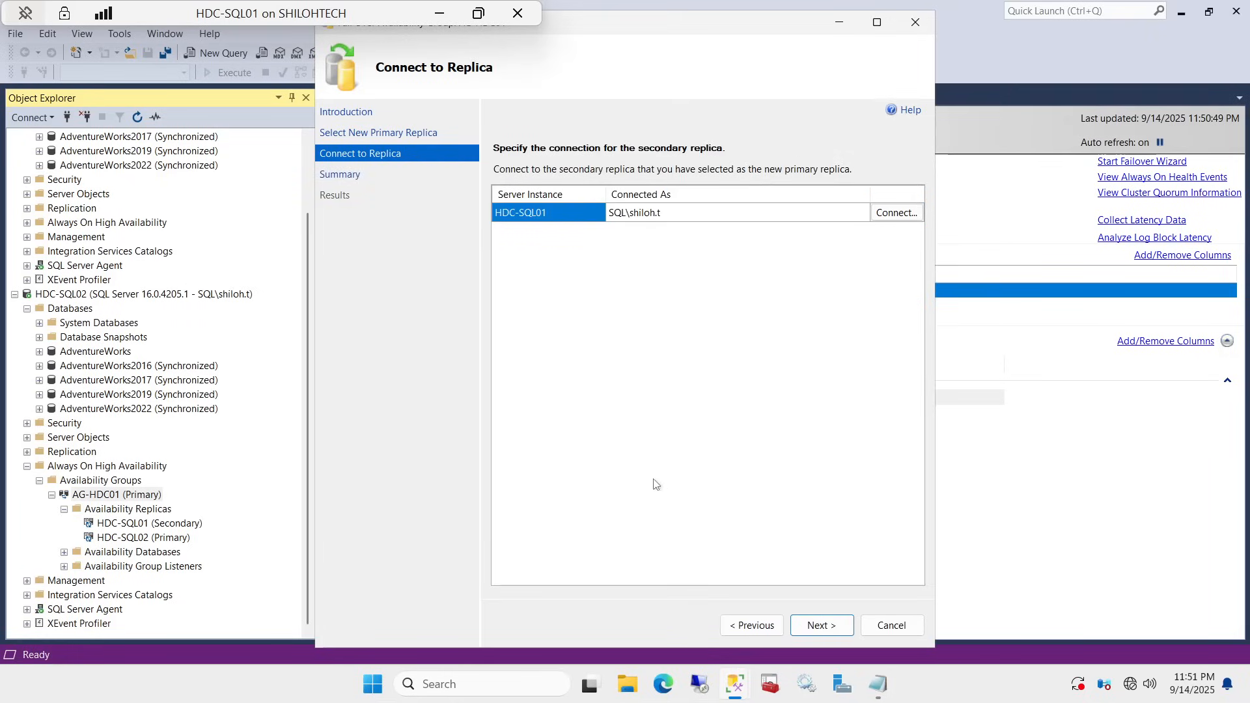
pyautogui.click(820, 626)
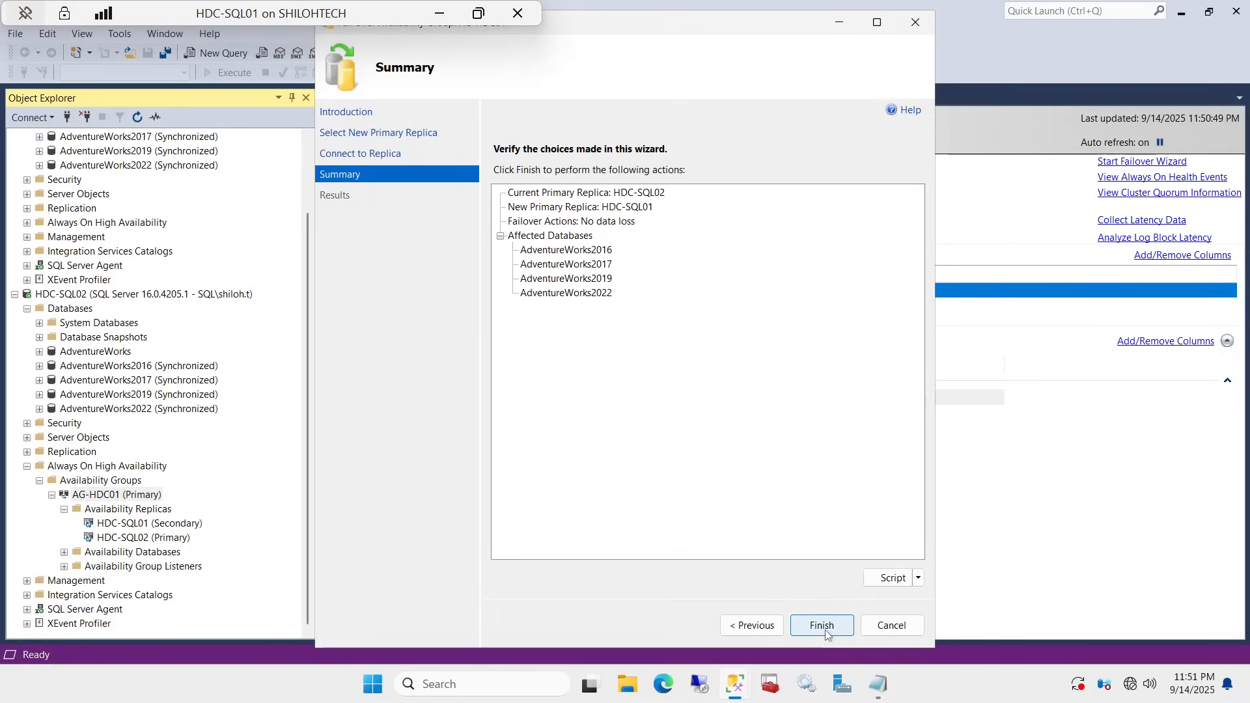
pyautogui.click(826, 624)
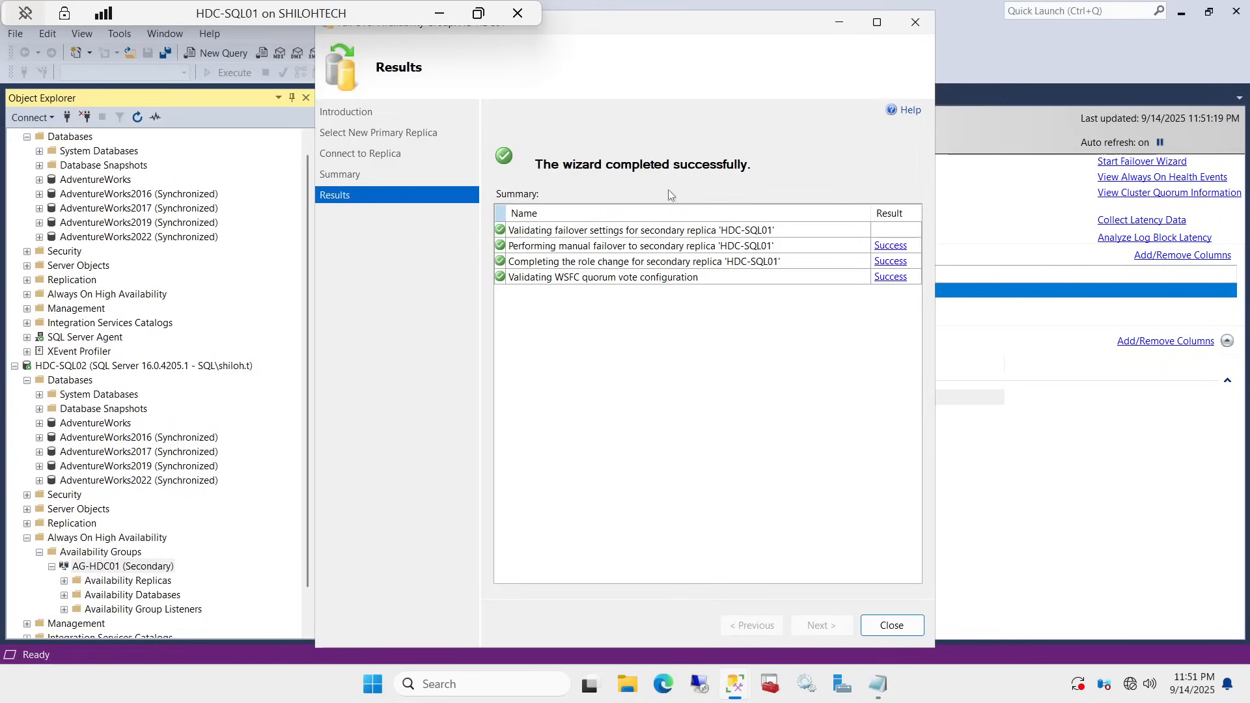
pyautogui.click(890, 626)
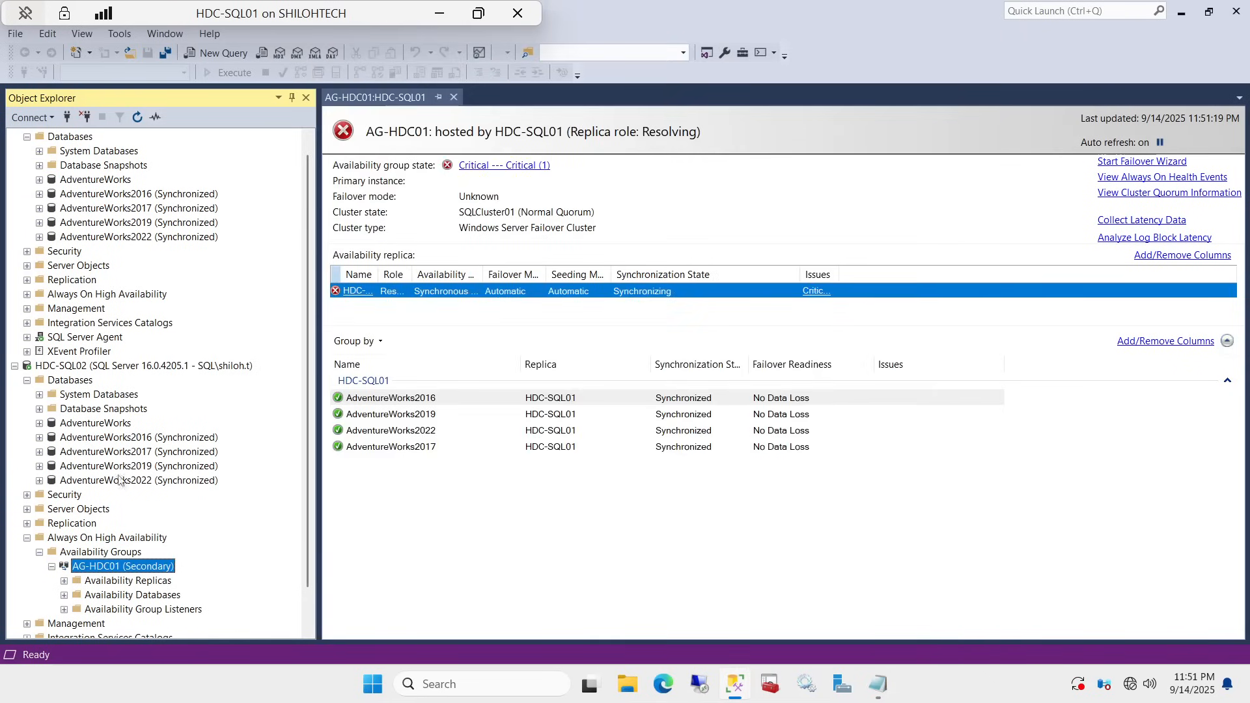
# - Refresh the HDC-SQL02 server tree and list the AG-HDC01 availability replicas to check their roles after the failback
pyautogui.rightClick(119, 366)
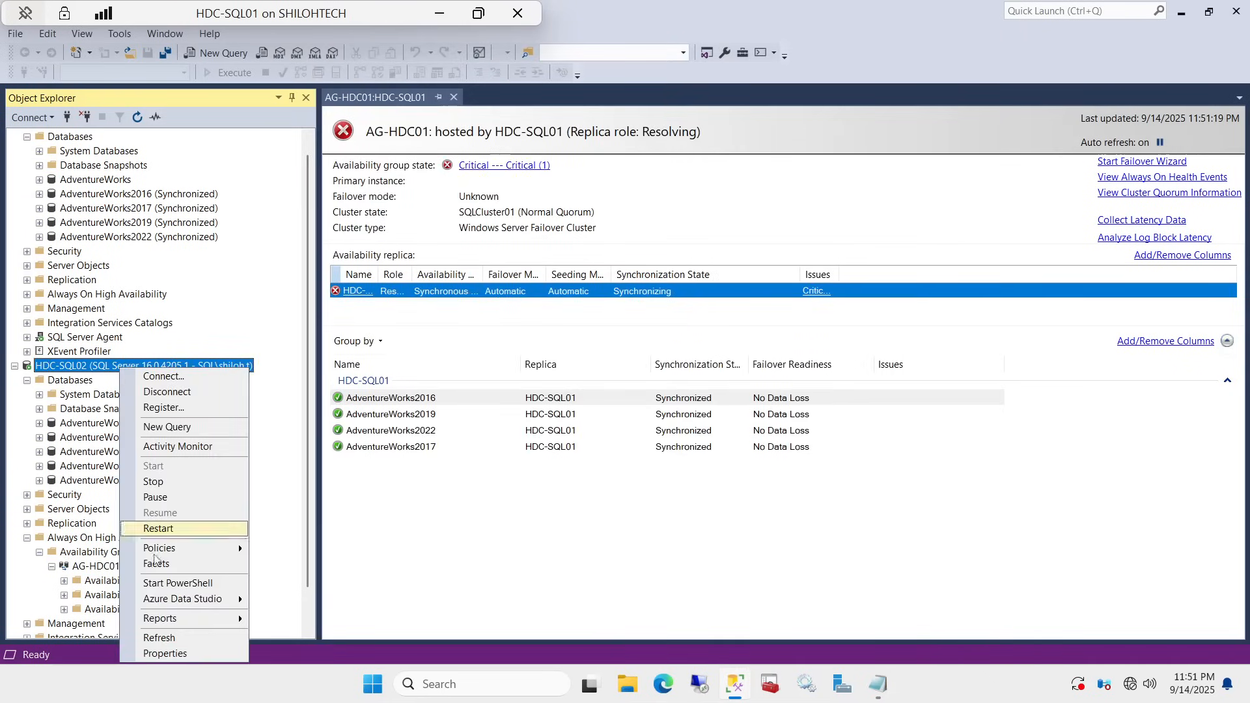
pyautogui.click(166, 638)
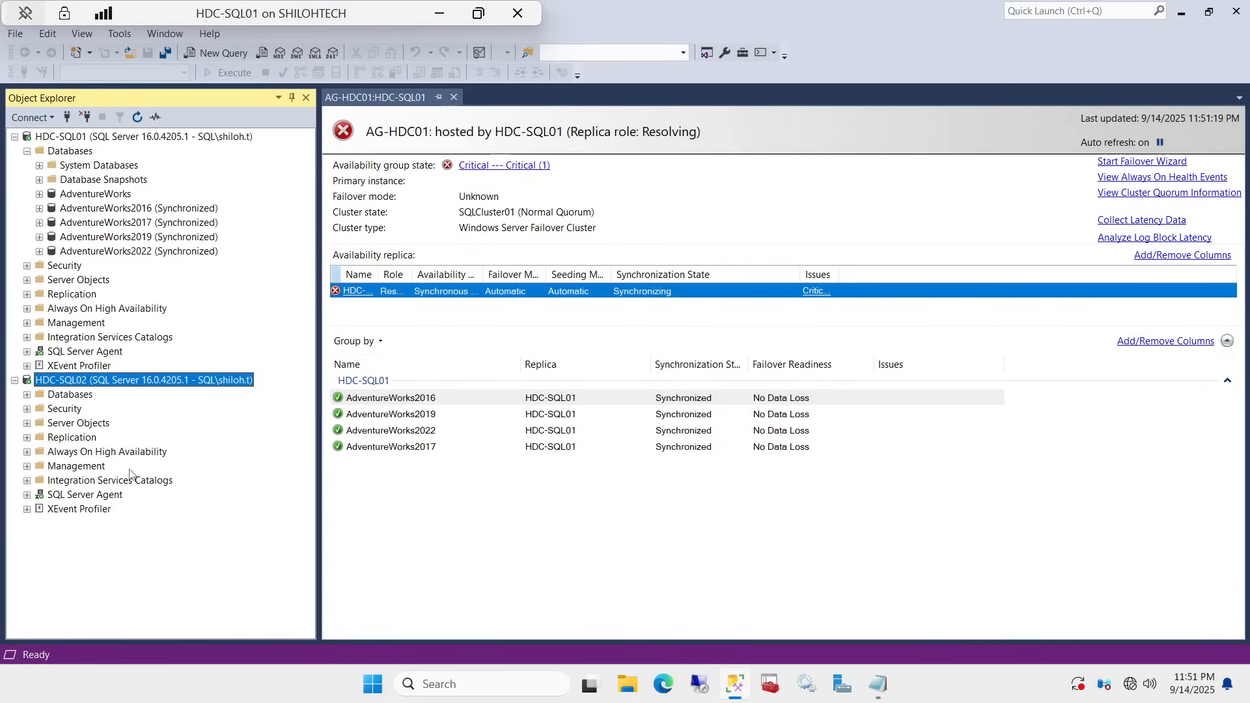
pyautogui.click(27, 452)
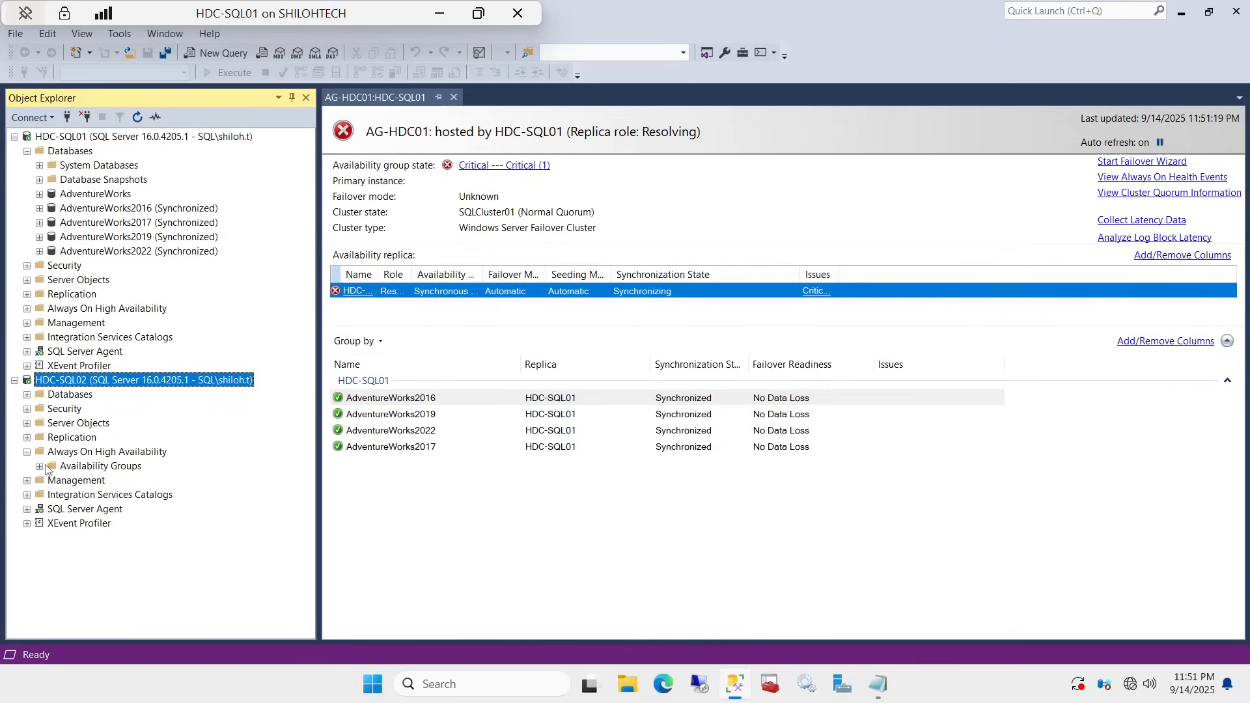
pyautogui.click(39, 467)
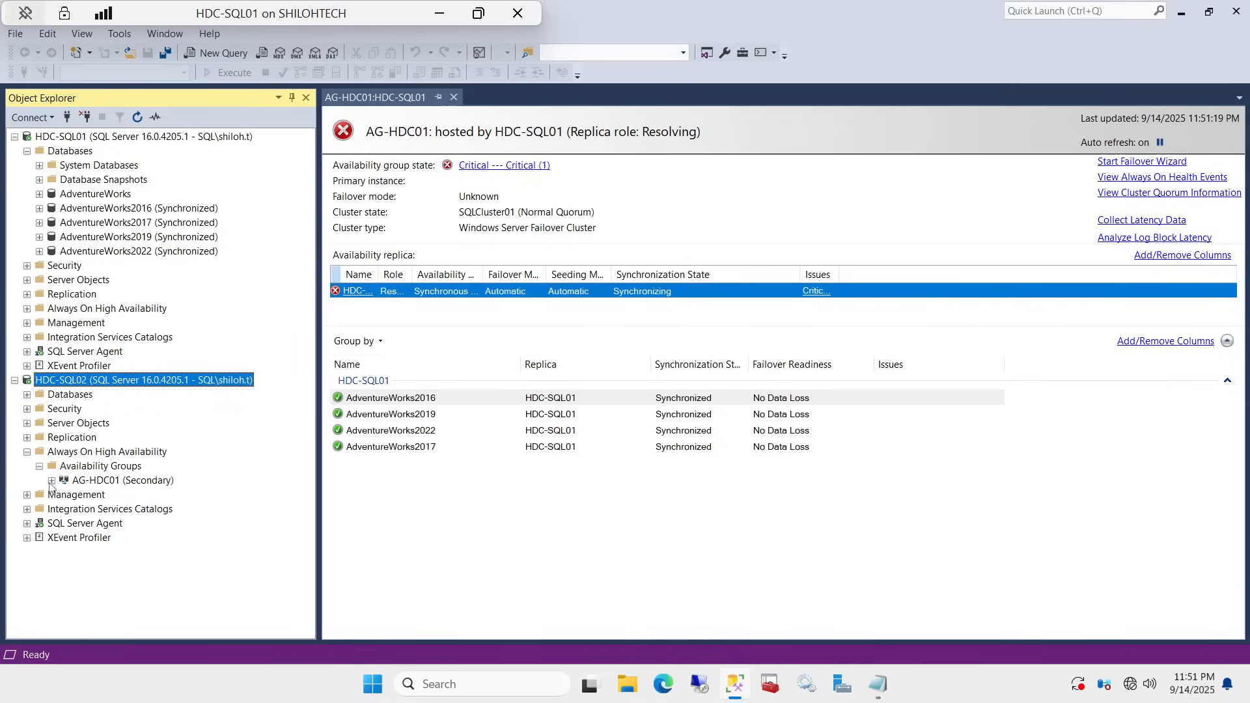
pyautogui.click(51, 481)
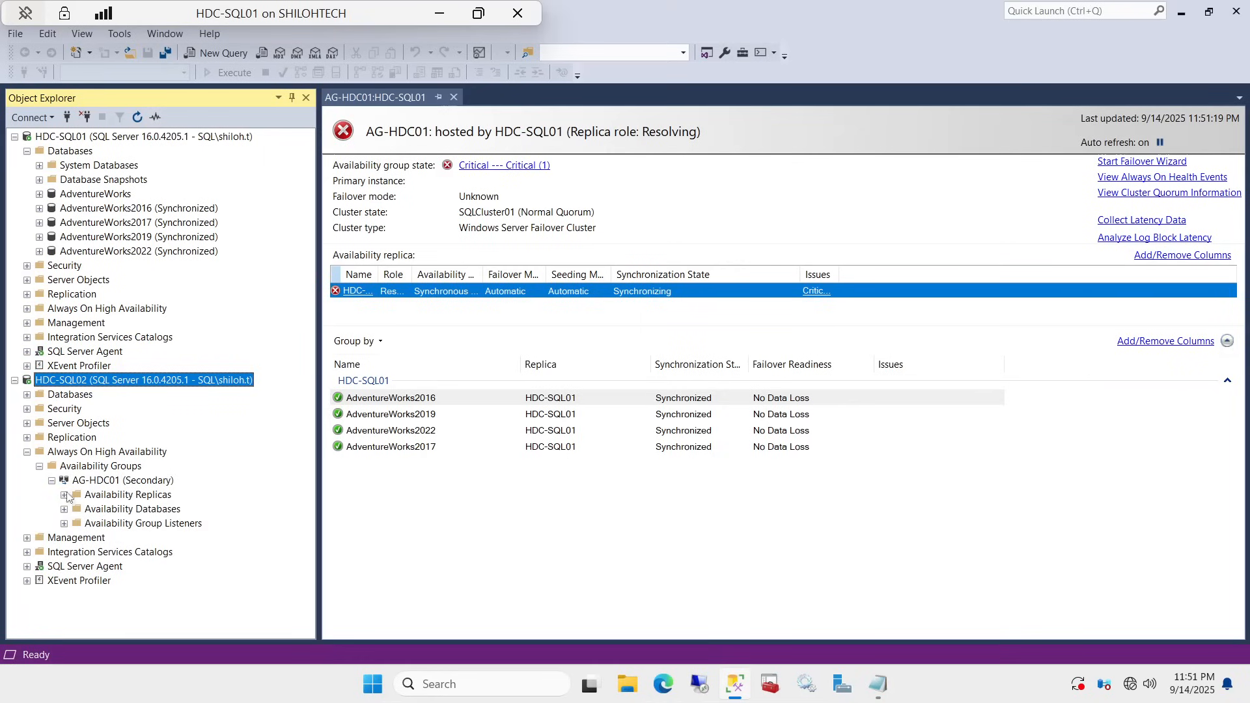
pyautogui.click(63, 495)
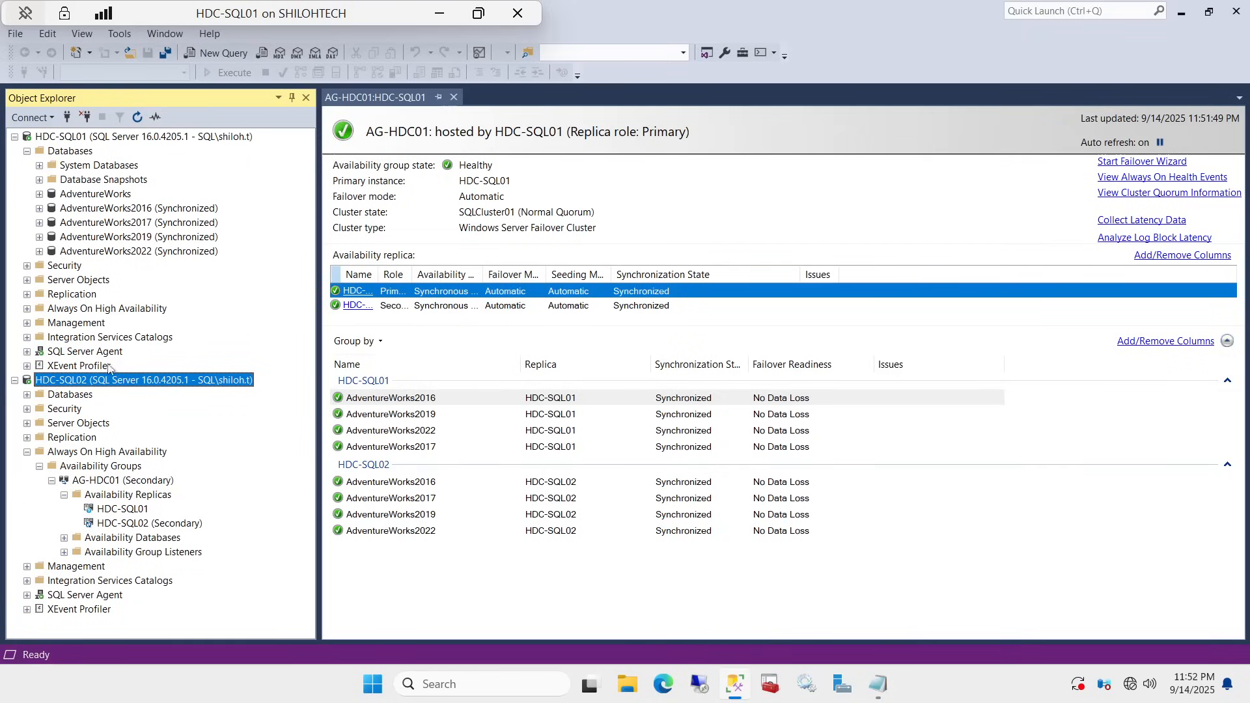
# - Collapse the HDC-SQL02 tree and list the AG-HDC01 replicas under HDC-SQL01, checking the role of each replica
pyautogui.click(14, 381)
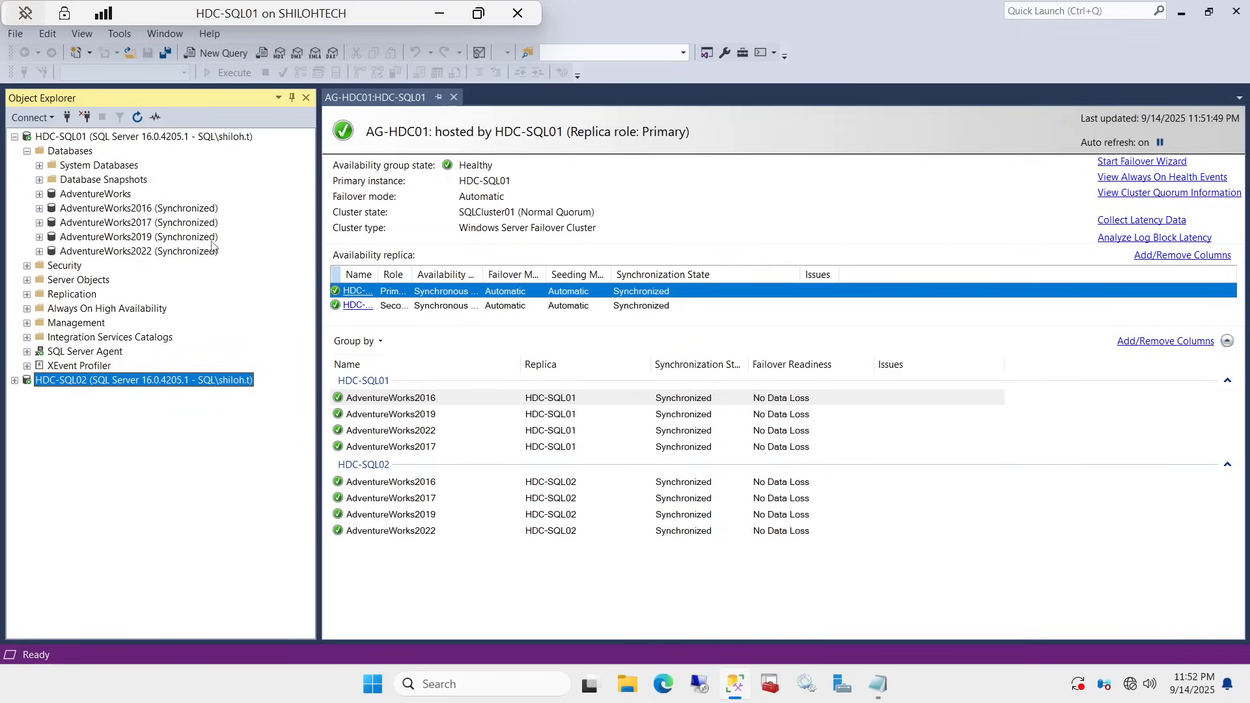
pyautogui.click(27, 309)
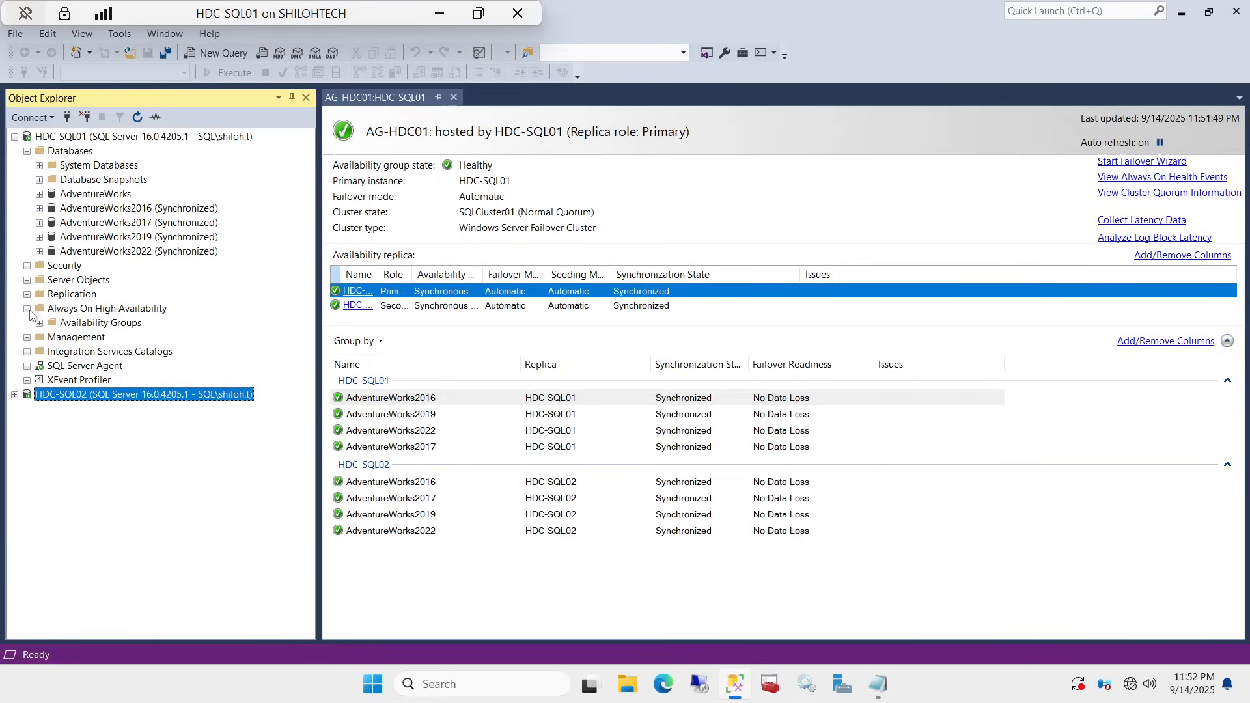
pyautogui.click(40, 322)
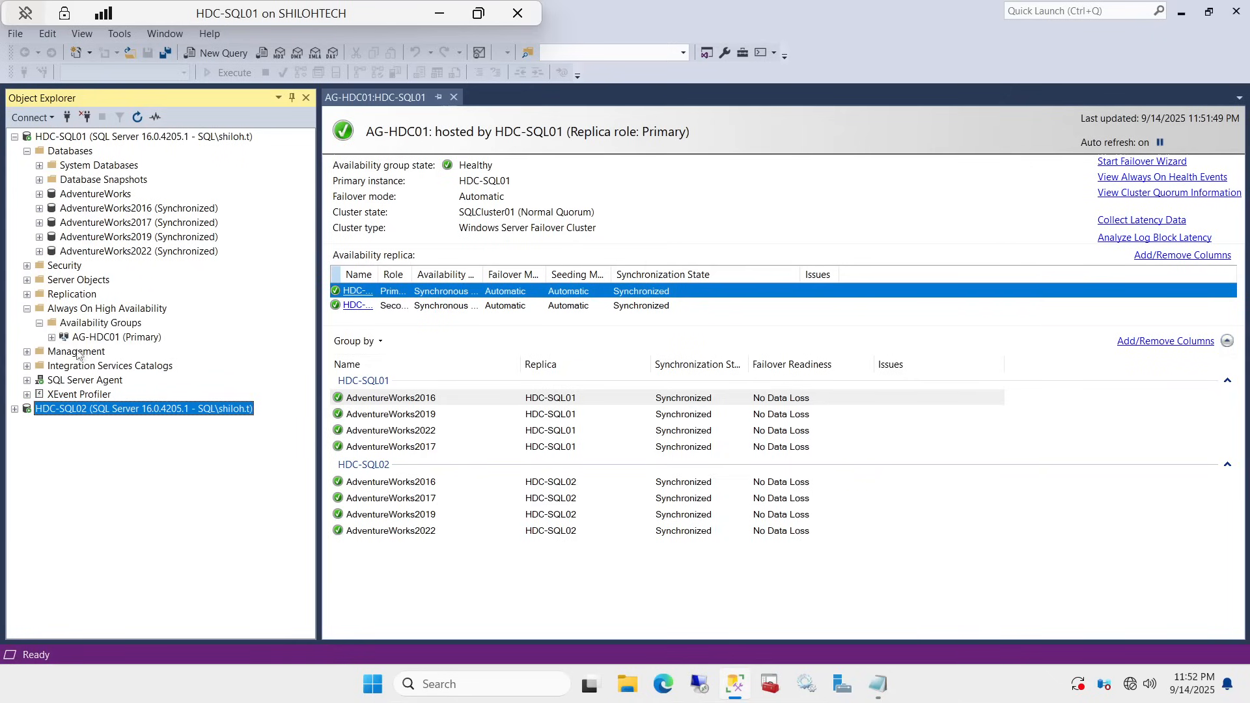
pyautogui.click(51, 337)
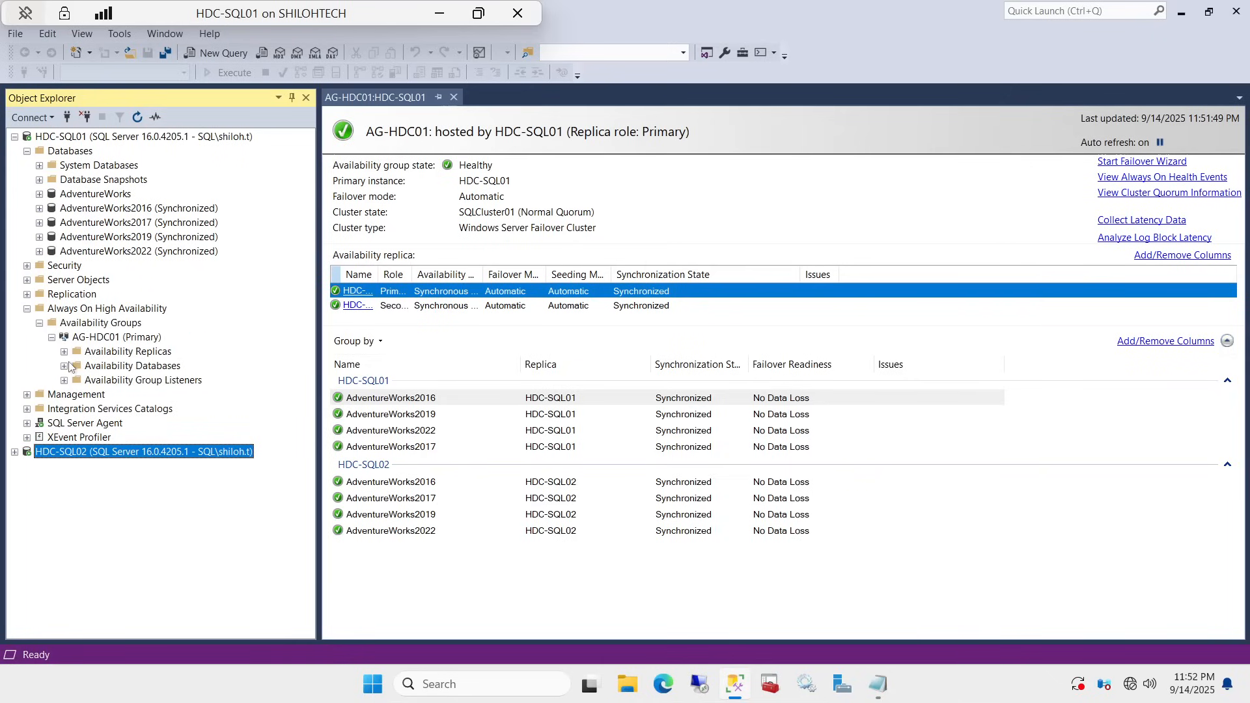
pyautogui.click(64, 351)
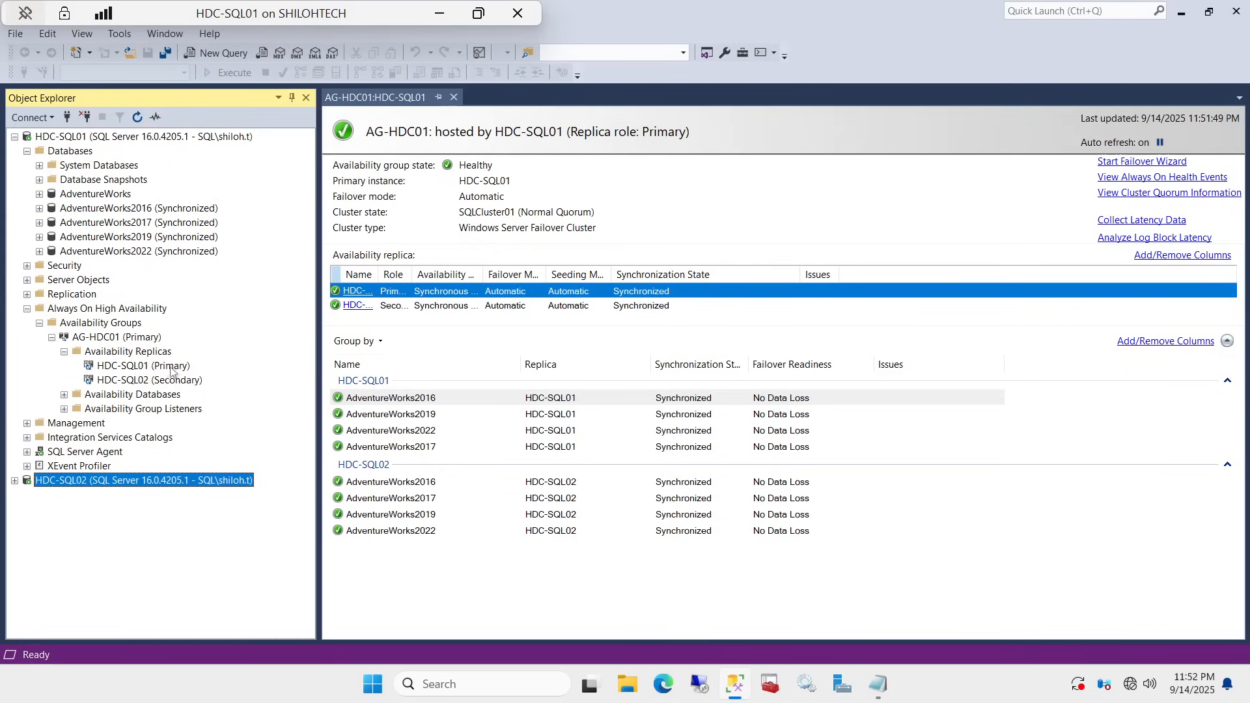
pyautogui.click(135, 367)
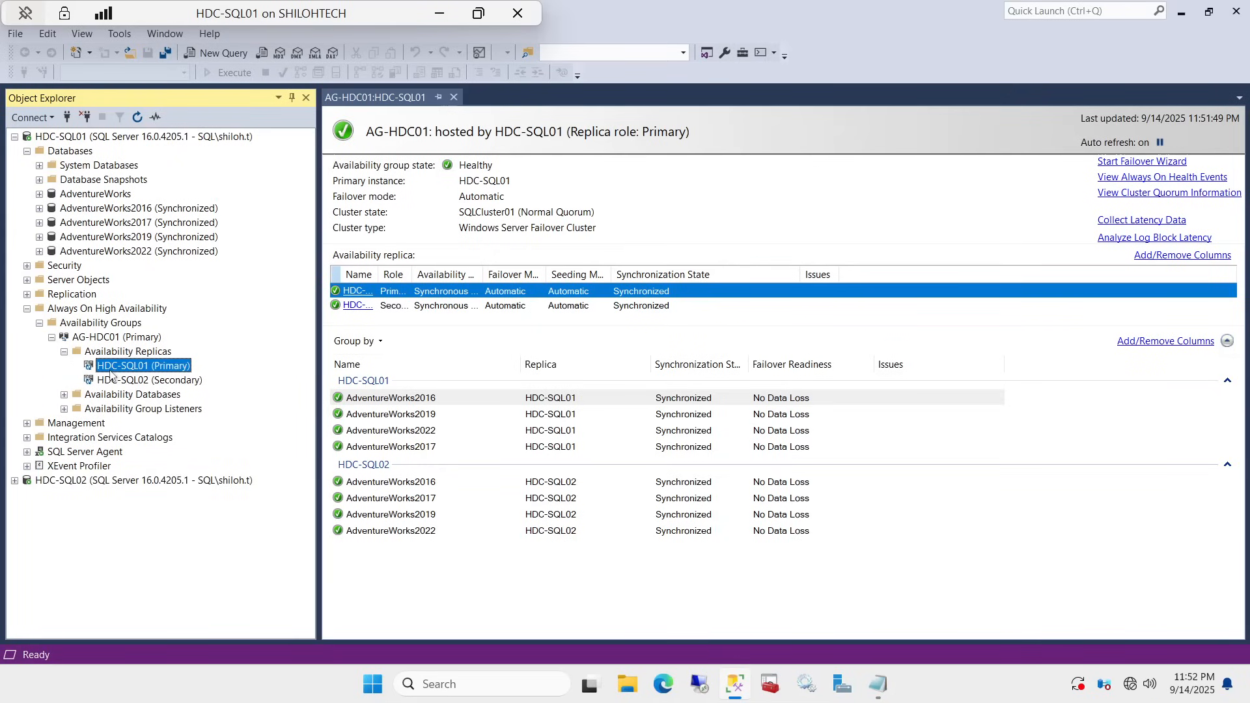
pyautogui.click(119, 382)
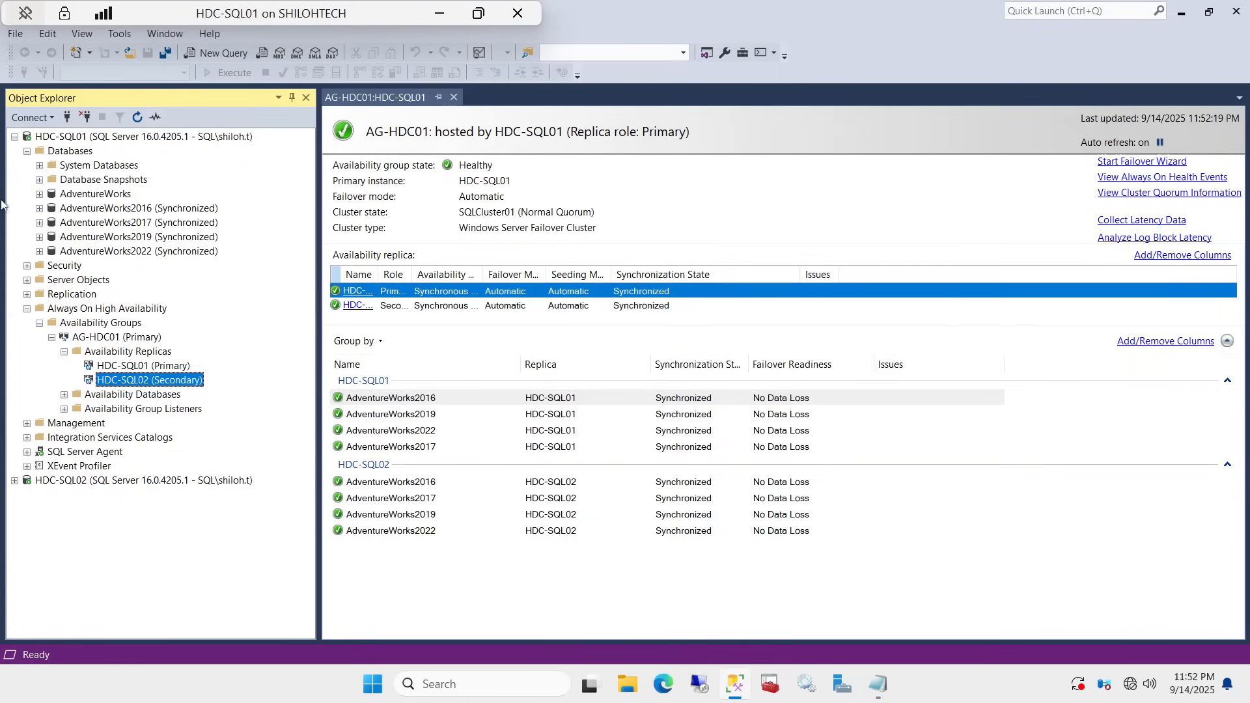
# - Switch to the host's Notepad and highlight topic 23, "How to Create SQL agent jobs", in the How to Master SQL DBA.md outline
pyautogui.click(440, 14)
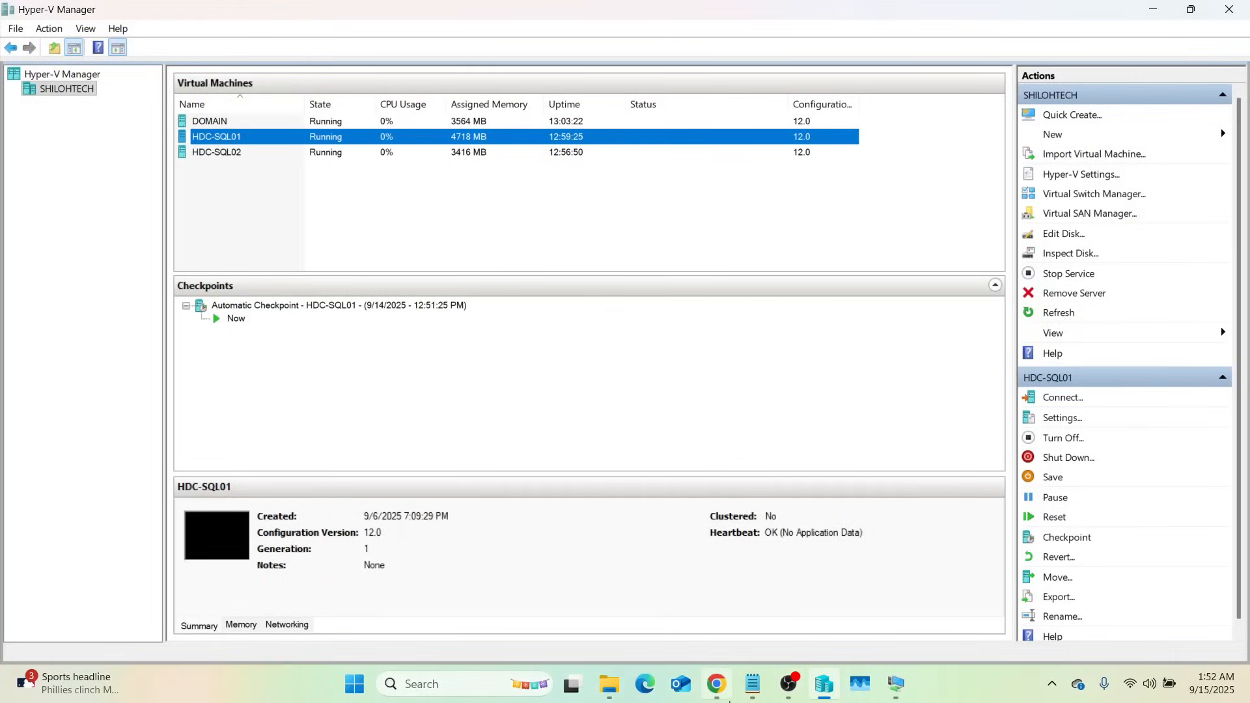
pyautogui.click(716, 684)
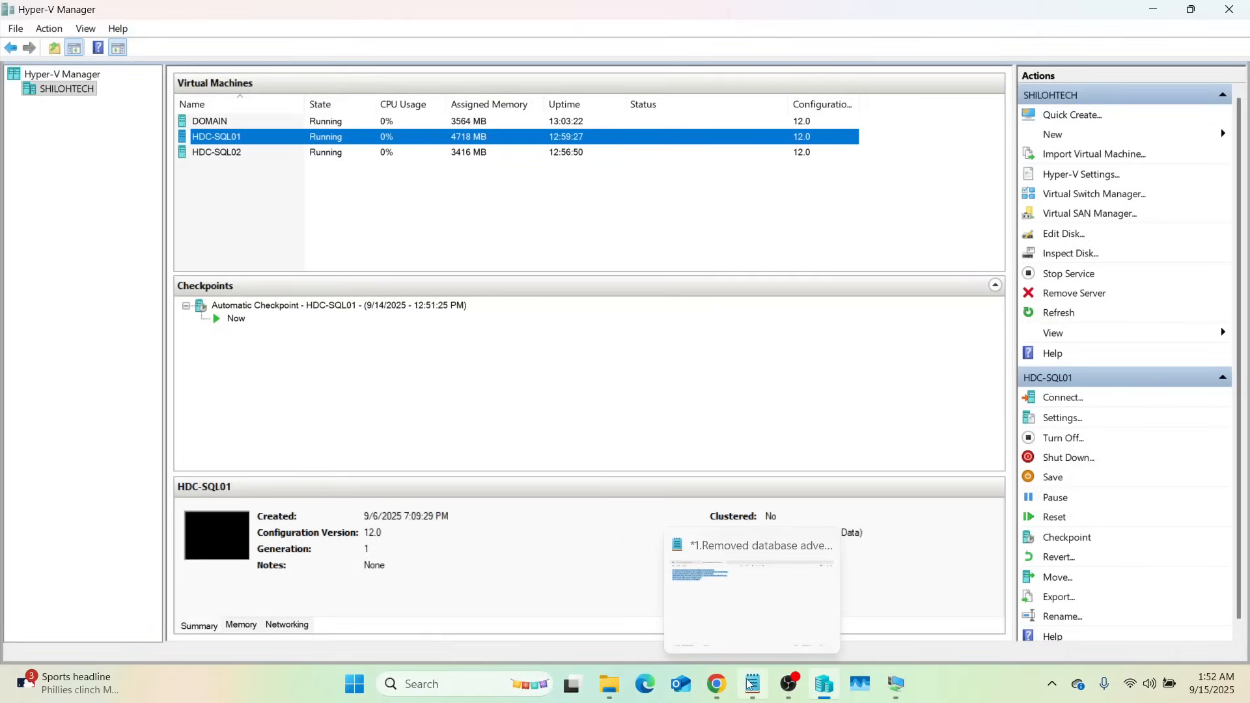
pyautogui.click(760, 619)
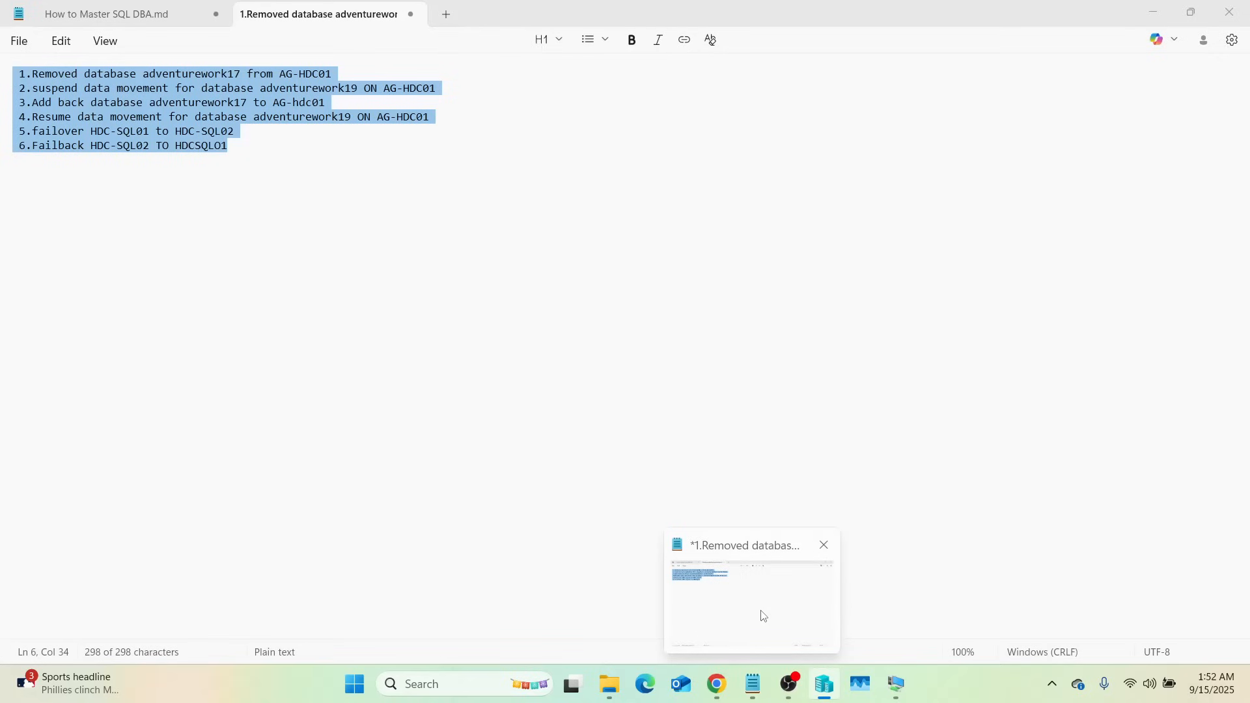
pyautogui.click(70, 5)
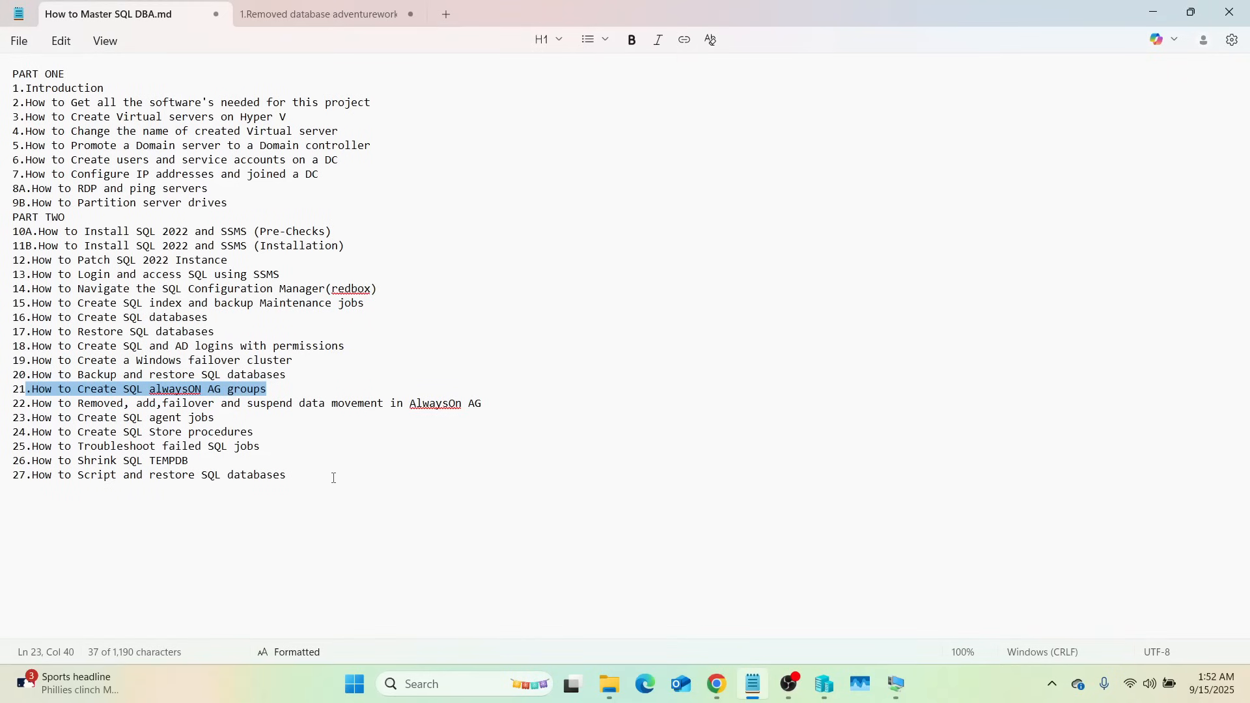
pyautogui.moveTo(224, 420); pyautogui.dragTo(4, 420)
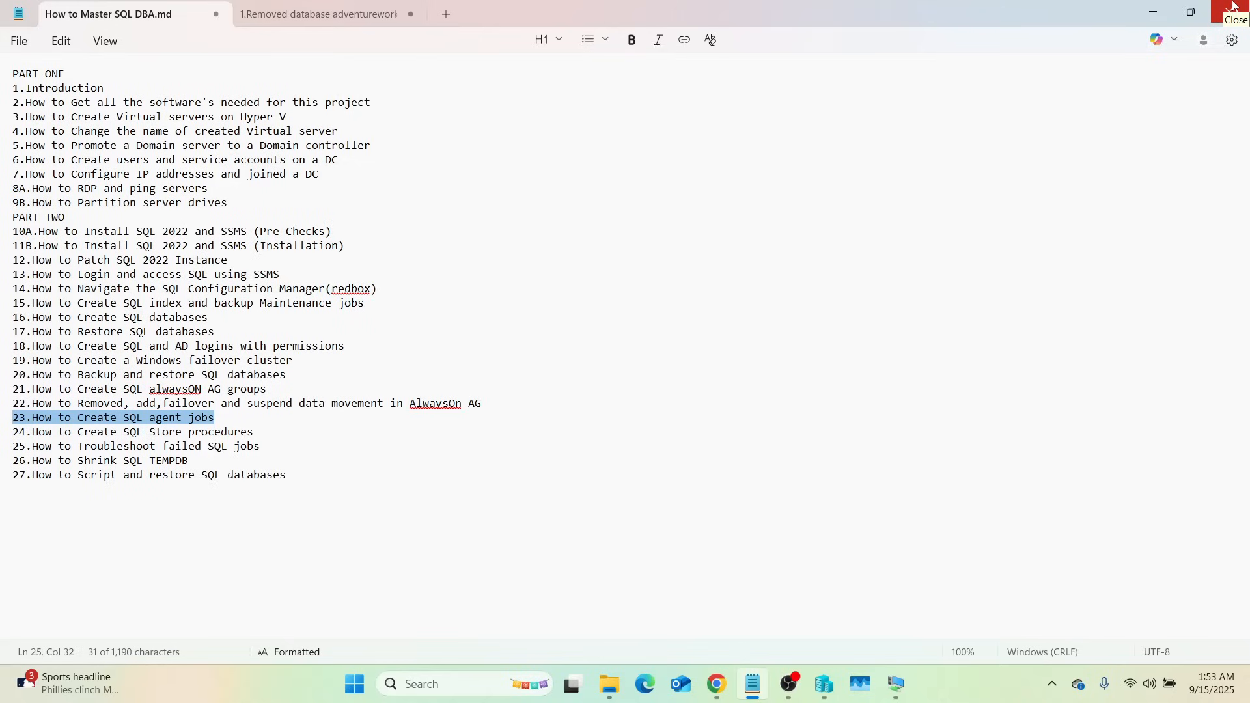
pyautogui.click(218, 420)
pyautogui.moveTo(216, 420); pyautogui.dragTo(2, 396)
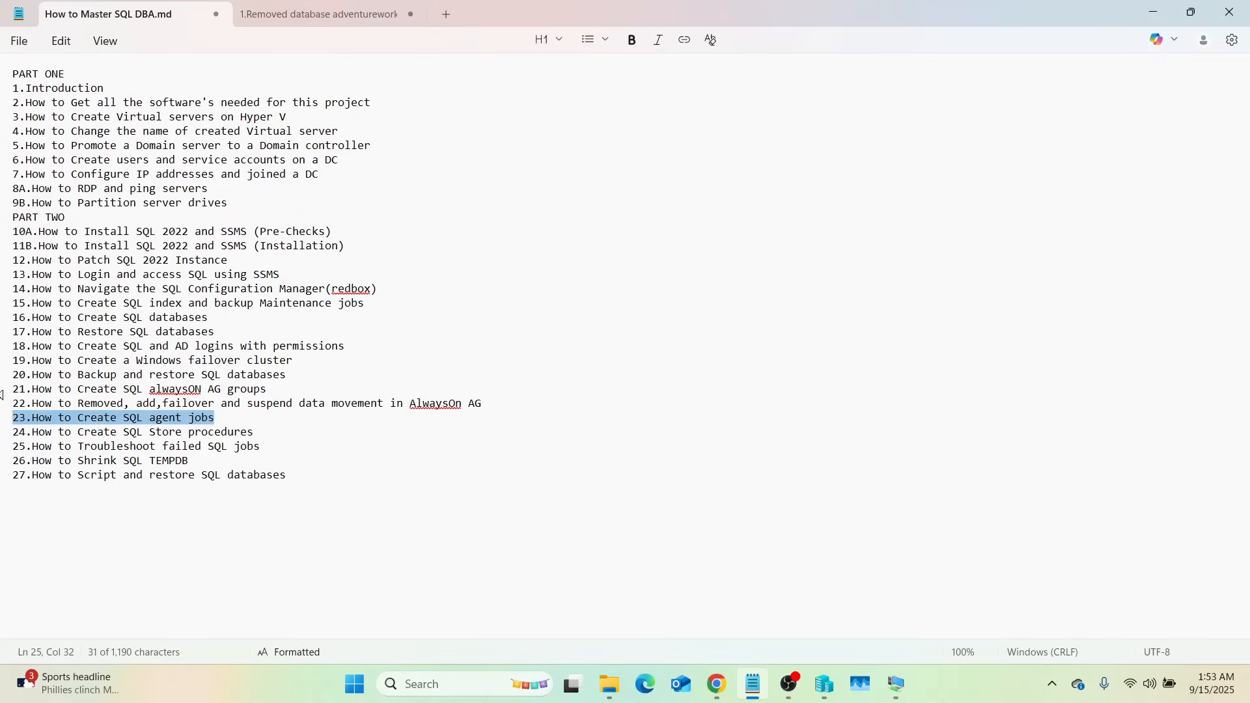